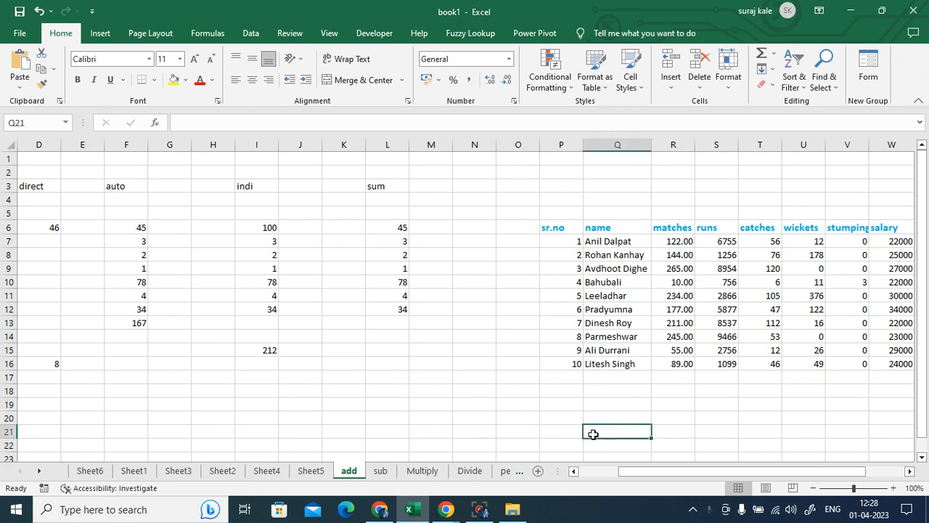
Enter a SUM formula in cell N18 that adds the whole range L6:L12
click(462, 390)
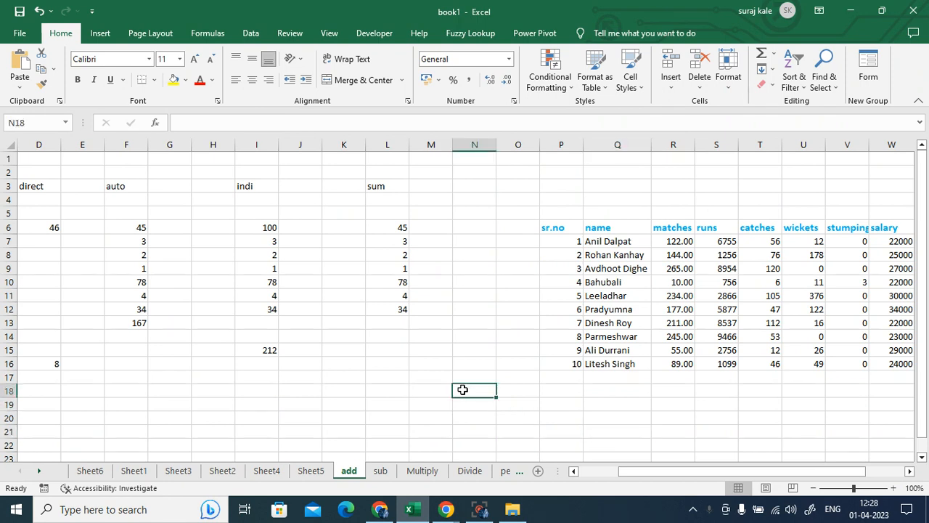
text(=)
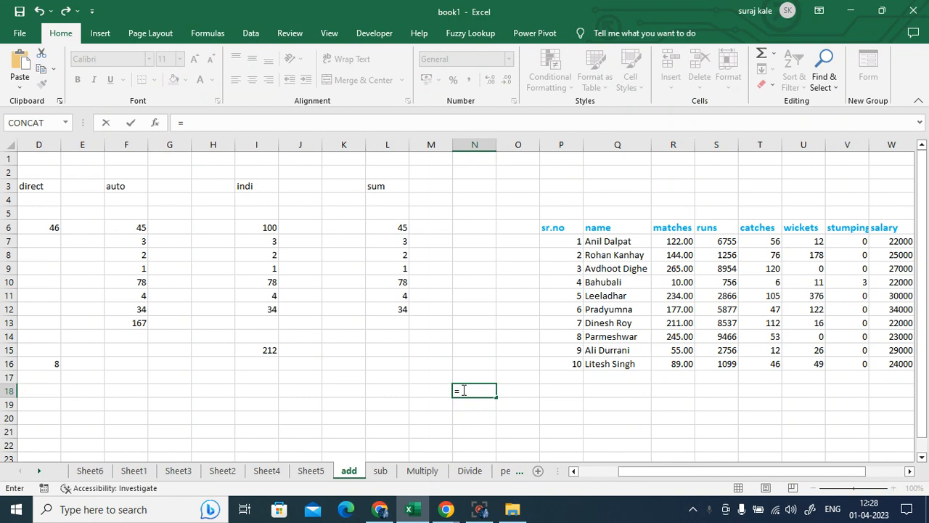
text(su)
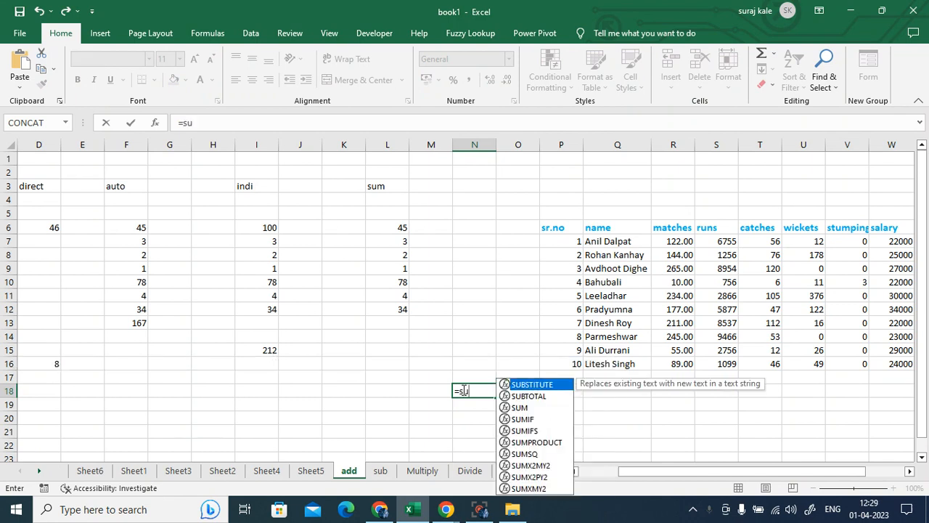
text(m)
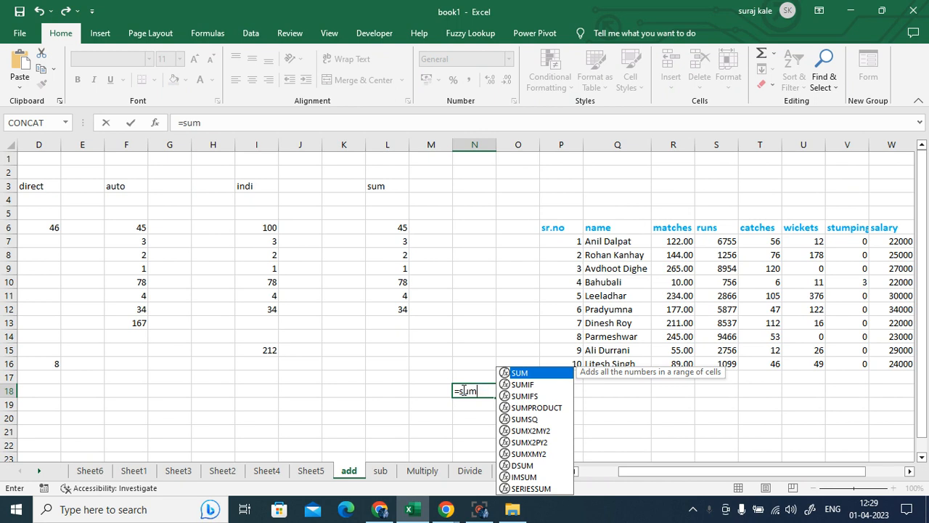
double_click(523, 374)
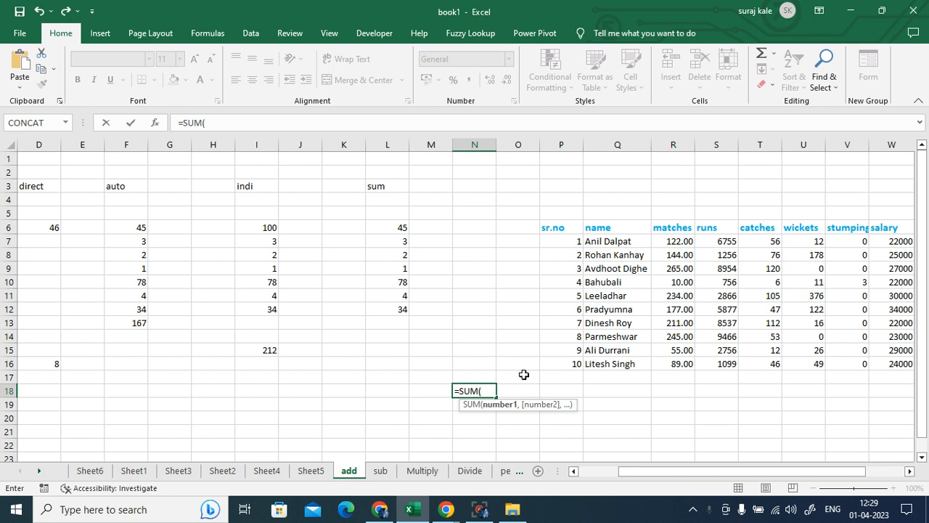
drag(389, 231, 398, 305)
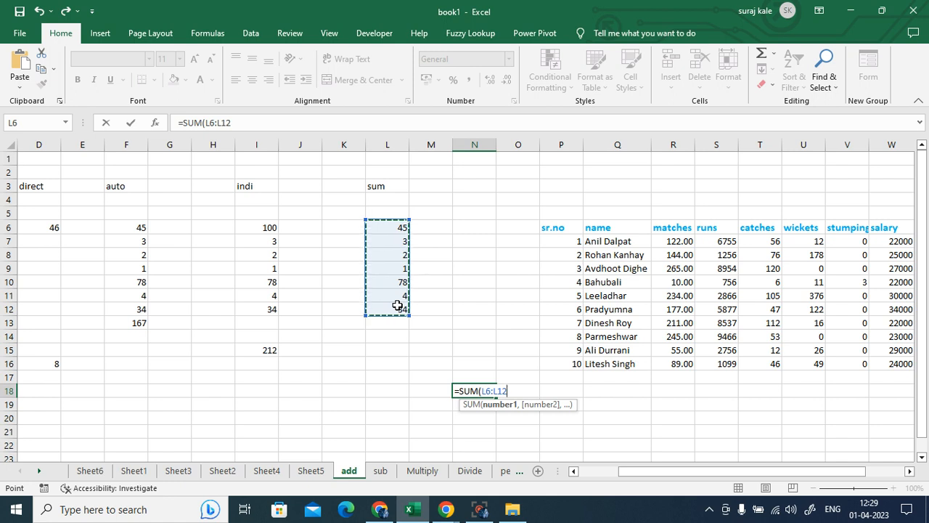
text())
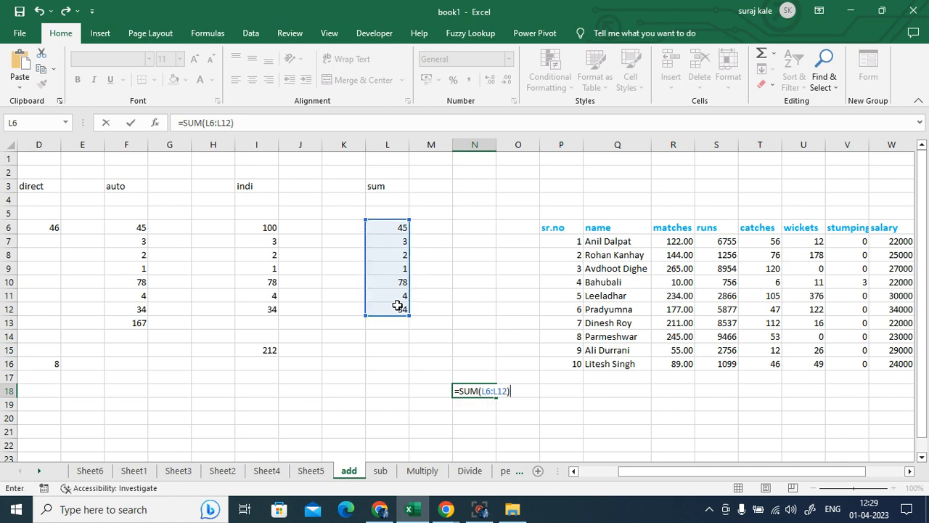
key(Return)
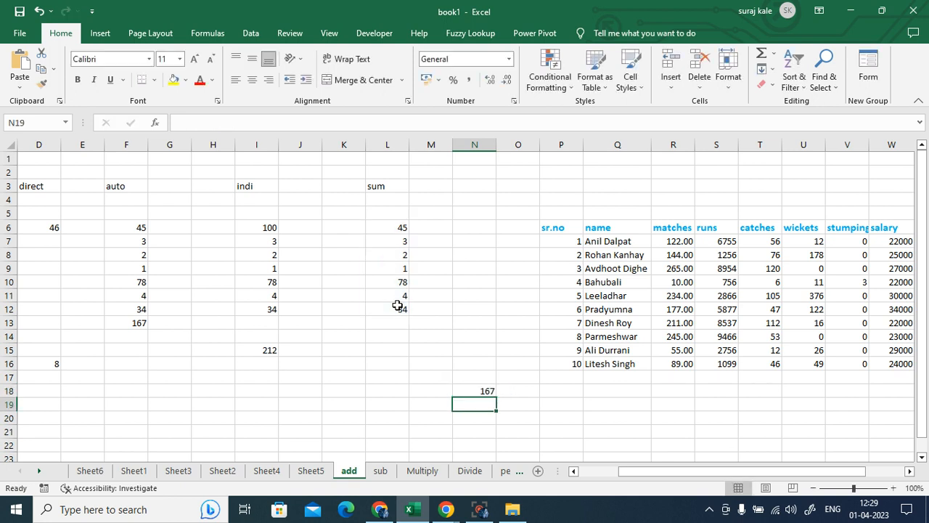
Examine which cells the SUM formula in N18 covers, then look at L6, L10, L12 and the addition formula in I15
click(486, 391)
double_click(486, 391)
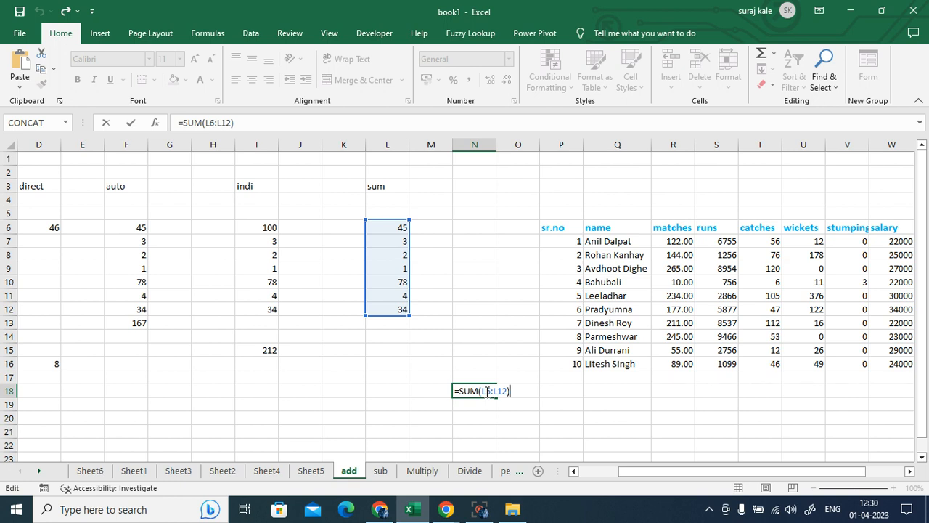
key(Return)
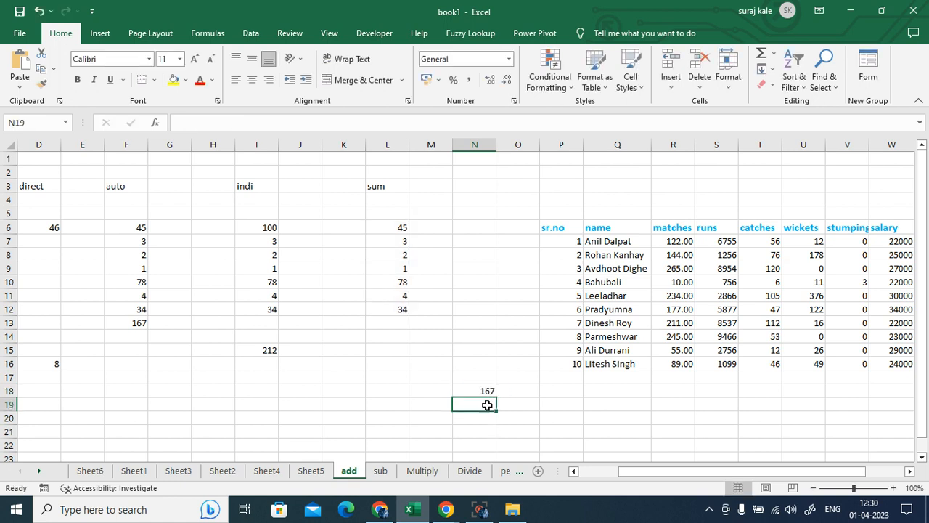
click(484, 391)
double_click(485, 391)
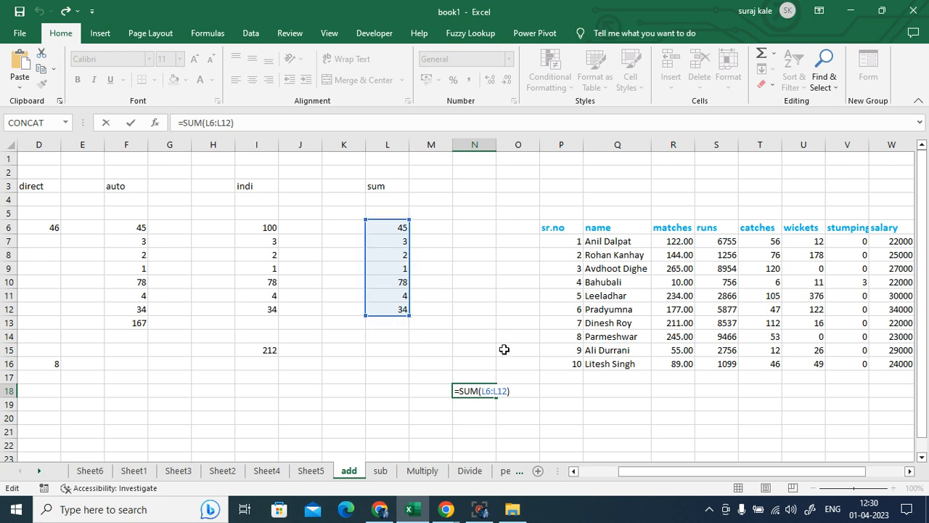
key(ctrl+Return)
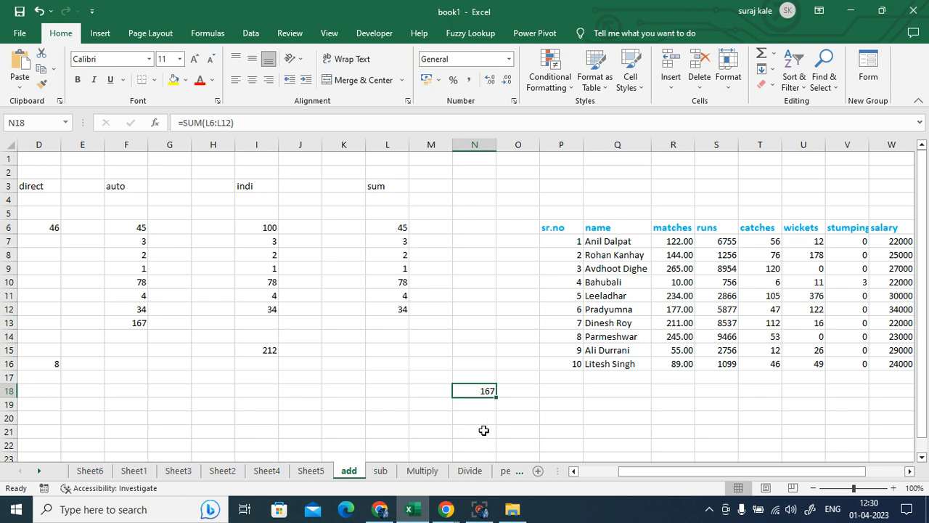
click(396, 233)
click(394, 283)
click(394, 308)
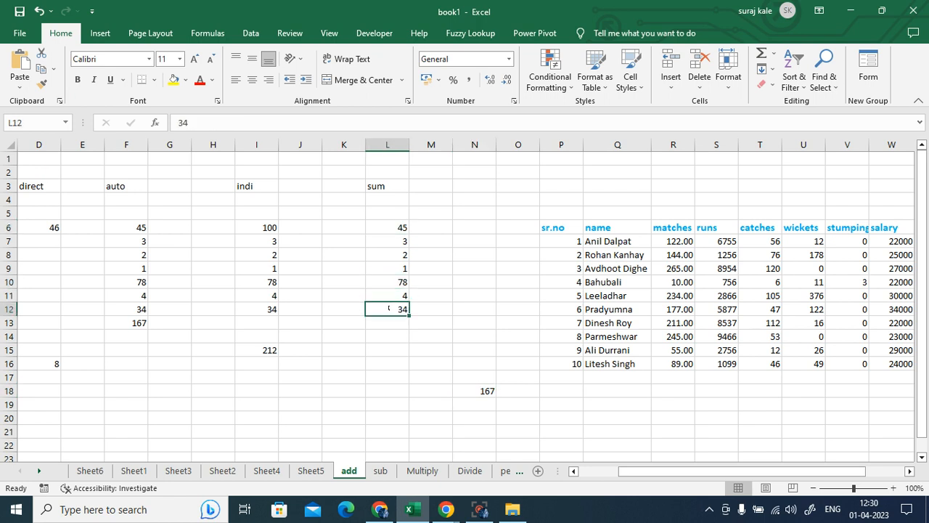
click(269, 349)
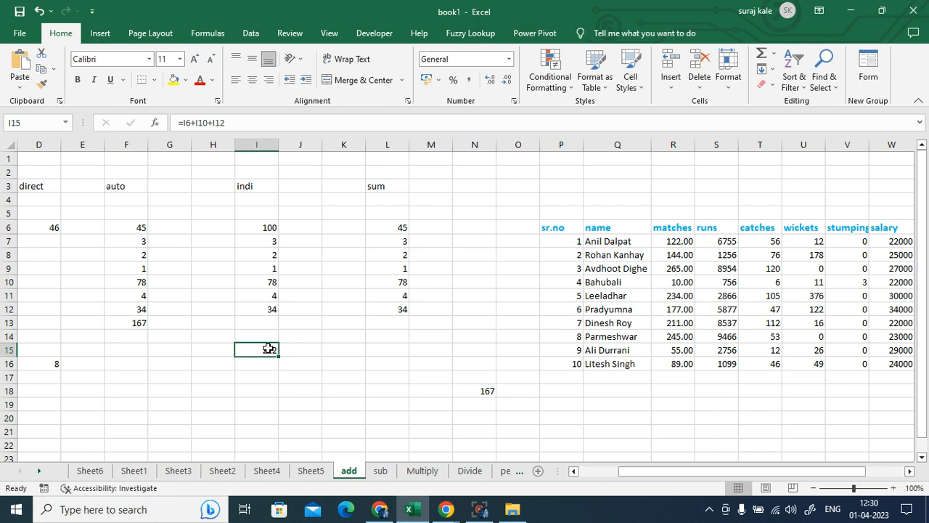
Enter a SUM formula in cell N19 that adds only the individual cells L6, L10 and L12
click(470, 405)
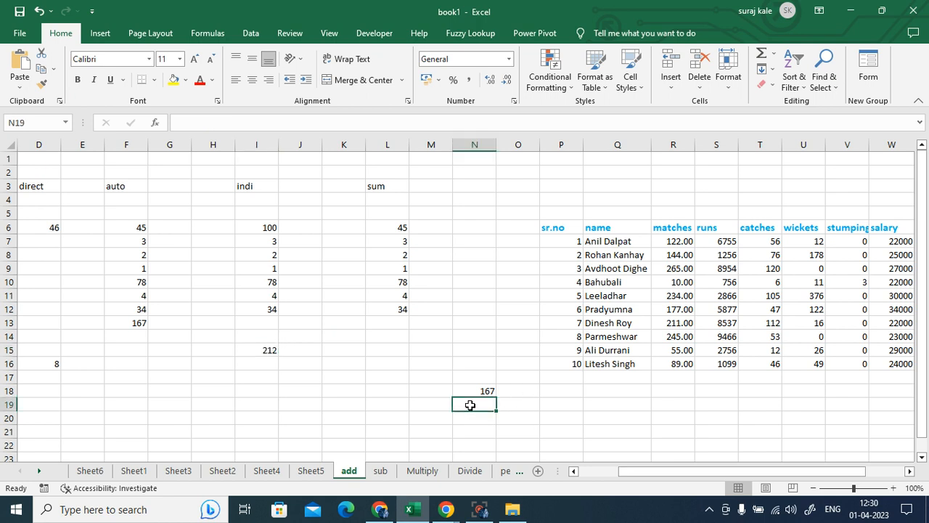
text(=sum)
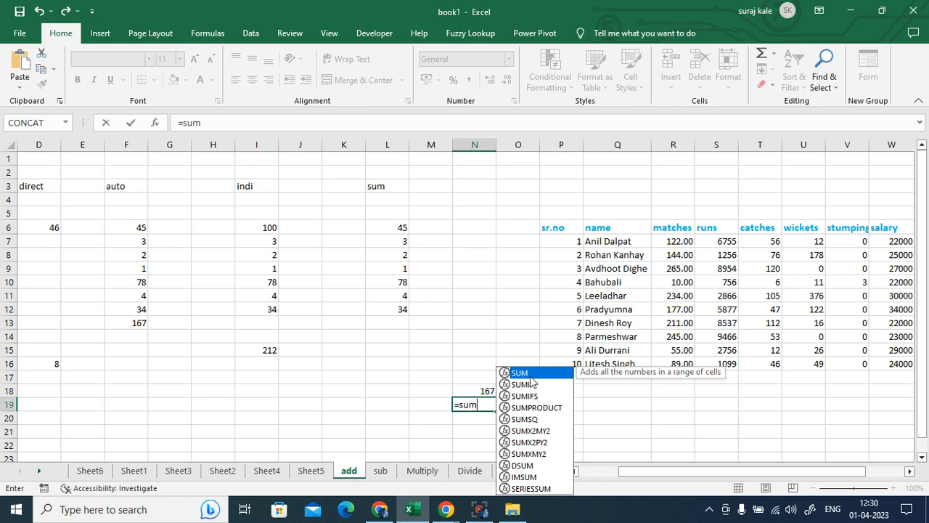
double_click(528, 376)
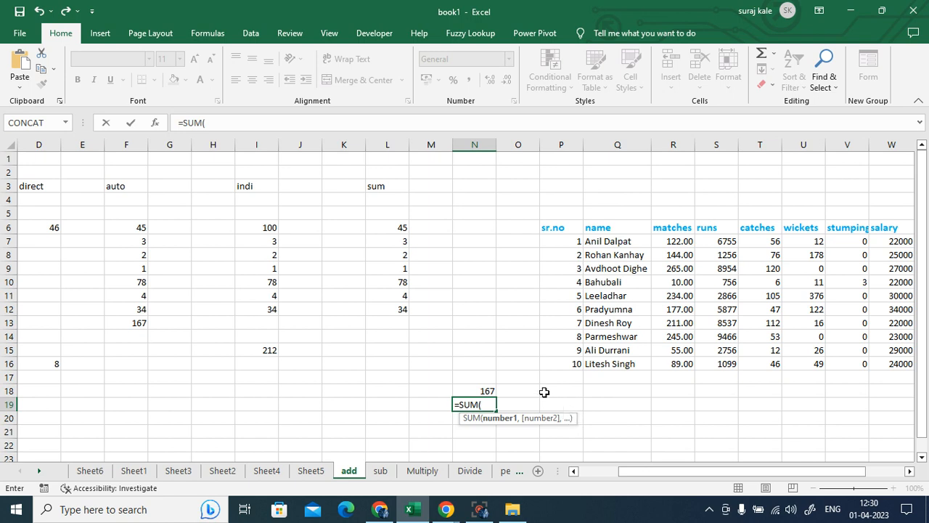
click(385, 229)
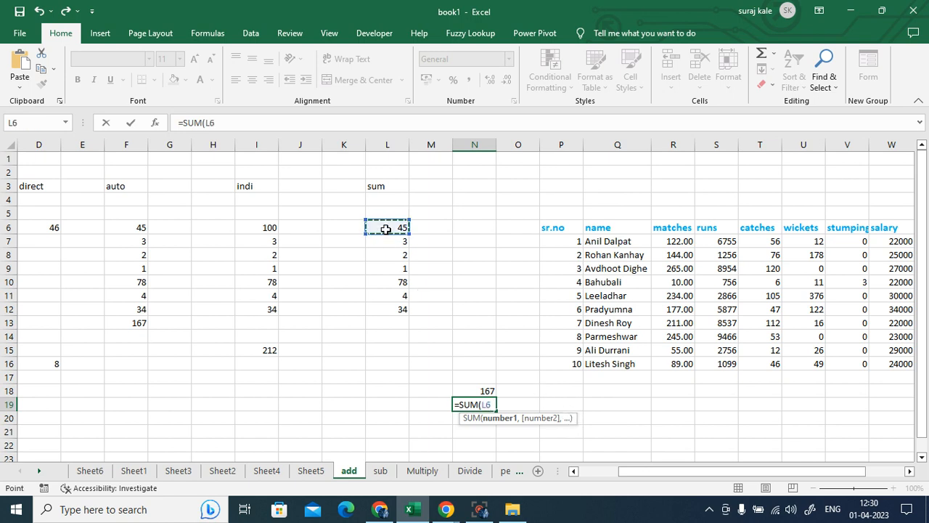
text(,)
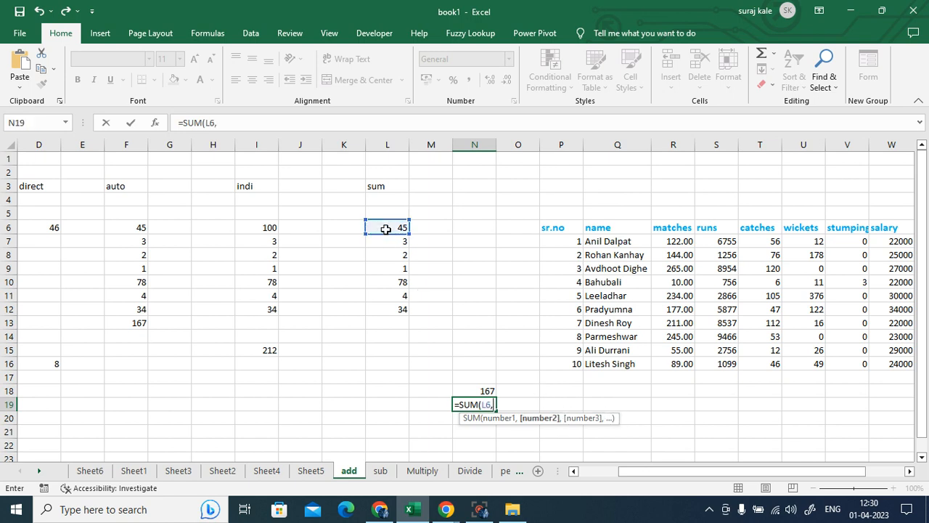
click(401, 281)
text(,)
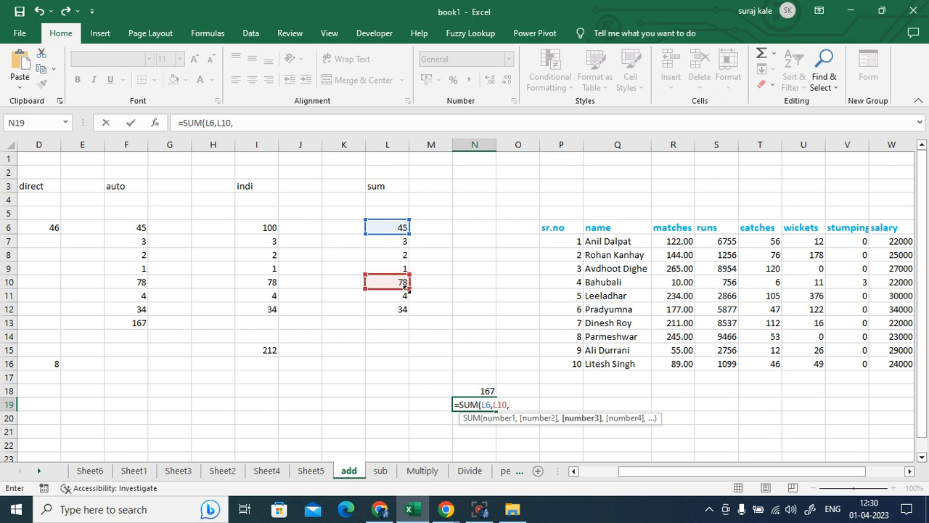
click(400, 307)
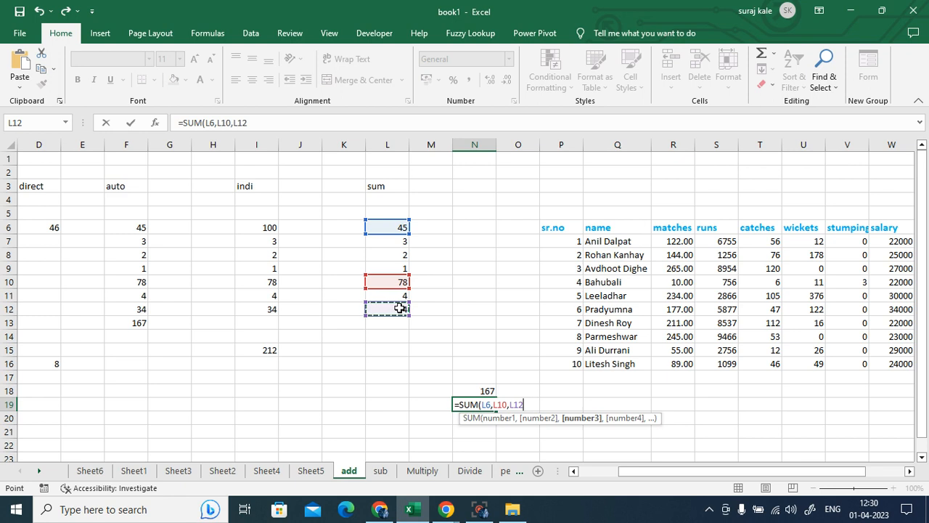
text())
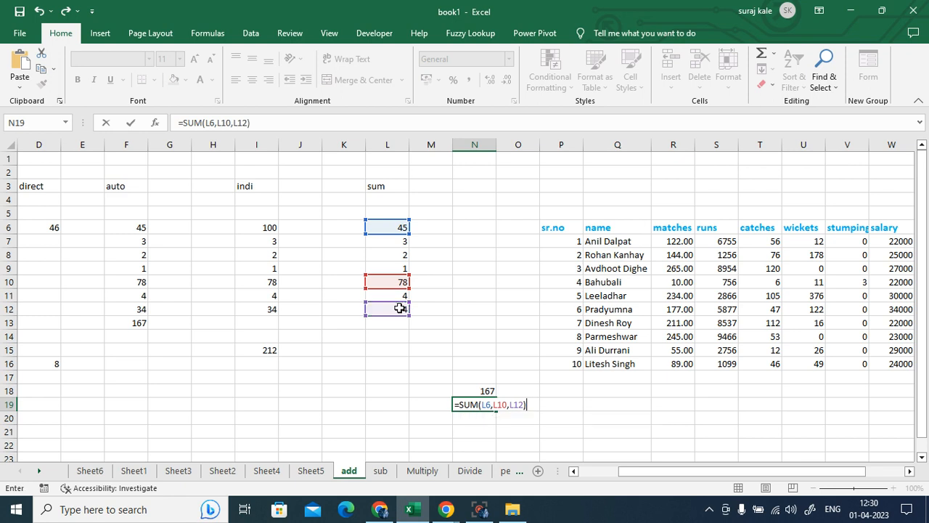
key(Return)
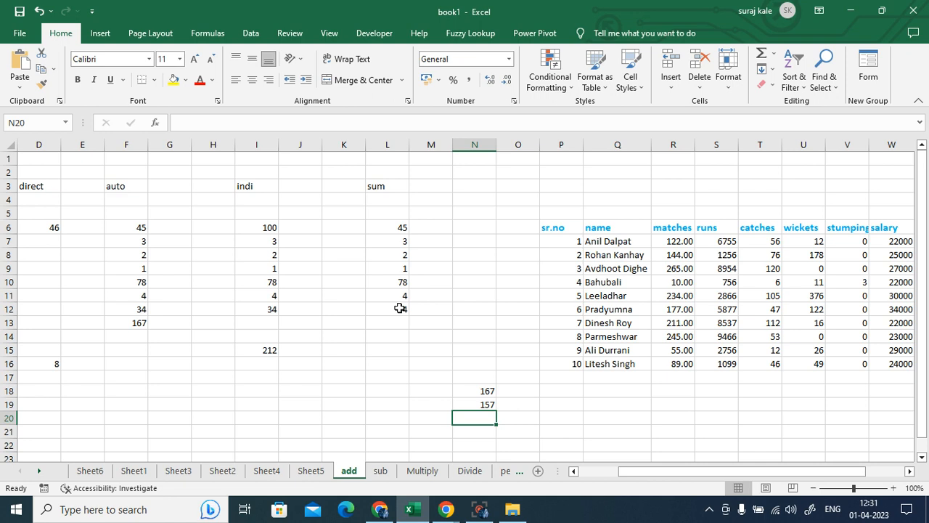
Examine the formula in N19 and the separate cells it references, leaving it unedited
click(487, 405)
key(F2)
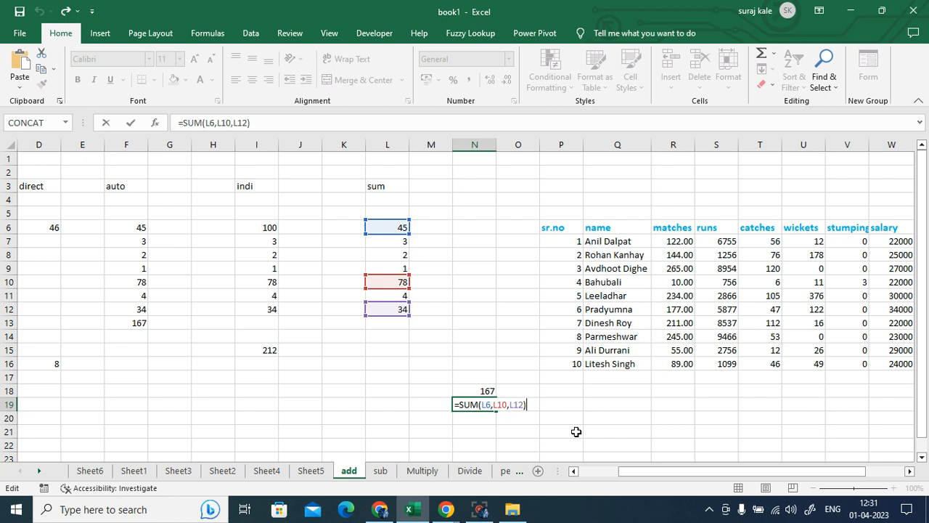
click(575, 432)
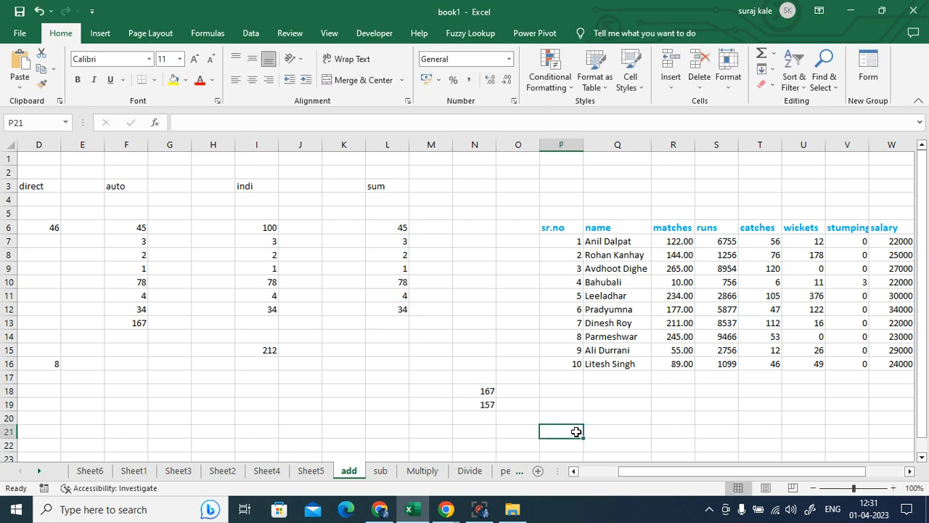
click(485, 405)
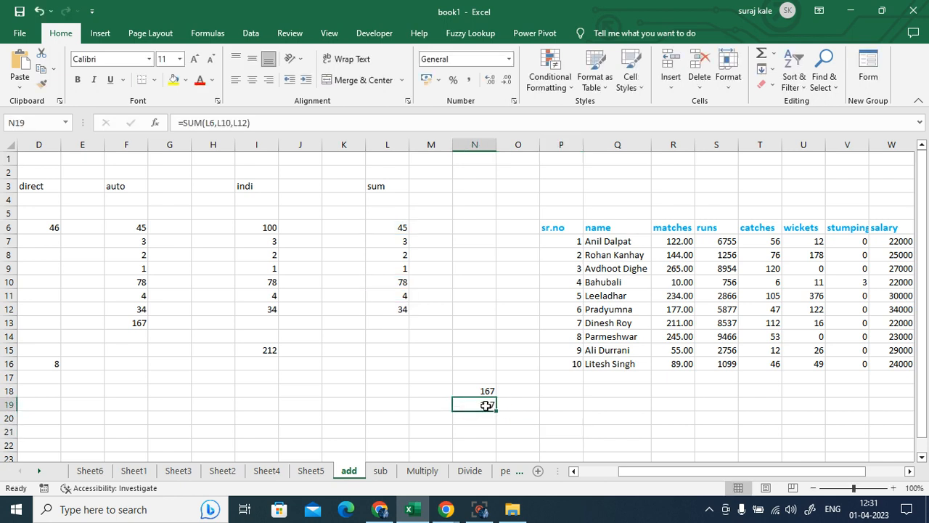
double_click(486, 405)
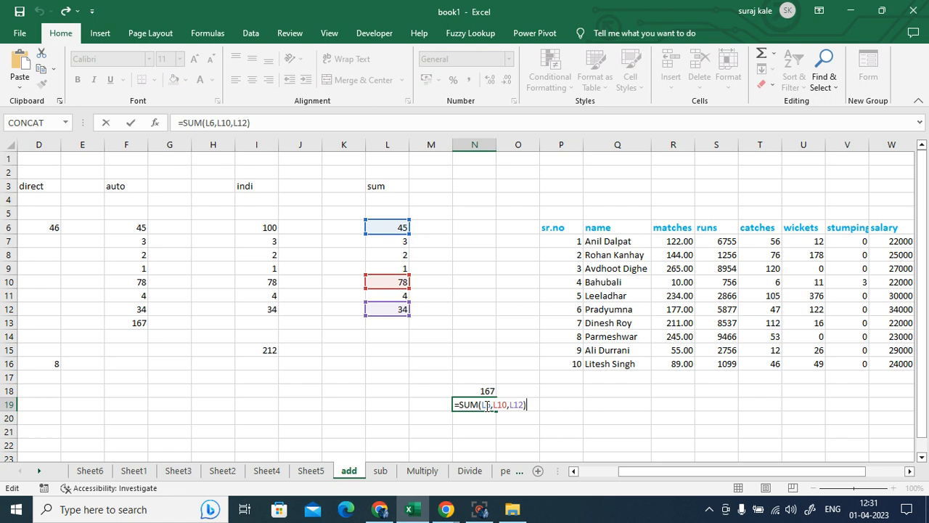
click(619, 418)
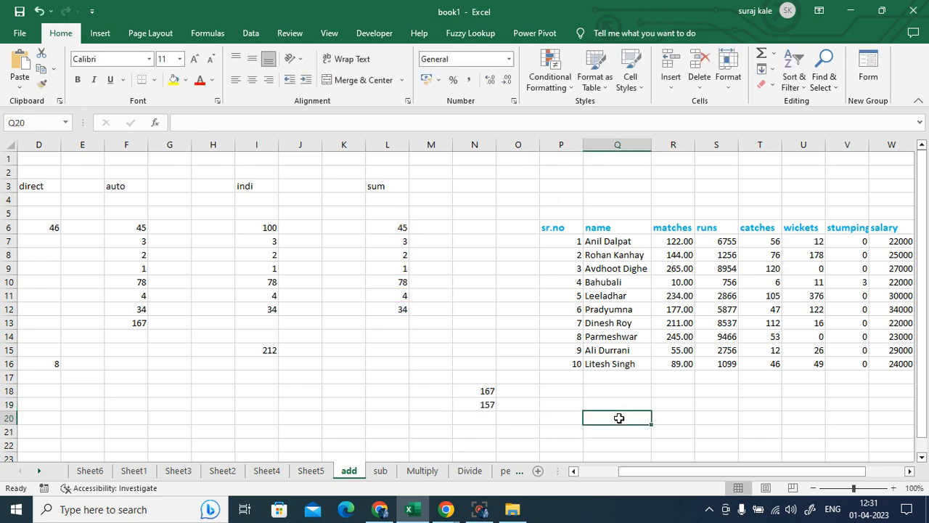
Change the first number of the sum column, cell L6, to 2
click(401, 227)
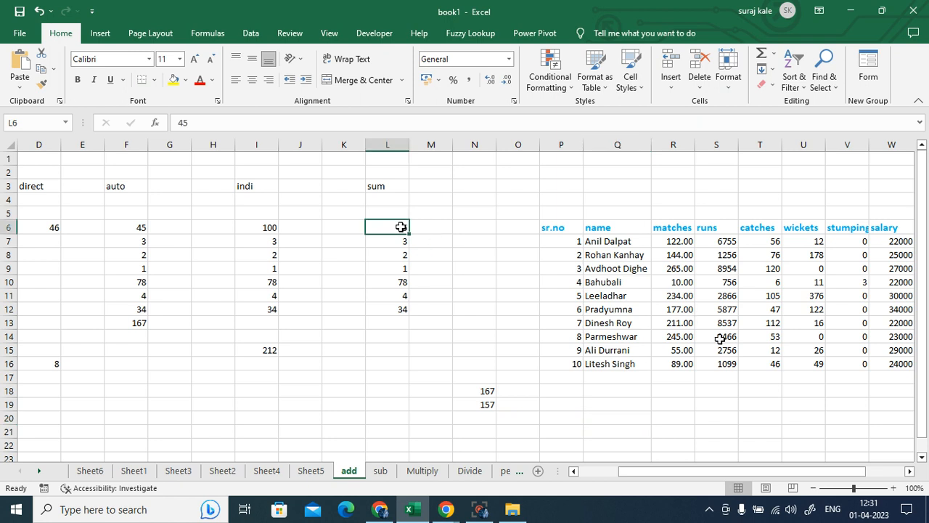
text(2)
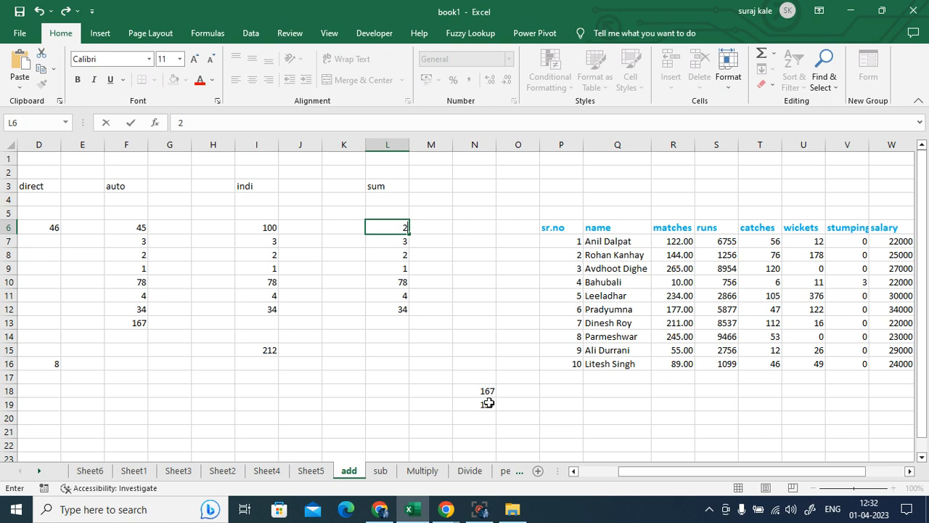
click(619, 415)
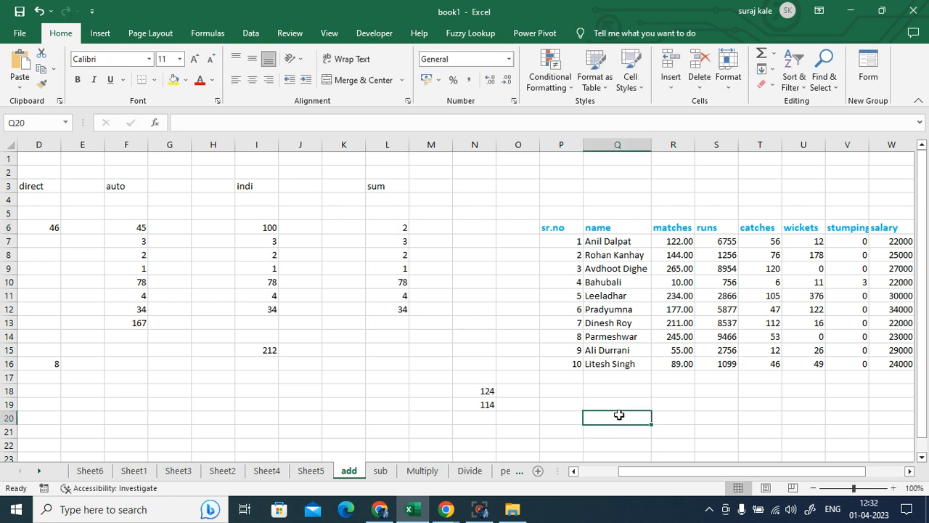
Check the formulas in N18 and N19 to see how each one references the sum column
click(478, 389)
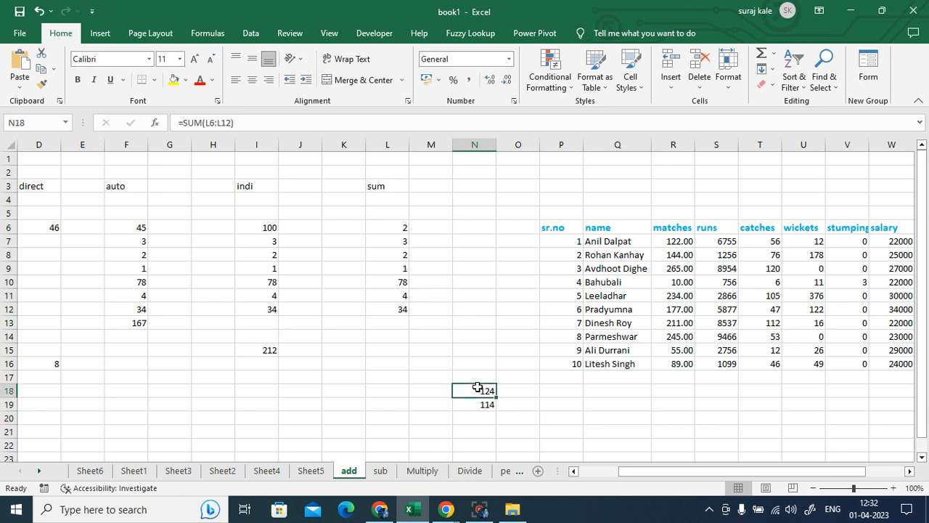
double_click(477, 388)
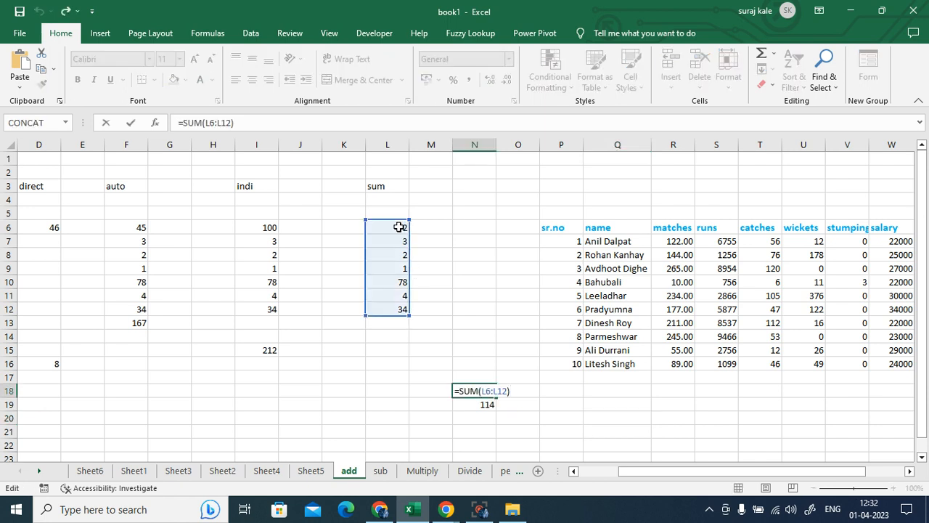
click(613, 418)
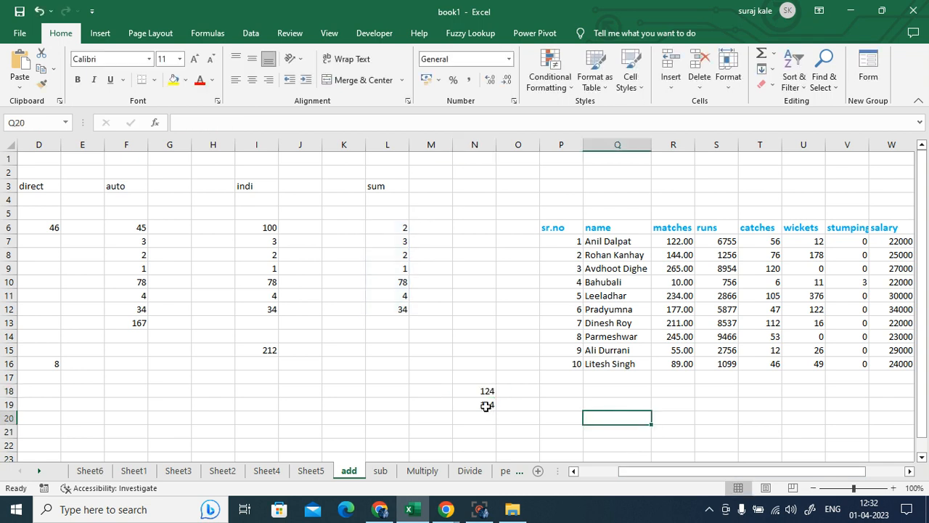
double_click(488, 404)
click(638, 394)
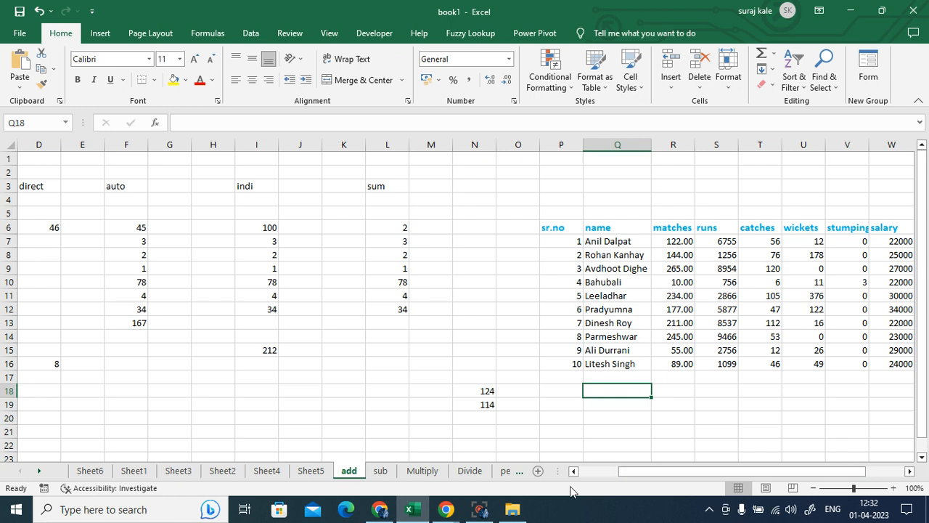
Examine the formula in I15 and the individual cells of the indi column it adds, leaving it unedited
click(557, 423)
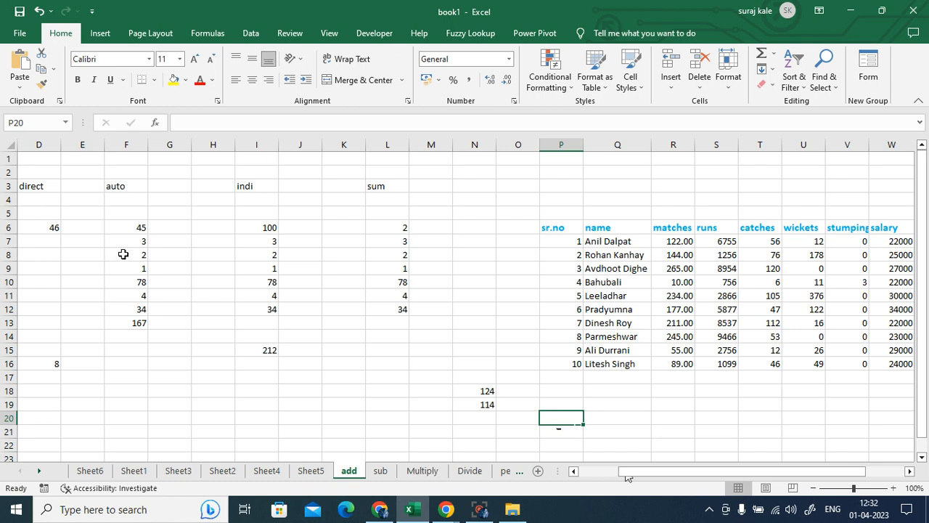
drag(254, 230, 265, 309)
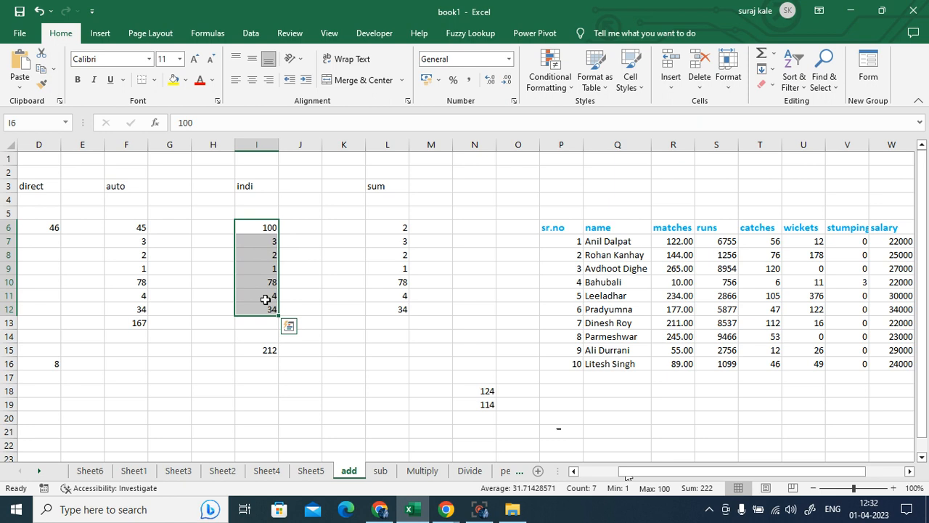
double_click(259, 348)
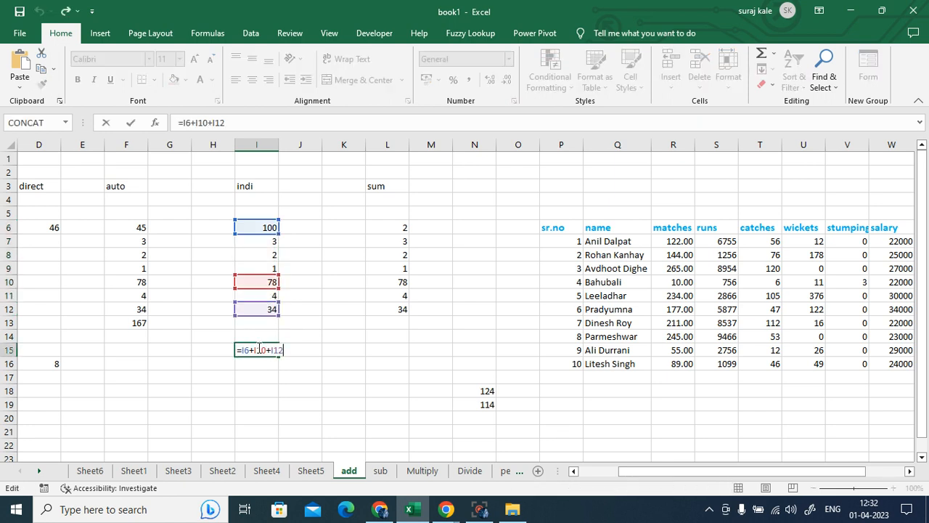
key(ctrl+Return)
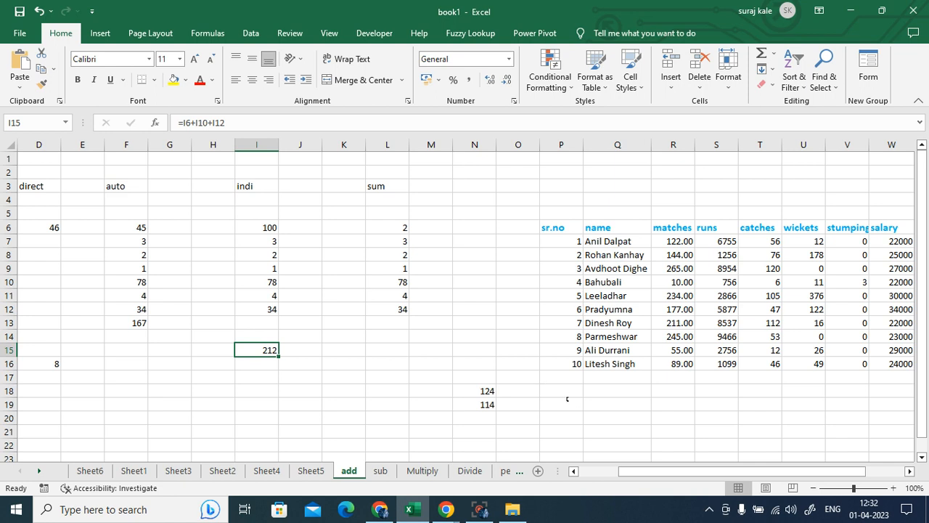
Enter the label "sum" in cell I19 and select the empty cell J19 beside it
click(296, 404)
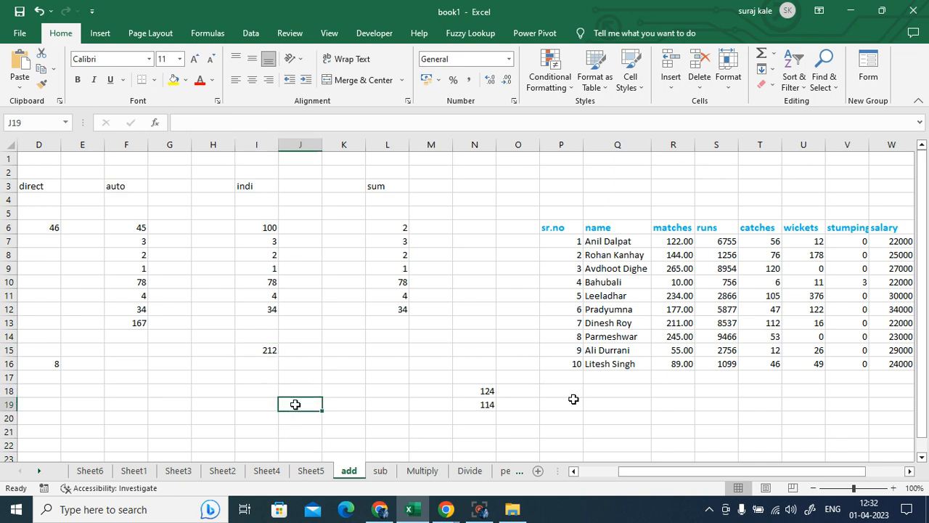
click(256, 404)
text(sum)
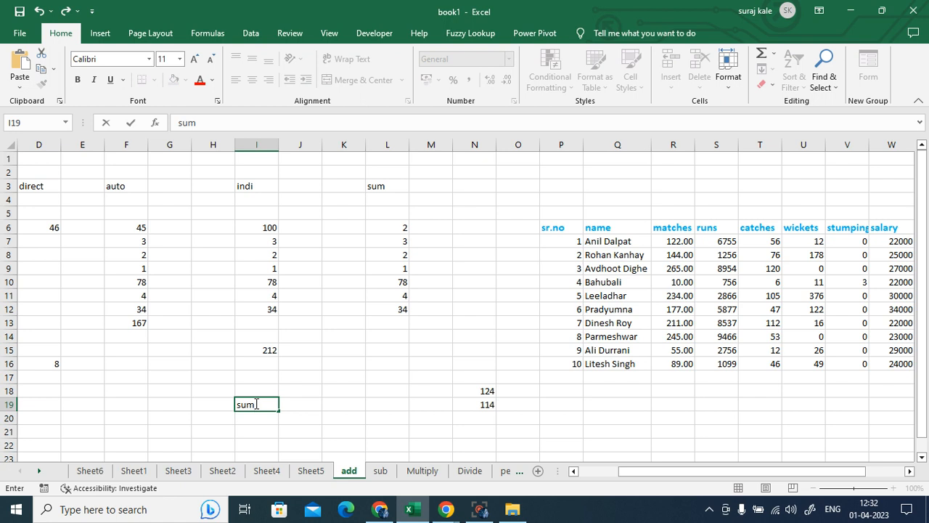
click(297, 404)
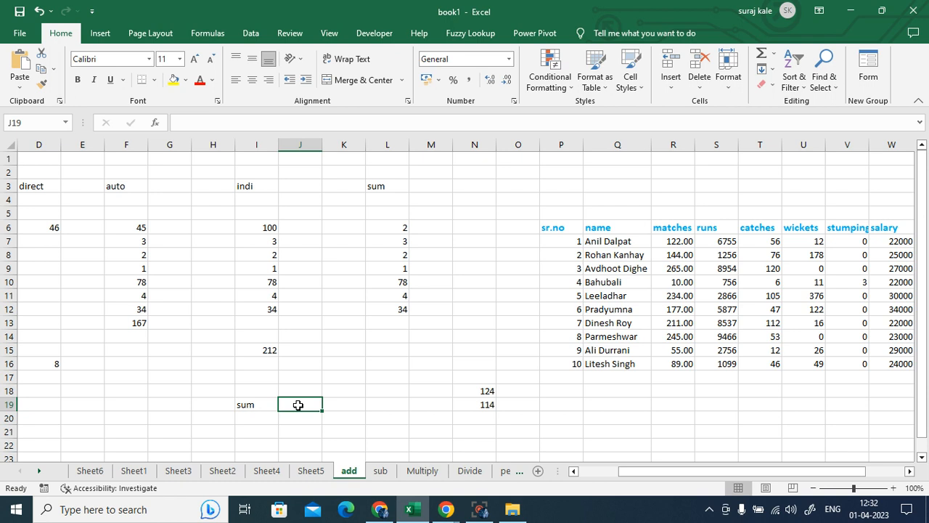
Look over the numbers under "selection" on the sub sheet, and return to the add sheet
click(379, 471)
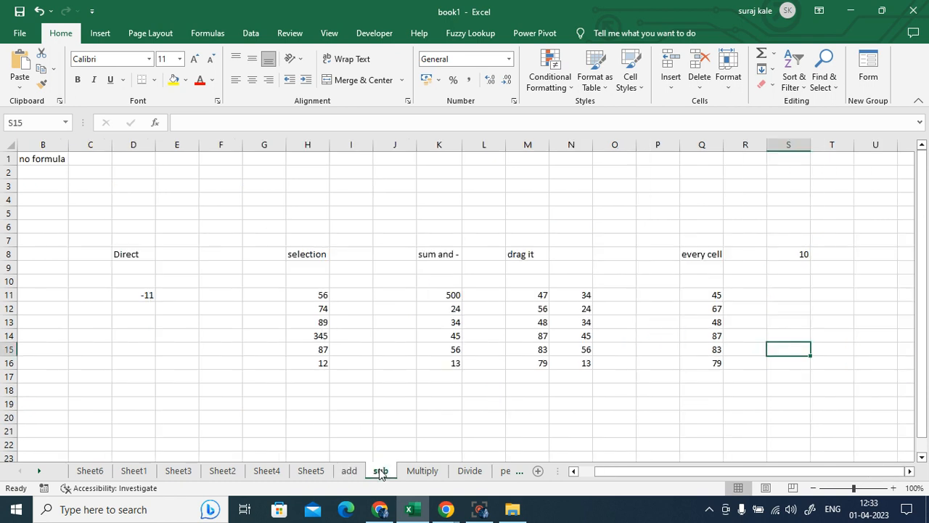
drag(320, 298, 319, 355)
click(349, 470)
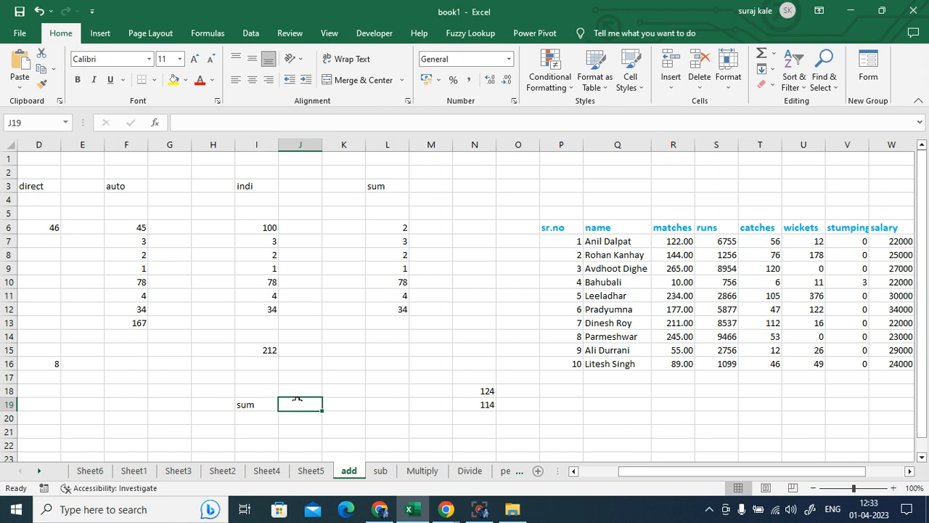
Enter a SUM formula in J19 of the add sheet that totals the range H11:H16 on the sub sheet
text(=)
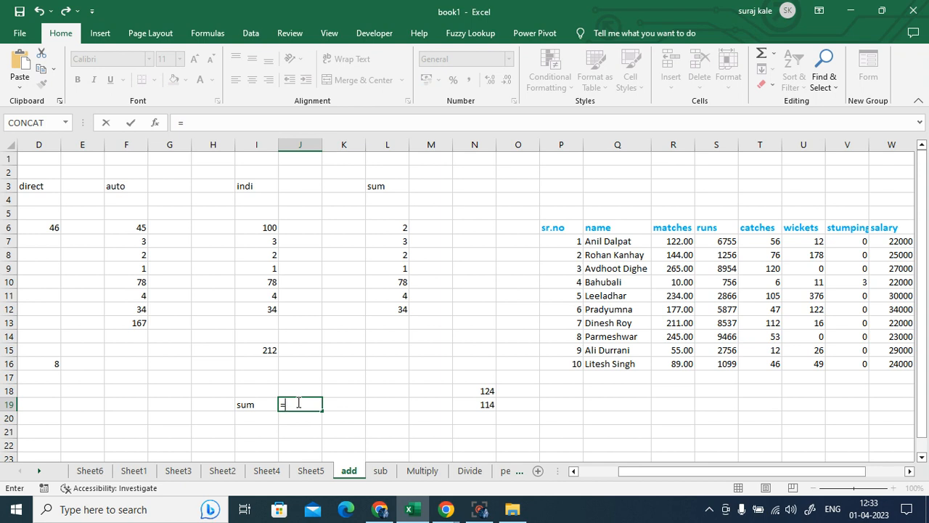
text(sum)
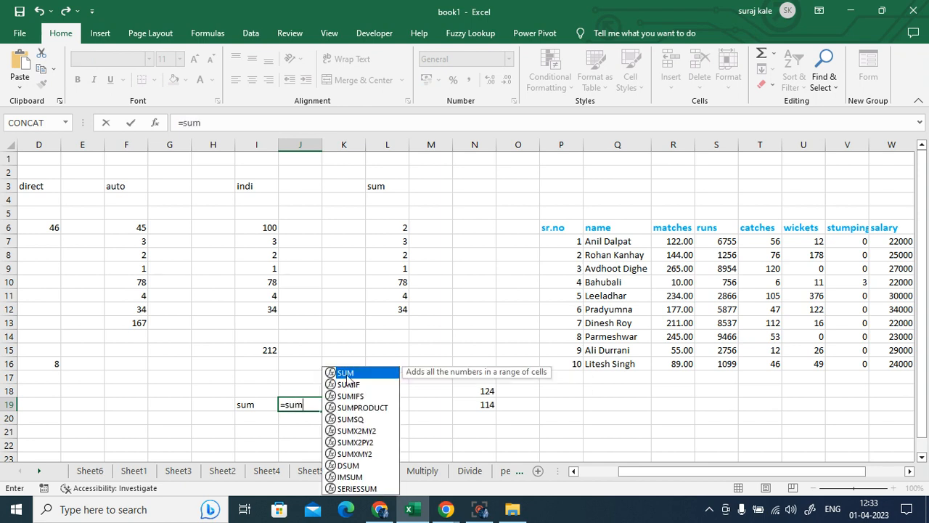
double_click(348, 372)
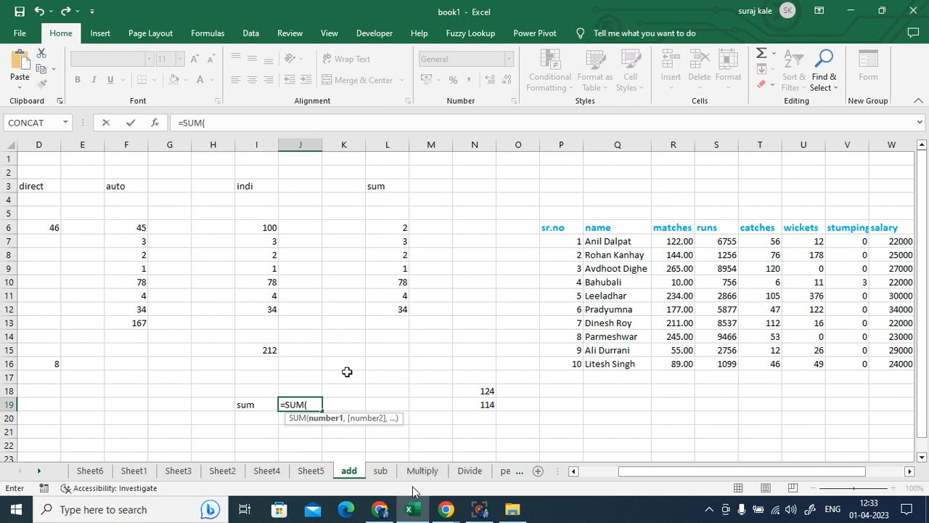
click(382, 472)
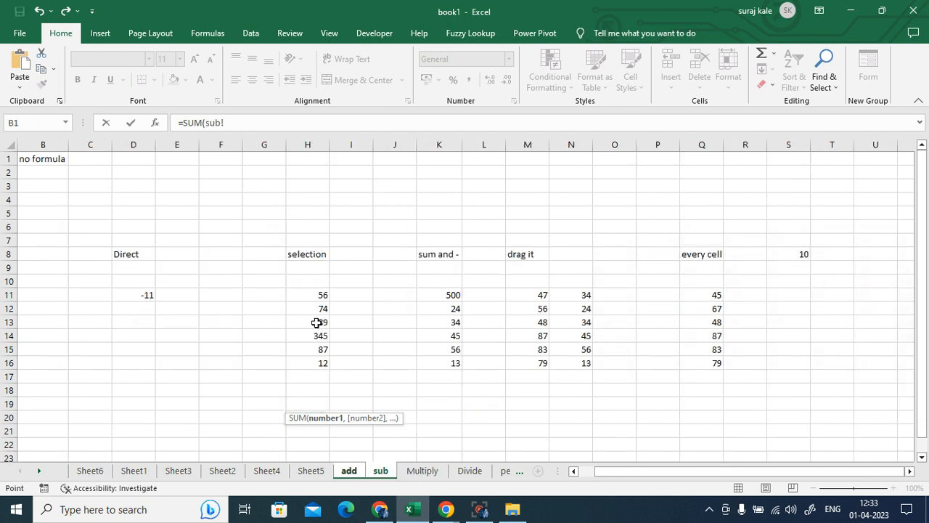
drag(305, 296, 309, 360)
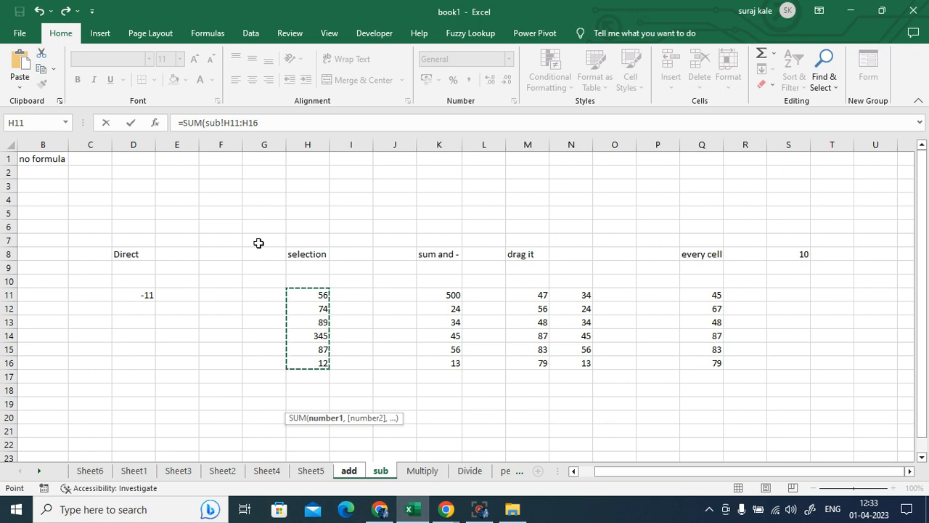
click(270, 124)
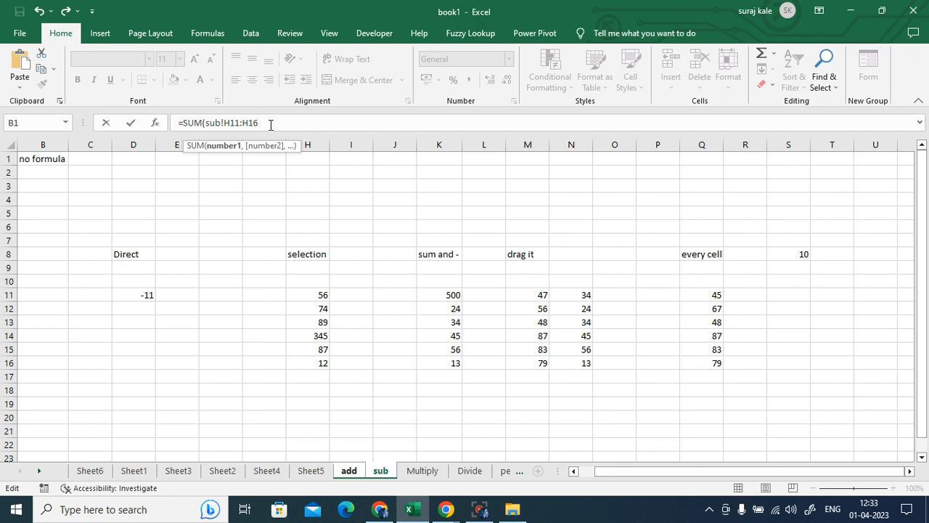
text())
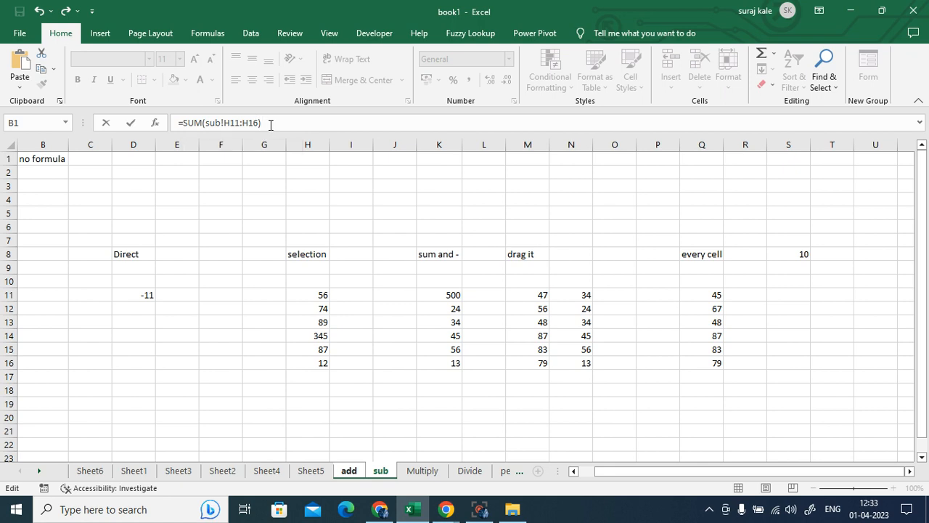
key(Return)
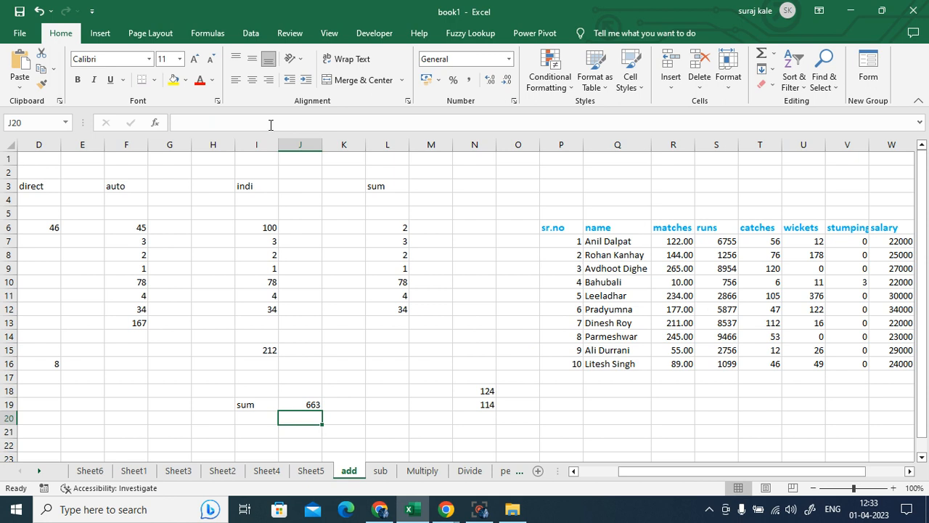
Examine how the formula in J19 references the range on the sub sheet, leaving it unedited
click(305, 404)
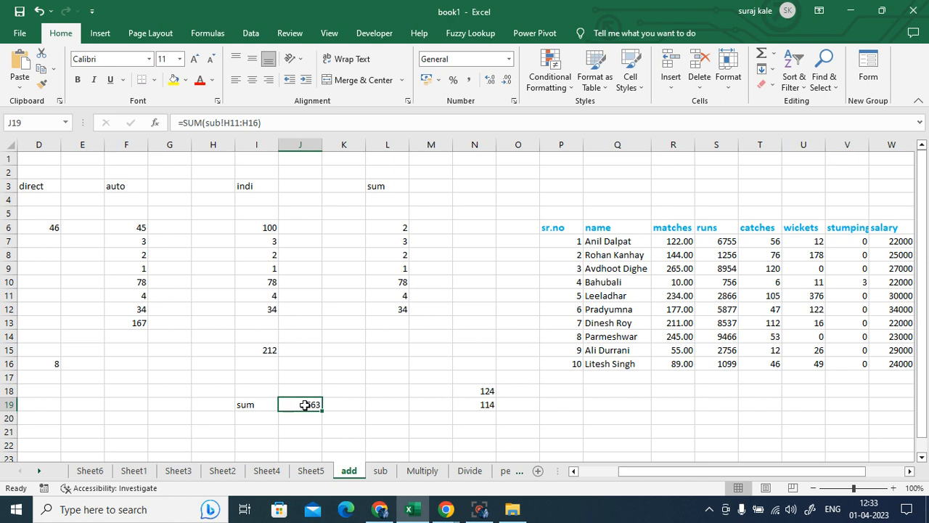
double_click(305, 404)
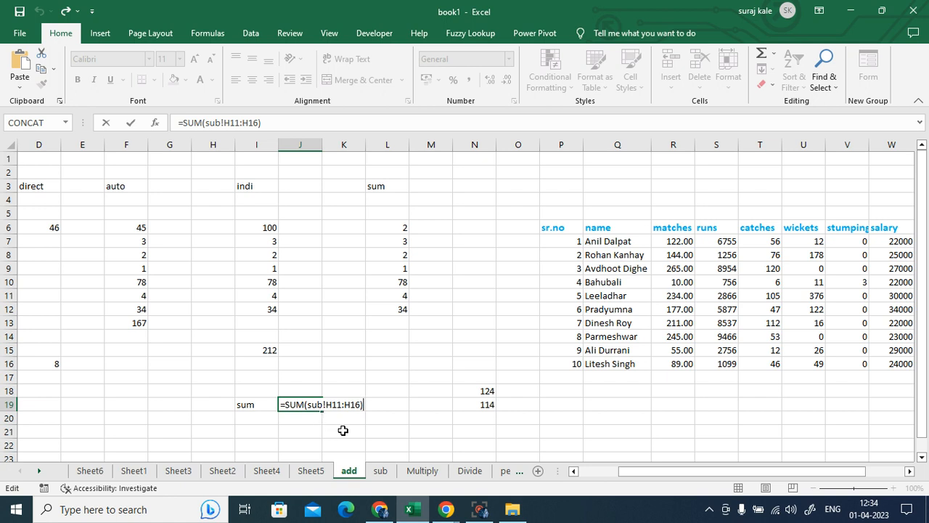
key(ctrl+Return)
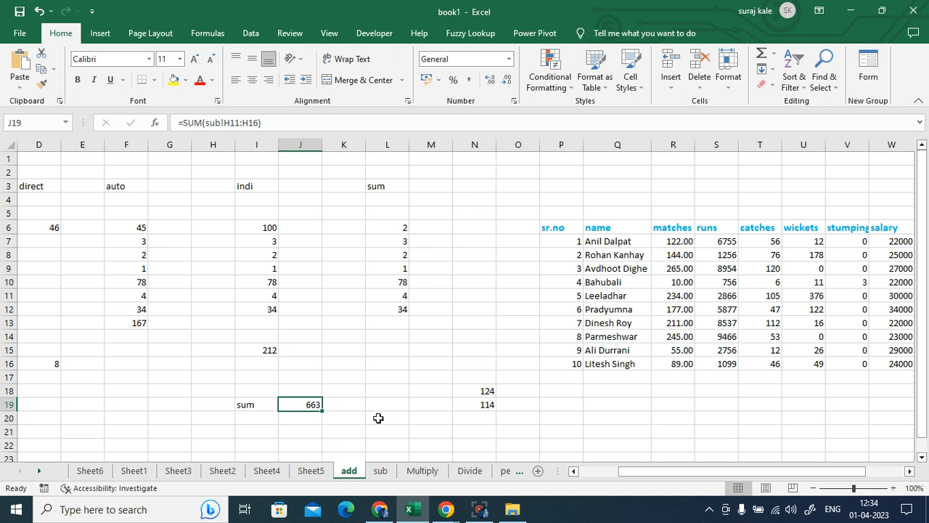
key(F2)
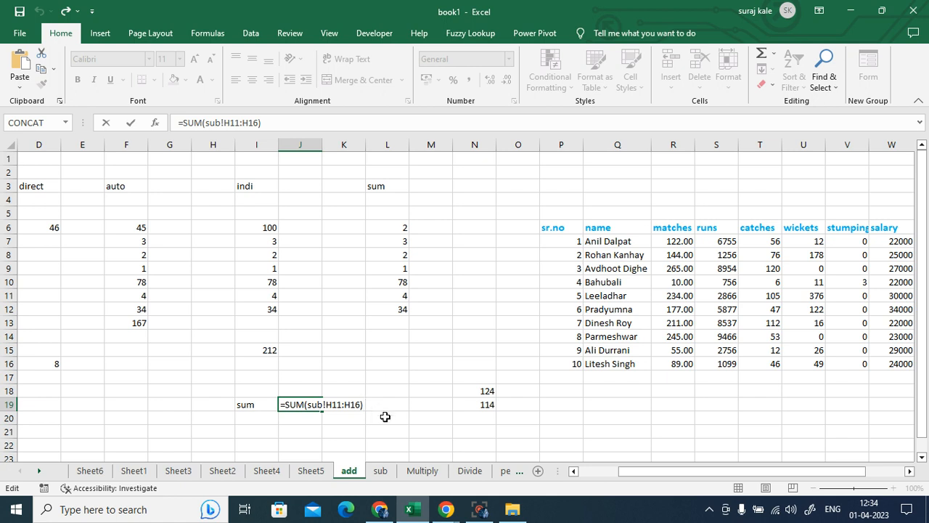
click(380, 418)
Clear the cross-sheet SUM formula from cell J19
click(291, 407)
key(Delete)
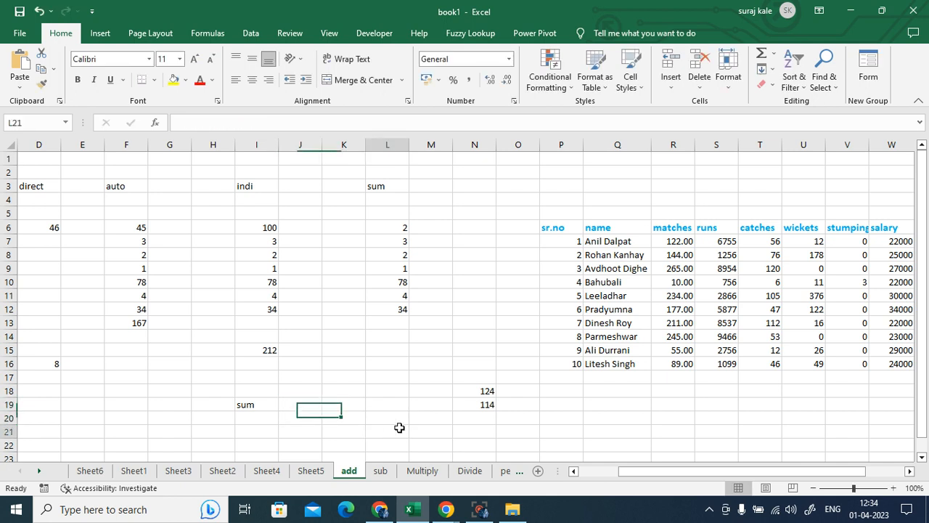
click(396, 430)
Build the formula =SUM(sub!H11:H16) in the cleared cell J19 of the add sheet
click(307, 410)
text(=sum)
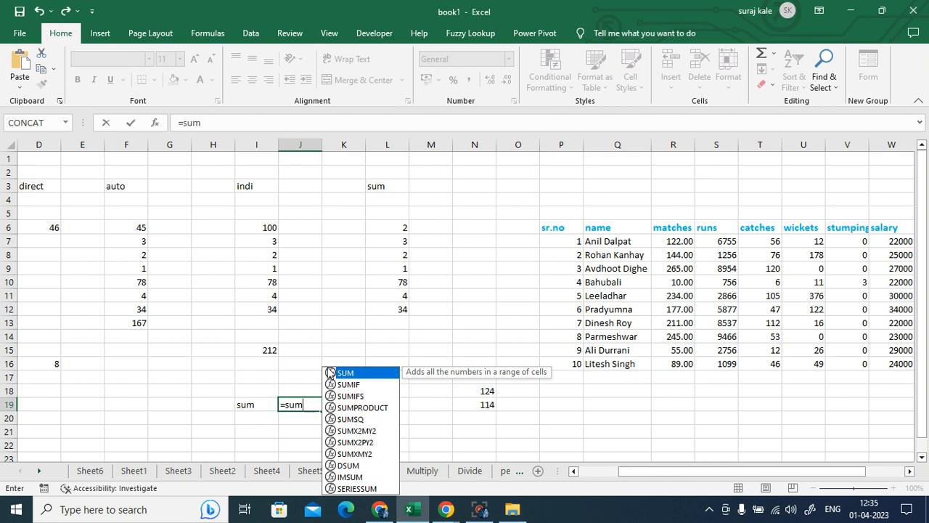
double_click(356, 373)
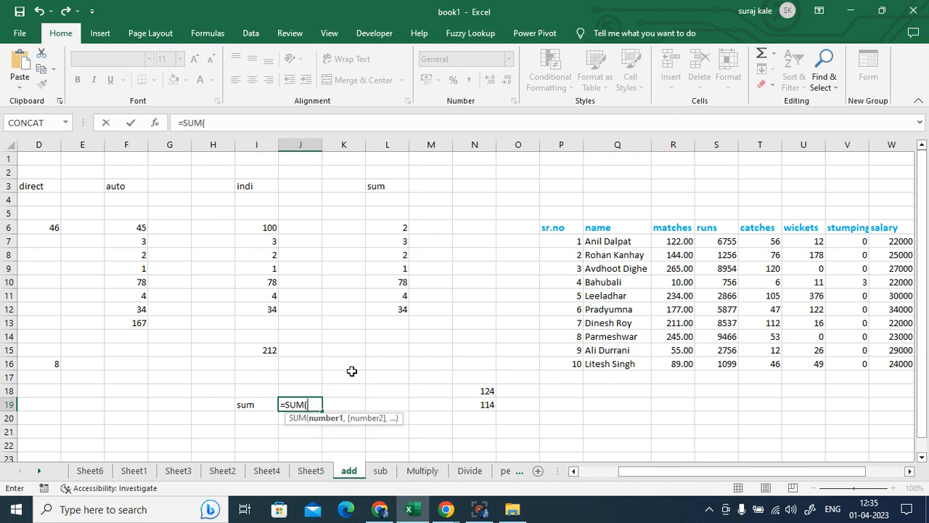
click(380, 471)
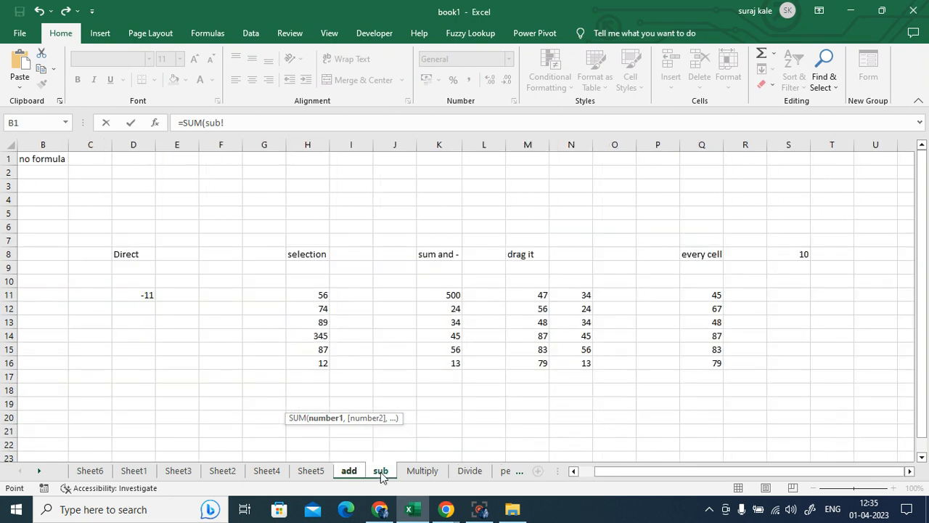
drag(307, 300, 314, 366)
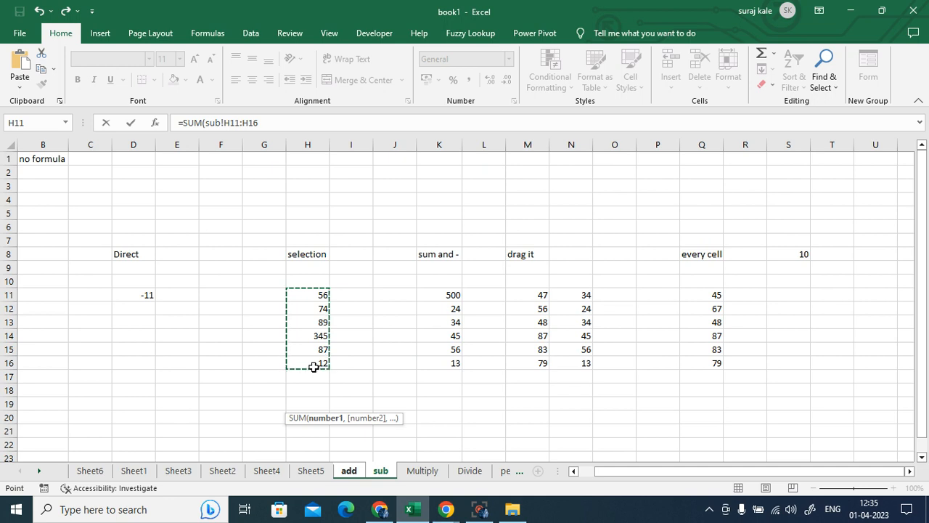
click(270, 123)
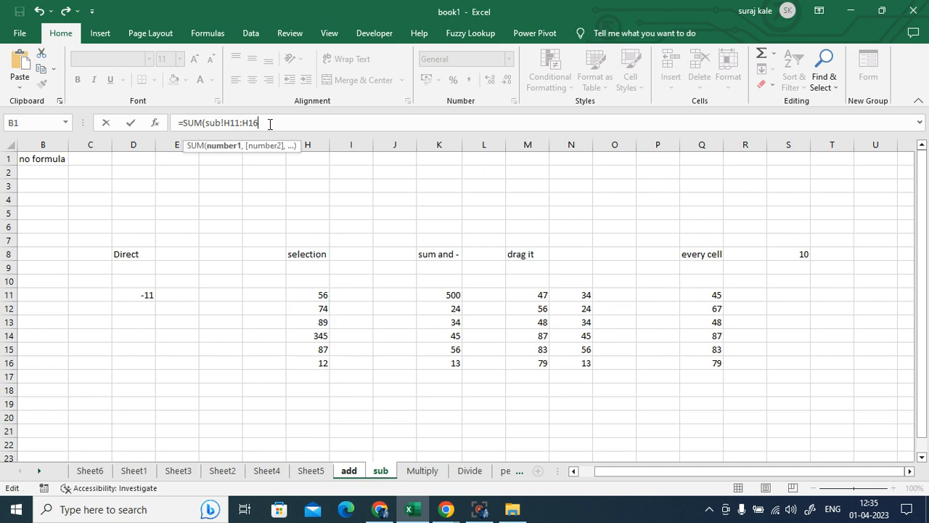
text())
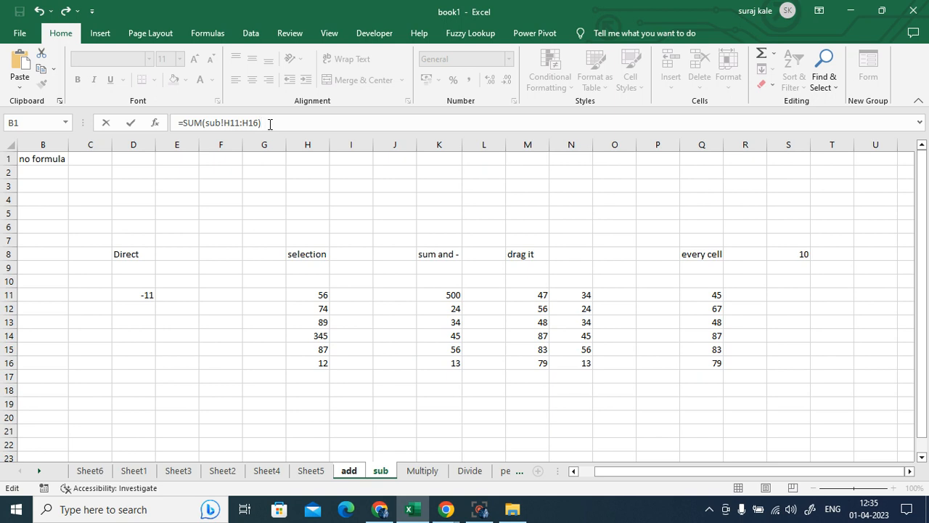
key(Return)
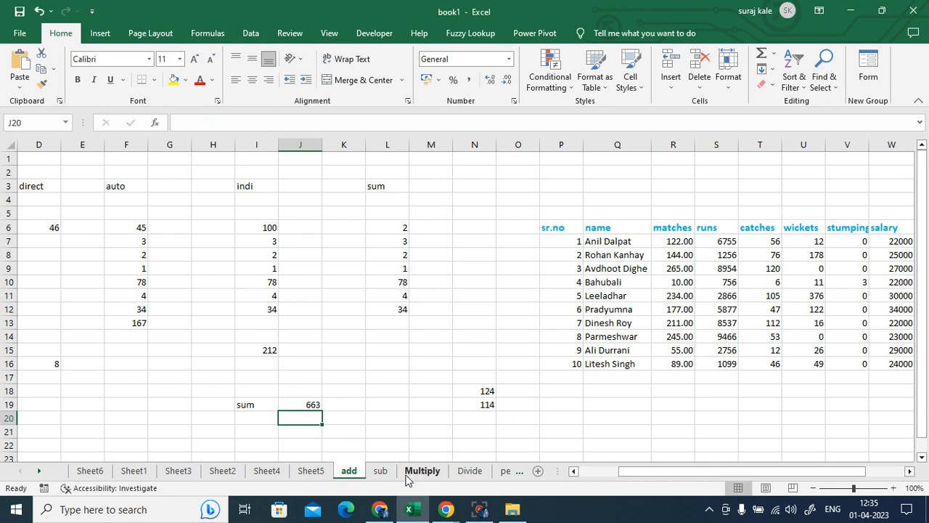
Change cell H11 on the sub sheet to 4 and check the sum in J19 on the add sheet
click(380, 470)
click(311, 296)
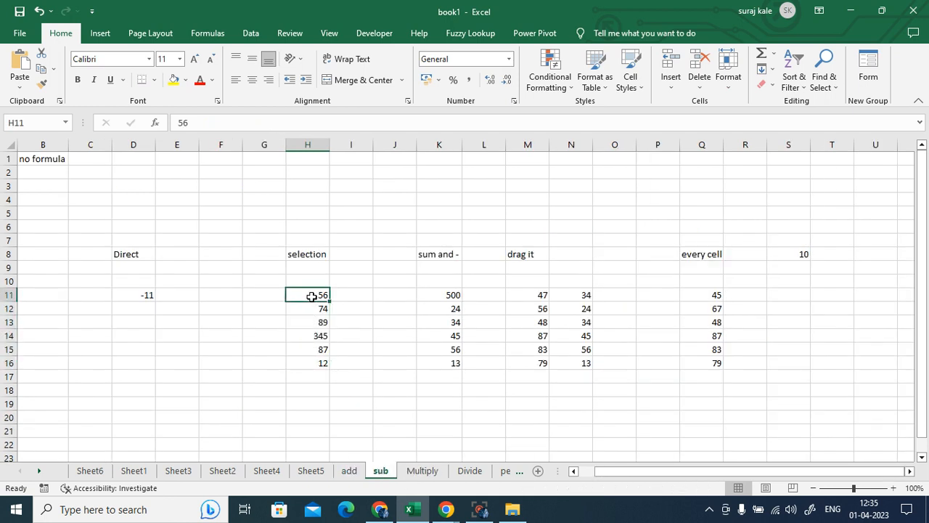
key(F2)
click(415, 359)
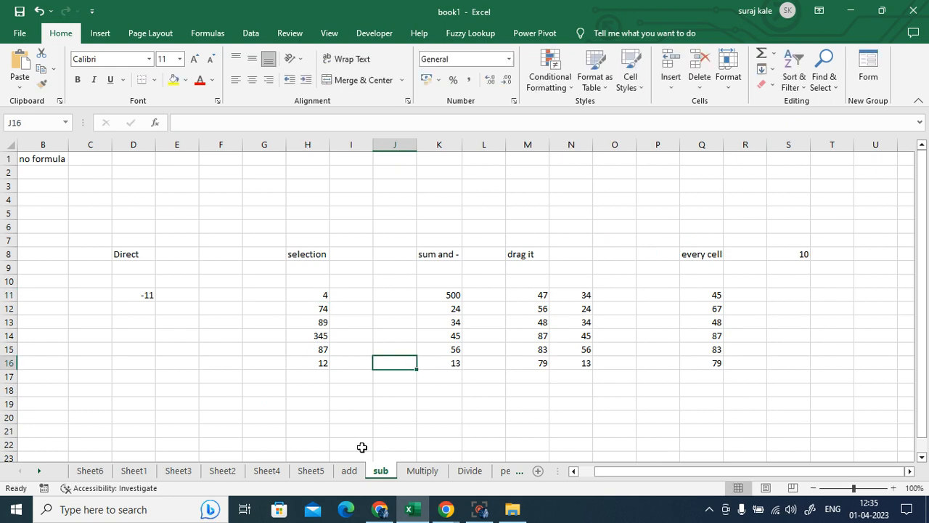
click(349, 472)
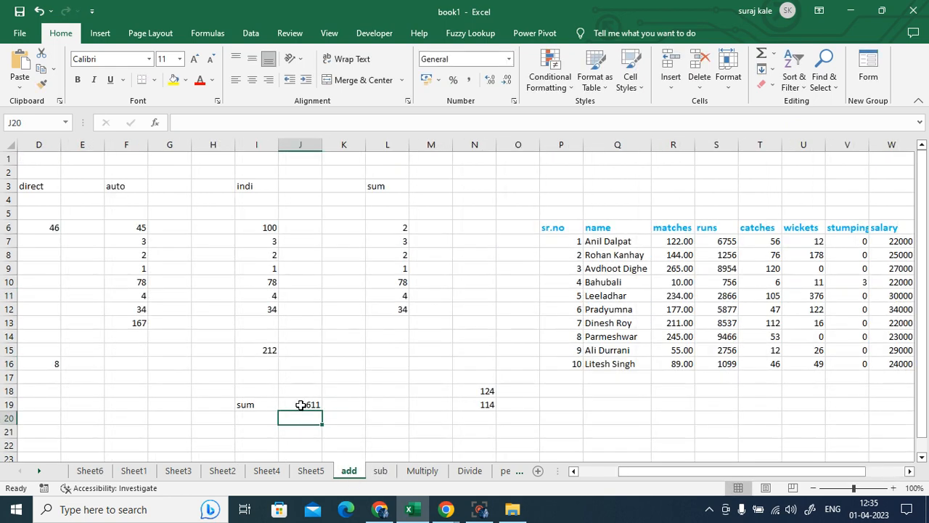
click(301, 404)
Change cell H14 on the sub sheet to 5 and return to the add sheet to check the sum
click(379, 472)
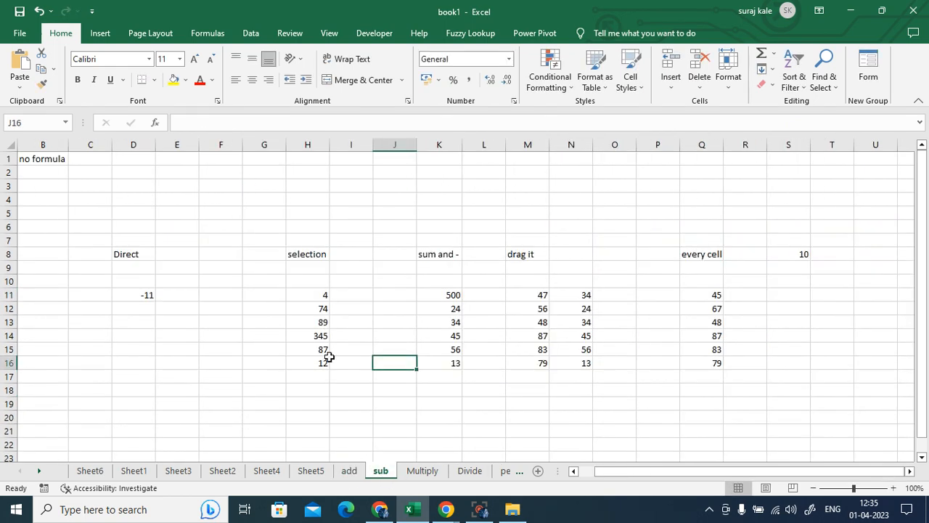
click(318, 336)
text(5)
click(388, 374)
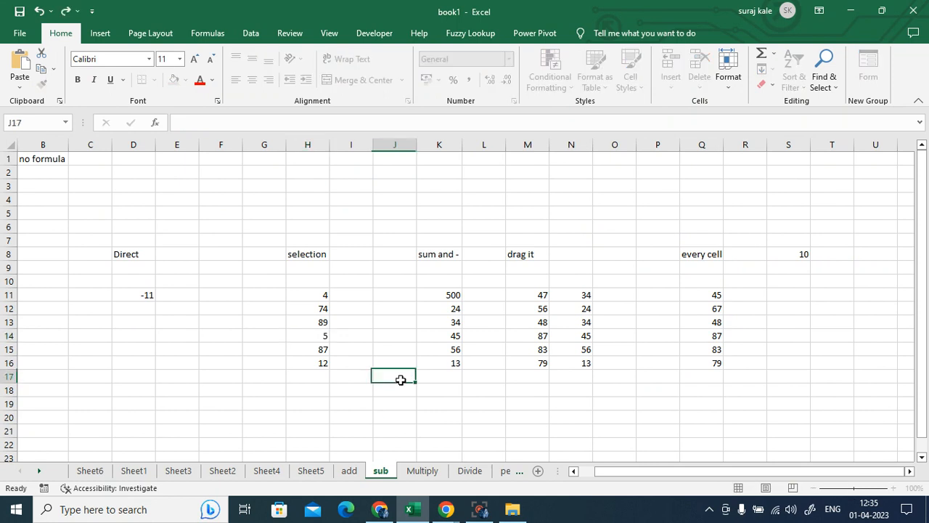
click(349, 472)
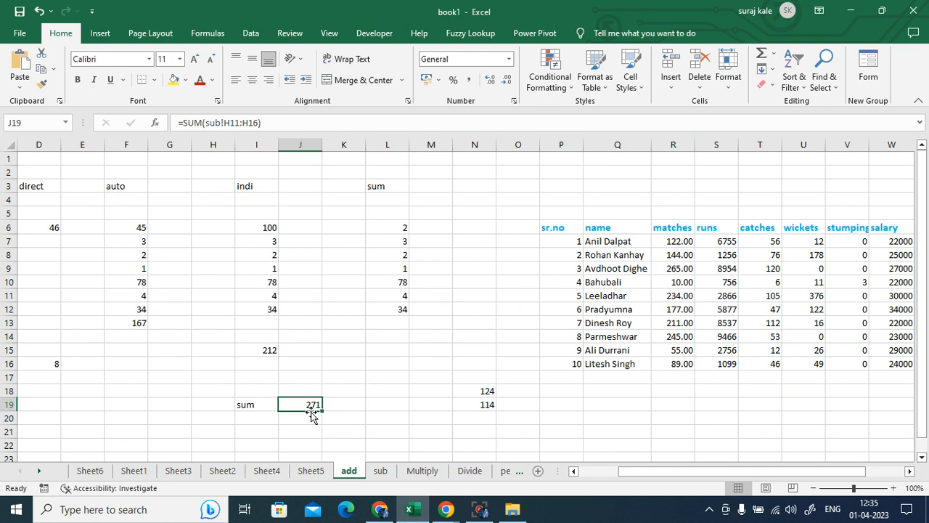
Examine the player statistics table on the add sheet, its matches column and the empty cell R17 below it
drag(693, 471, 735, 471)
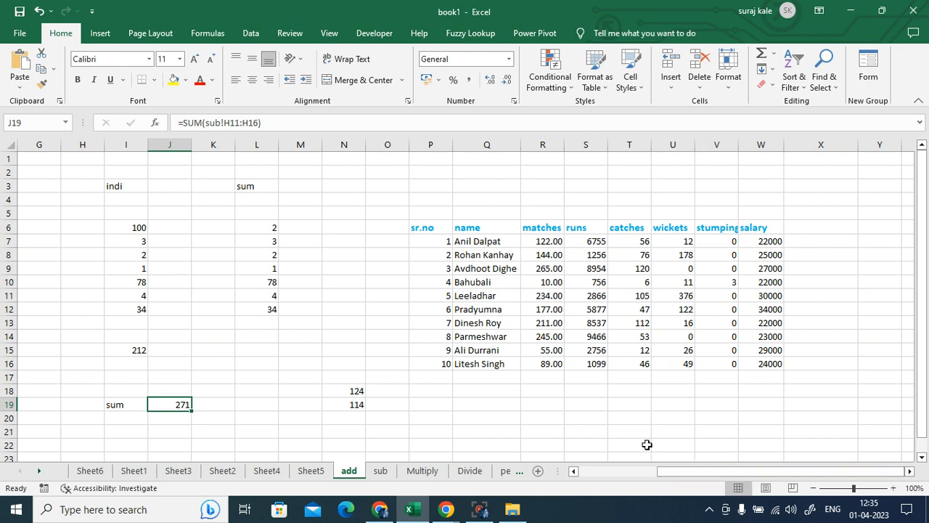
click(613, 420)
drag(428, 227, 758, 363)
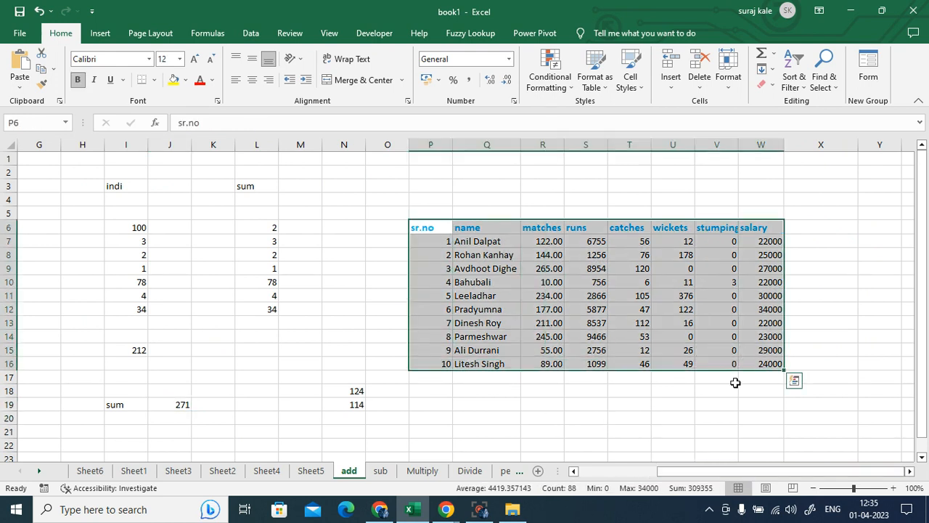
click(831, 412)
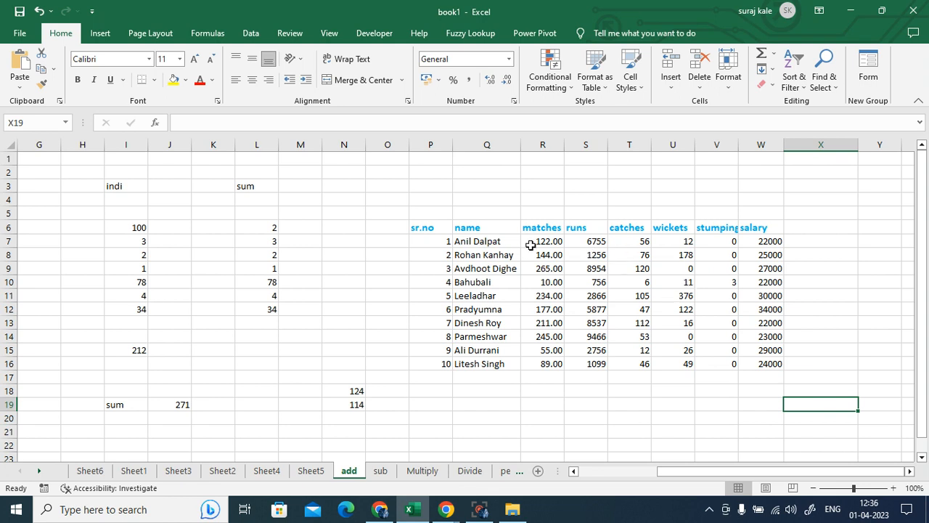
drag(531, 245, 537, 386)
click(537, 374)
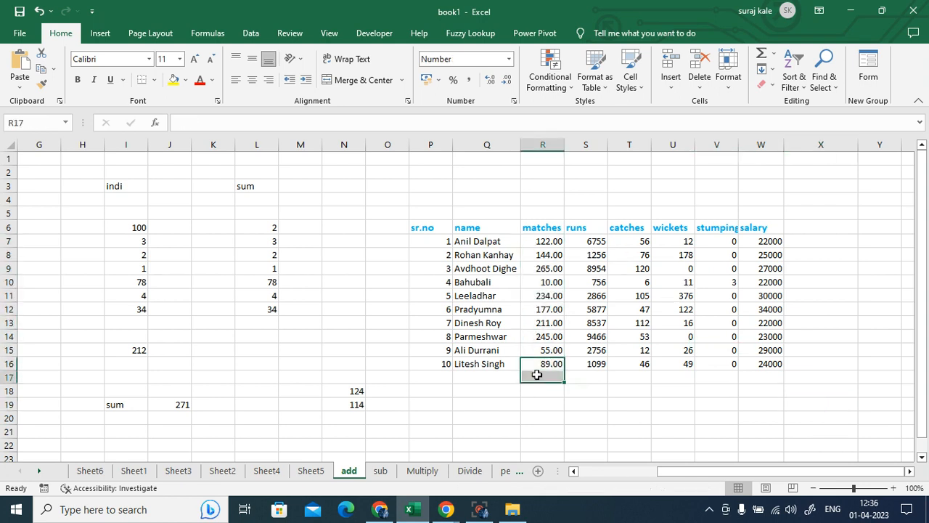
click(537, 374)
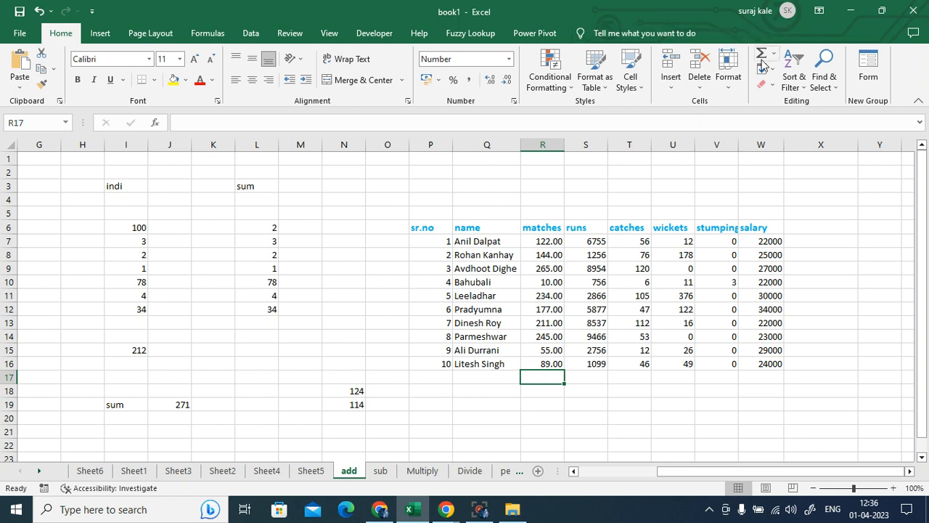
Try to total the matches column R7:R16 with AutoSum
drag(545, 242, 547, 356)
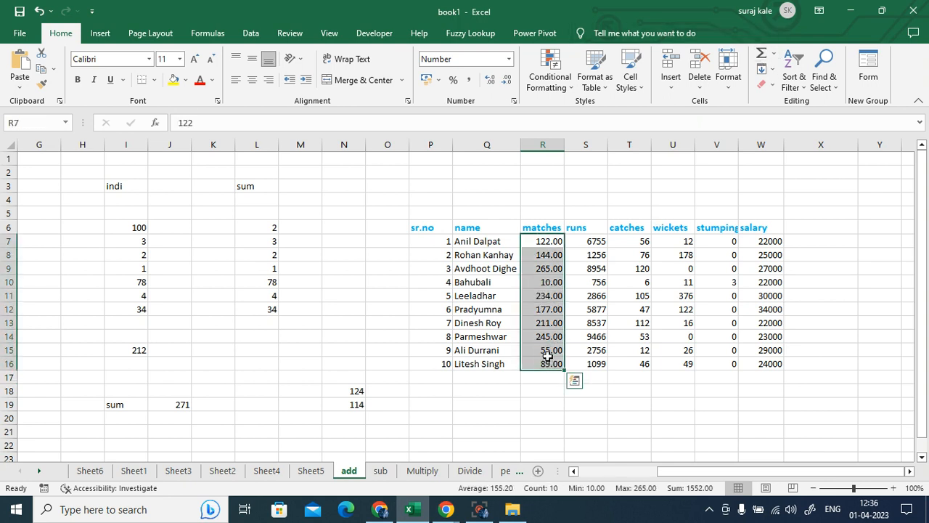
click(761, 54)
click(554, 378)
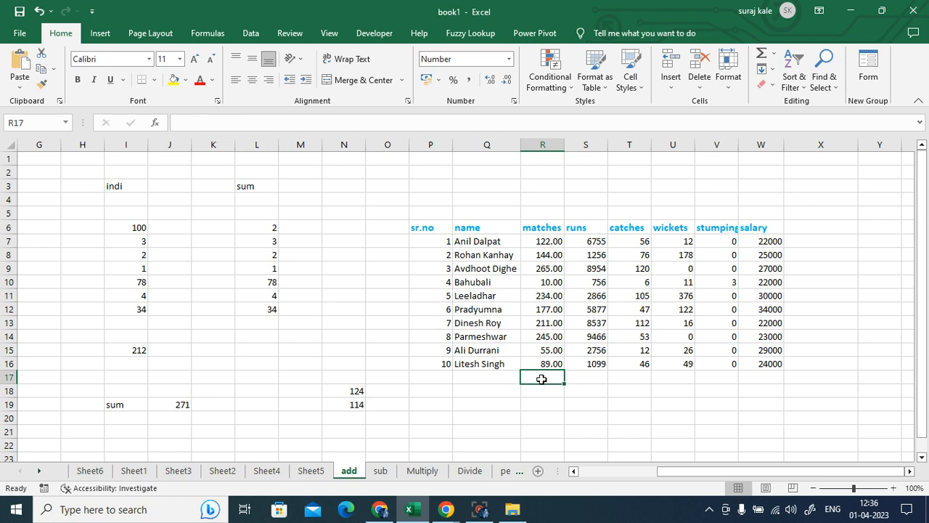
Build the formula =SUM(R7:R16) in cell R17 to total the matches column
text(=sum)
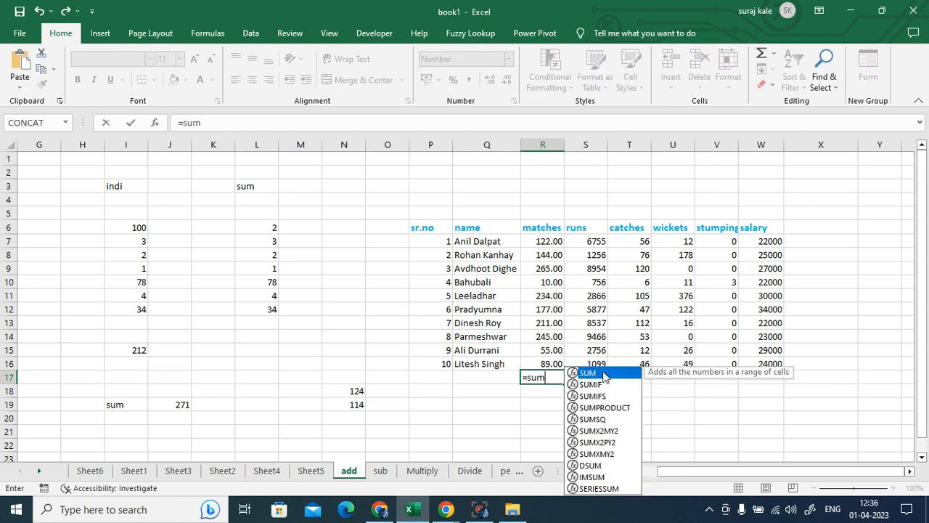
double_click(607, 375)
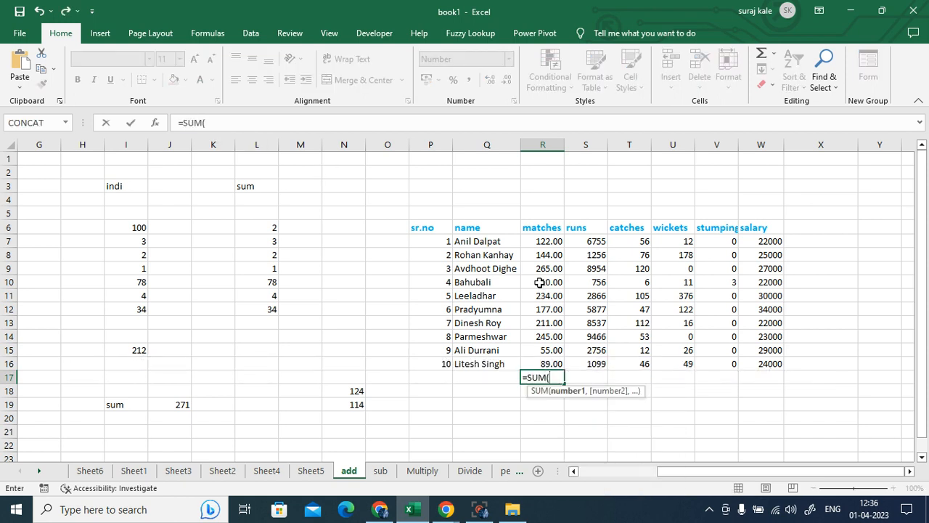
drag(541, 247, 545, 360)
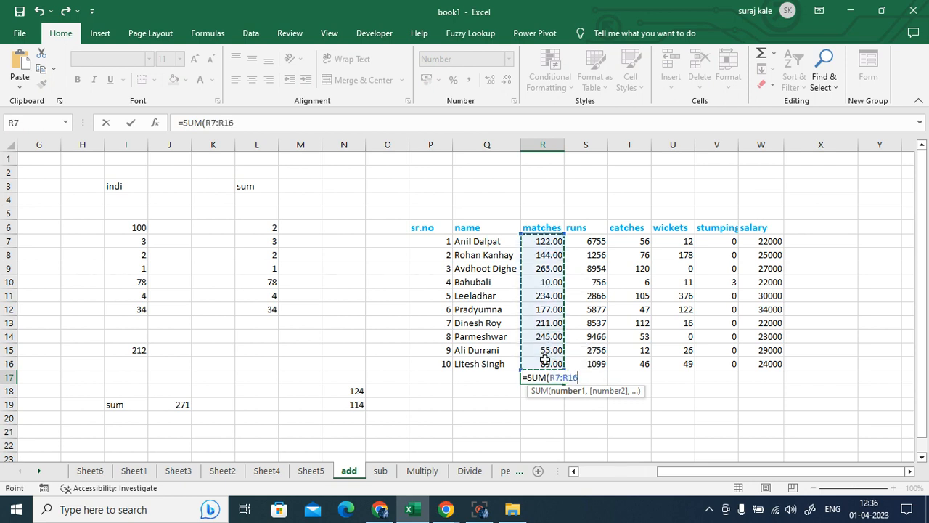
text())
key(Return)
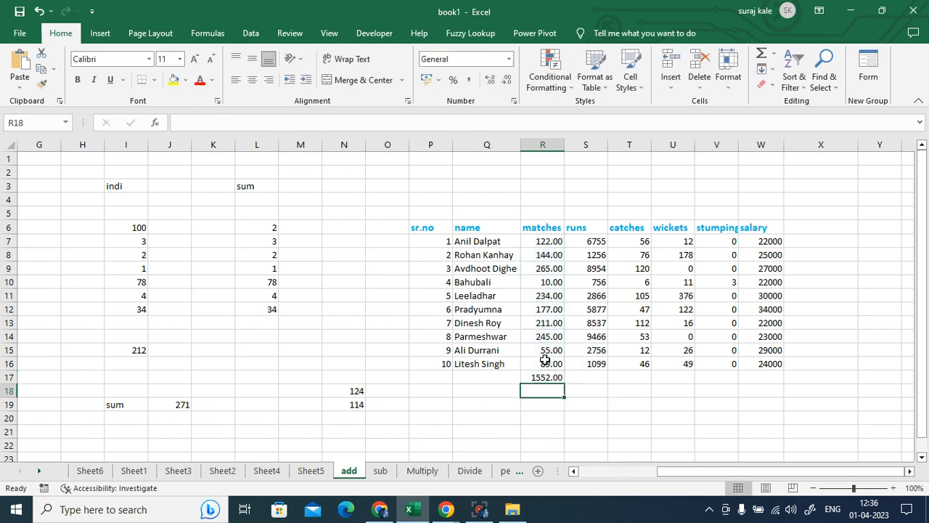
click(543, 377)
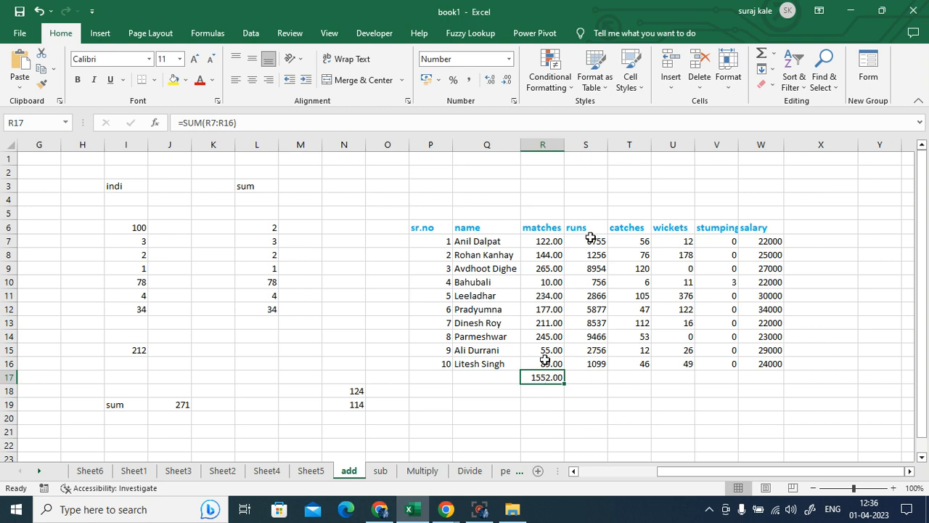
Examine the runs and catches columns and the empty cells S17 and T17 below them
drag(591, 242, 596, 359)
click(593, 375)
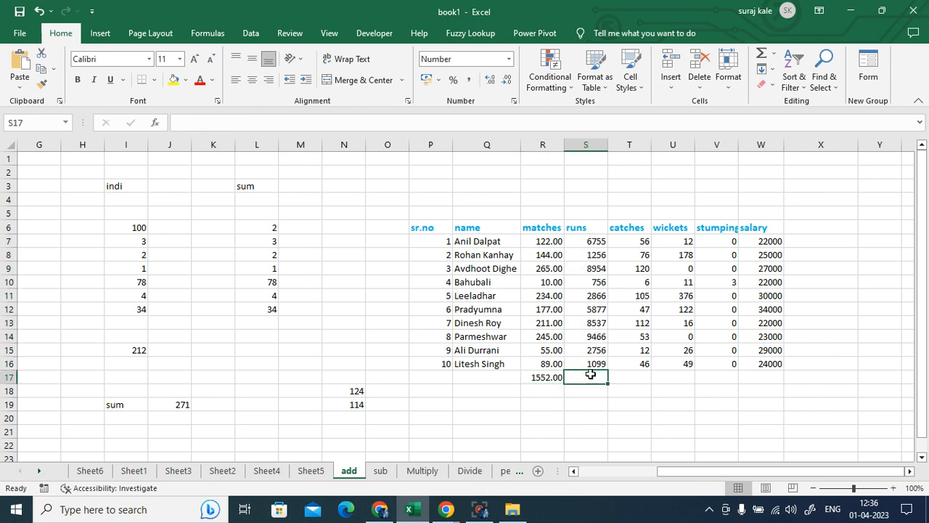
drag(632, 245, 643, 363)
click(632, 379)
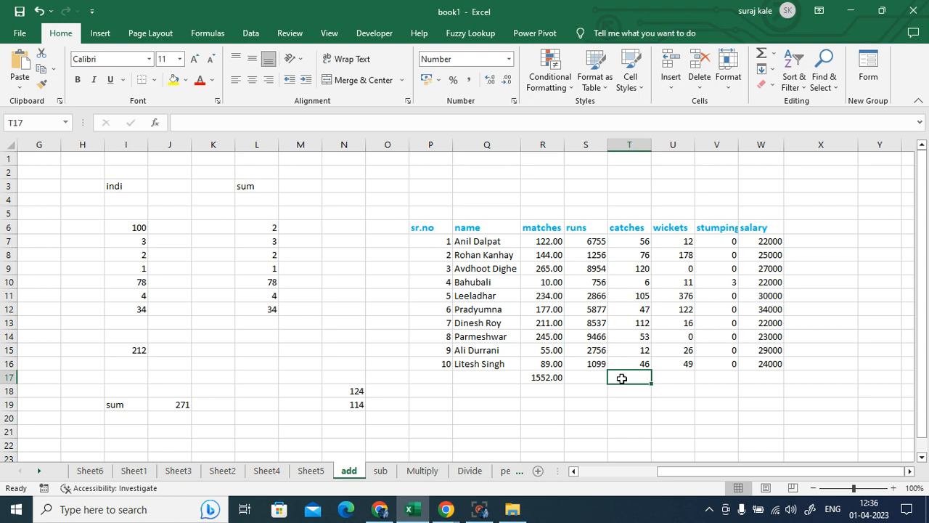
Enter 1 in cell N22 and fill it down through N28
scroll(615, 378, down, 3)
click(348, 319)
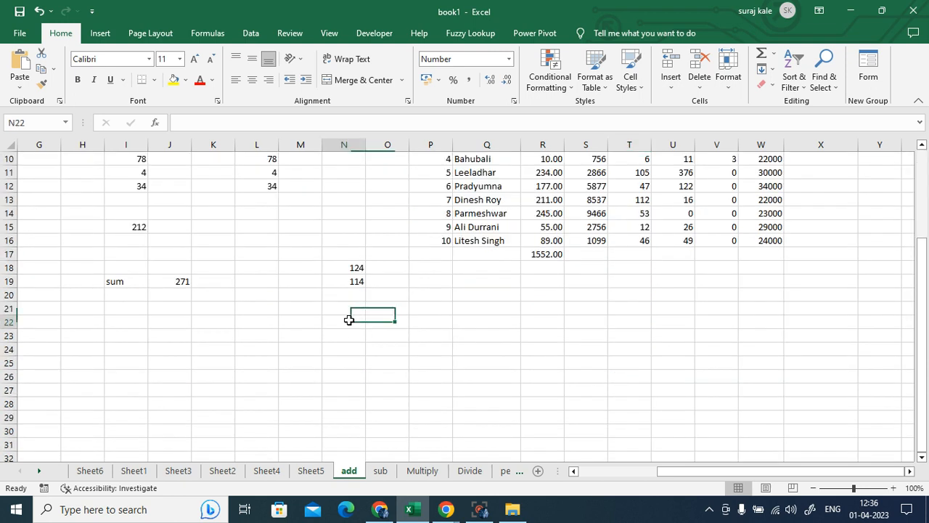
text(1)
click(368, 347)
click(343, 321)
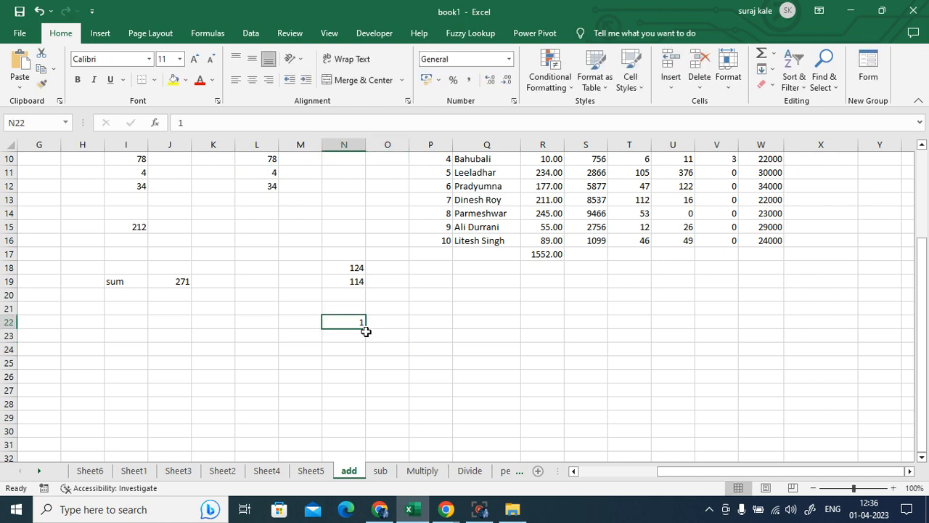
drag(365, 328, 363, 403)
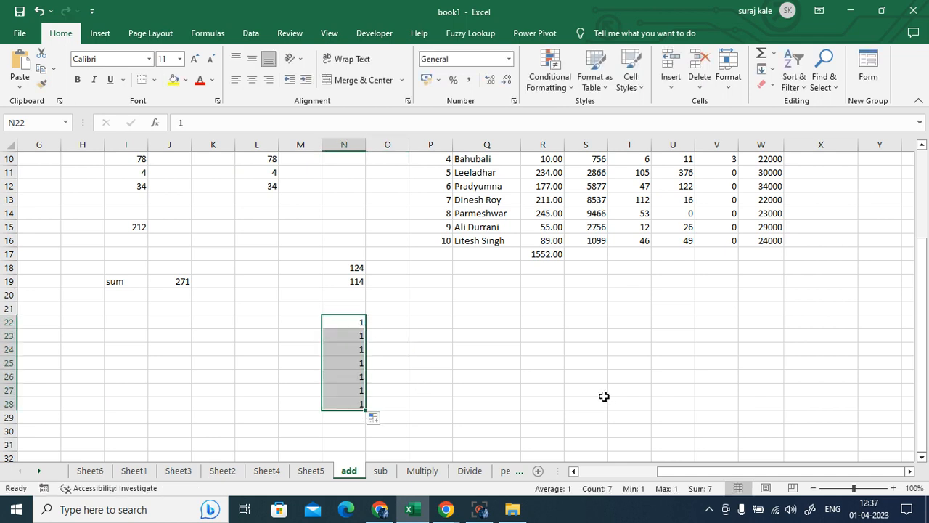
Check which range the SUM formula in cell R17 refers to
scroll(602, 397, up, 3)
click(537, 378)
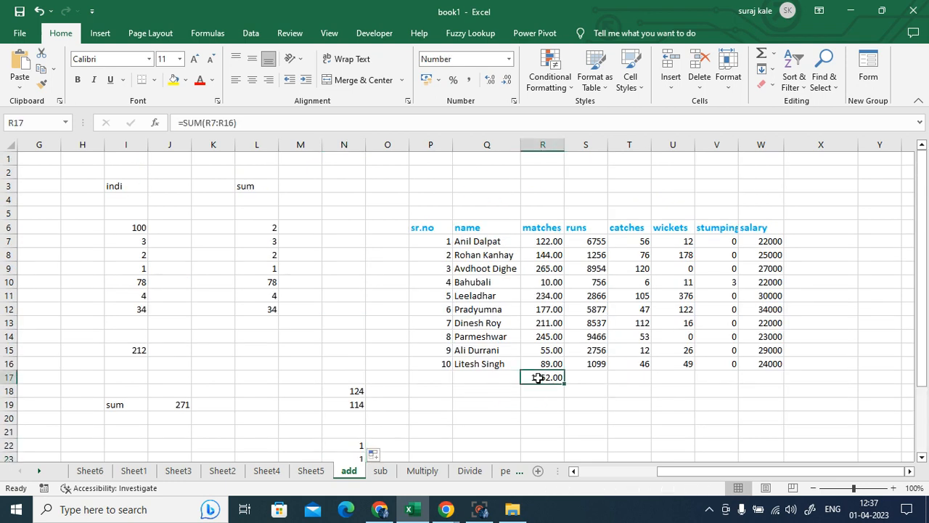
double_click(537, 377)
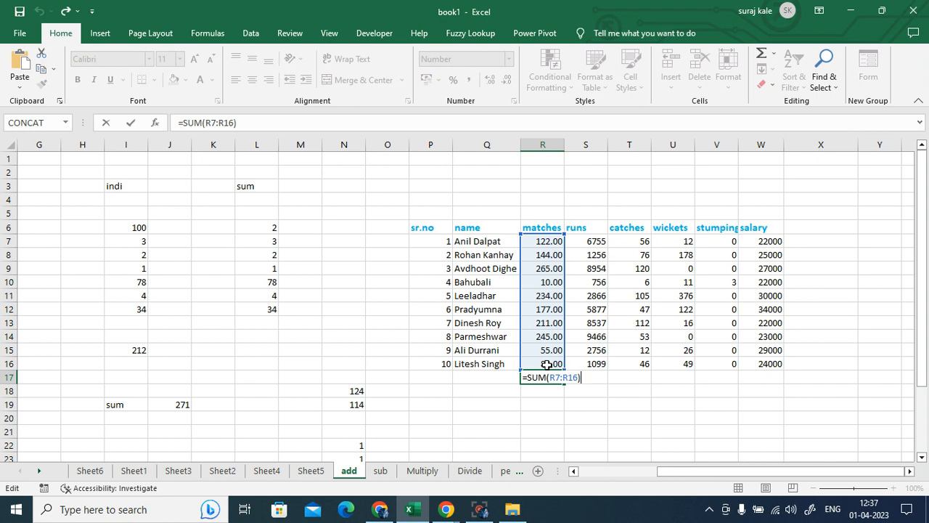
key(ctrl+Return)
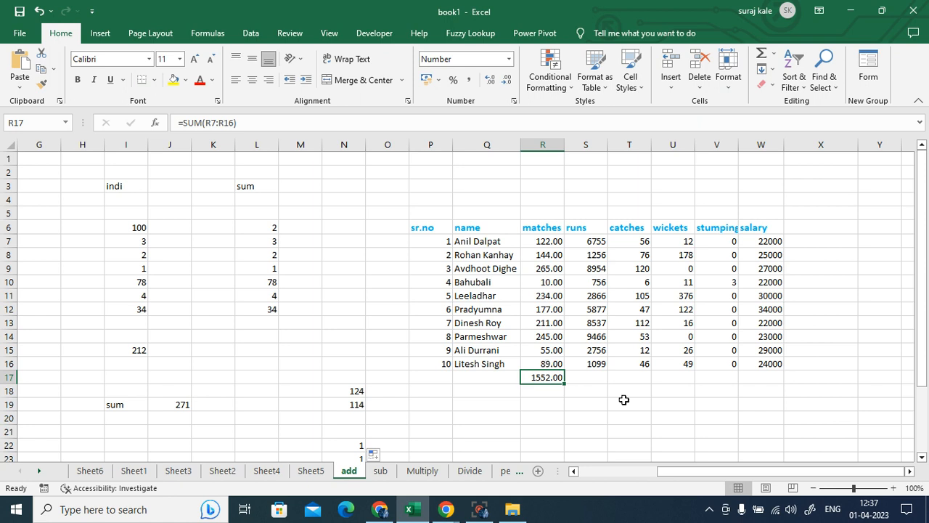
Fill the matches total formula from R17 across the total row through W17
click(574, 406)
click(544, 376)
click(355, 392)
click(362, 440)
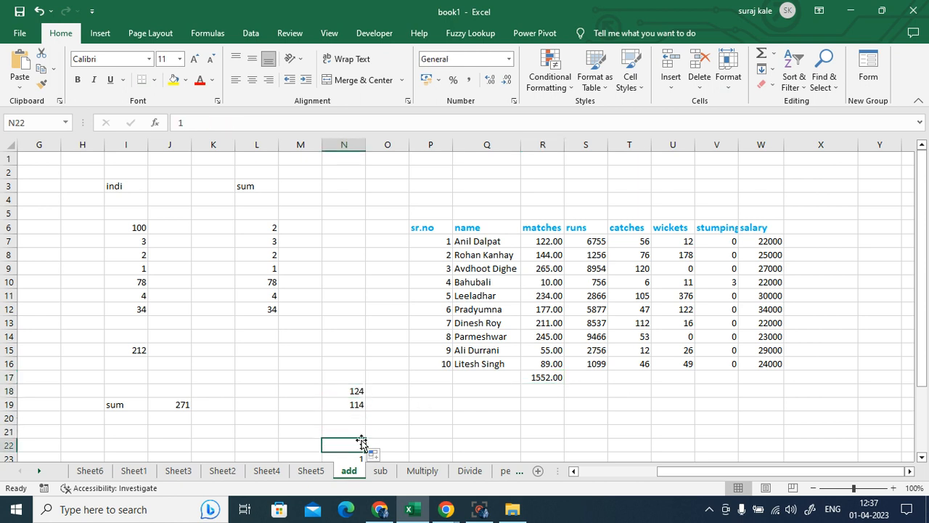
click(556, 383)
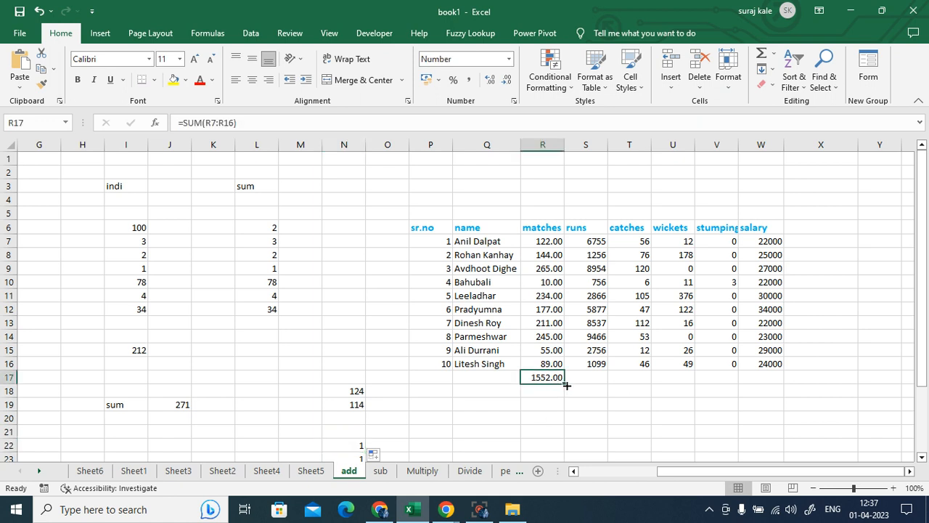
drag(564, 383, 770, 382)
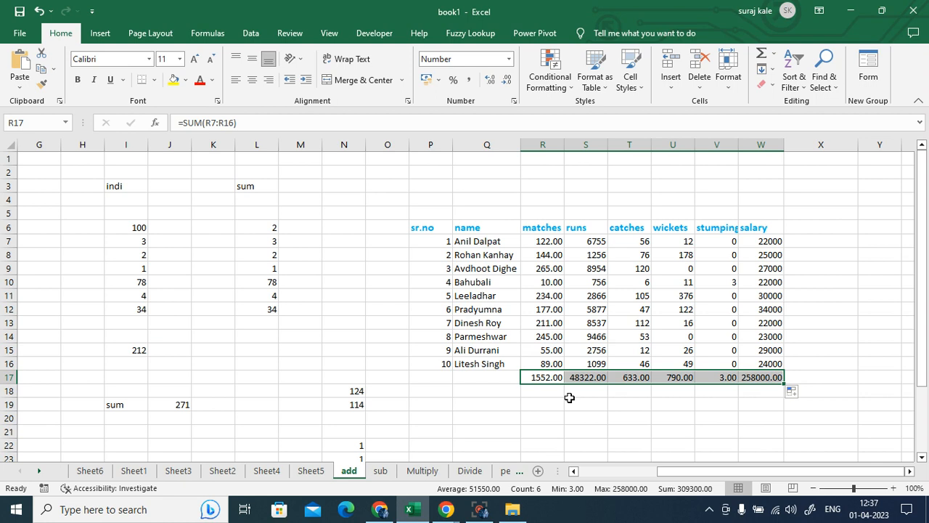
Check the ranges used by the matches, runs and catches total formulas in R17, S17 and T17
click(540, 375)
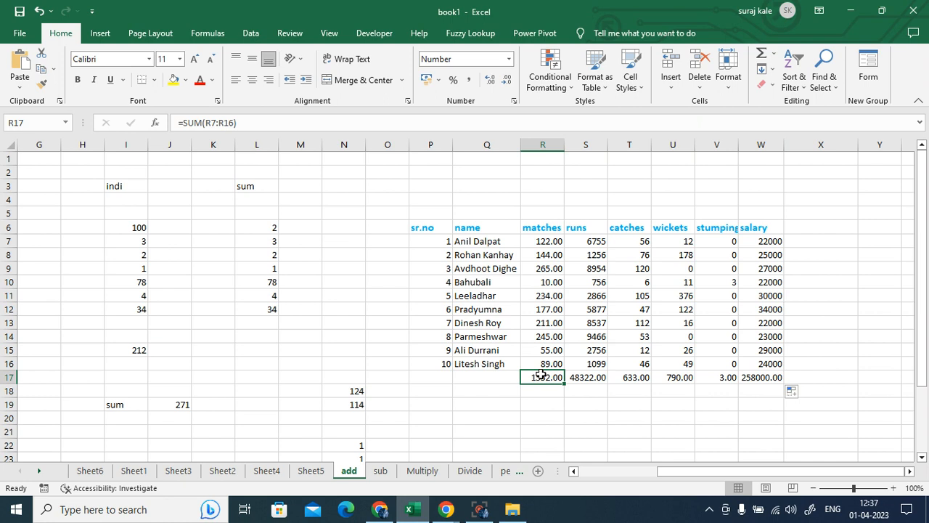
double_click(540, 376)
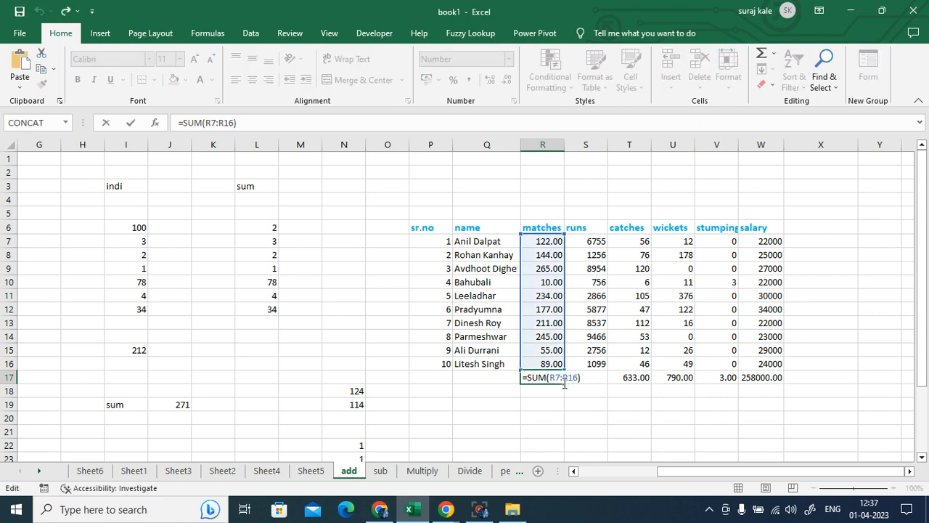
key(ctrl+Return)
click(592, 378)
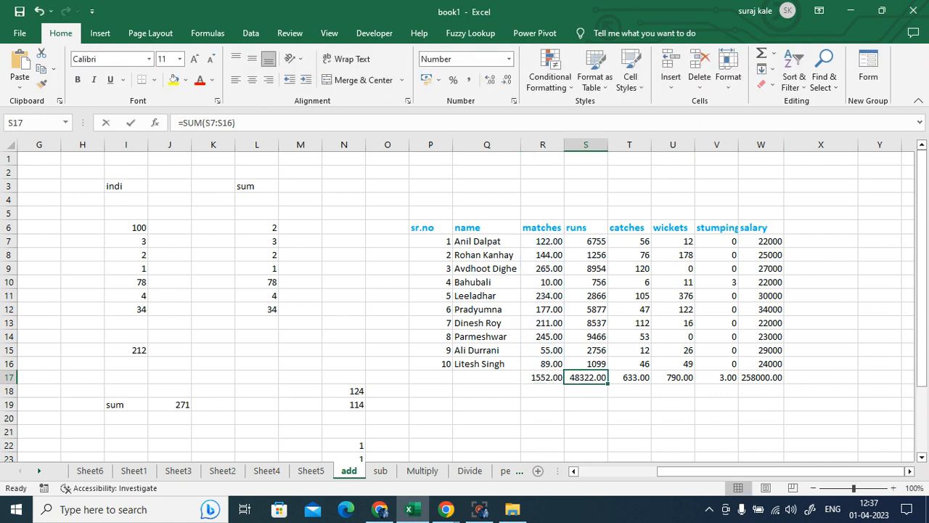
double_click(591, 377)
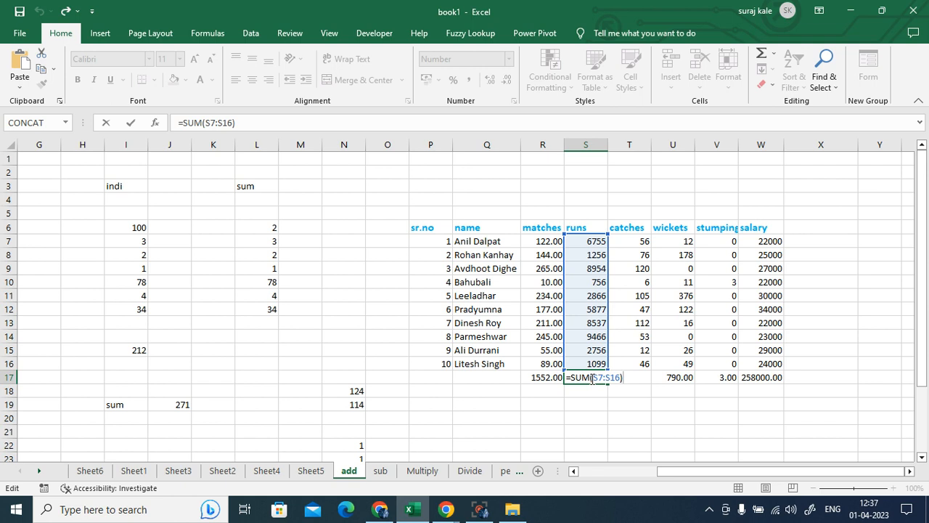
key(ctrl+Return)
click(628, 378)
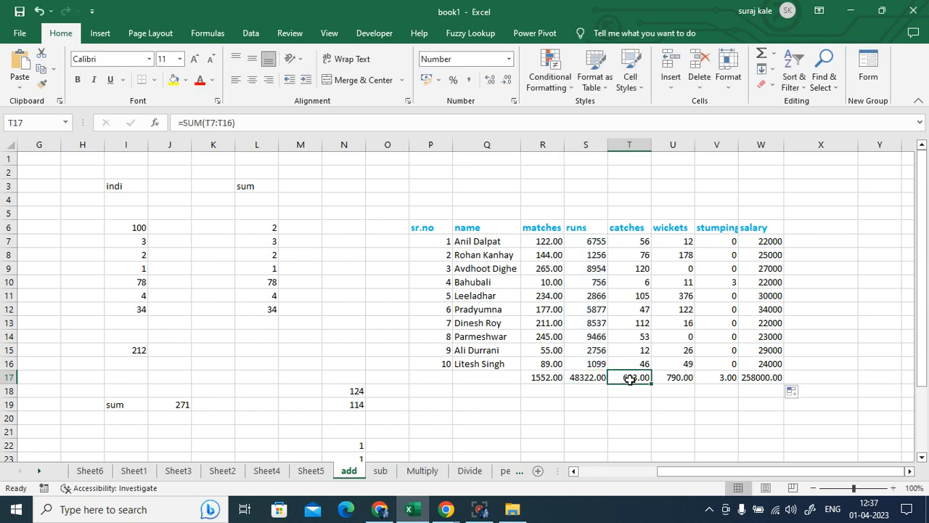
double_click(630, 379)
key(ctrl+Return)
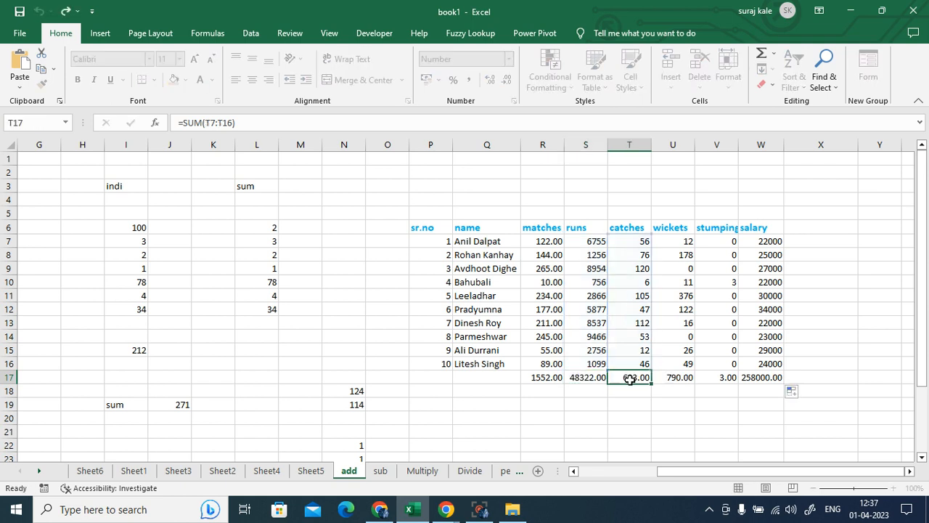
Check the ranges used by the wickets, stumping and salary total formulas in U17, V17 and W17
click(672, 378)
double_click(675, 377)
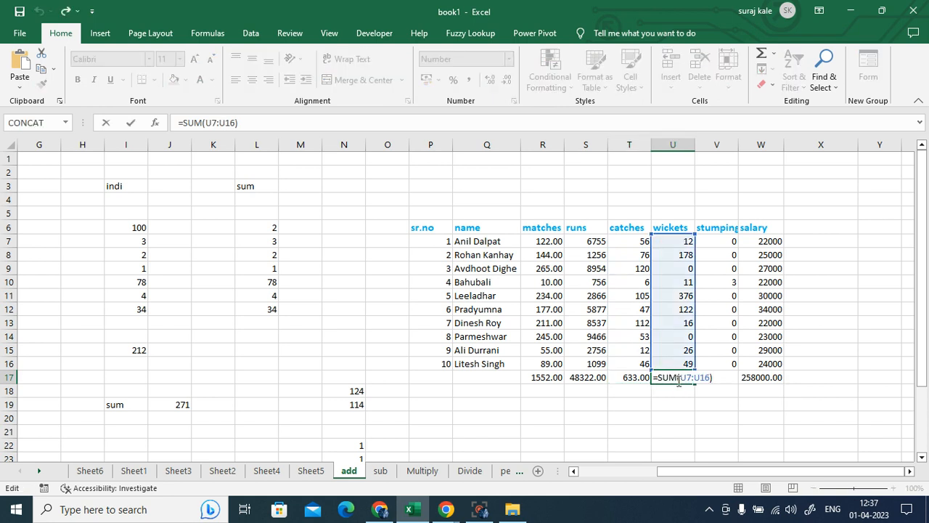
key(ctrl+Return)
click(722, 379)
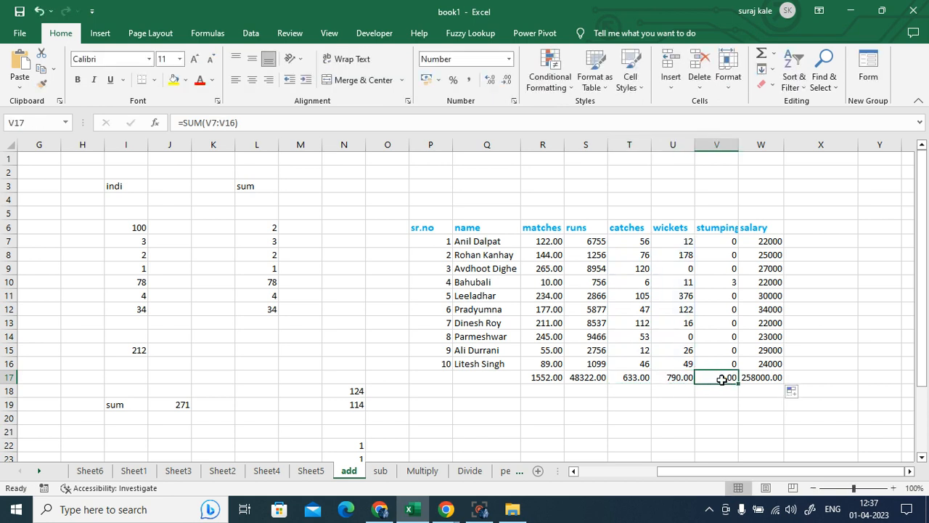
double_click(722, 379)
key(ctrl+Return)
click(763, 382)
double_click(763, 382)
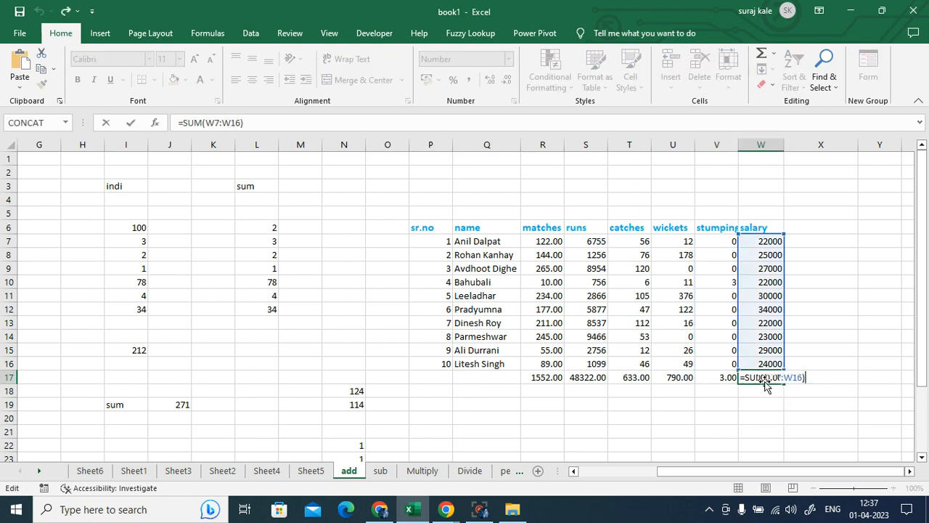
click(757, 421)
Compare the matches, runs and catches columns with their totals in row 17
drag(549, 244, 549, 367)
click(555, 376)
drag(588, 242, 588, 378)
click(587, 377)
drag(639, 241, 642, 364)
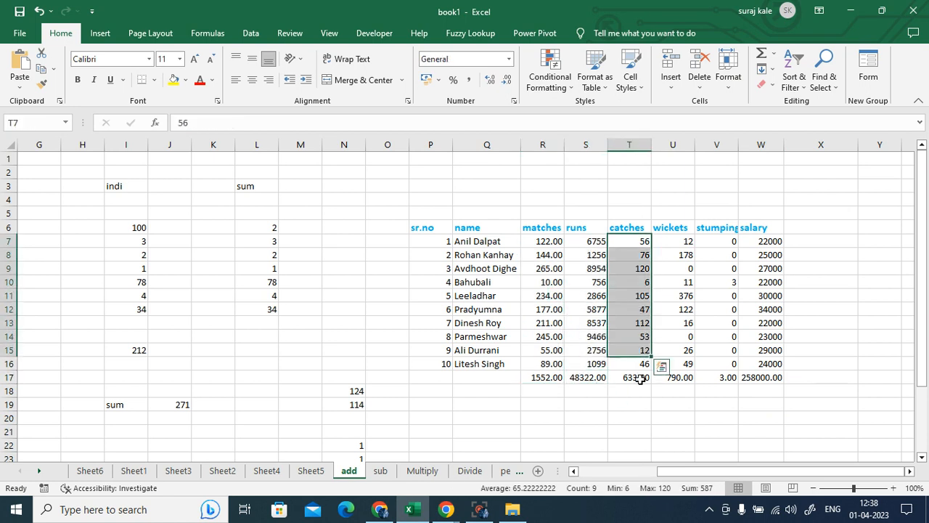
click(636, 377)
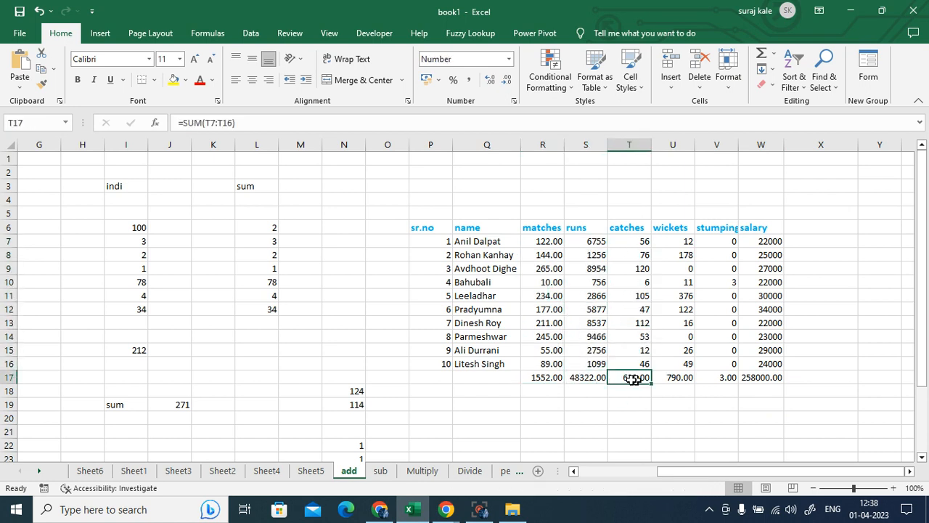
click(551, 378)
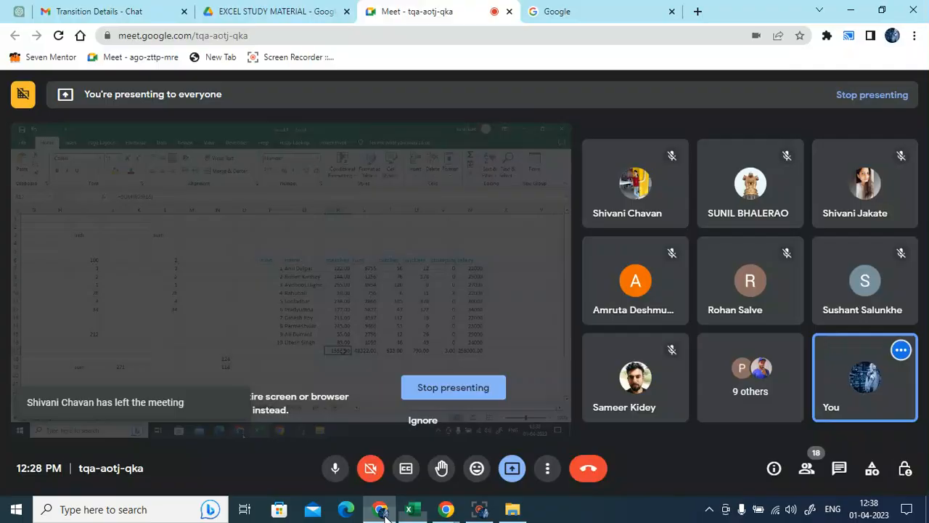
click(385, 512)
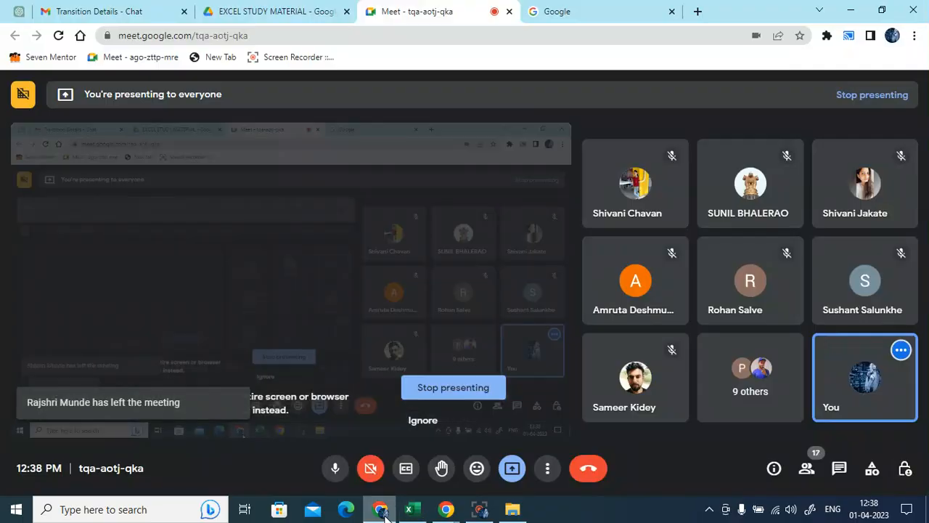
click(410, 510)
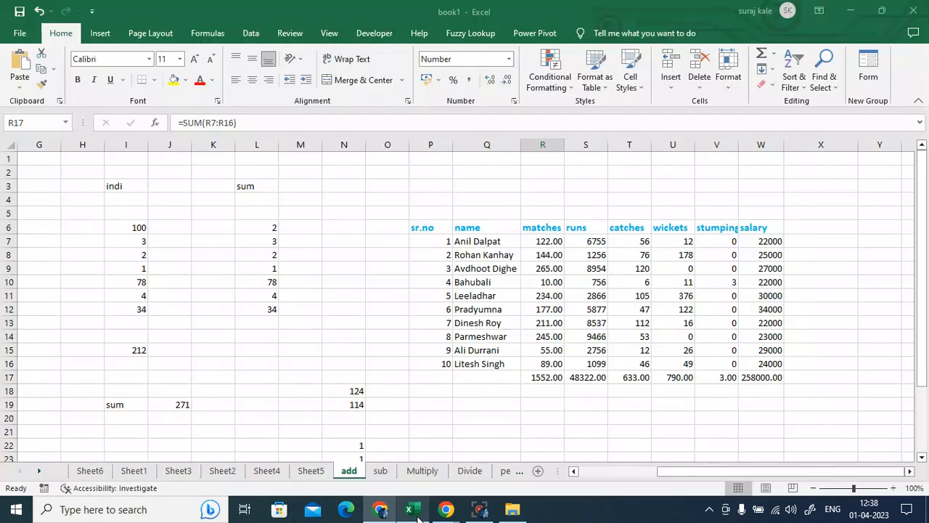
click(650, 417)
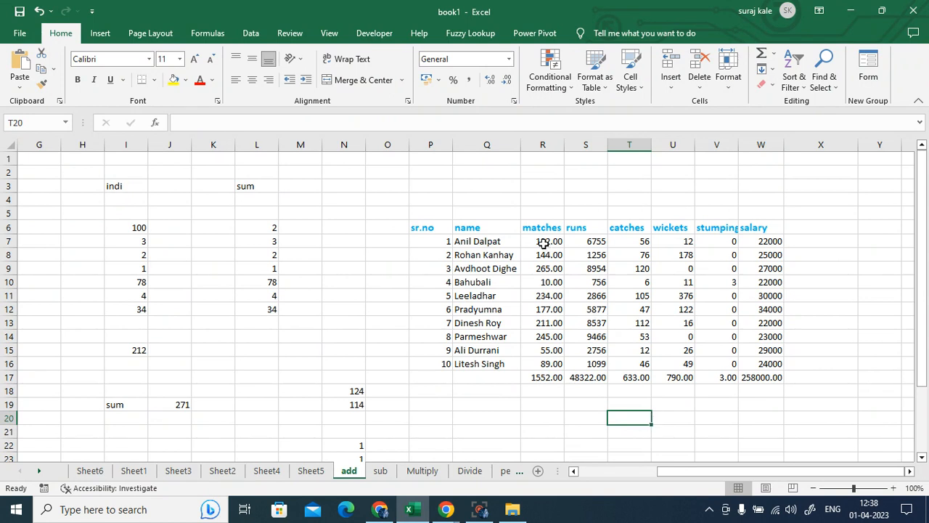
Try totalling the first player's row R7:W7 into X7 with AutoSum and undo it
drag(543, 241, 772, 241)
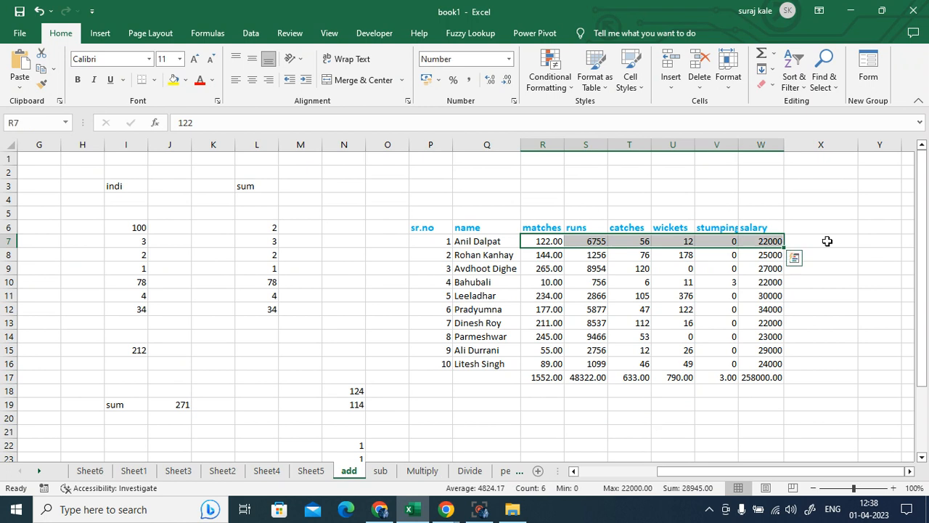
click(829, 240)
drag(553, 255, 760, 255)
click(823, 254)
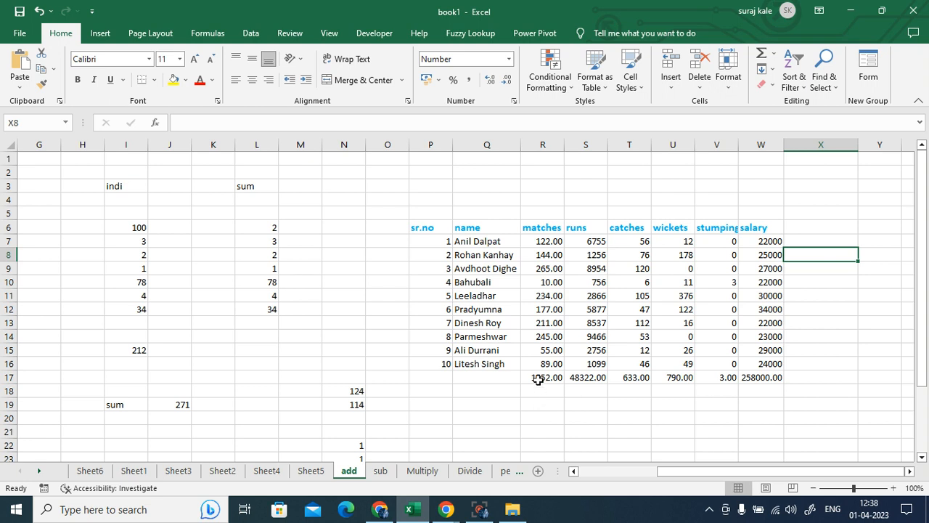
click(803, 241)
click(553, 243)
drag(553, 243, 770, 242)
click(762, 53)
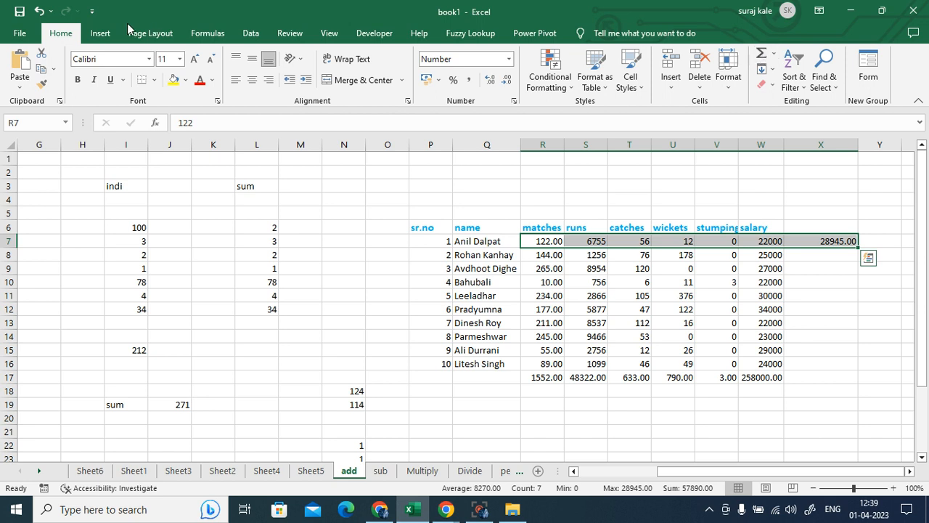
click(38, 11)
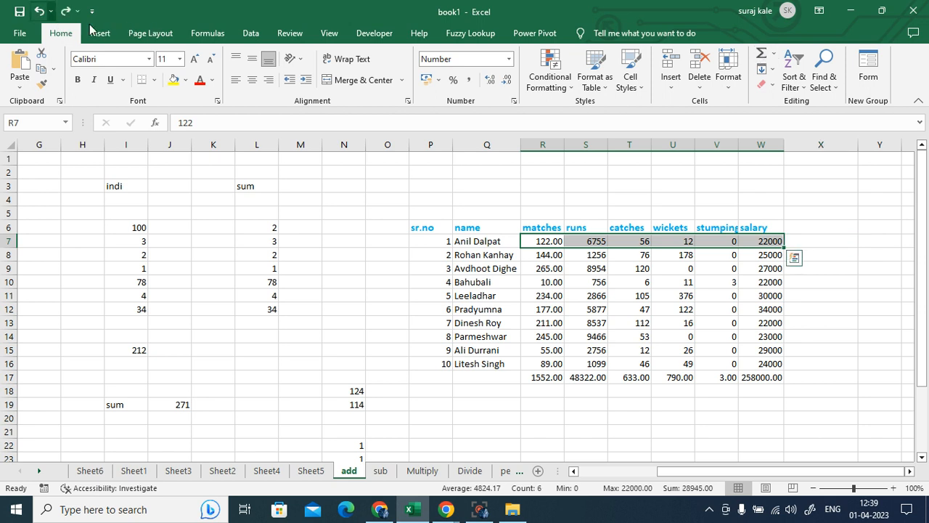
Enter the formula =SUM(R7:W7) in X7 to total the first player's row
click(815, 243)
text(=)
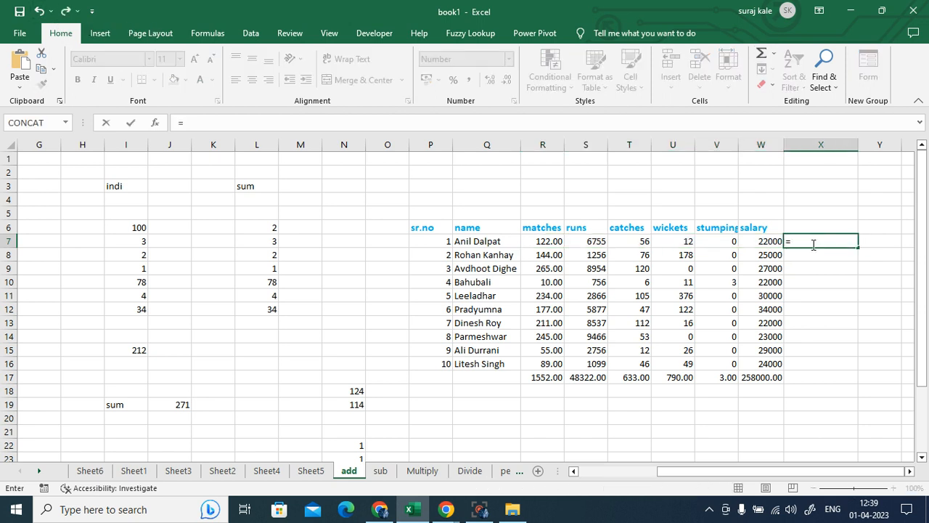
text(sum)
double_click(822, 256)
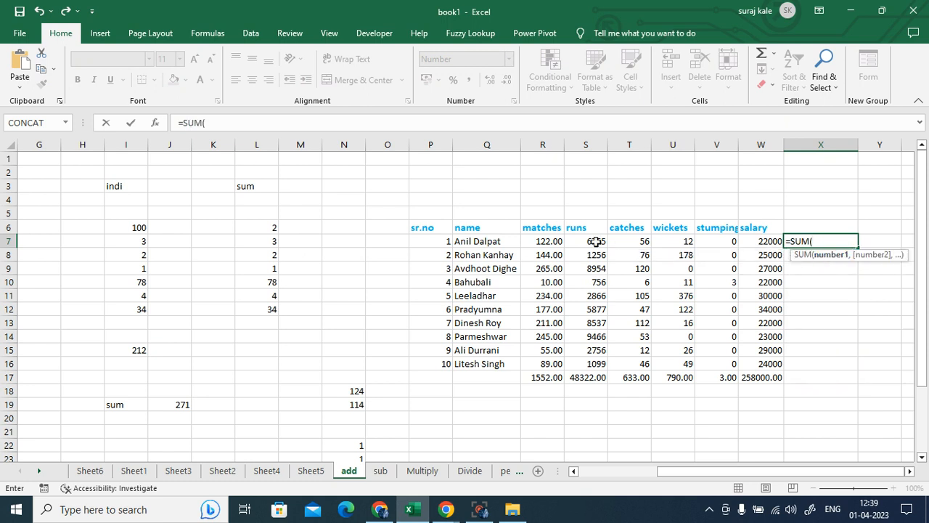
drag(544, 241, 773, 237)
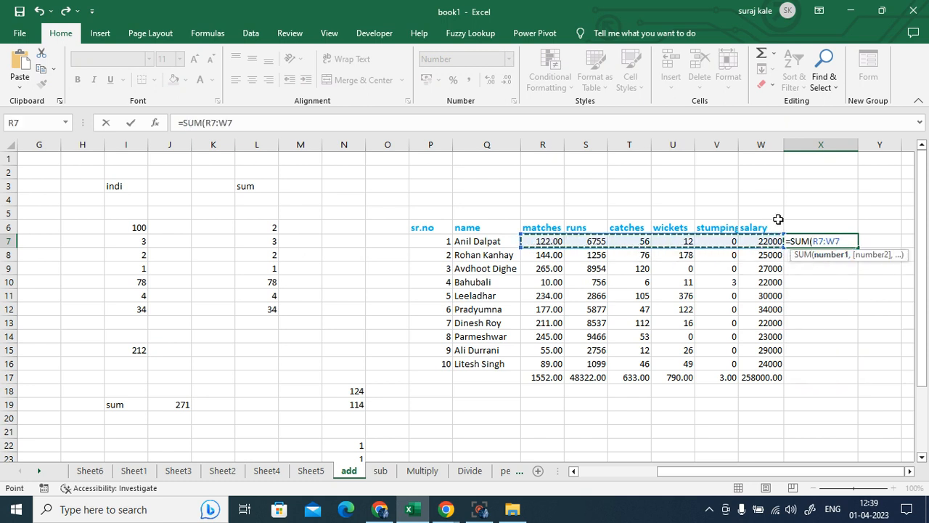
text())
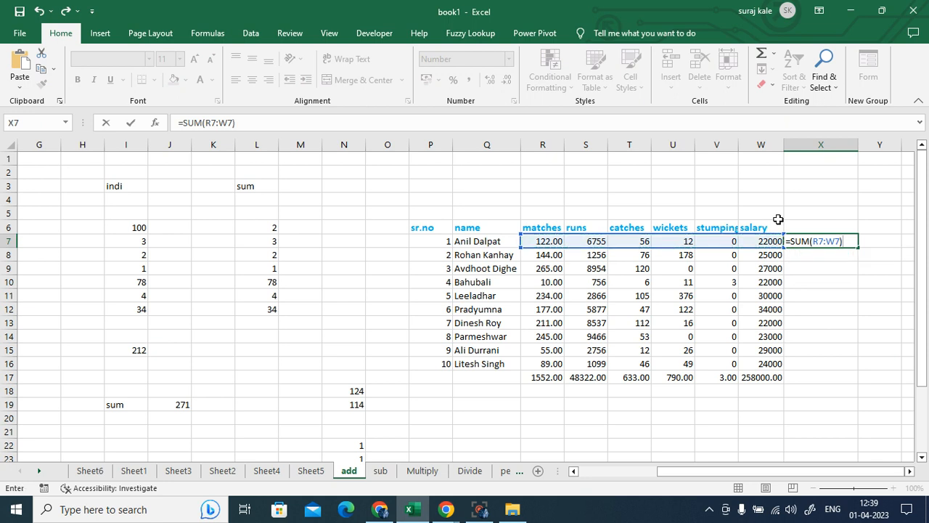
key(Return)
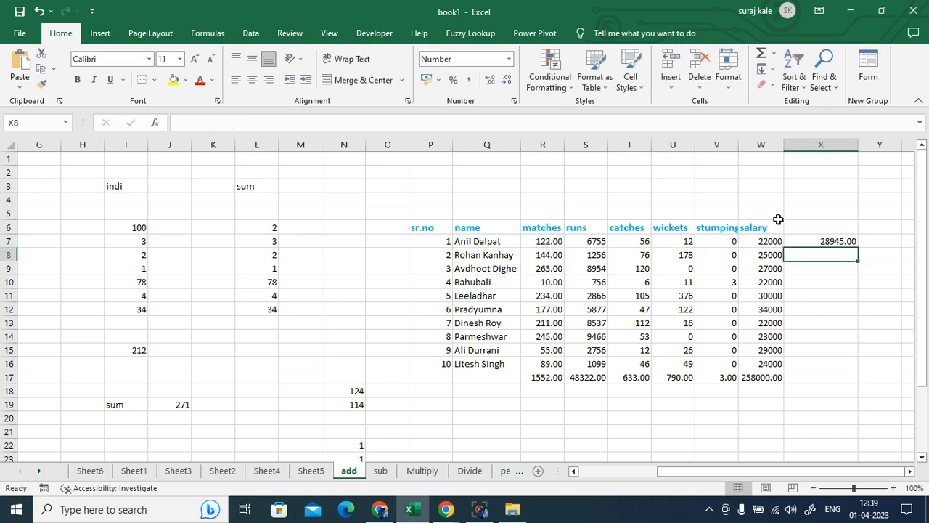
Fill the row total from X7 down to X16 and undo the fill
click(836, 242)
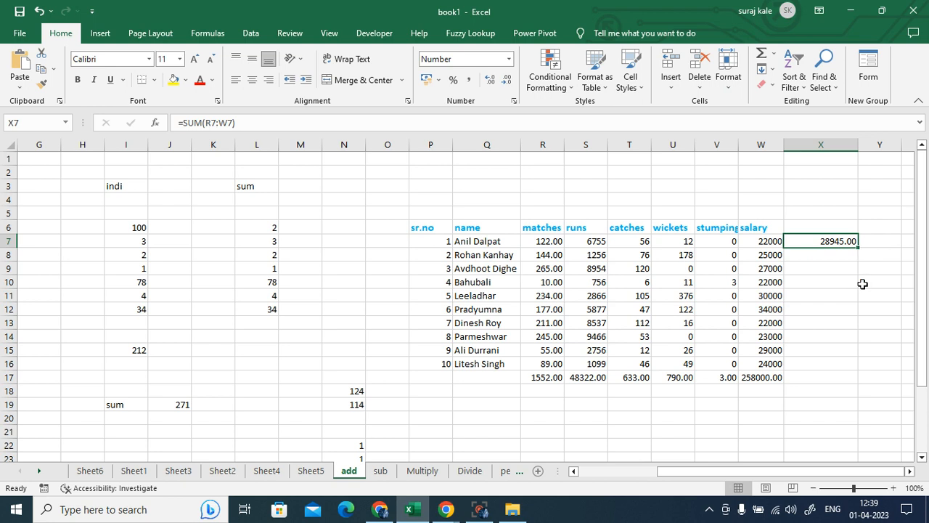
double_click(858, 247)
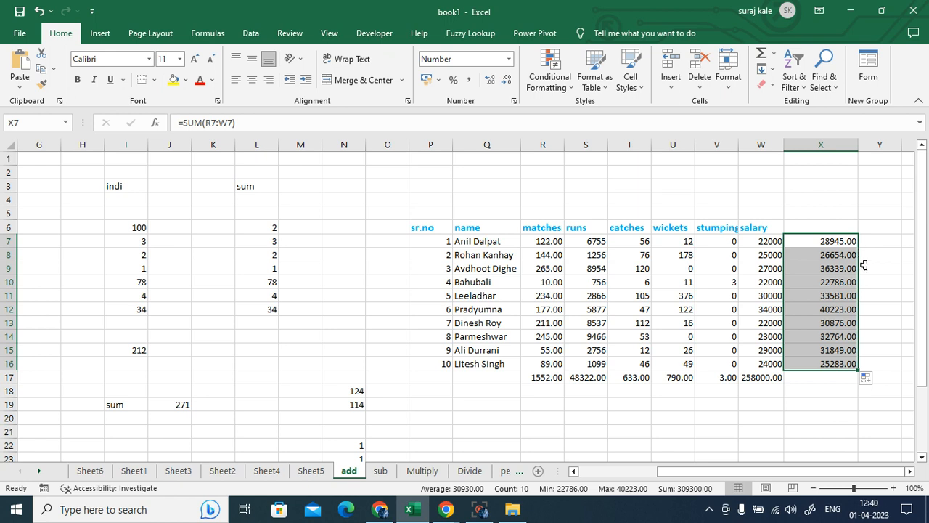
click(828, 431)
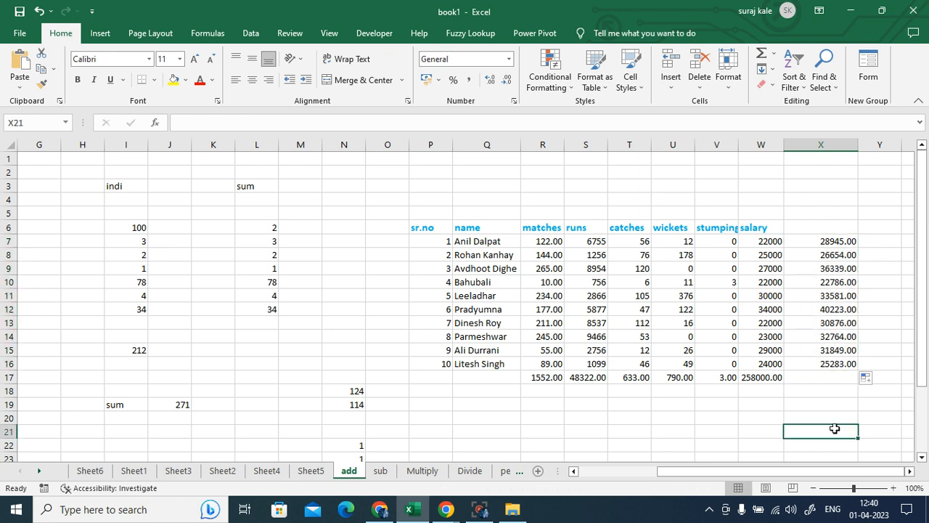
click(39, 11)
click(834, 323)
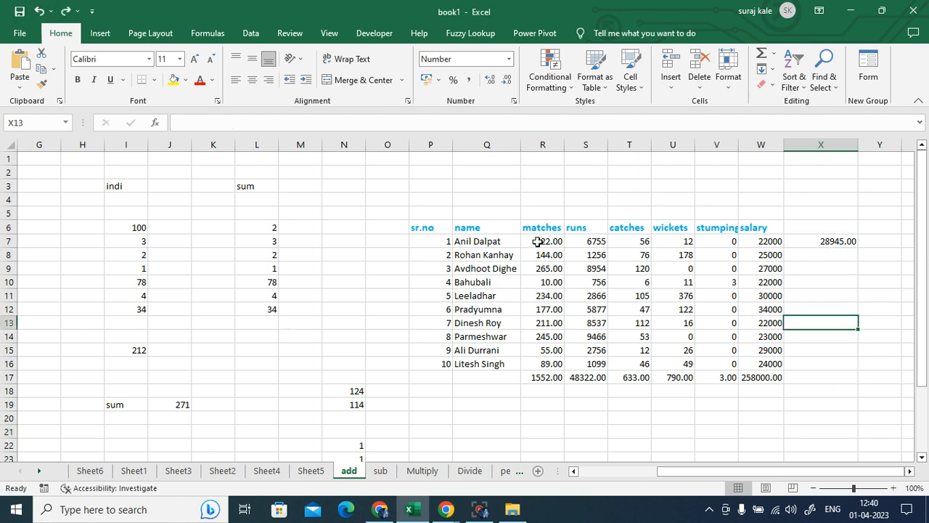
Fill the SUM formula in X7 down column X through X16 for all ten players
drag(538, 241, 775, 241)
click(826, 242)
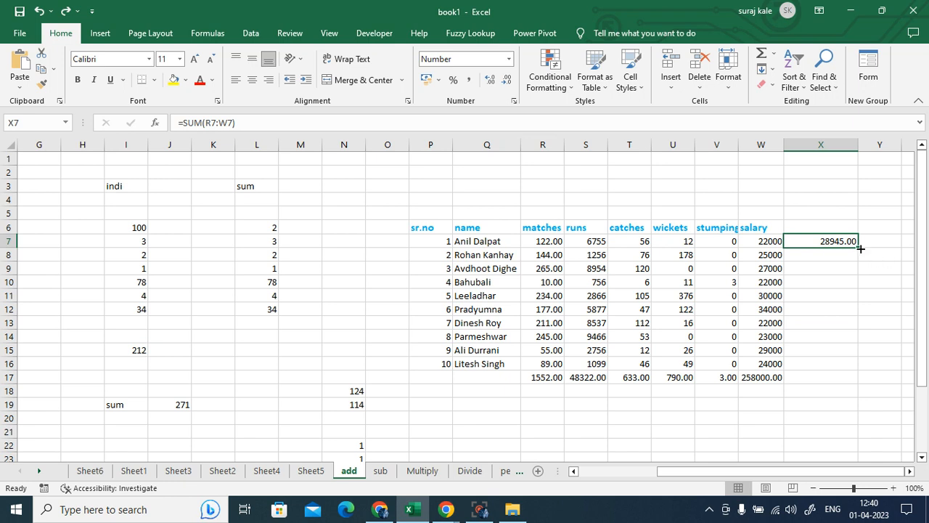
mouse_move(860, 248)
mouse_down()
mouse_move(860, 275)
mouse_move(860, 250)
mouse_up()
mouse_move(860, 248)
mouse_down()
mouse_move(860, 364)
mouse_move(859, 246)
mouse_up()
double_click(858, 246)
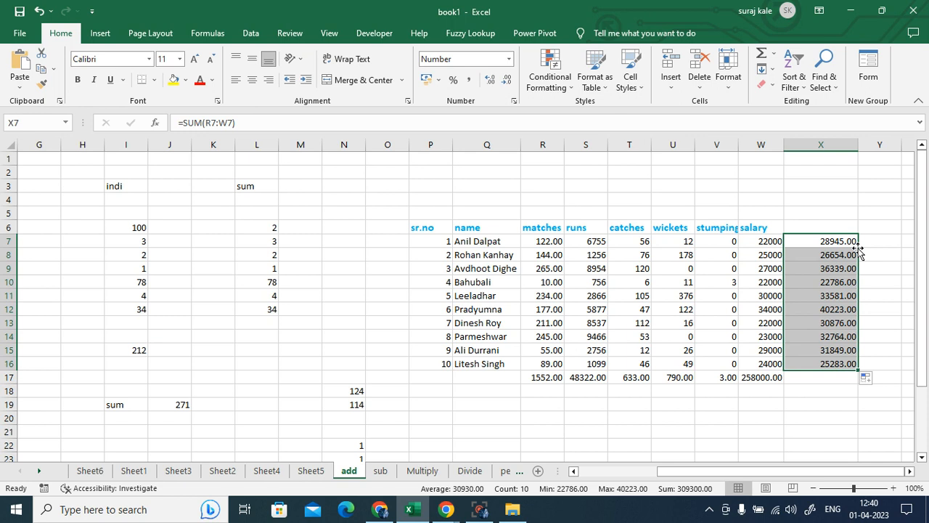
Check the ranges used by the row total formulas in X7, X8 and X9
click(828, 240)
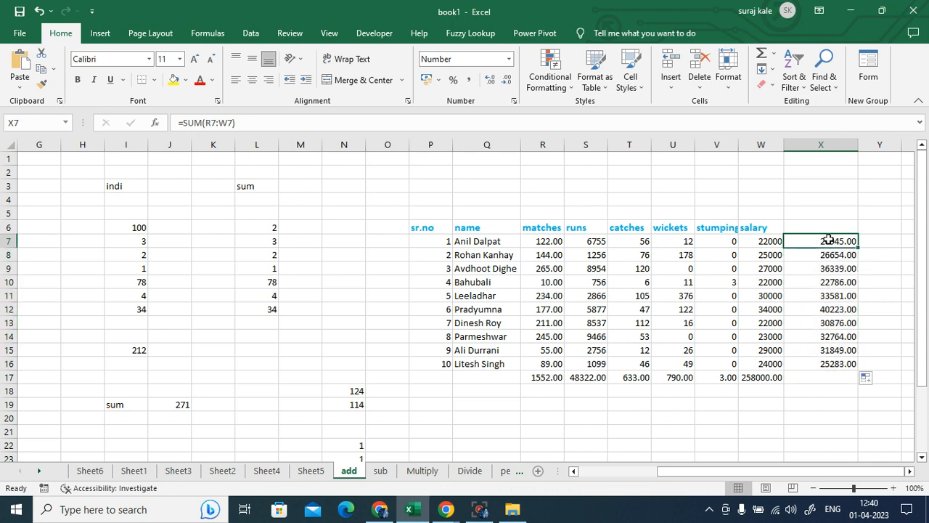
double_click(828, 241)
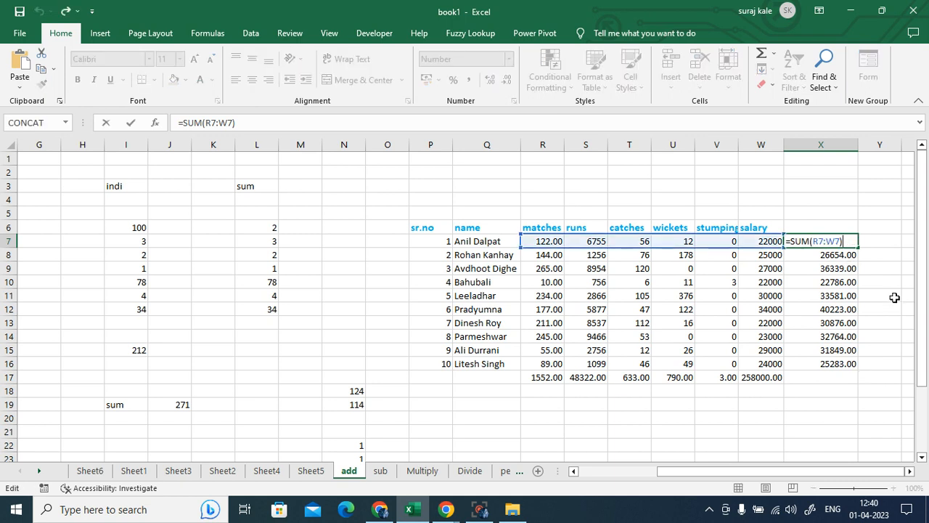
key(ctrl+Return)
click(835, 254)
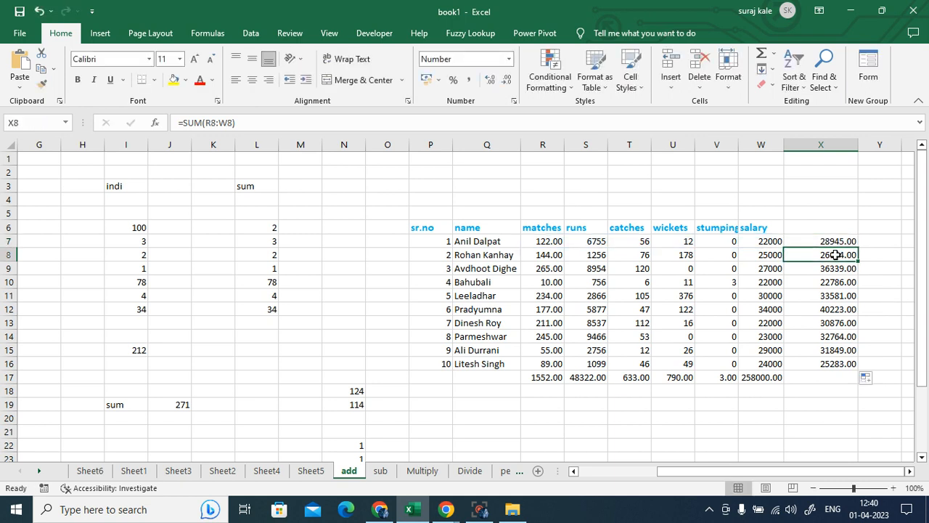
double_click(836, 254)
key(ctrl+Return)
click(828, 269)
double_click(828, 269)
key(ctrl+Return)
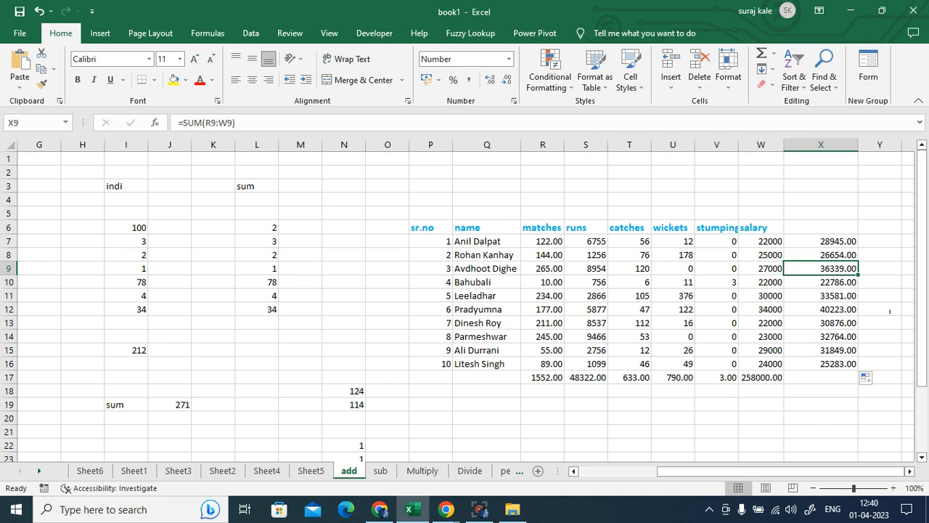
Enter the value 5 in N4, above and beside the sum list in L6:L12
click(601, 432)
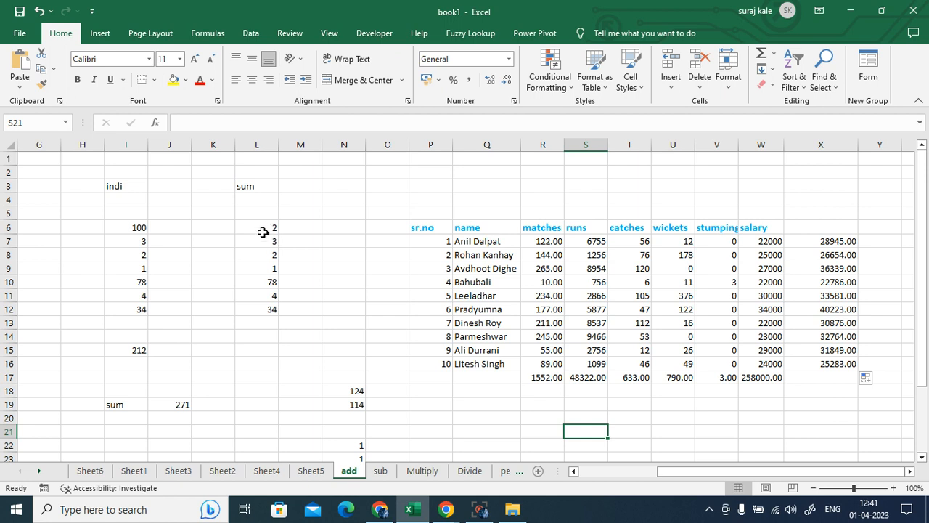
drag(266, 228, 270, 307)
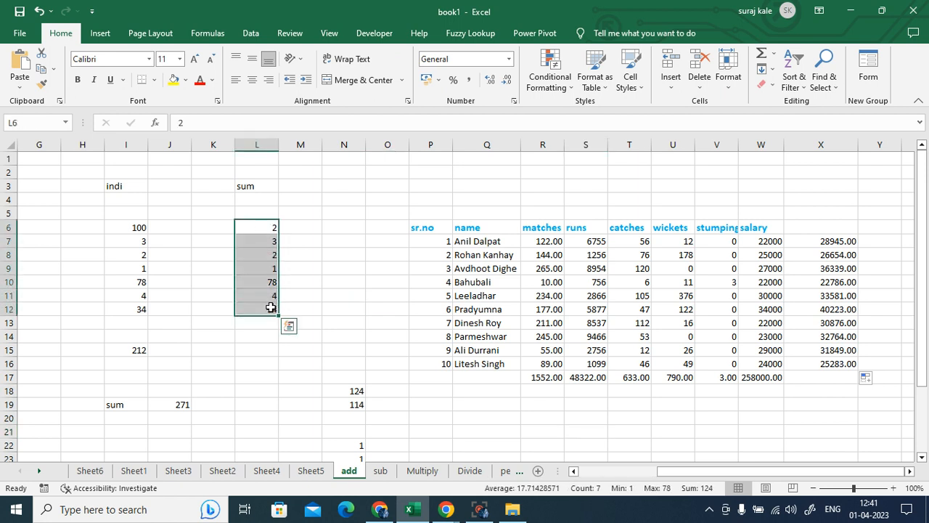
click(340, 199)
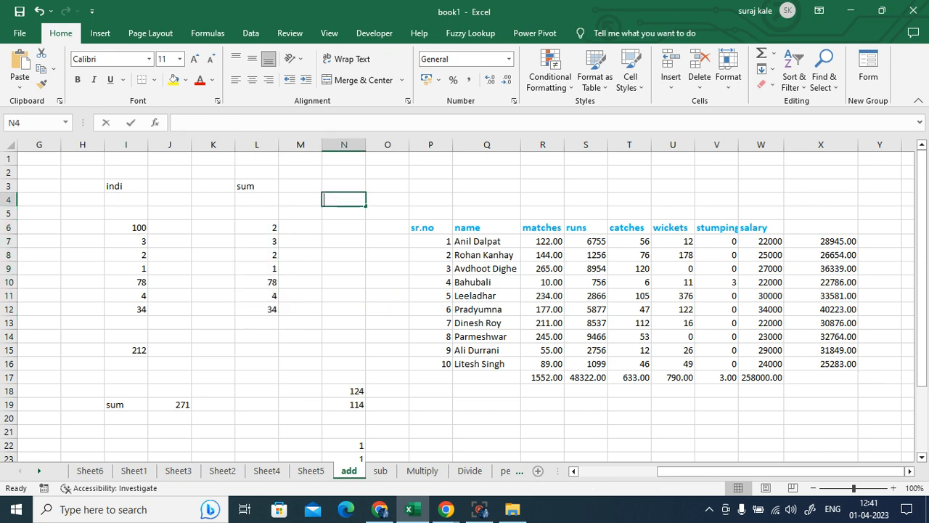
text(5)
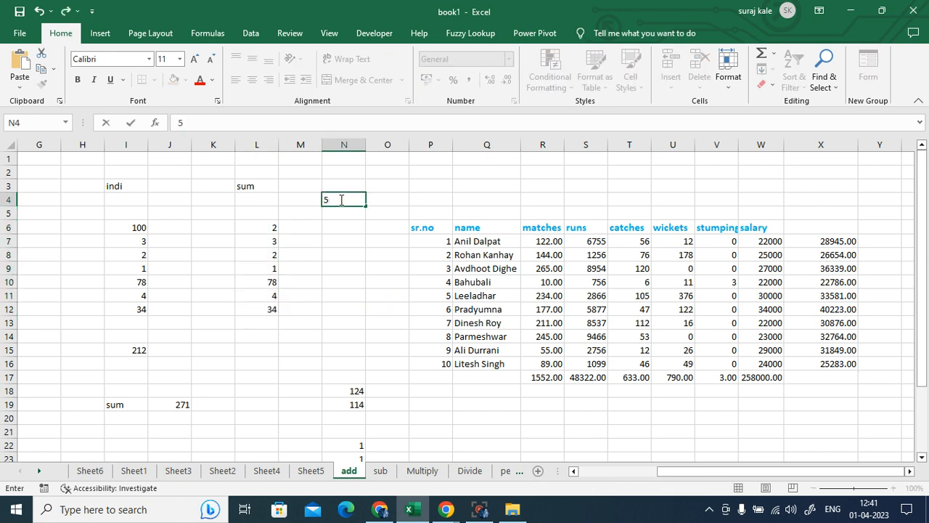
key(Tab)
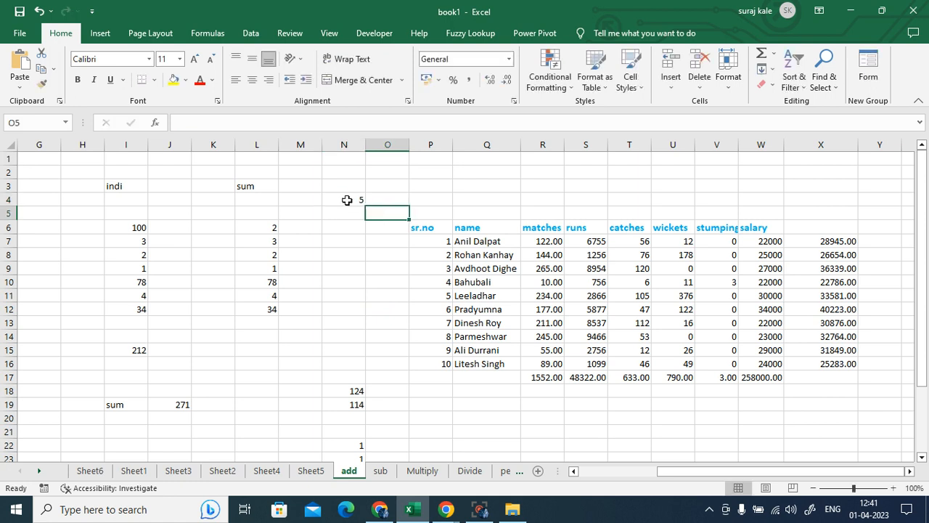
Enter the formula =L6+N4 in M6 to add the N4 value to the first number in the sum list
click(347, 200)
drag(254, 227, 264, 304)
click(356, 198)
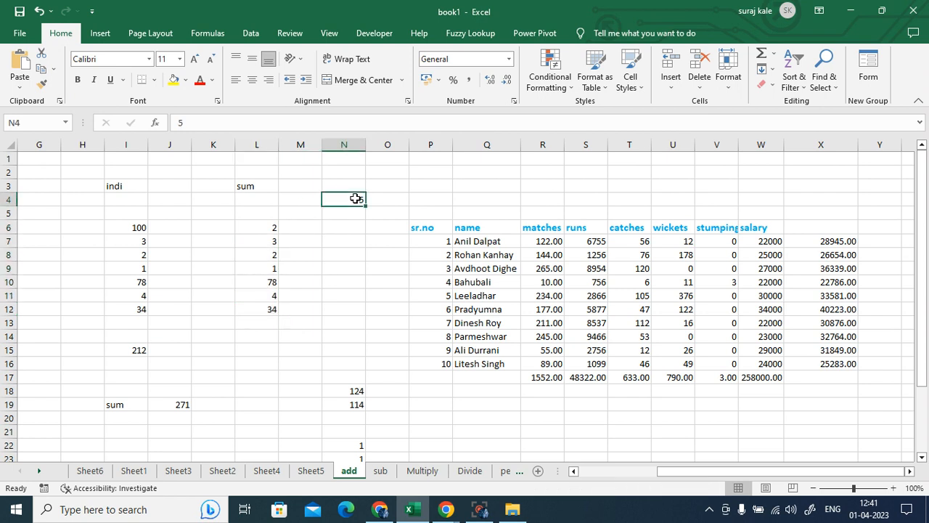
click(262, 228)
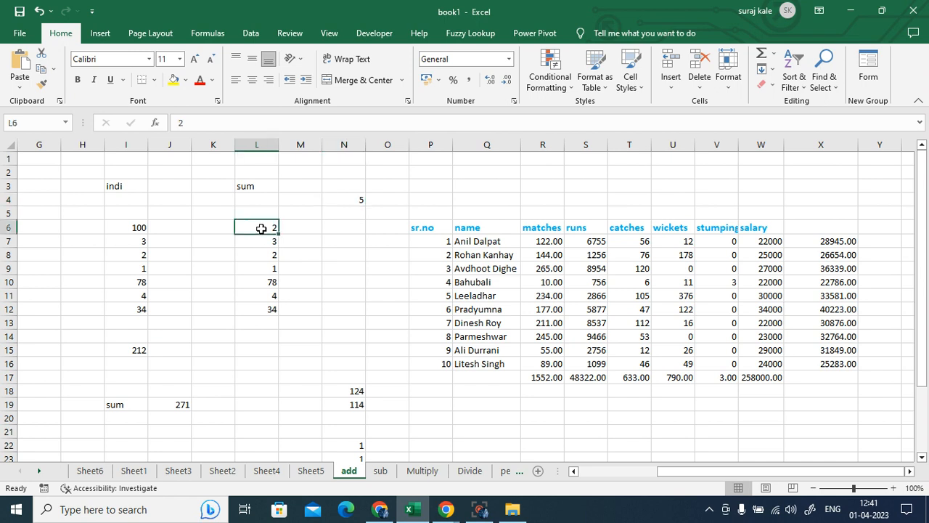
click(260, 241)
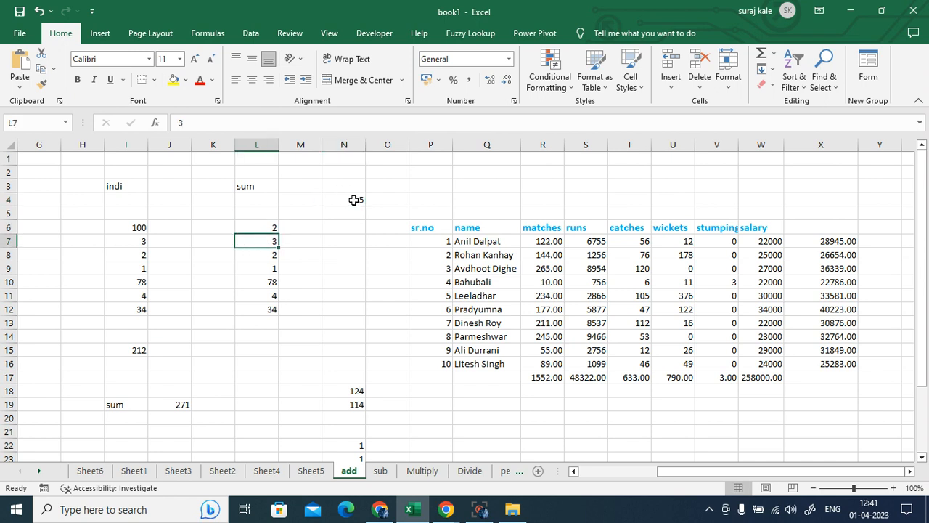
click(292, 227)
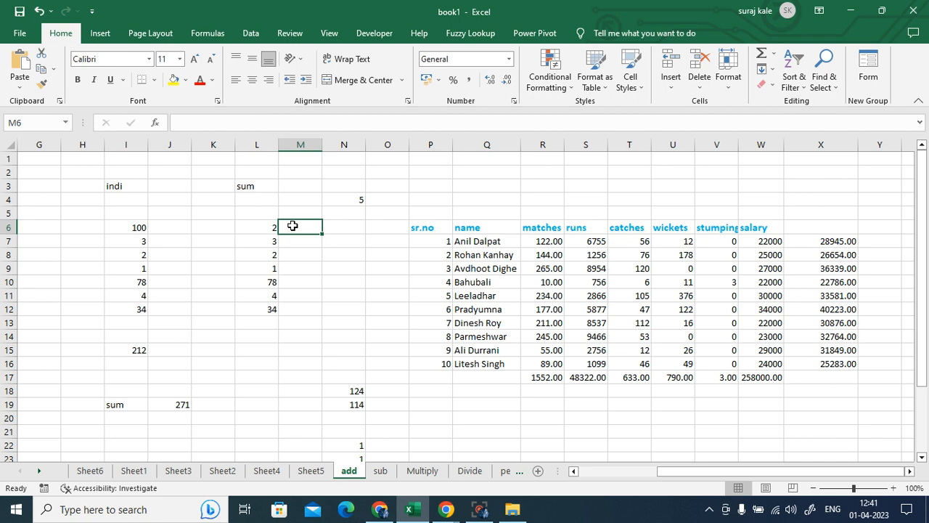
text(=)
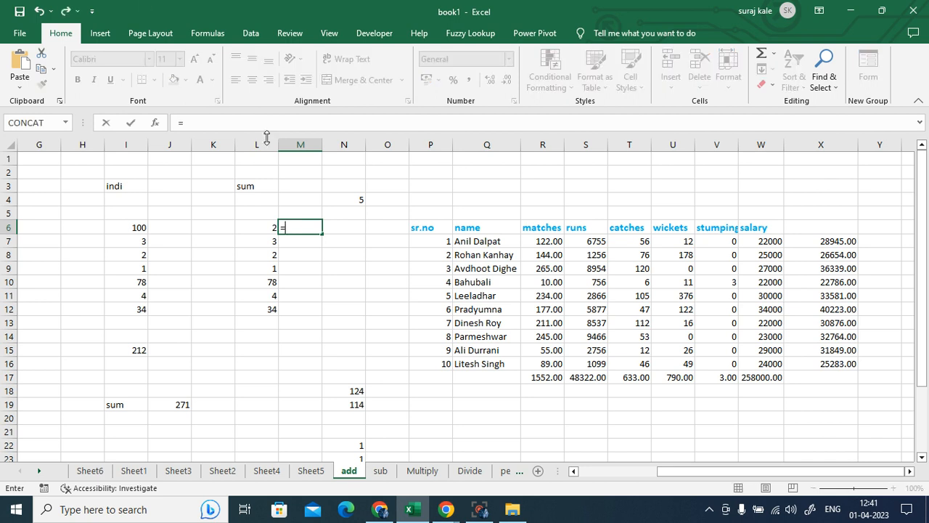
click(269, 228)
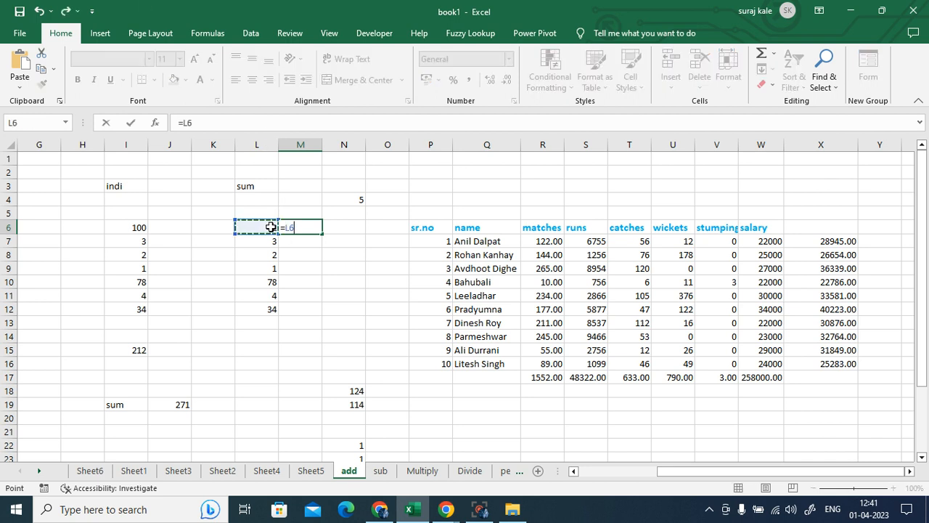
text(+)
click(356, 201)
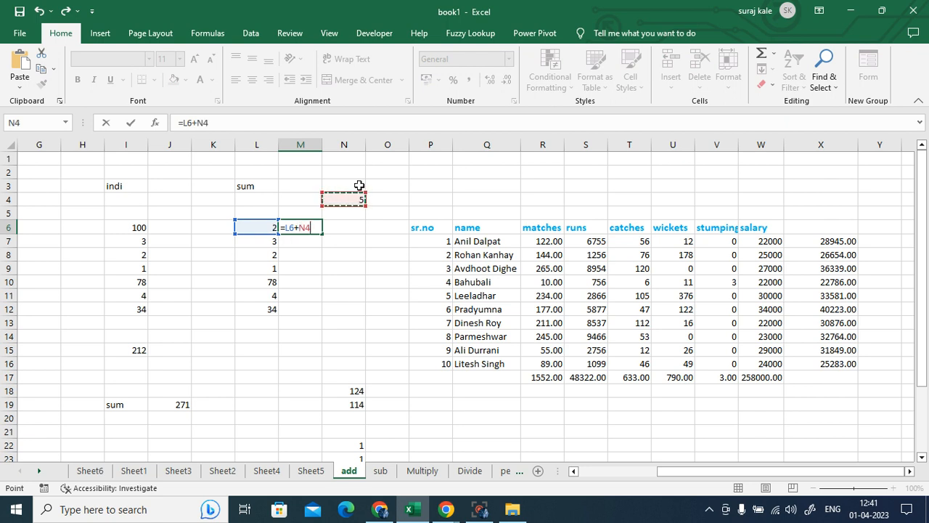
key(Return)
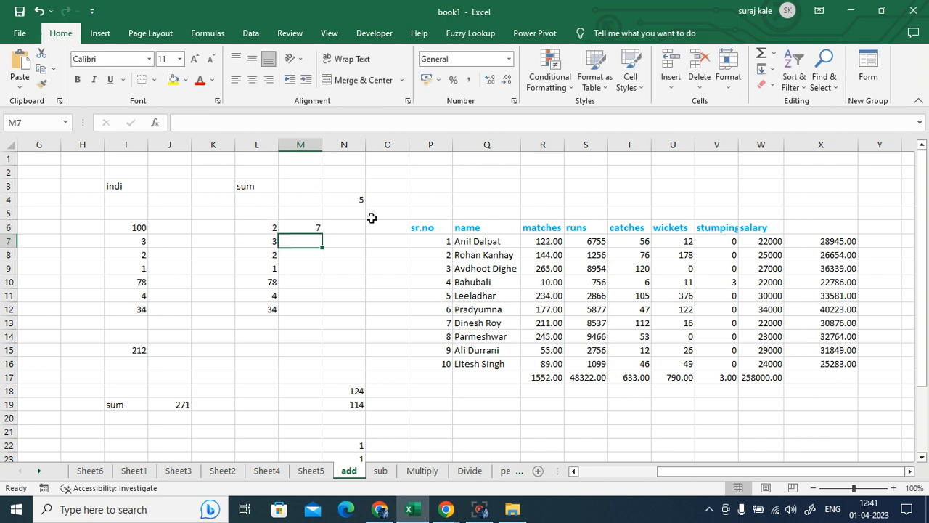
Replace the formula in M6 with =SUM(L6,N4) to add the N4 value to the first list number
click(314, 227)
key(Delete)
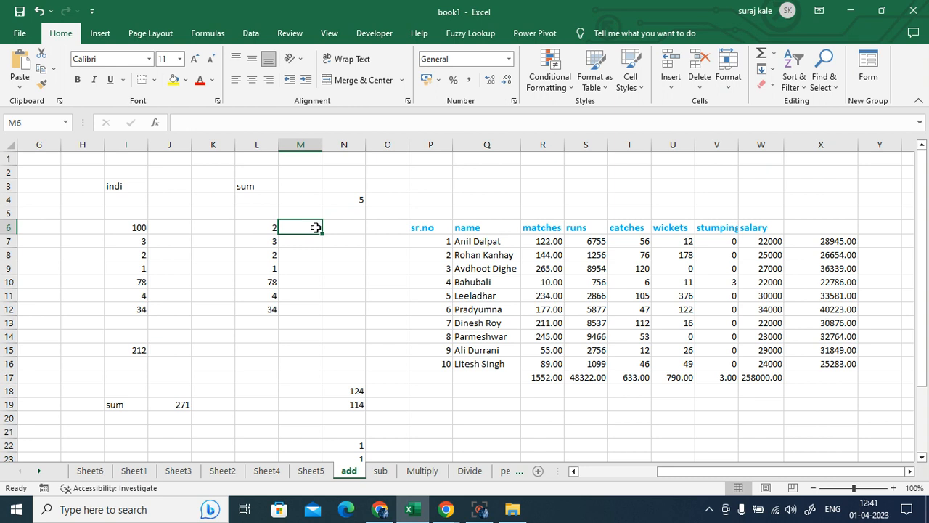
text(=sum)
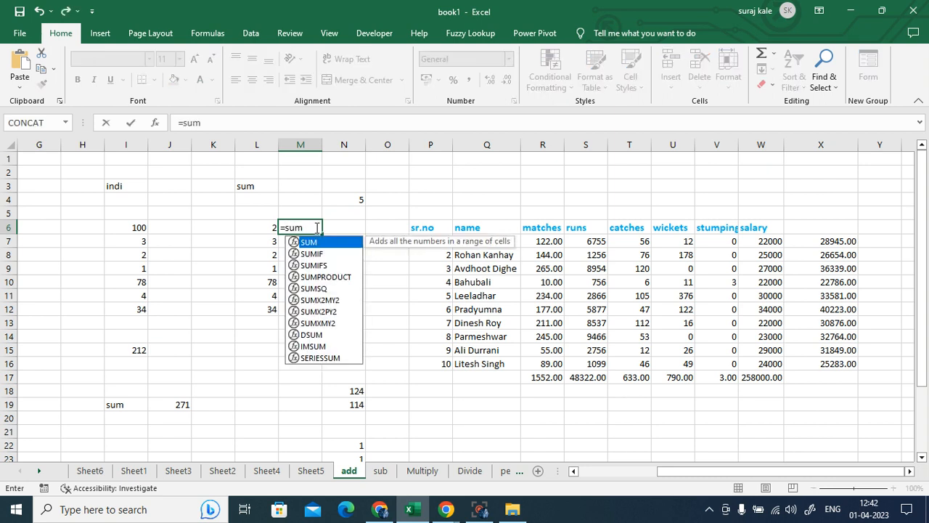
double_click(328, 243)
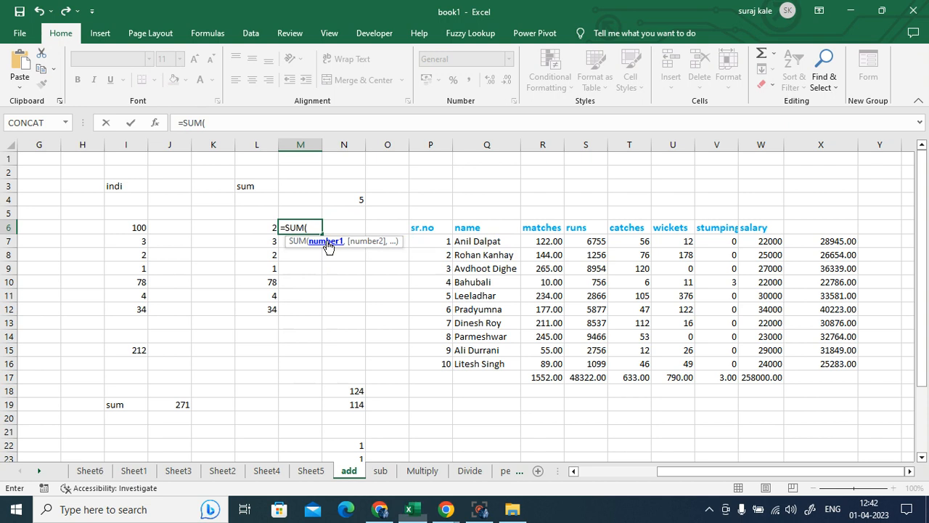
click(258, 227)
text(,)
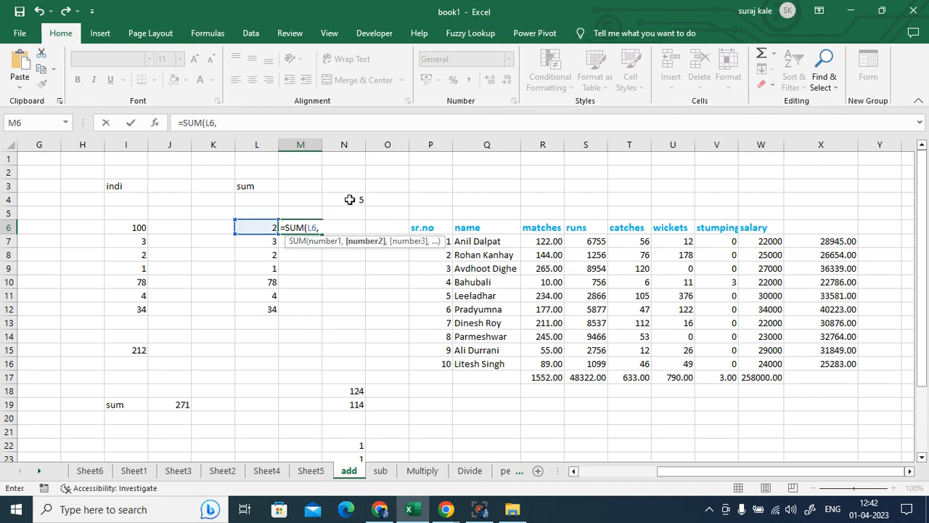
click(348, 200)
text())
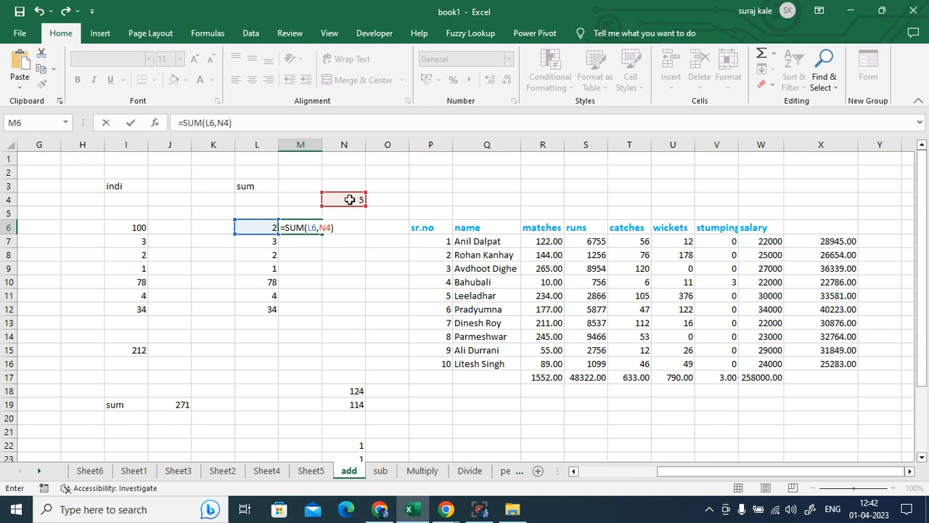
key(Return)
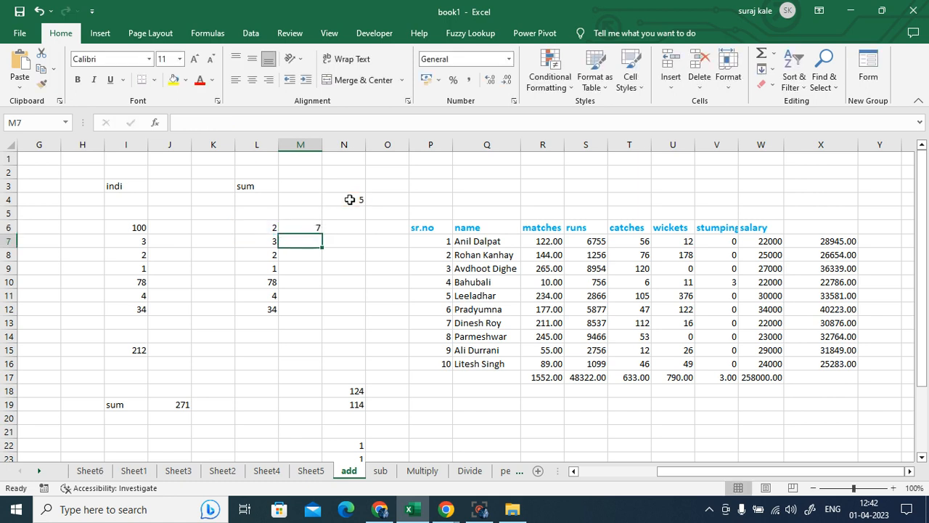
click(274, 241)
click(358, 201)
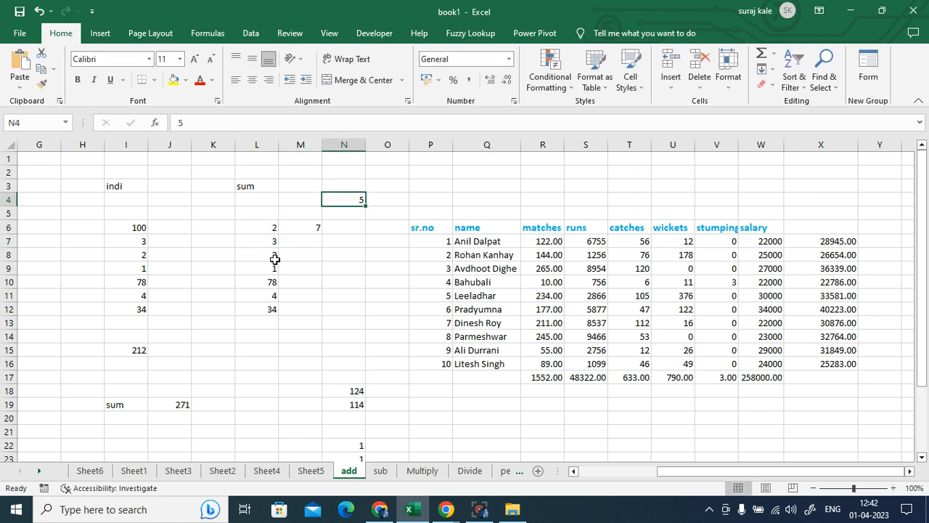
click(275, 260)
click(352, 200)
Clear the SUM formula from M6 and enter =L6+N4 in its place
click(310, 228)
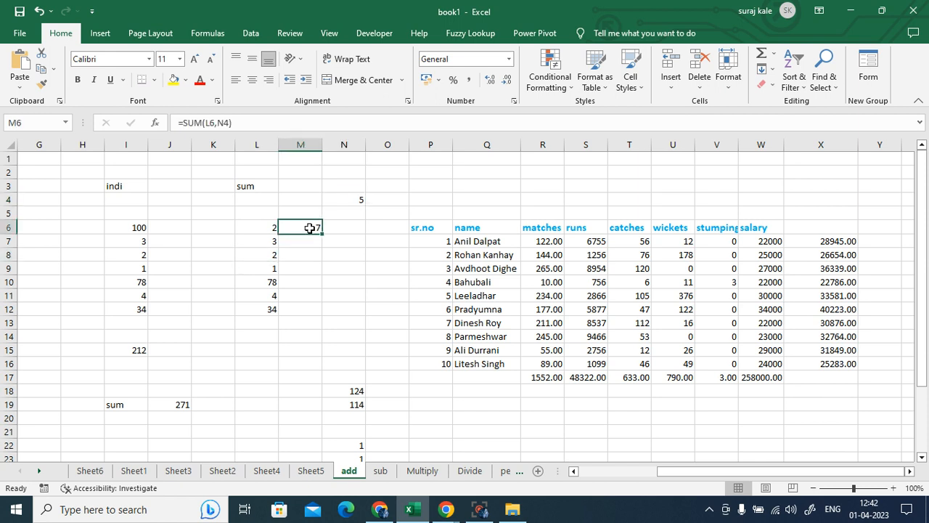
key(Delete)
click(360, 274)
click(304, 230)
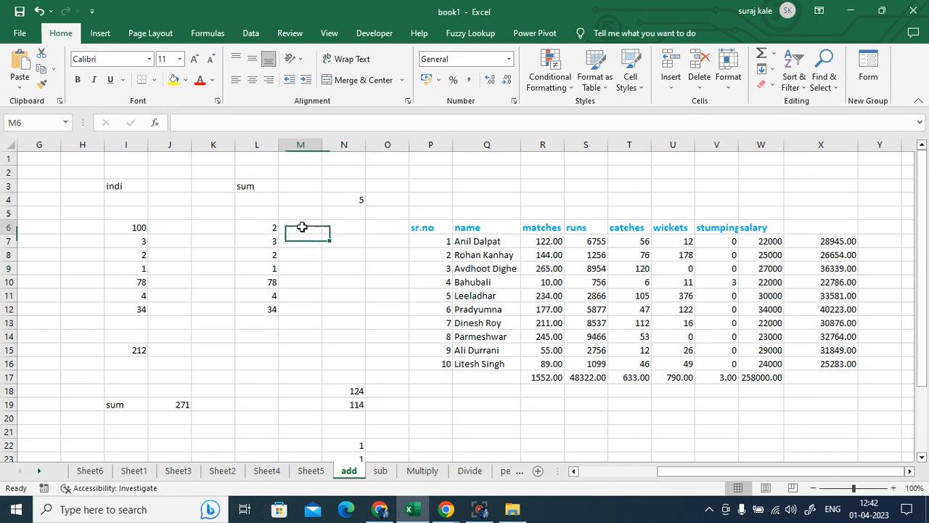
text(=)
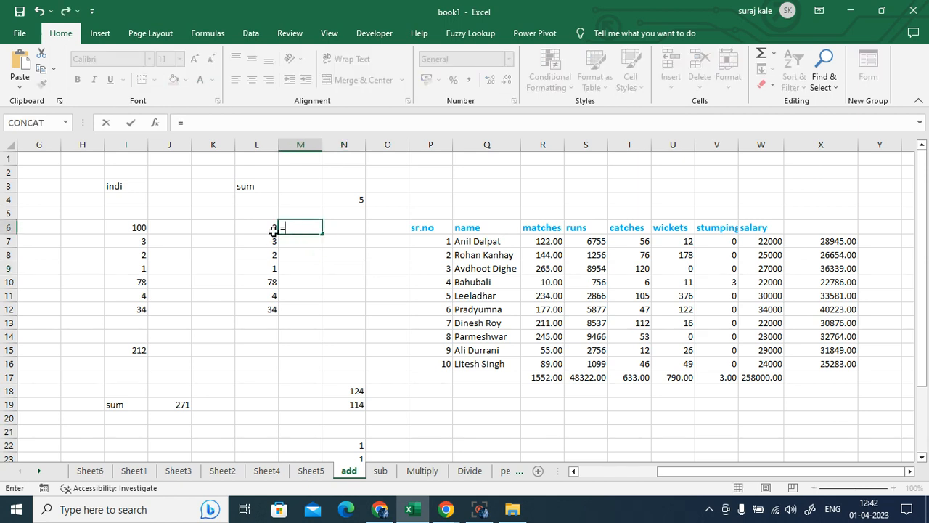
click(269, 231)
text(+)
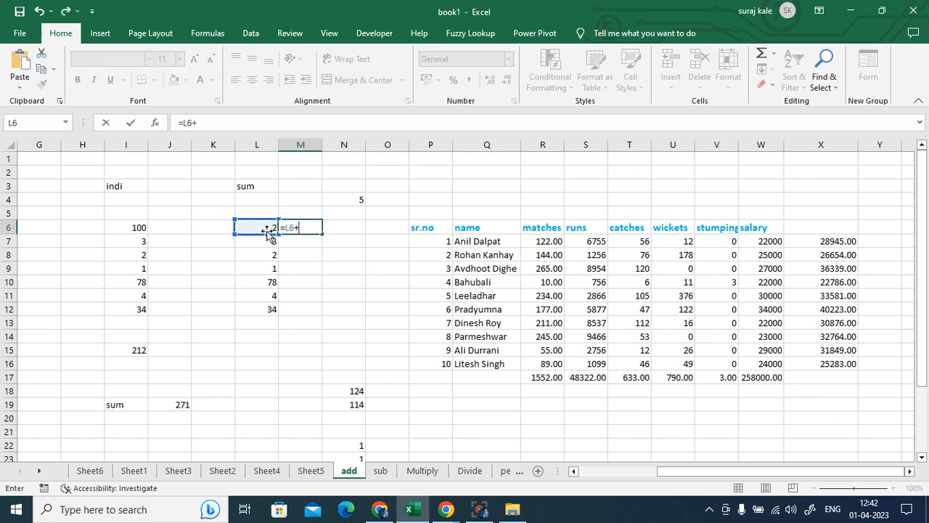
click(344, 200)
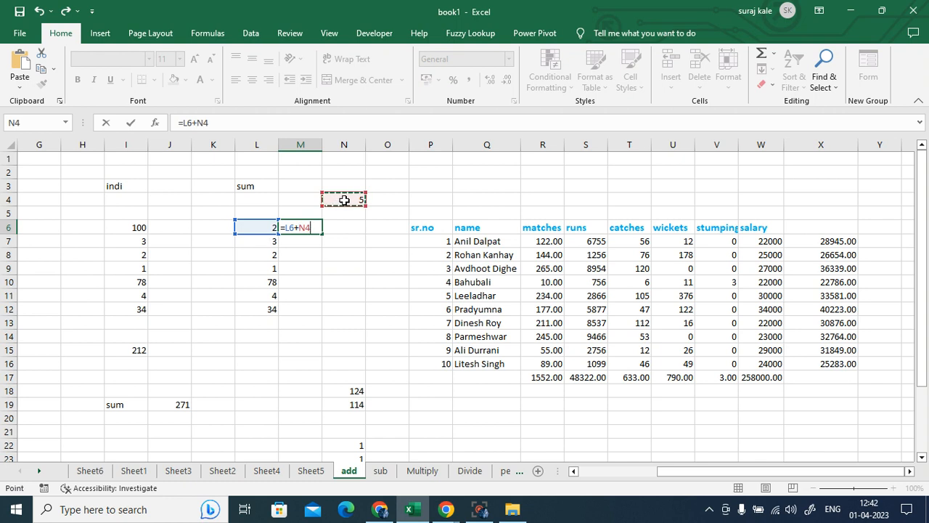
key(Return)
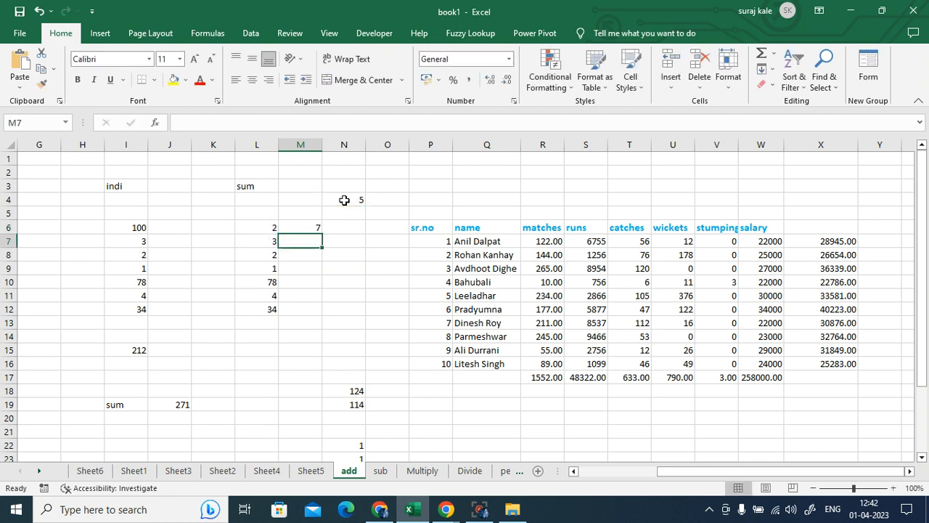
click(309, 230)
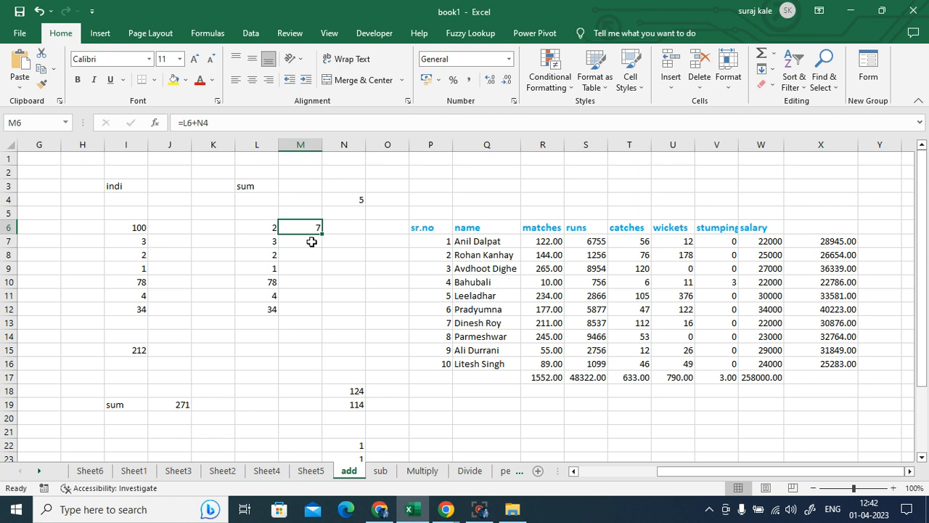
click(274, 244)
click(333, 204)
click(270, 257)
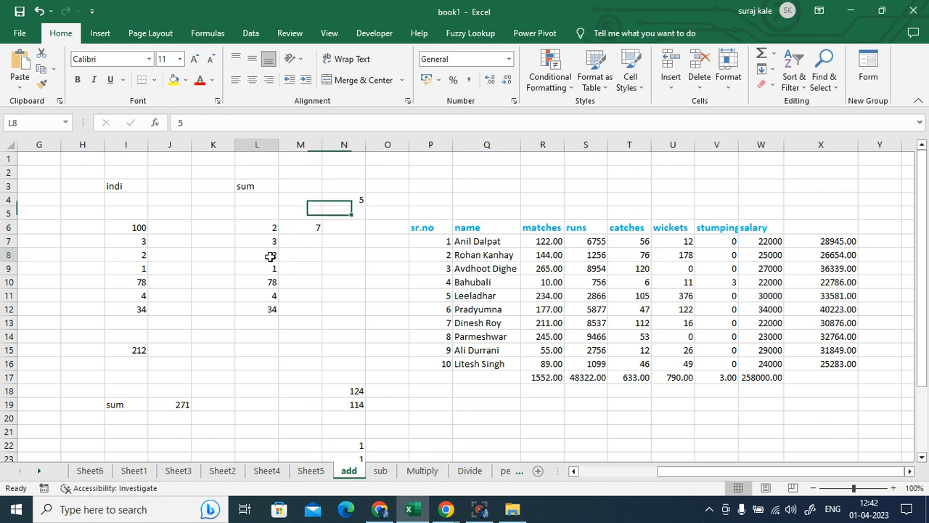
click(341, 202)
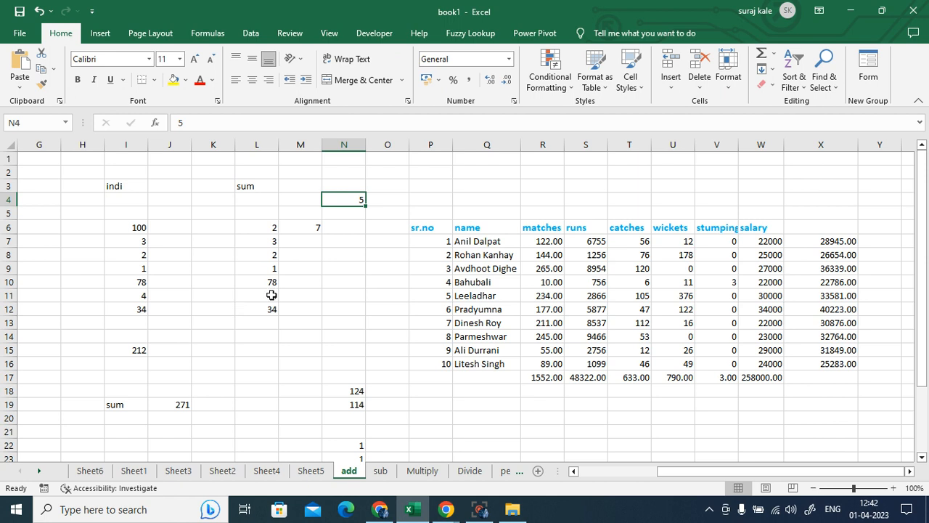
Fill the addition formula in M6 down column M through M12 alongside the sum list
click(308, 227)
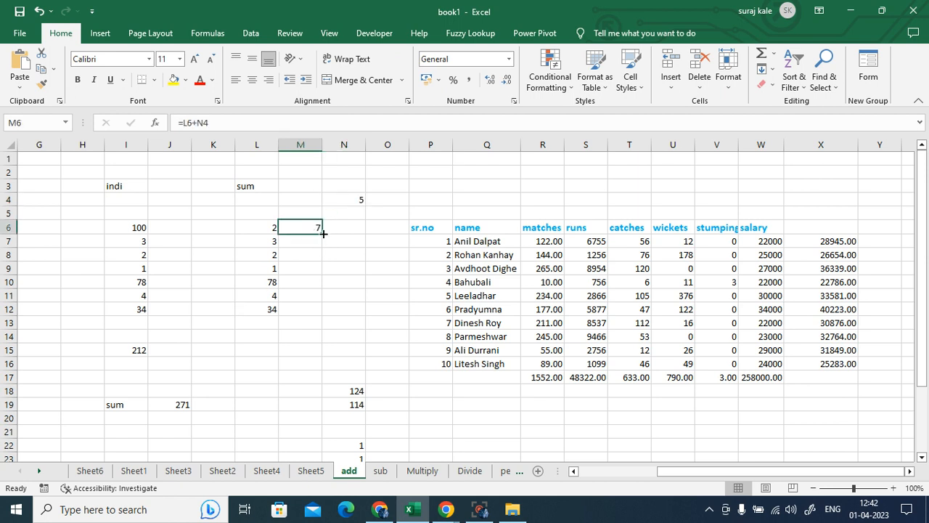
double_click(321, 236)
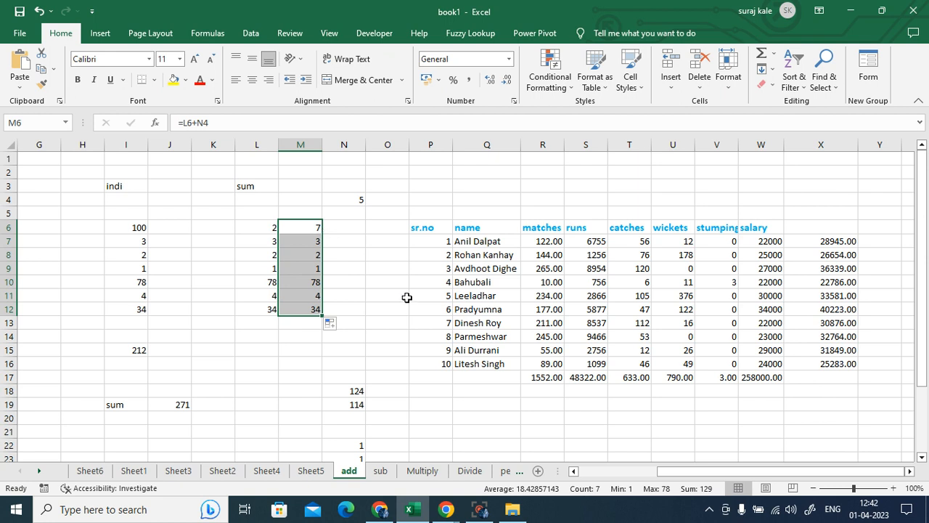
click(407, 298)
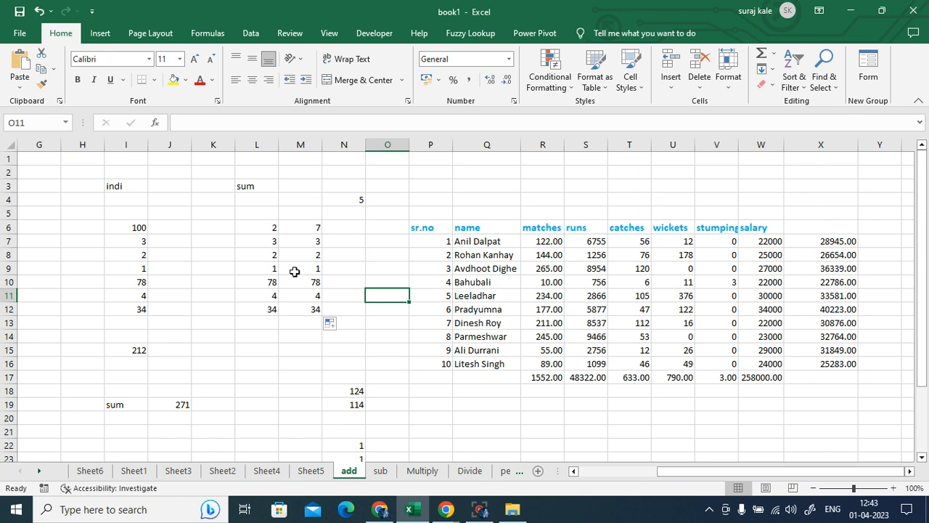
Compare the filled results in M7:M12 with M6, the list numbers in column L and the value in N4
click(311, 229)
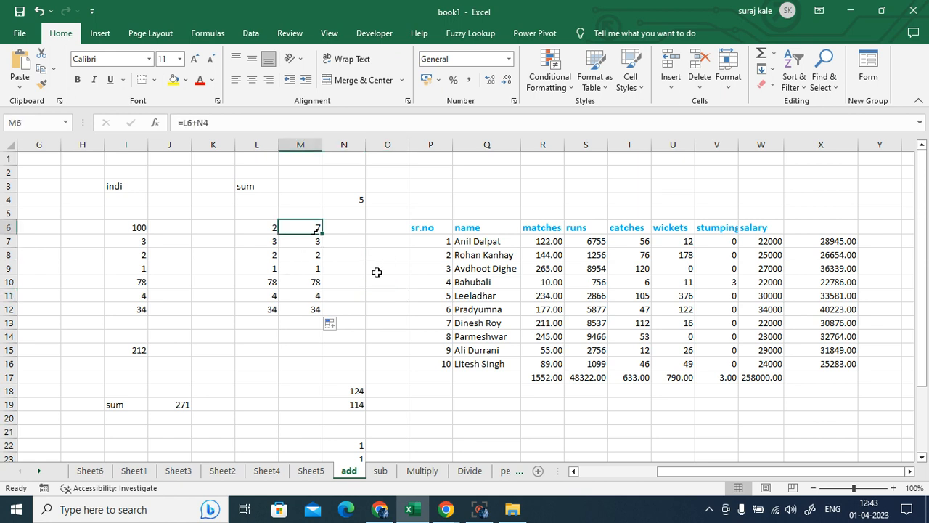
click(265, 243)
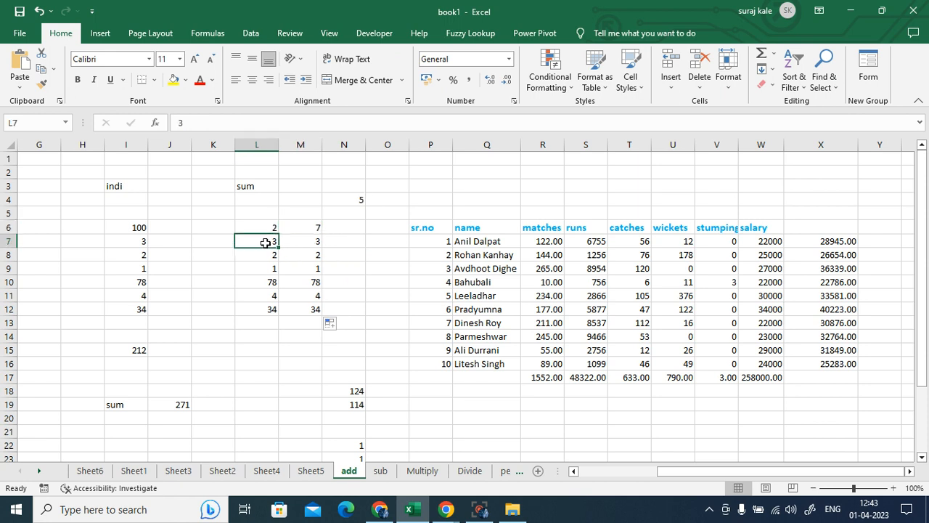
click(351, 202)
click(312, 242)
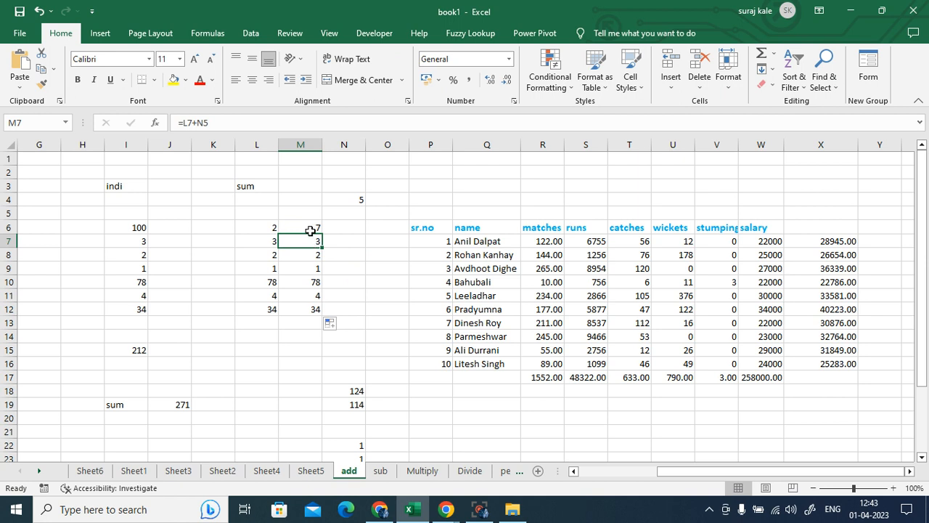
click(306, 230)
drag(311, 243, 309, 310)
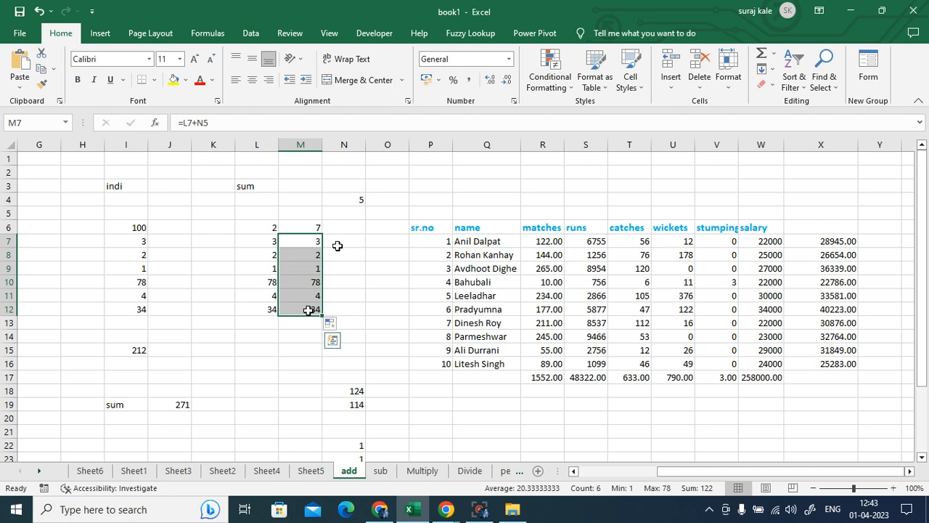
Check which cells the formulas in M6, M7, M8 and M9 refer to, compared with N4
click(313, 227)
double_click(313, 227)
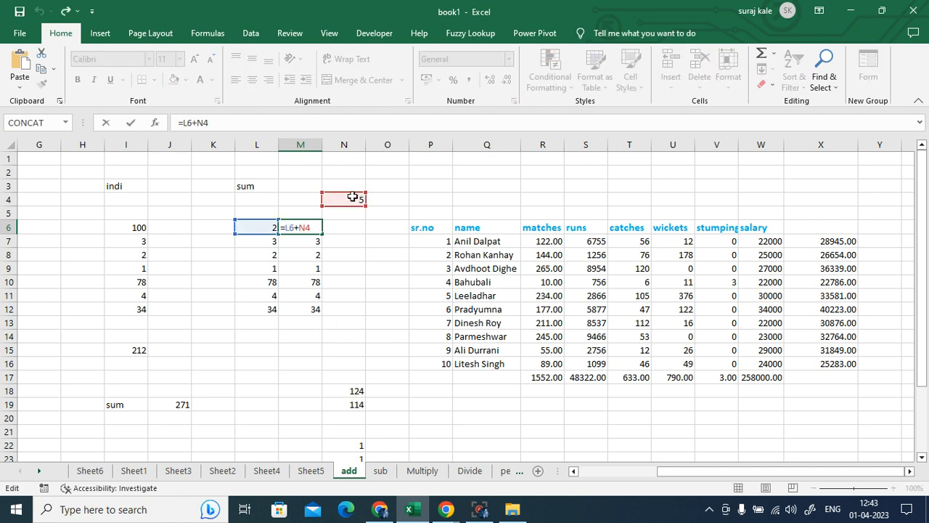
key(ctrl+Return)
click(309, 243)
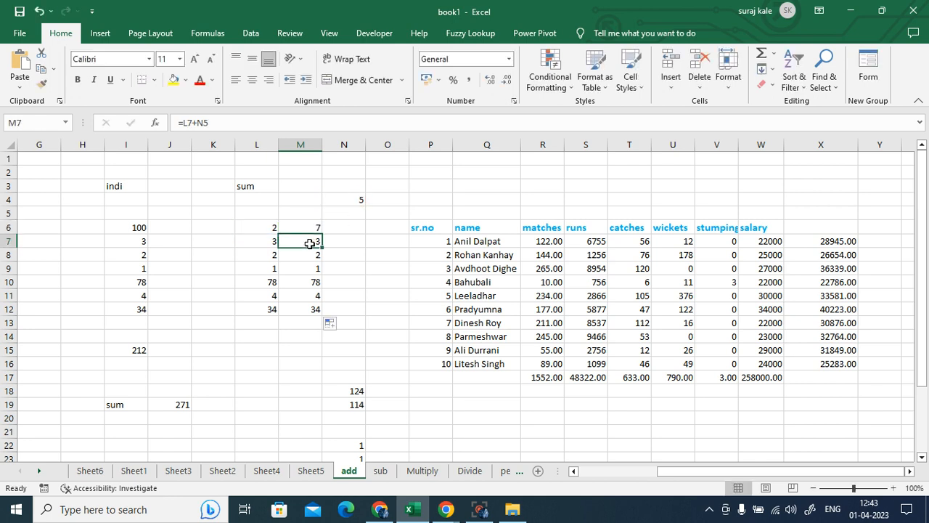
double_click(310, 242)
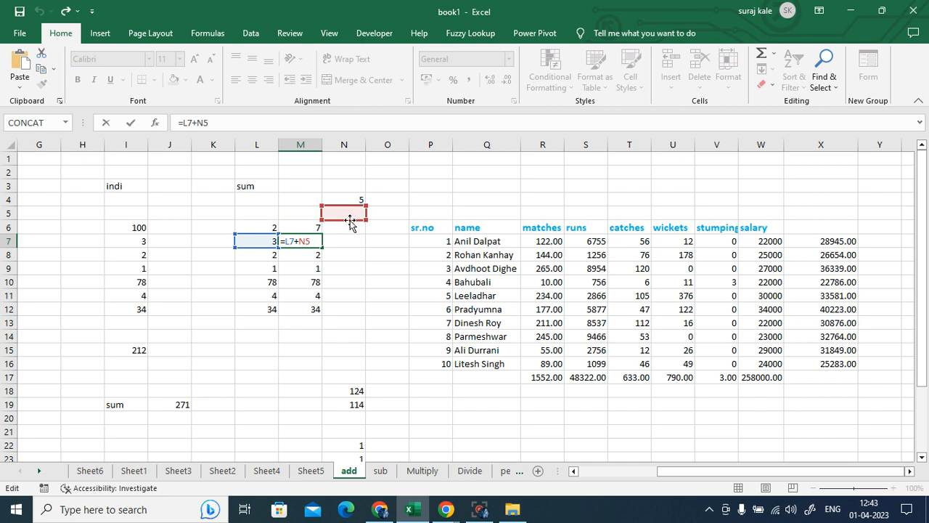
key(ctrl+Return)
click(308, 254)
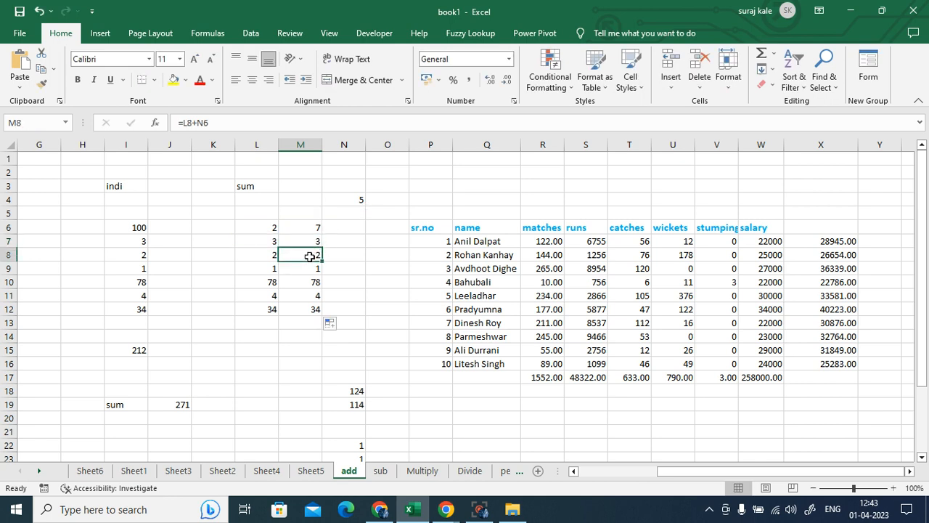
double_click(311, 255)
key(ctrl+Return)
click(309, 267)
double_click(312, 268)
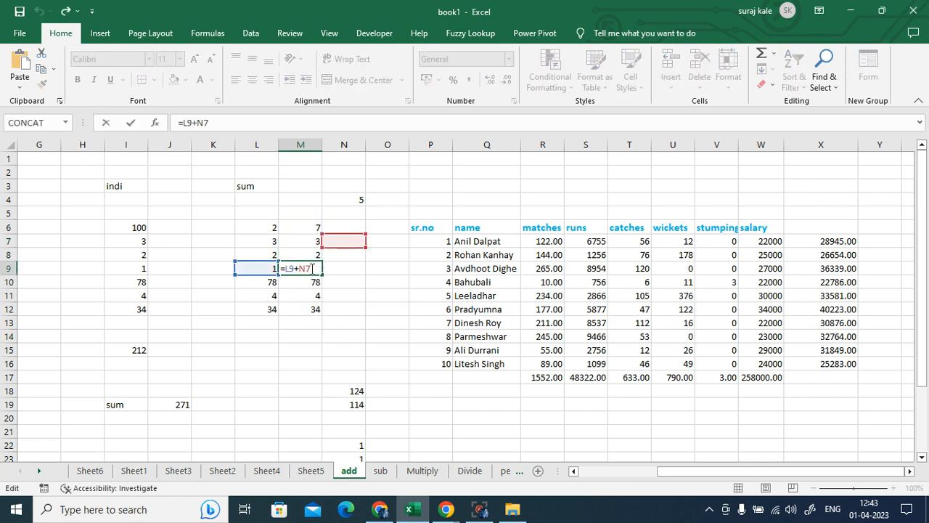
key(ctrl+Return)
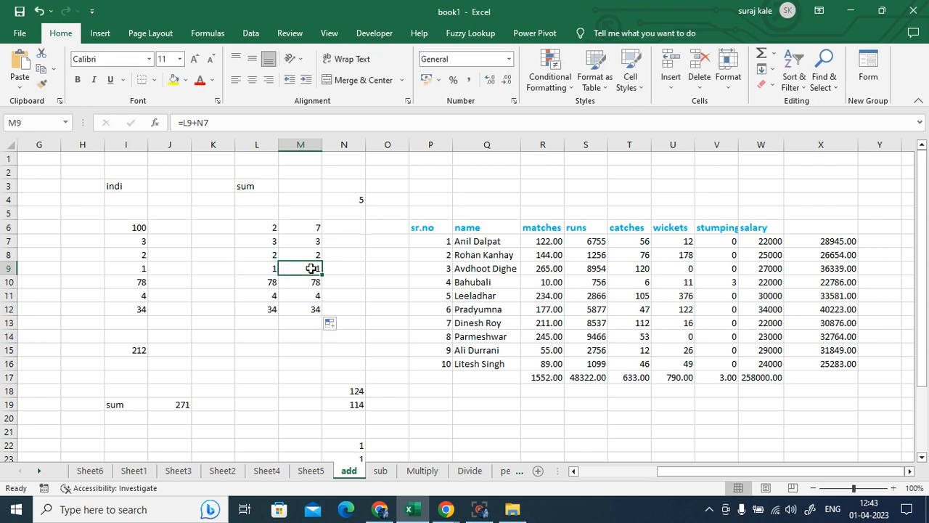
click(355, 200)
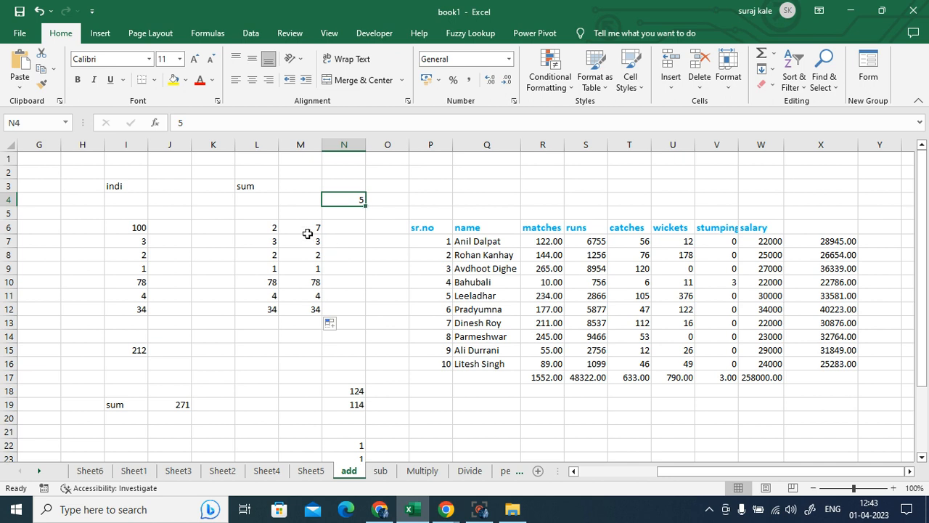
Clear the formulas from M6:M12 beside the sum list
drag(307, 230, 317, 307)
key(Delete)
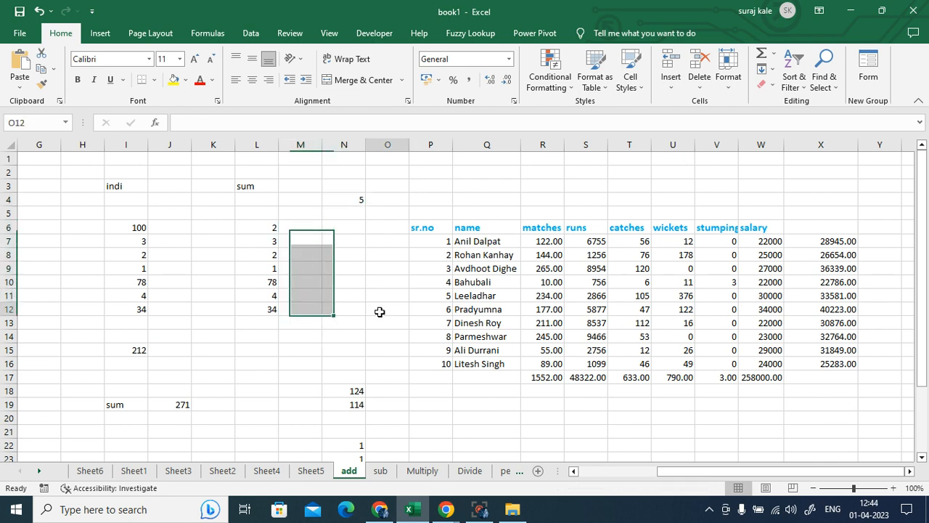
click(379, 311)
Enter =L6+$N$4 in M6, locking the N4 reference as absolute
click(285, 224)
text(=)
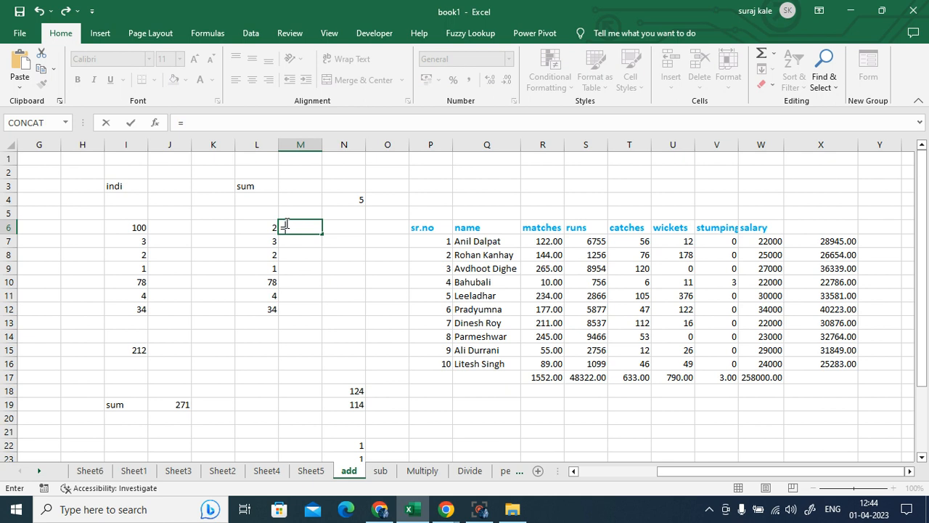
click(258, 229)
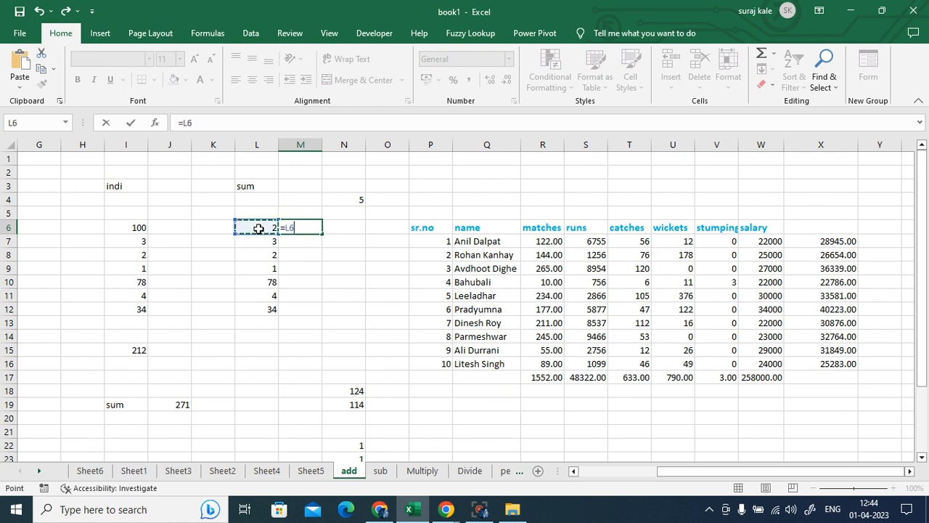
text(+)
click(359, 197)
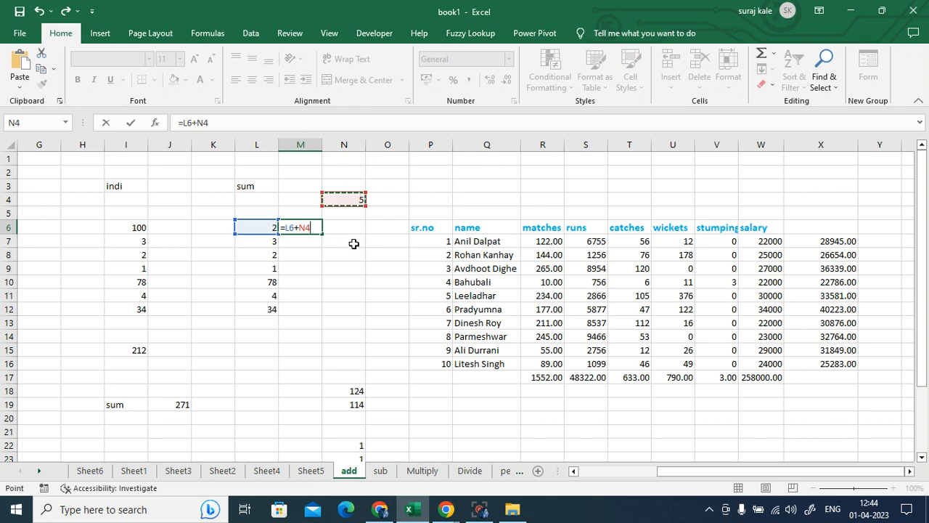
click(308, 228)
key(F4)
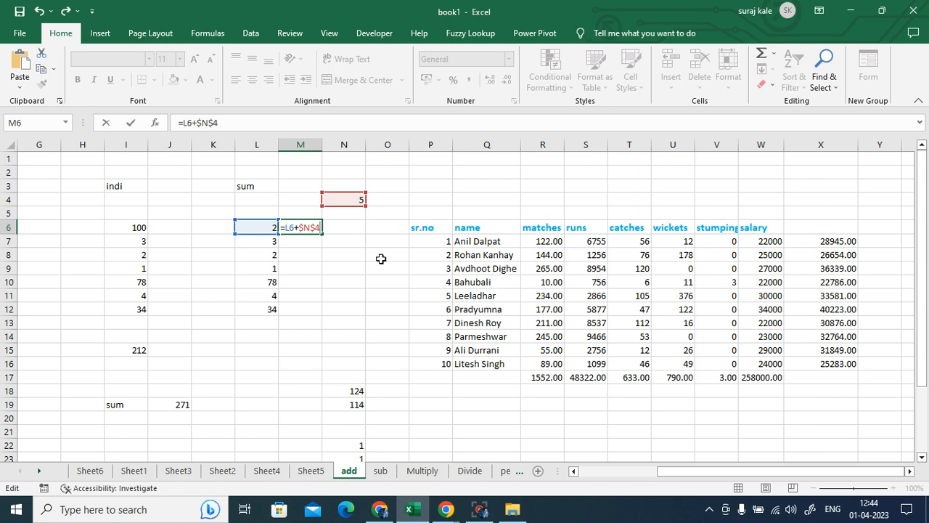
key(Return)
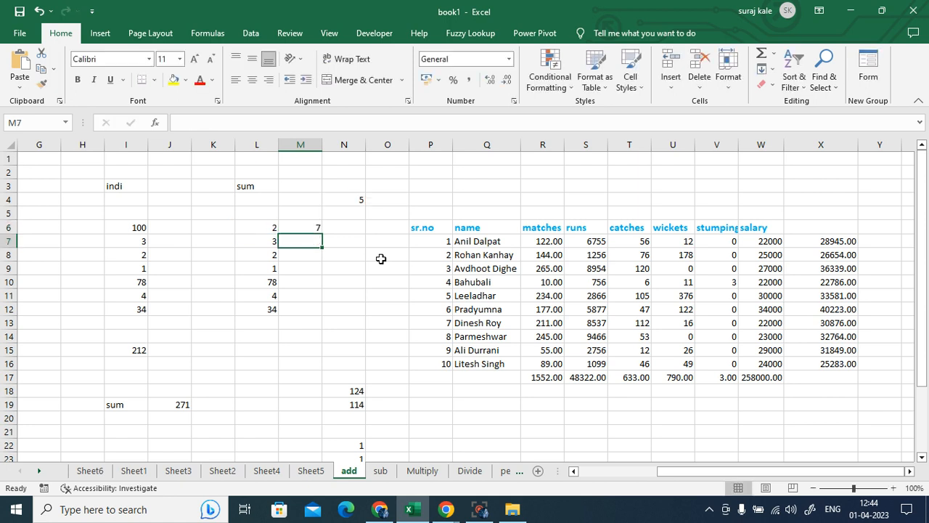
Fill the absolute-reference formula from M6 down through M12 beside the sum list
click(307, 227)
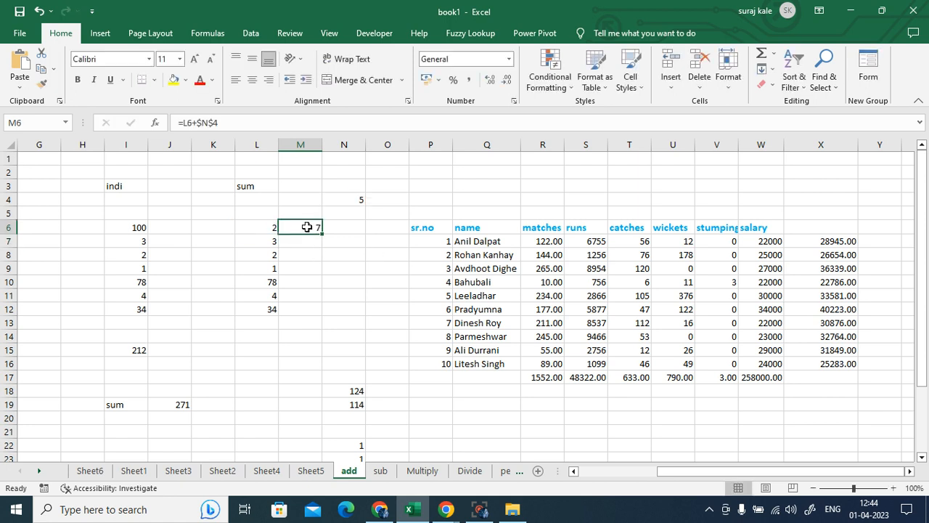
drag(263, 230, 268, 309)
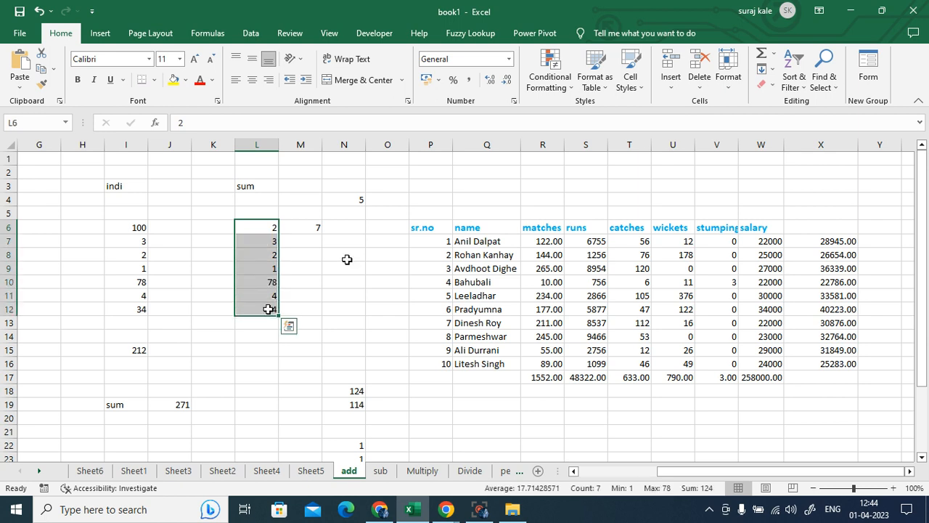
click(355, 199)
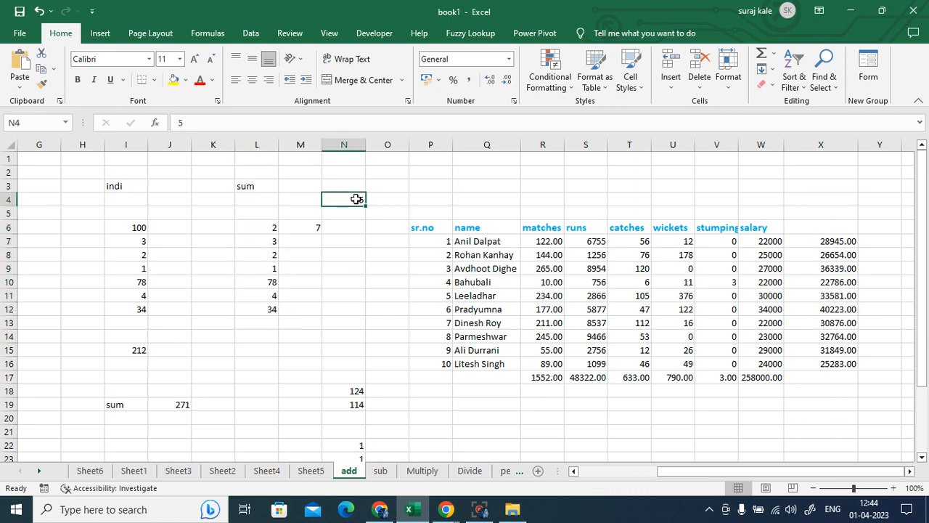
click(311, 228)
drag(322, 234, 318, 309)
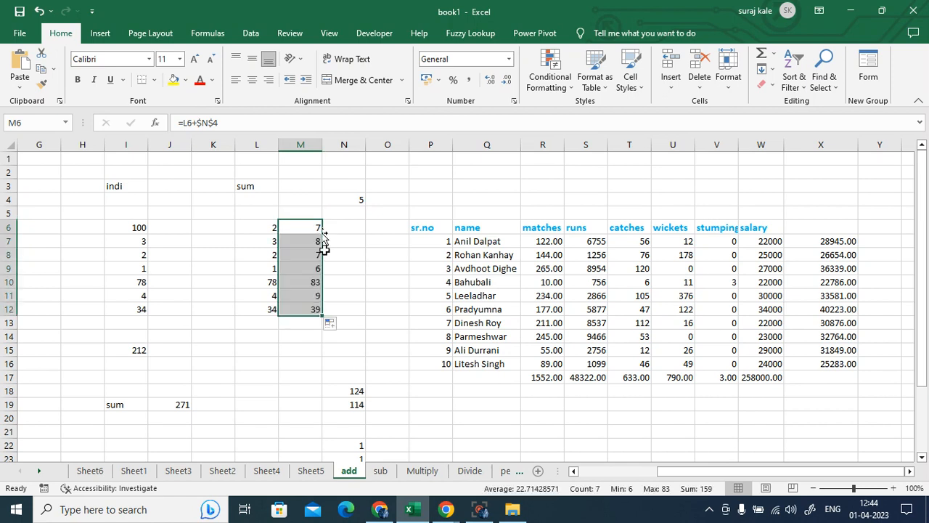
Check the filled formulas in M7 through M12 for the locked reference to N4
click(306, 357)
click(312, 241)
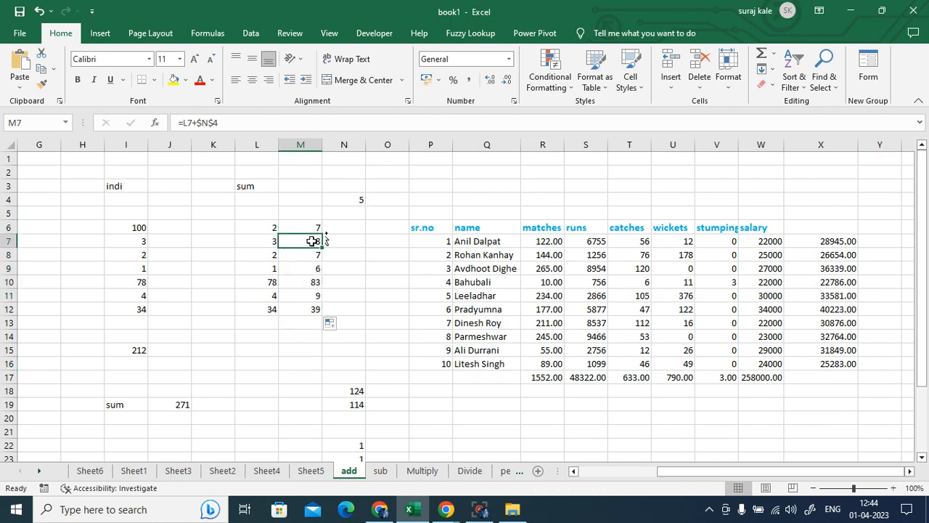
click(313, 254)
click(312, 268)
click(312, 281)
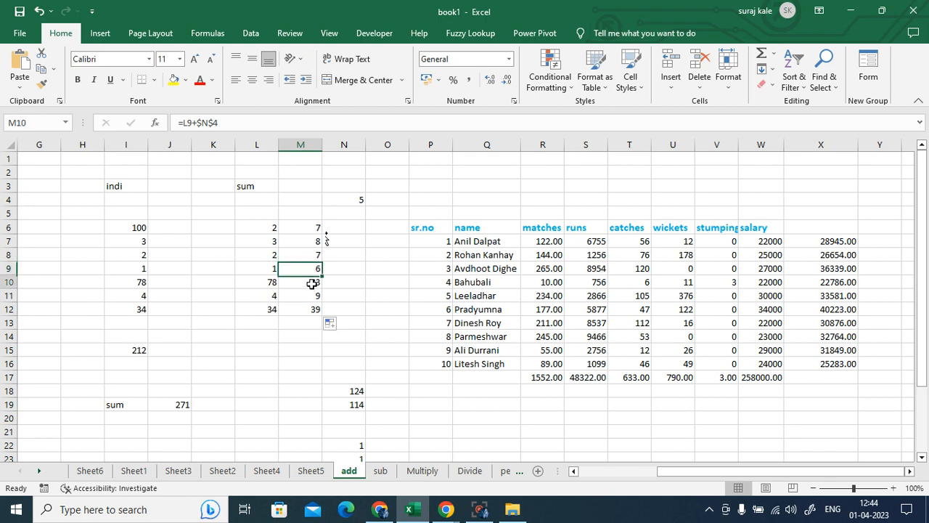
click(312, 296)
click(310, 309)
Inspect which cells the formulas in M6, M7 and M8 refer to, compared with N4
click(301, 228)
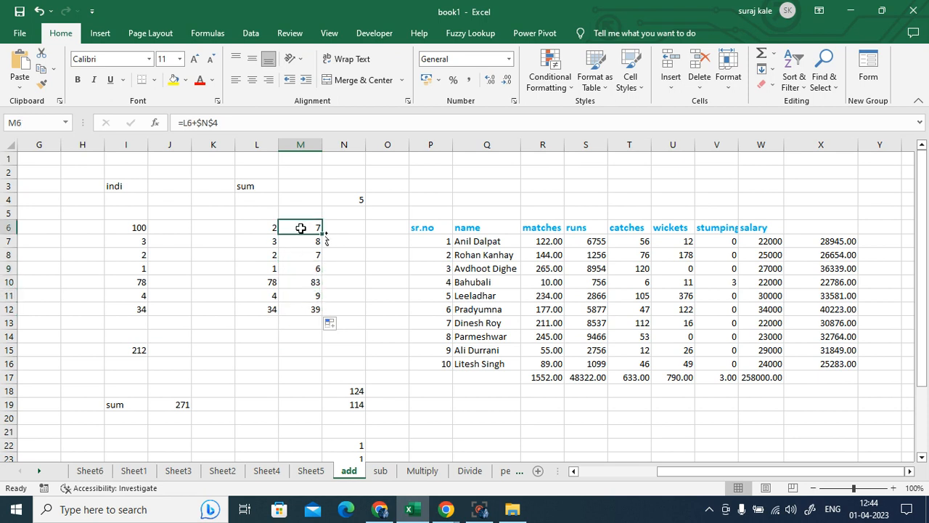
double_click(300, 228)
key(Escape)
click(306, 243)
double_click(307, 243)
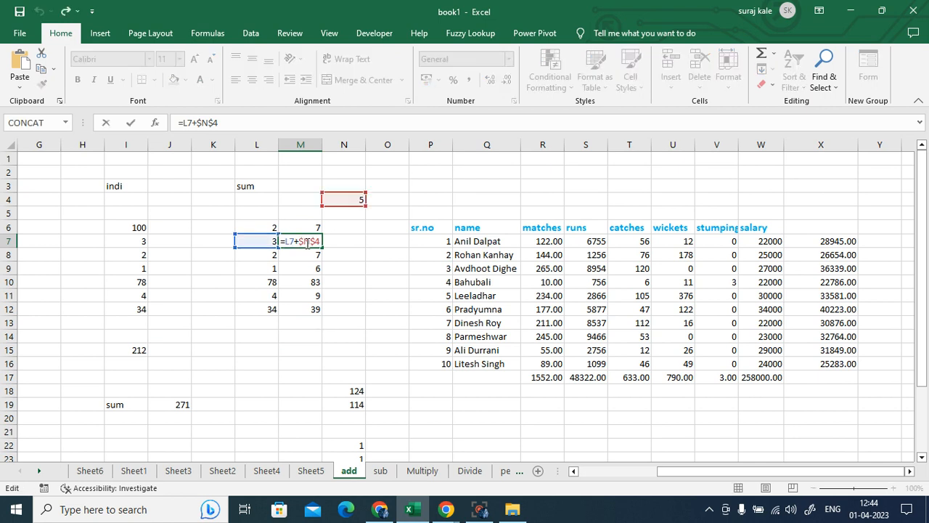
key(Escape)
click(308, 253)
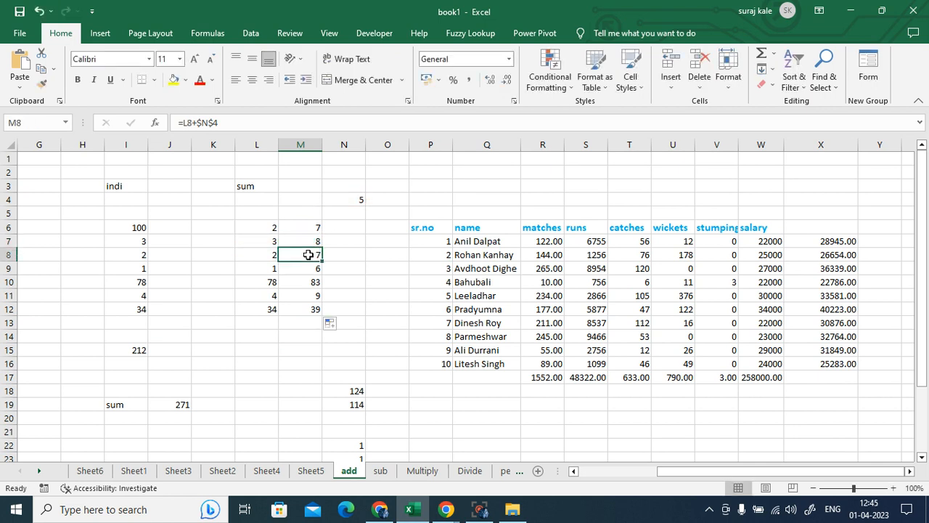
double_click(310, 254)
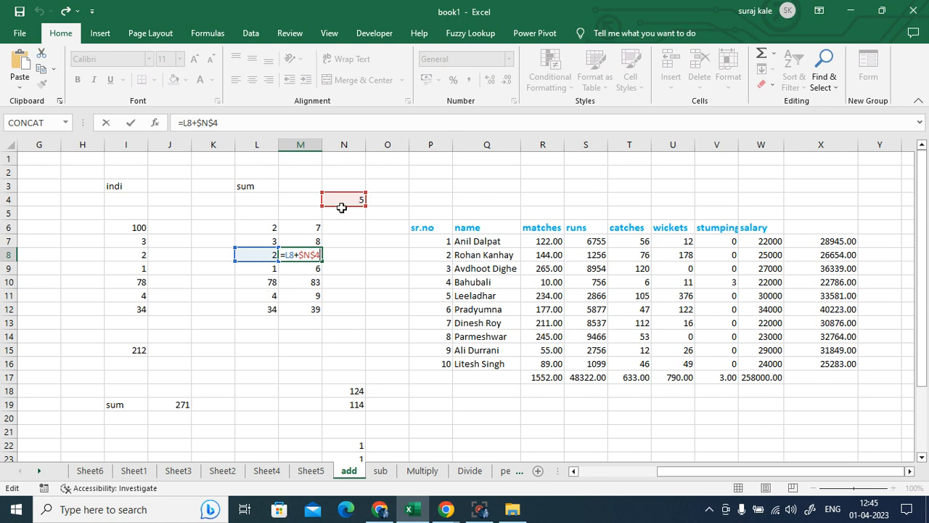
key(Tab)
key(Tab)
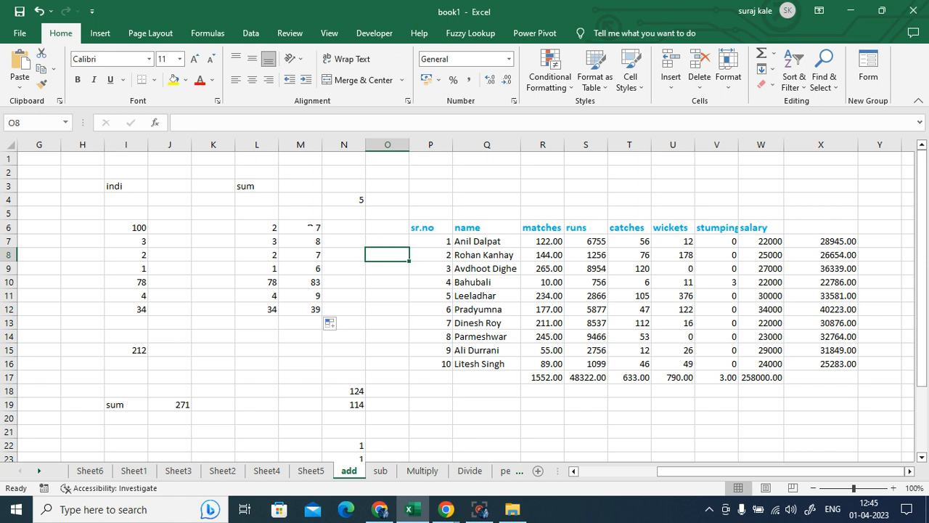
Review the results in M6:M12 against the value in N4 and reexamine the references in M6's formula
drag(307, 230, 314, 308)
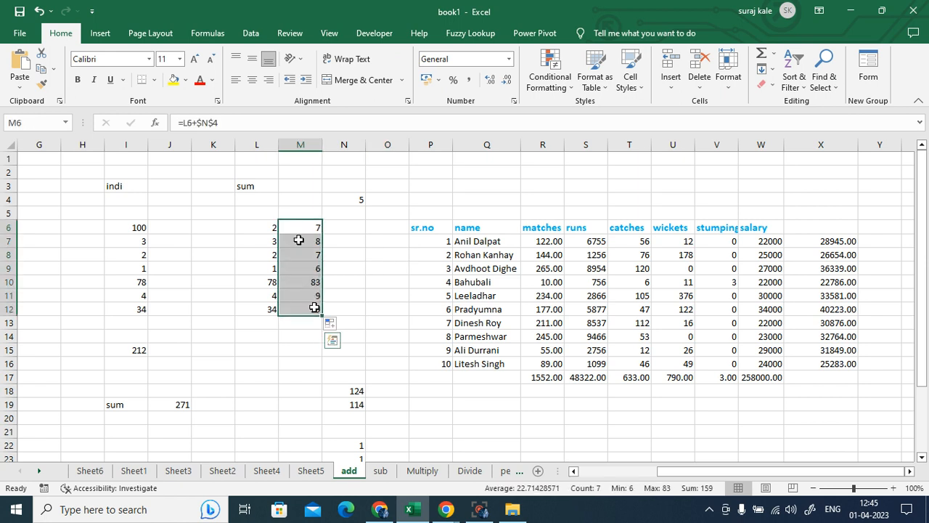
drag(300, 229, 309, 310)
click(346, 199)
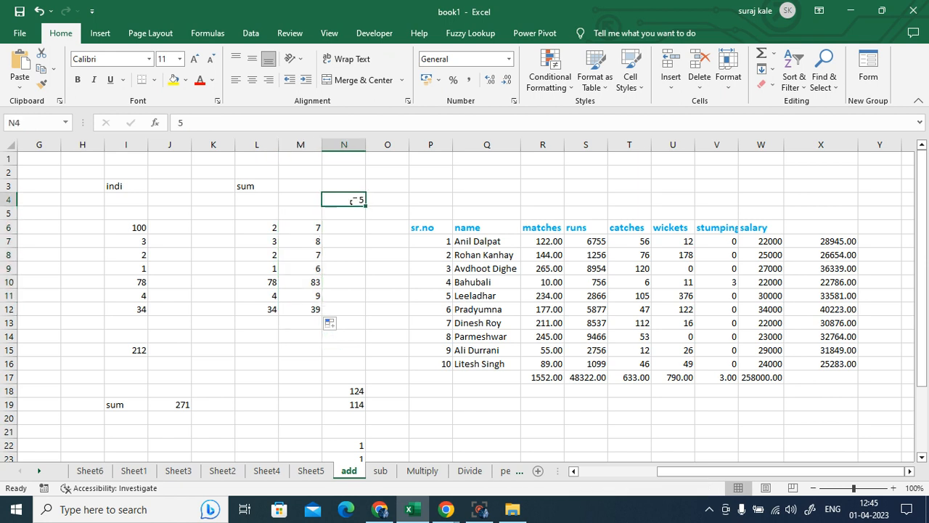
double_click(299, 228)
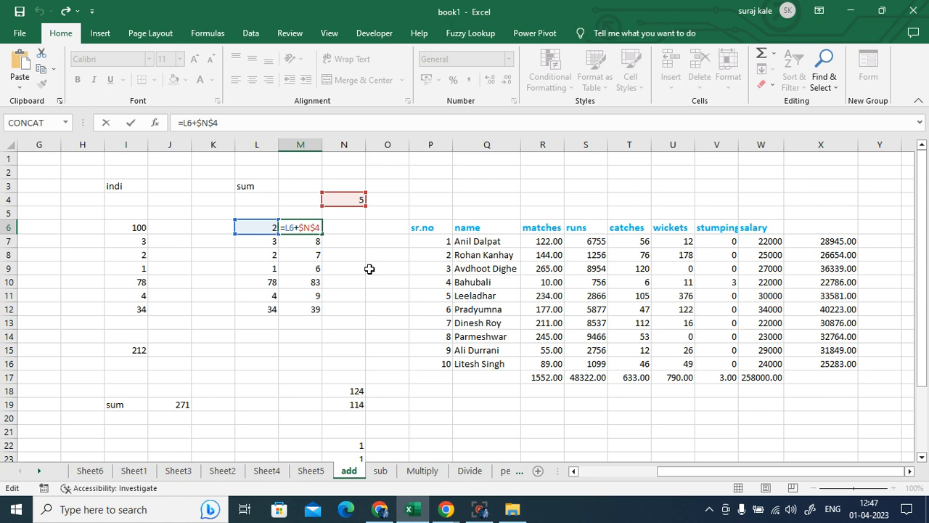
key(Return)
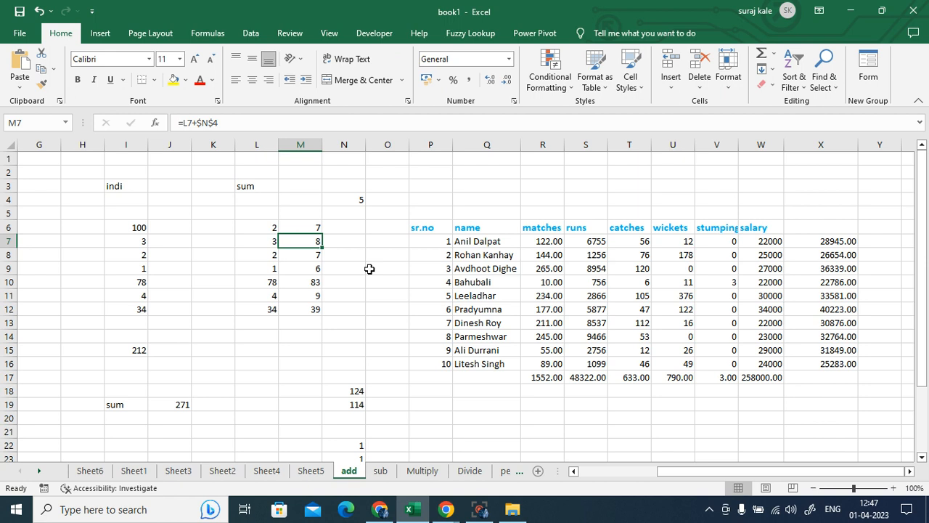
Clear the absolute-reference formulas from M6:M12
drag(312, 228, 315, 304)
key(Delete)
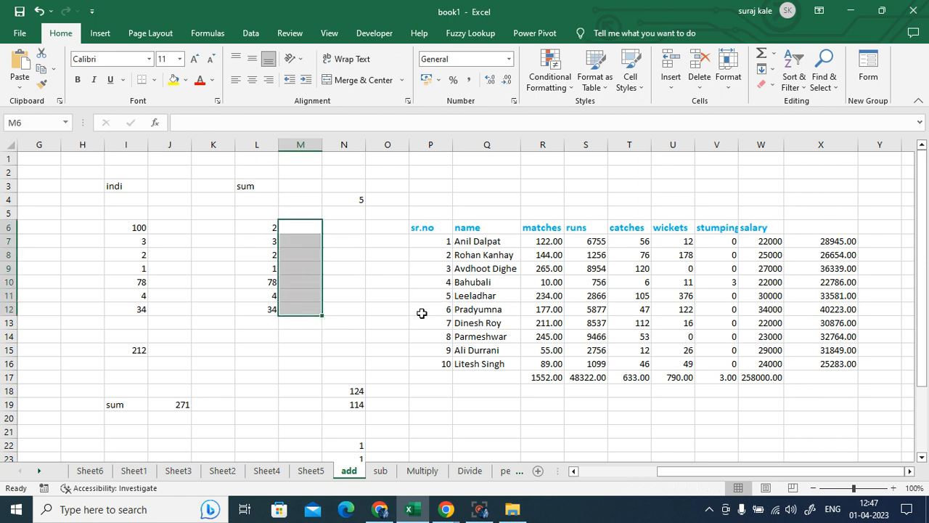
click(369, 268)
Compare the list cells L6 and L7 with the fixed value in N4 that each is paired with
click(303, 228)
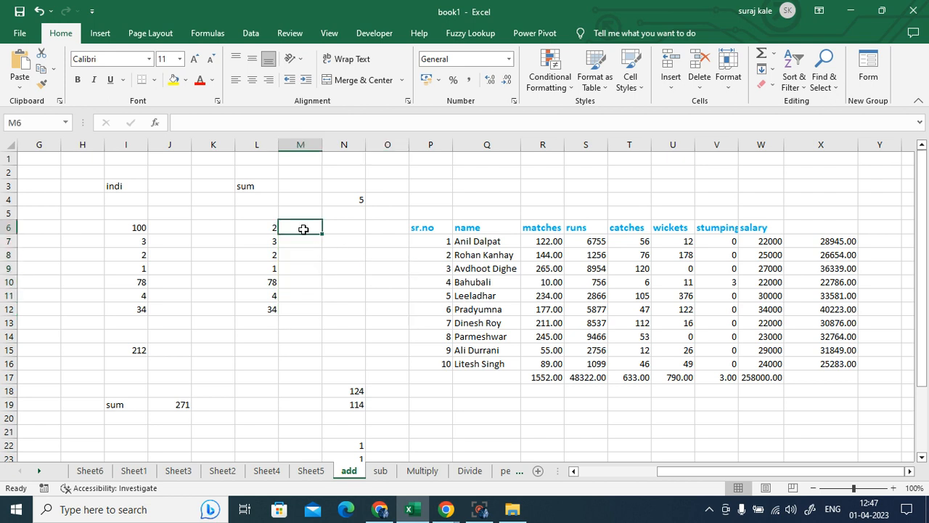
click(270, 228)
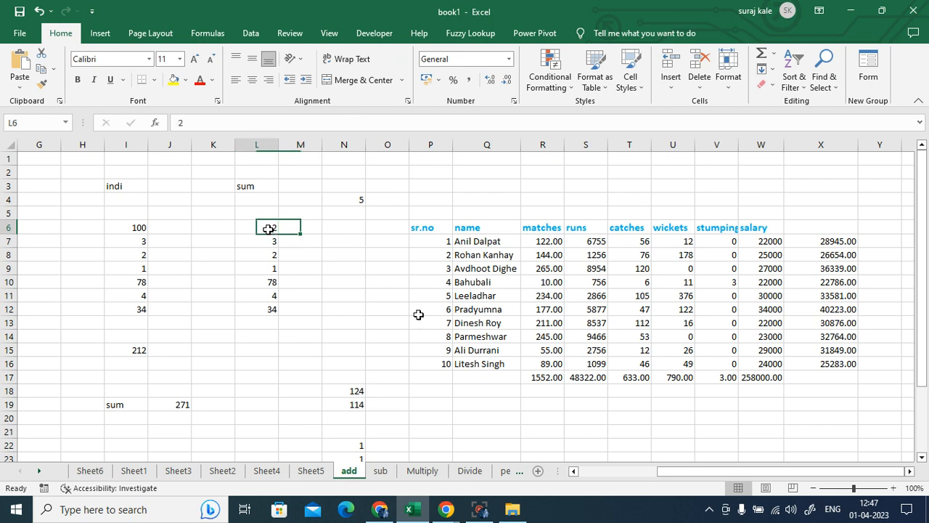
click(354, 202)
click(266, 240)
click(345, 201)
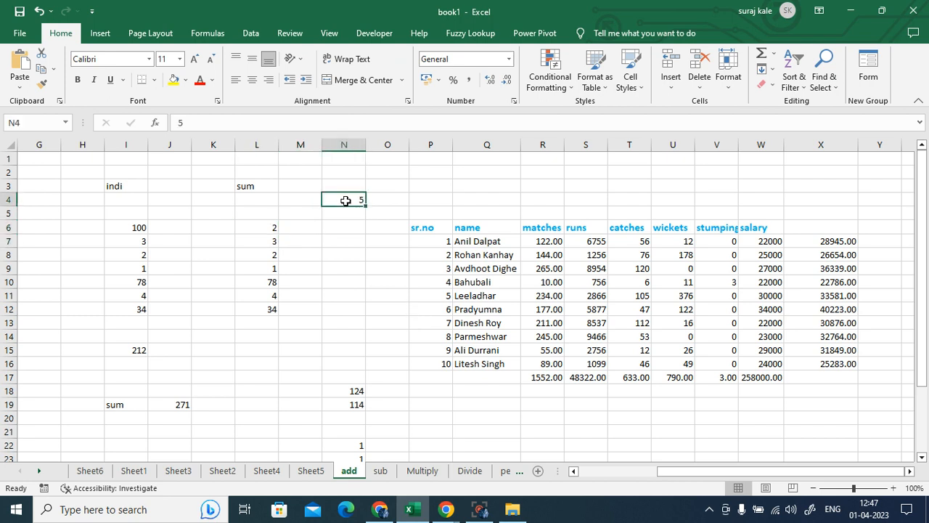
Write =L6+N4 in M6 and convert the N4 reference to absolute, $N$4
click(297, 225)
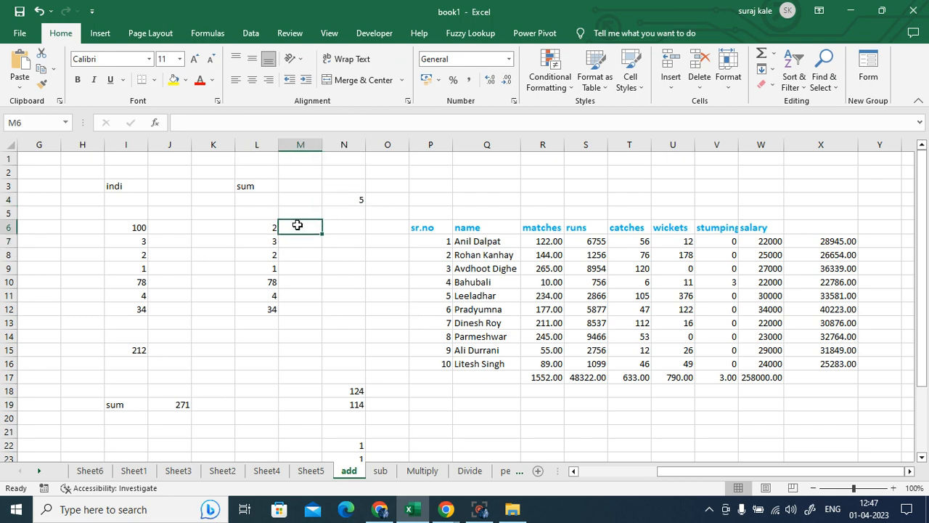
text(=)
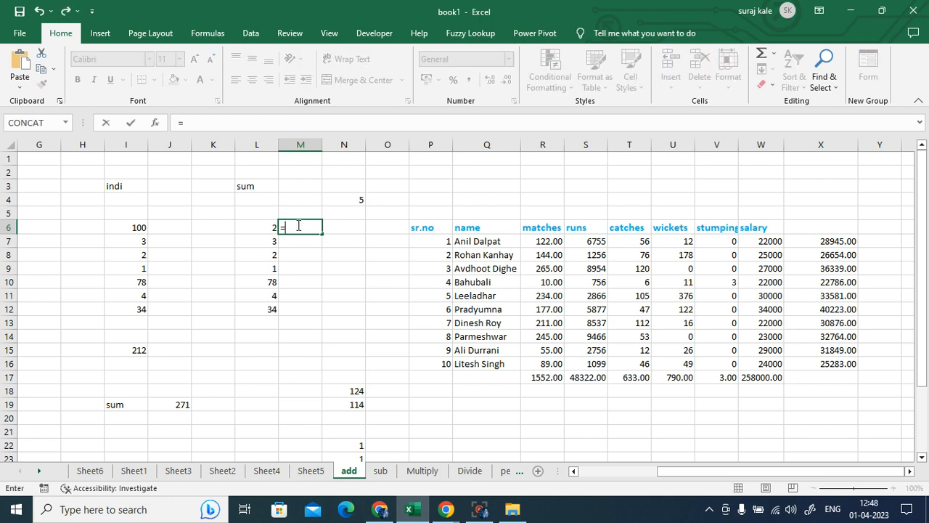
click(263, 229)
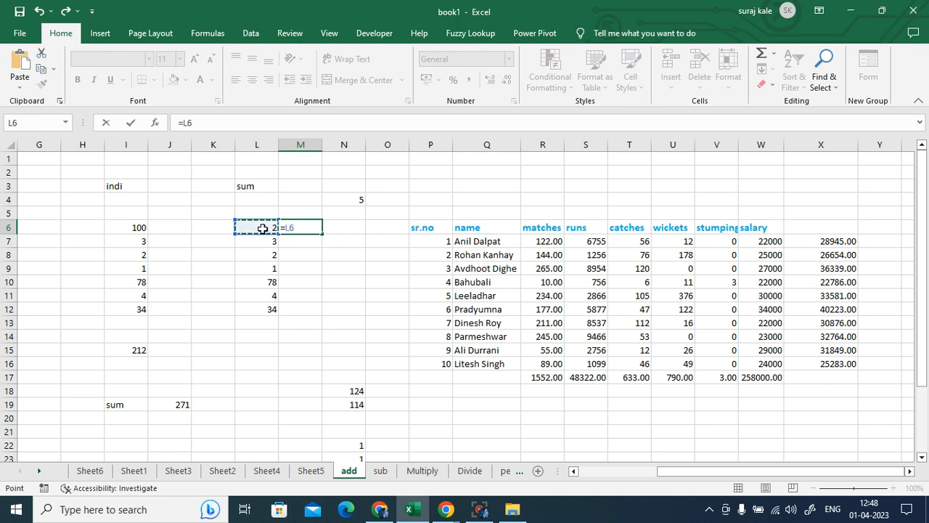
text(+)
click(356, 199)
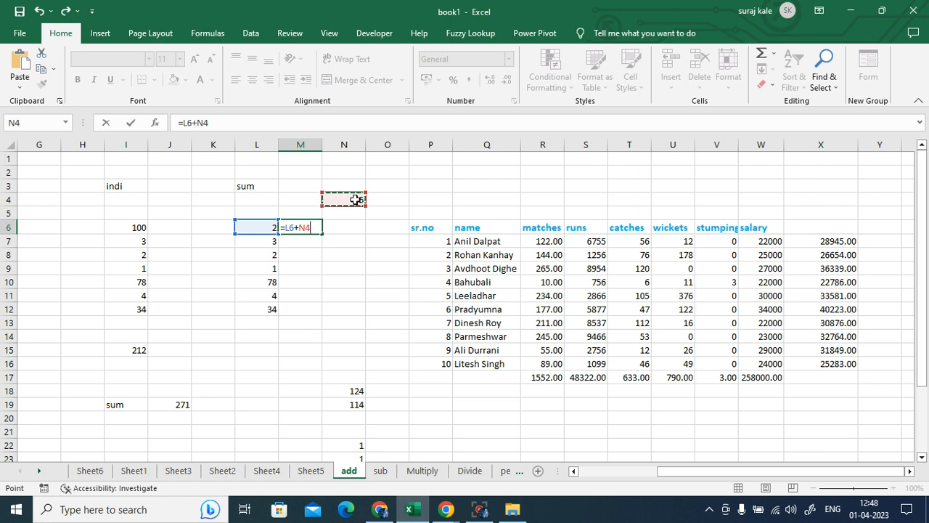
double_click(304, 228)
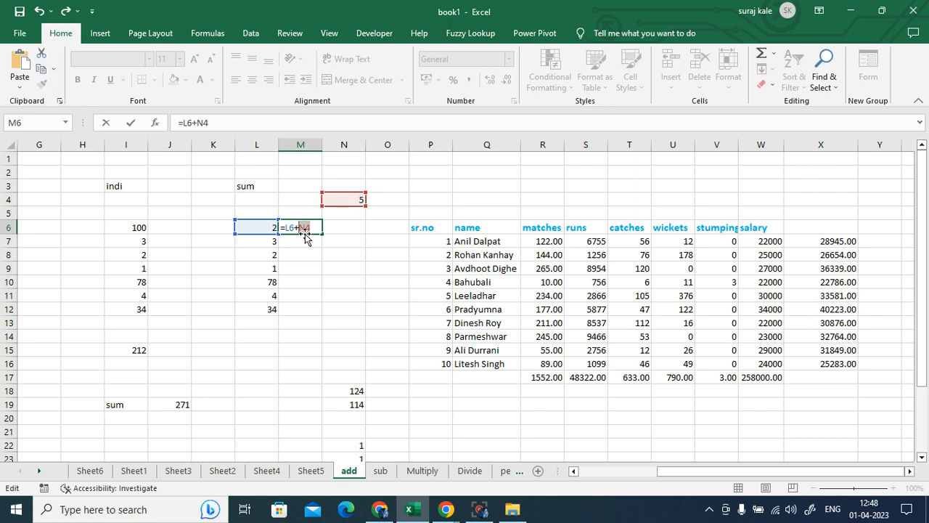
key(F4)
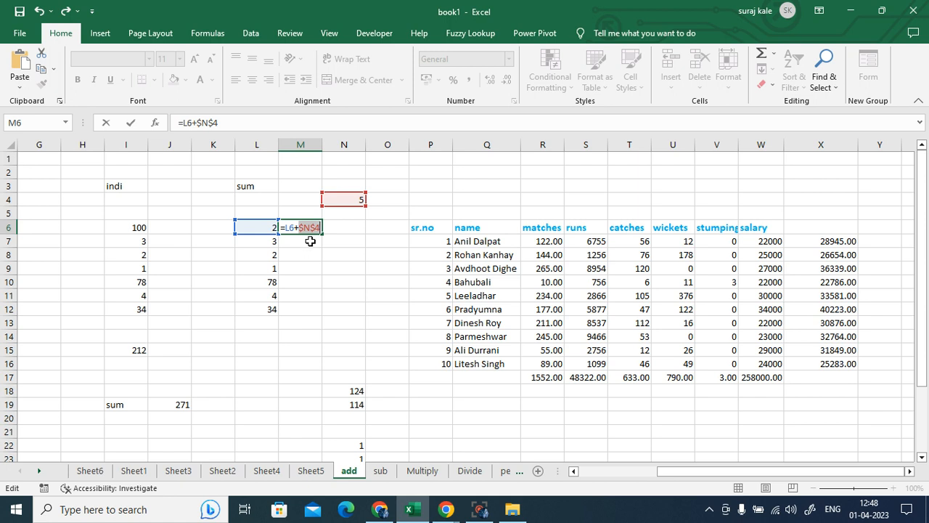
Remove $N$4 from the M6 formula, reference N4 again, make it absolute and commit =L6+$N$4
click(323, 230)
key(BackSpace)
key(BackSpace)
key(BackSpace)
key(BackSpace)
click(345, 201)
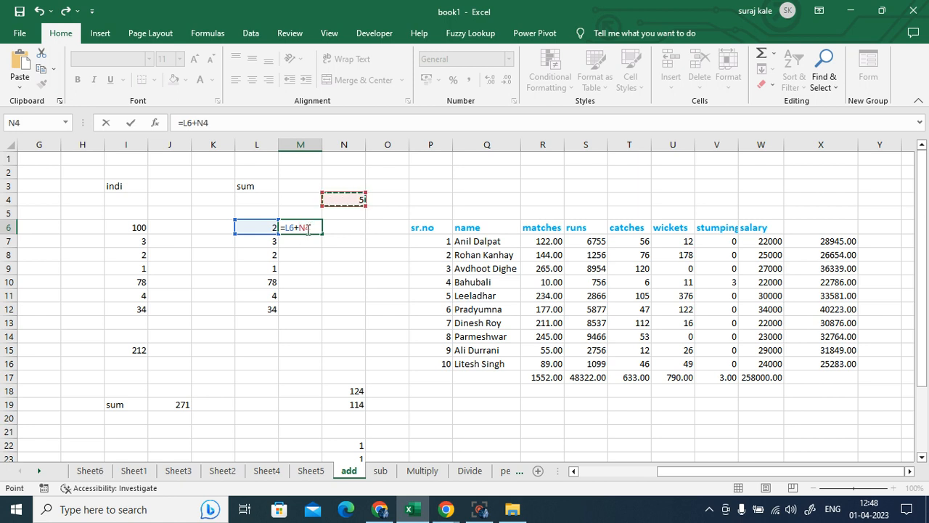
key(F4)
key(Return)
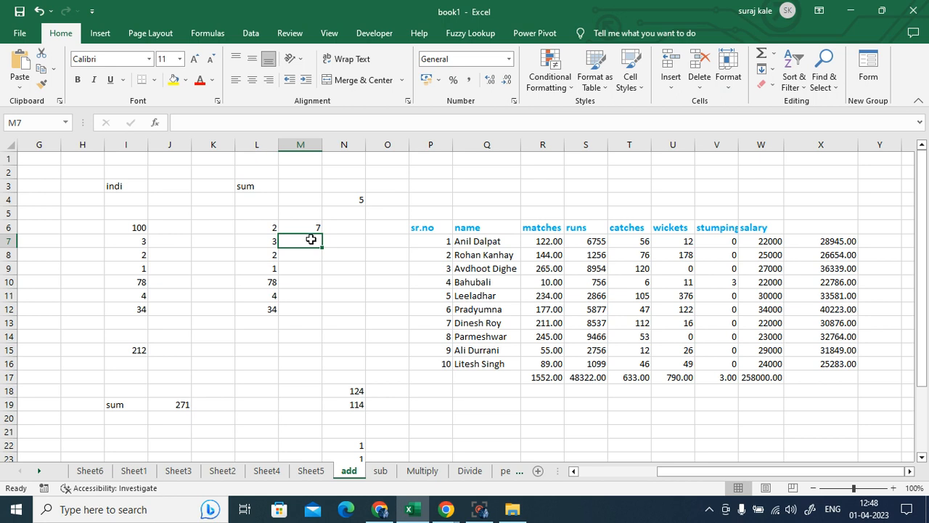
Fill the M6 formula down through M12 and select M6:M12 to review the results
click(290, 226)
drag(321, 233, 322, 314)
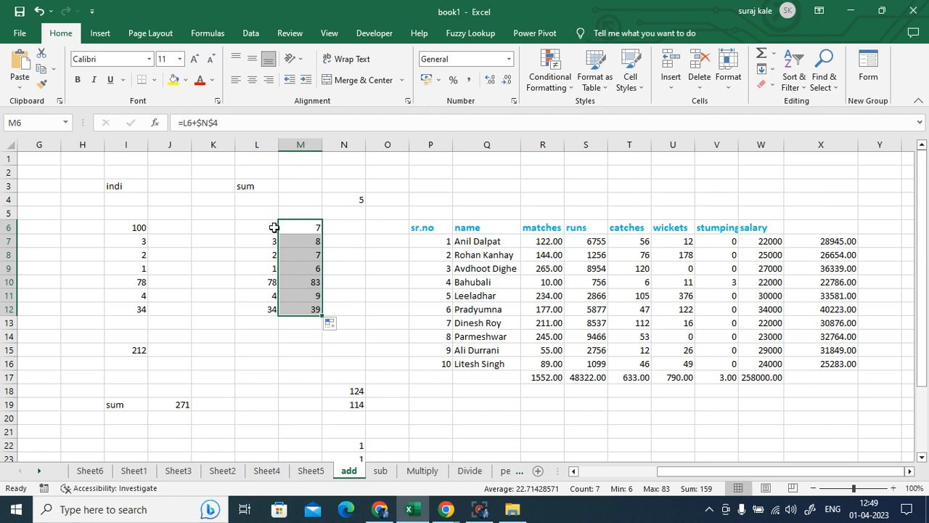
click(302, 226)
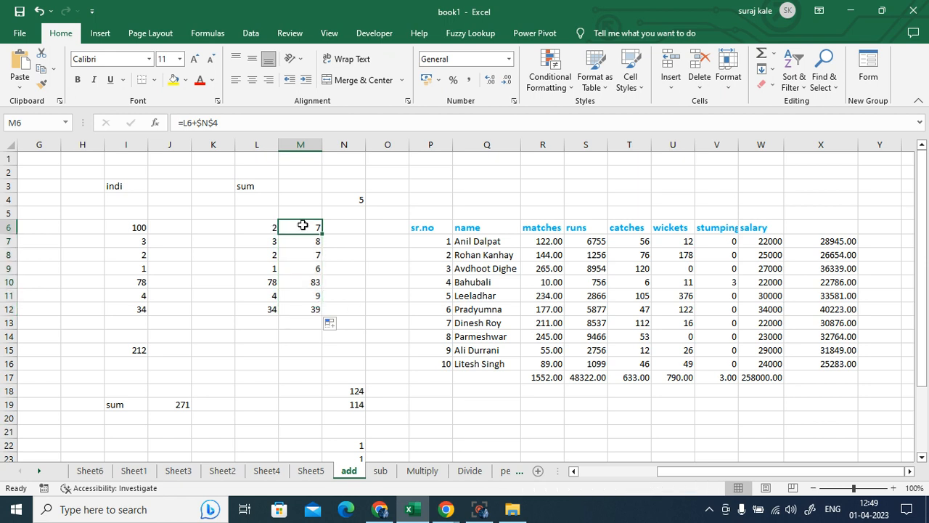
drag(303, 226, 305, 307)
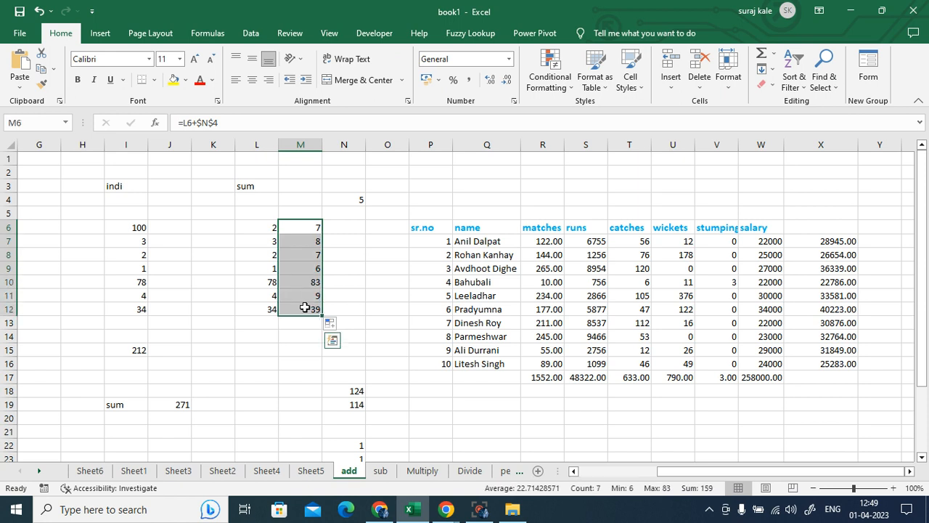
Clear the formula results from M6:M12
key(Delete)
drag(446, 336, 449, 348)
click(301, 219)
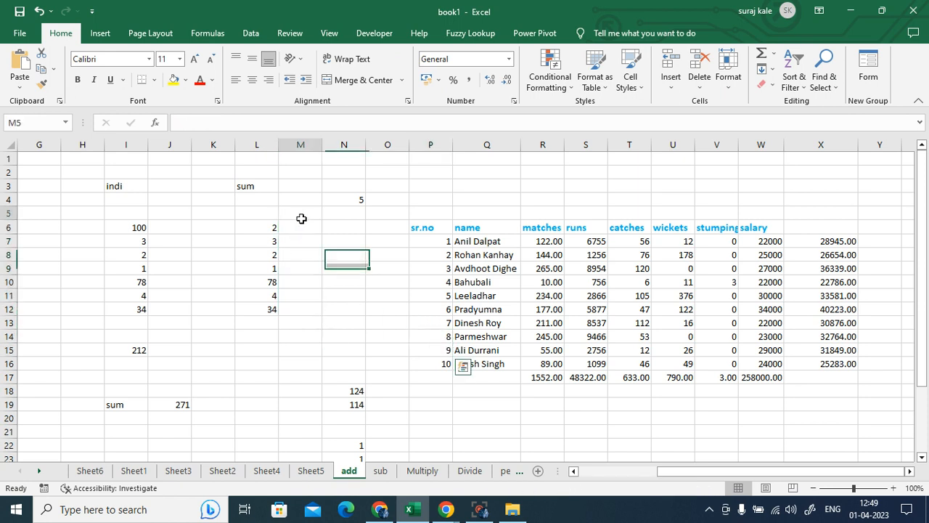
Enter =L6+$N$4 in M6, referencing L6 and N4 and making the N4 reference absolute
click(304, 226)
text(=)
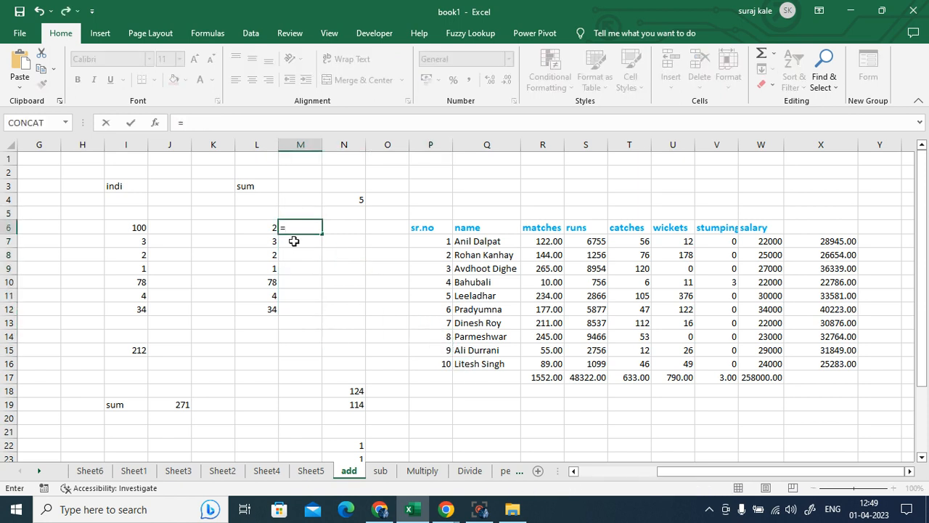
click(265, 226)
text(+)
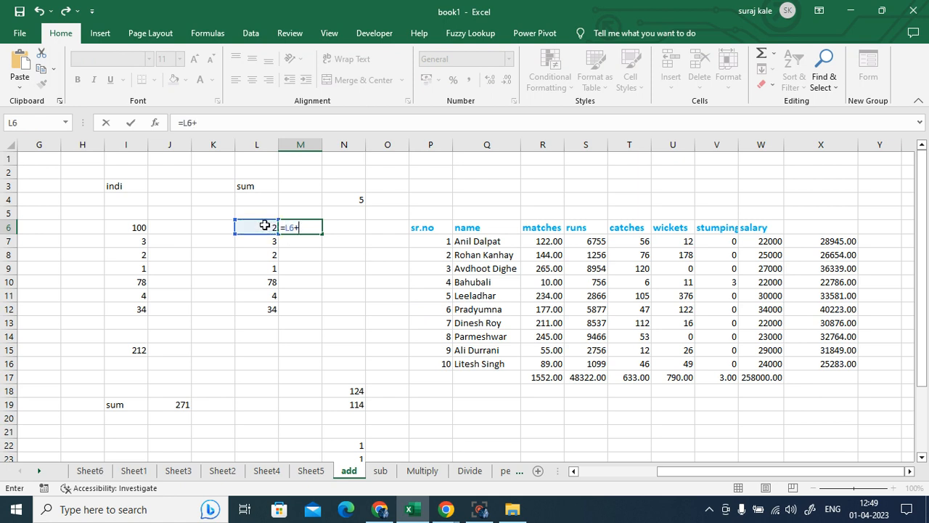
click(356, 200)
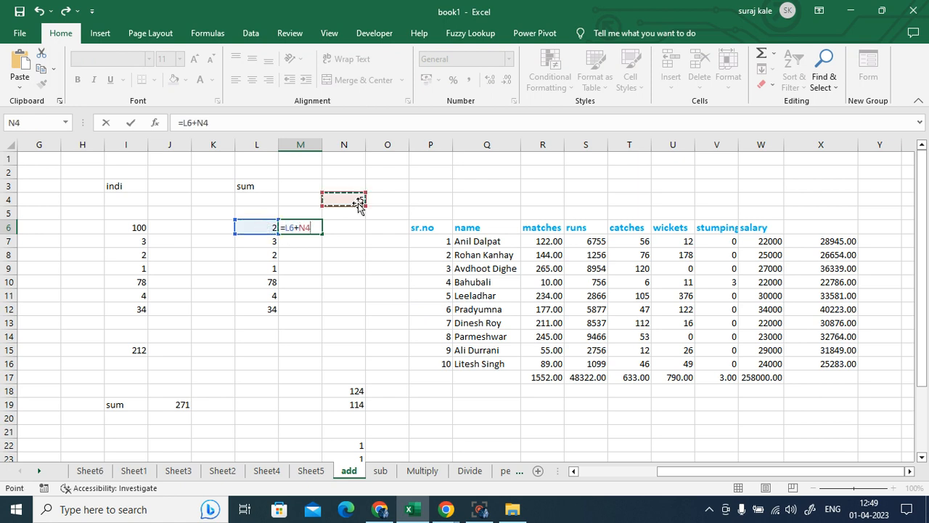
double_click(302, 228)
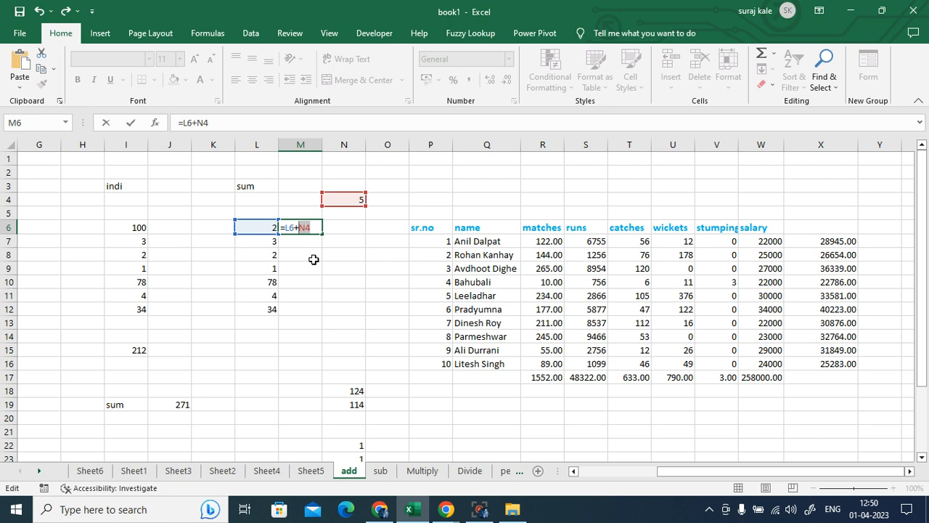
key(F4)
key(Return)
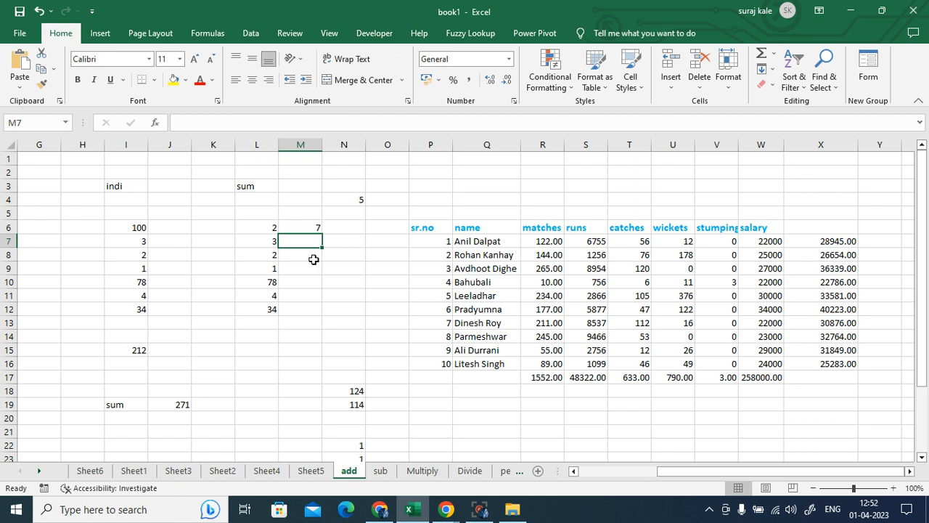
Inspect the cell references in the M6 addition formula and clear M6
key(Up)
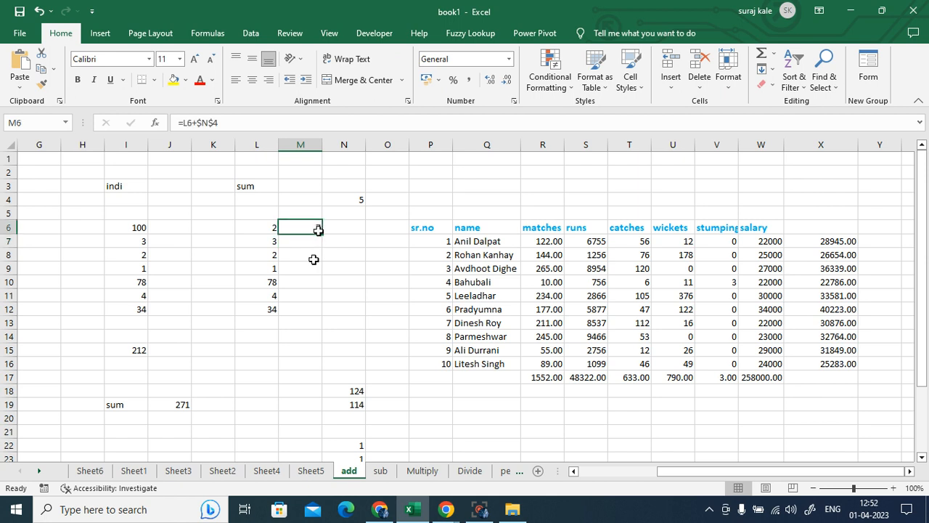
key(F2)
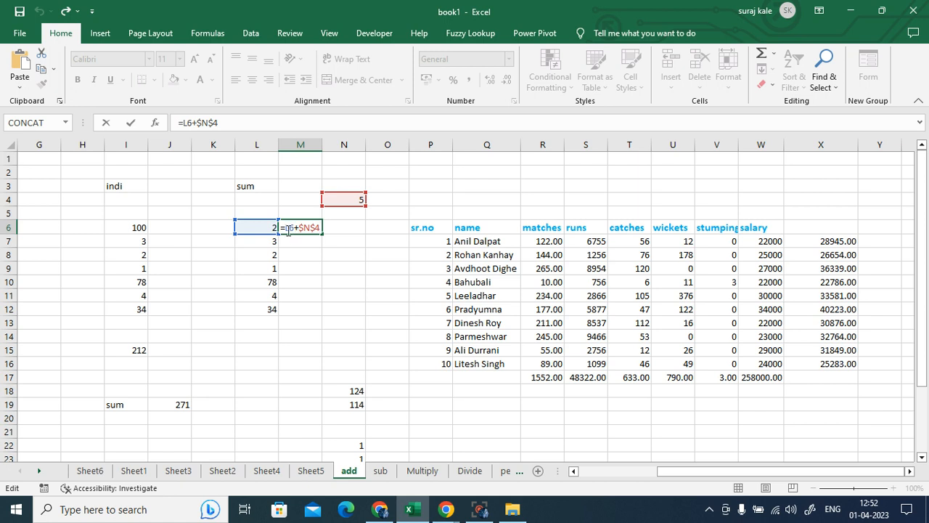
key(Return)
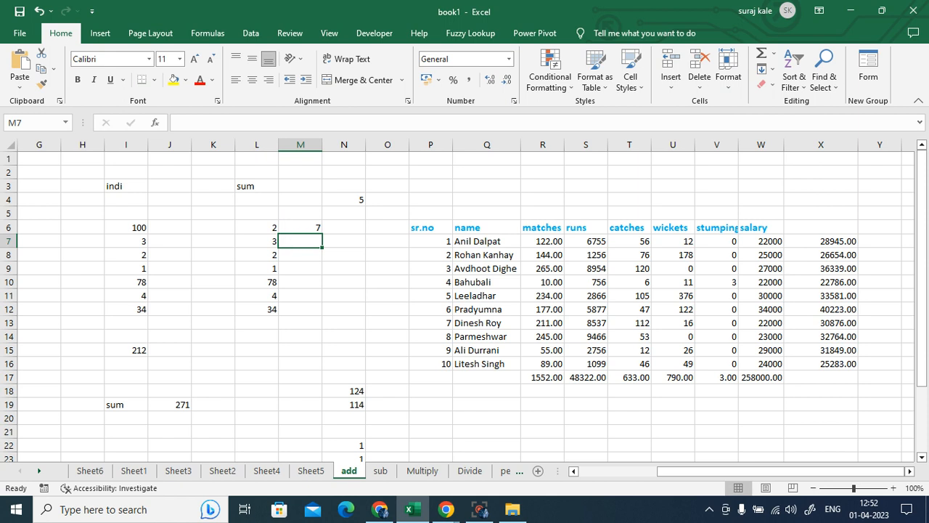
click(305, 221)
key(Delete)
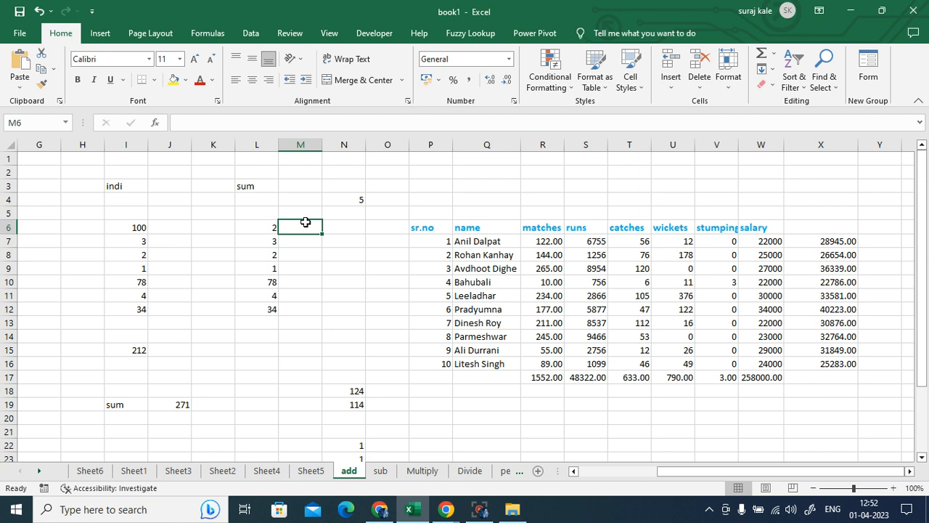
Start a SUM formula in M6 with L6 and N4 as separate arguments
click(275, 227)
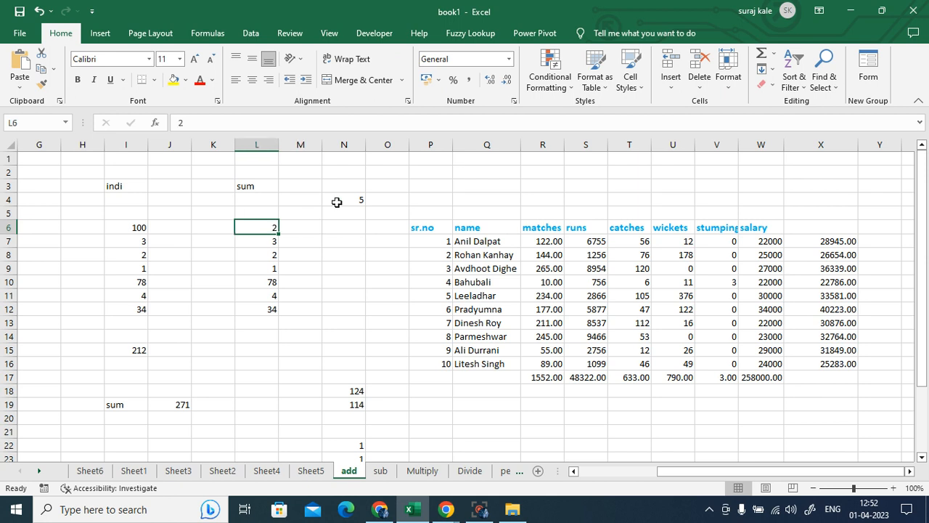
click(362, 202)
click(301, 227)
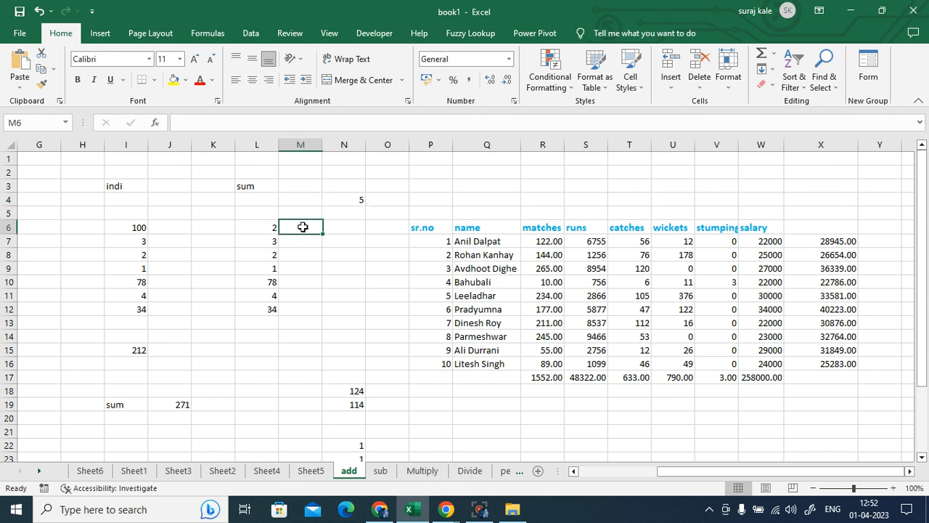
text(=sum)
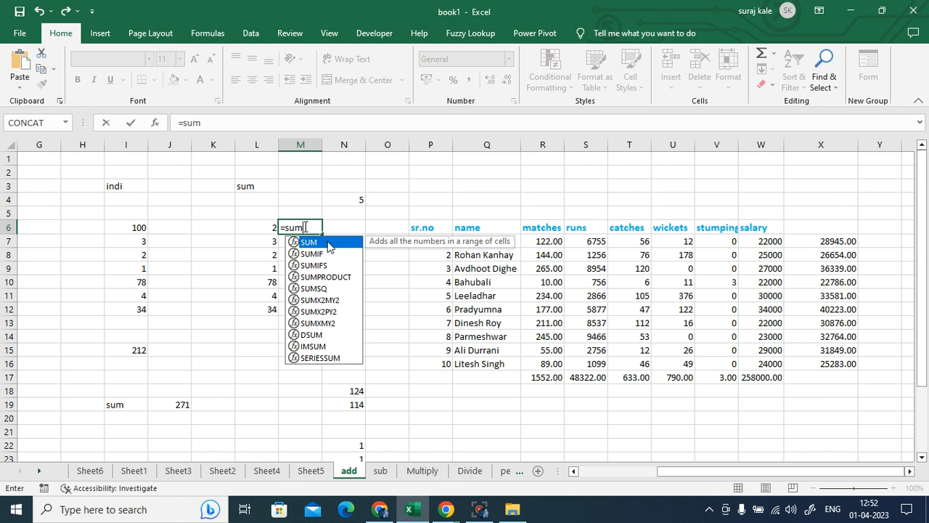
double_click(327, 241)
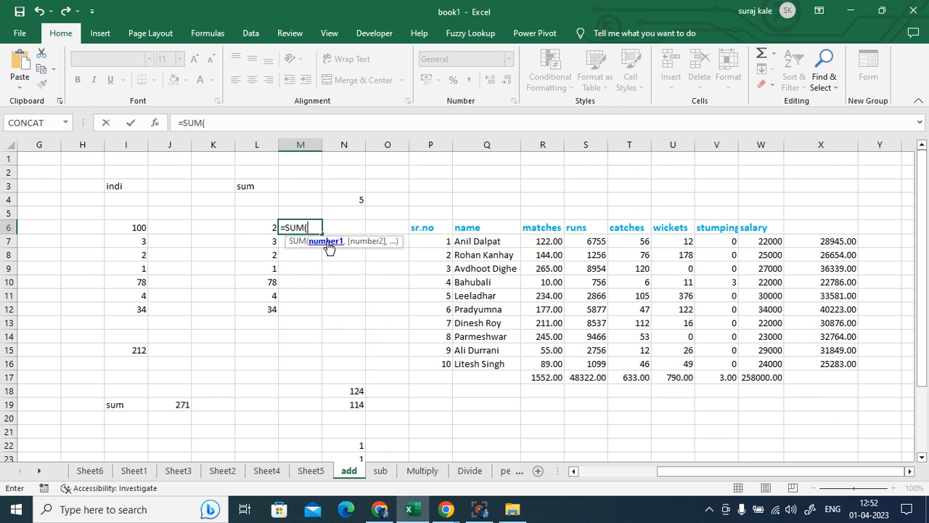
click(259, 228)
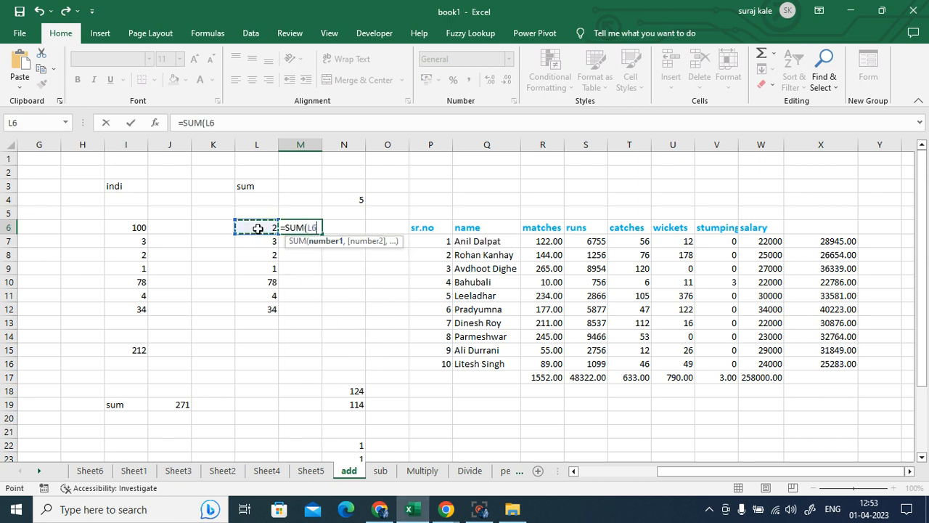
text(,)
click(359, 199)
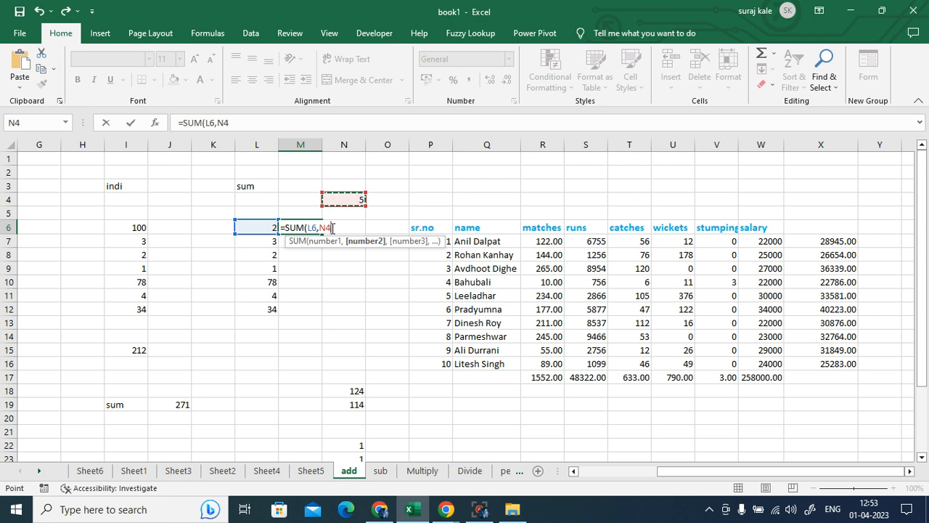
Make N4 absolute to complete =SUM(L6,$N$4) in M6 and fill the formula down through M12
double_click(320, 228)
key(F4)
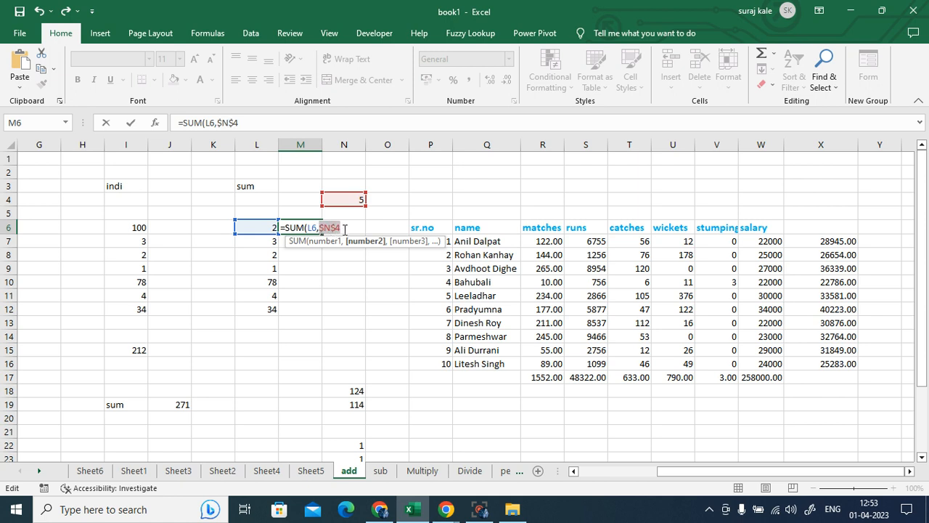
click(344, 228)
text())
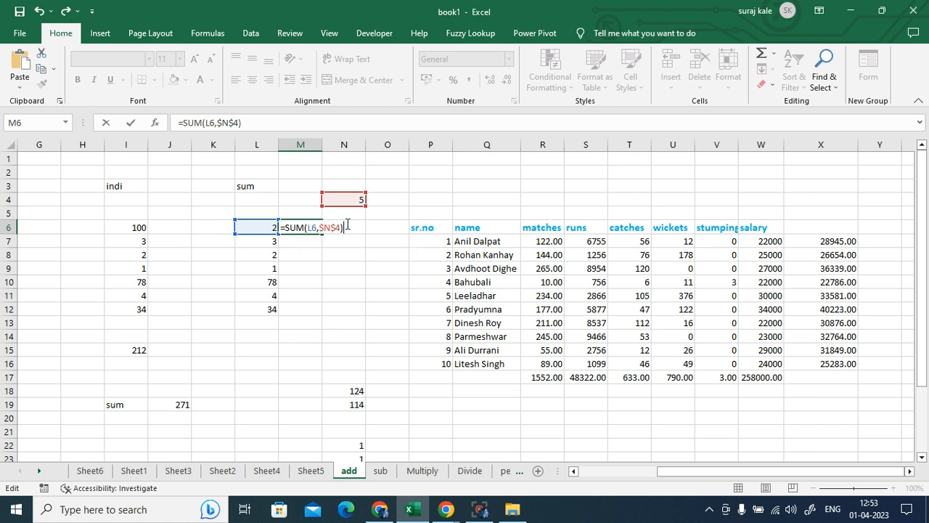
key(Return)
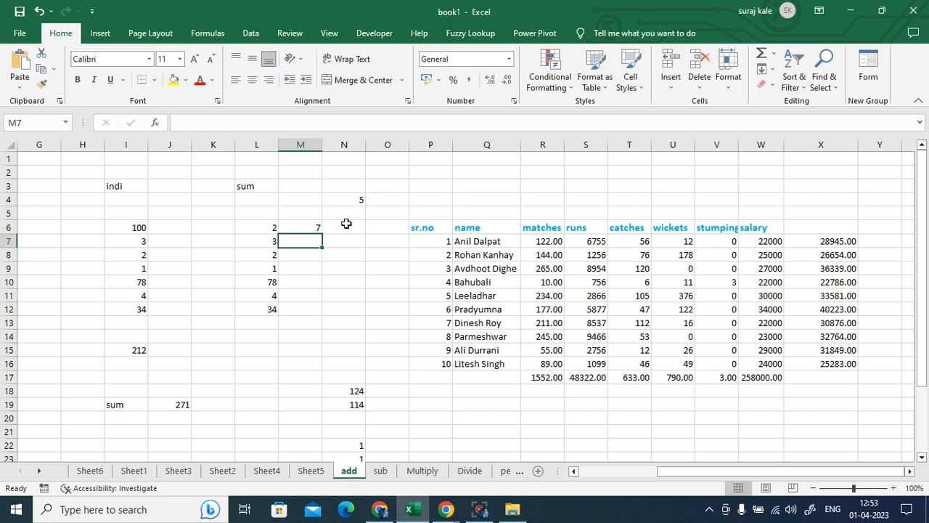
click(316, 228)
double_click(322, 234)
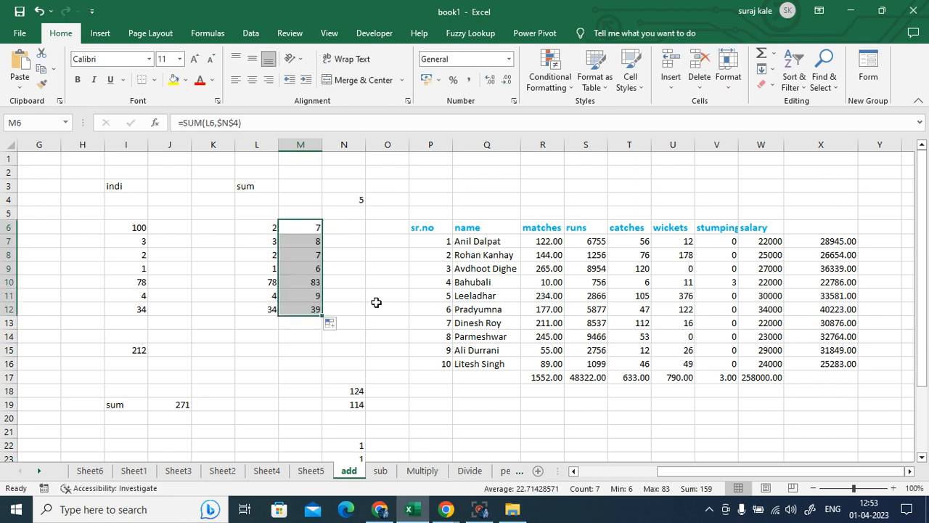
Examine which cells the M6 SUM formula references, leaving the formula as it is
click(306, 230)
double_click(306, 230)
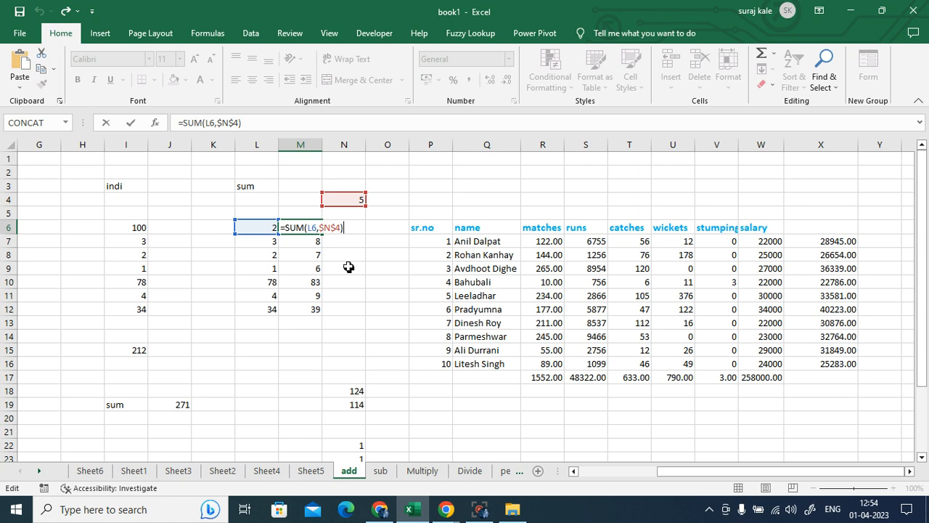
click(348, 267)
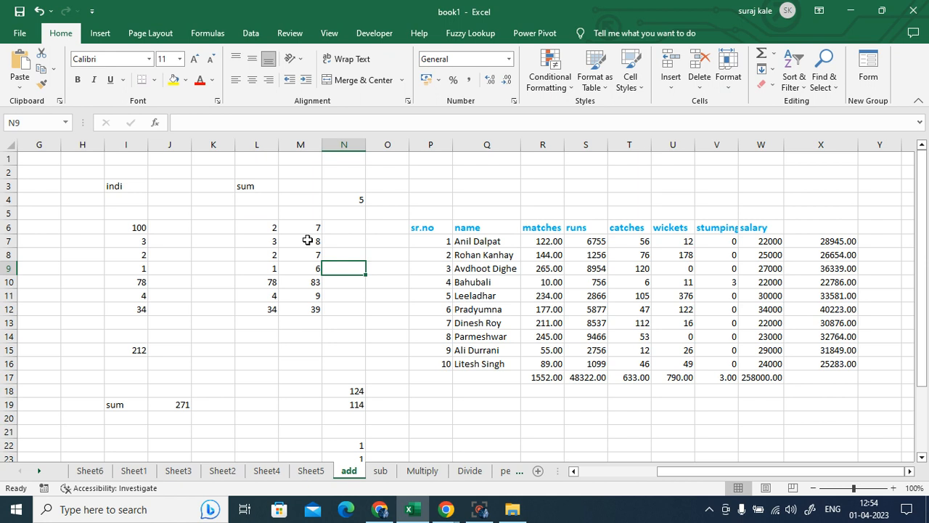
click(307, 230)
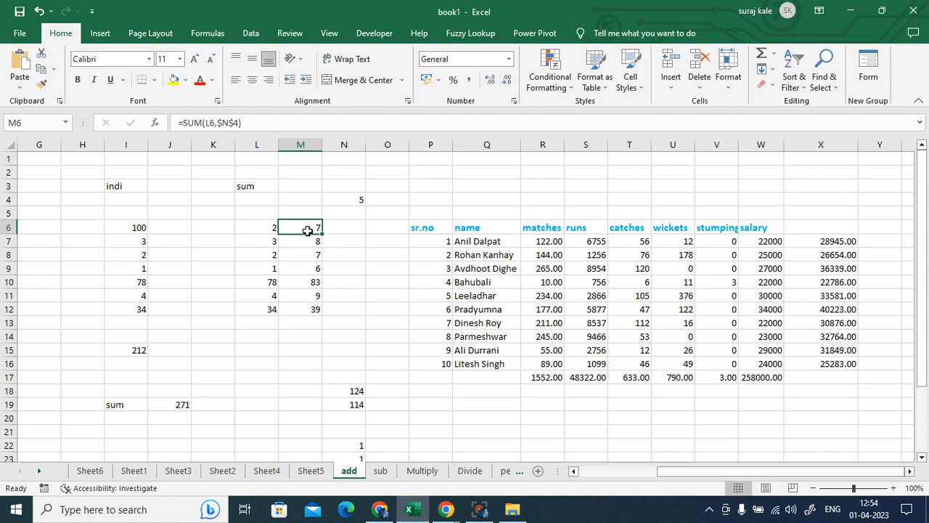
key(F2)
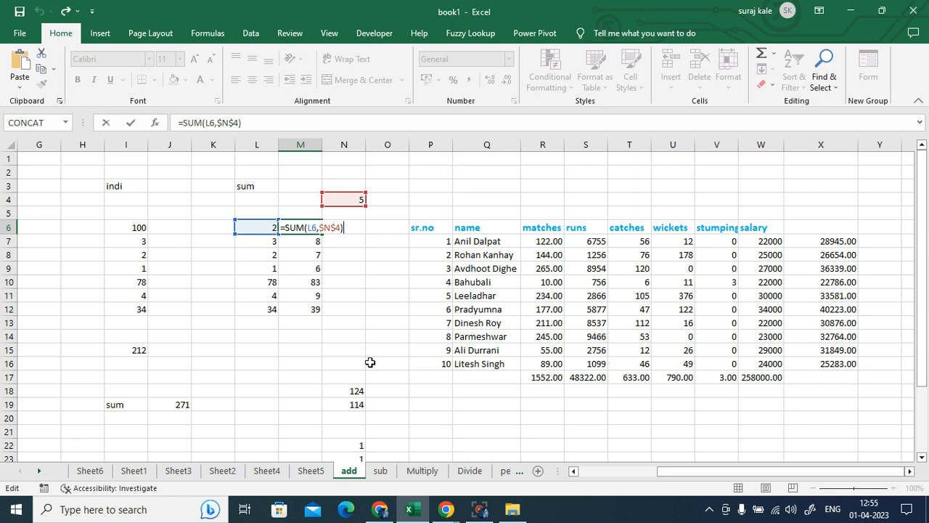
key(ctrl+Return)
click(419, 351)
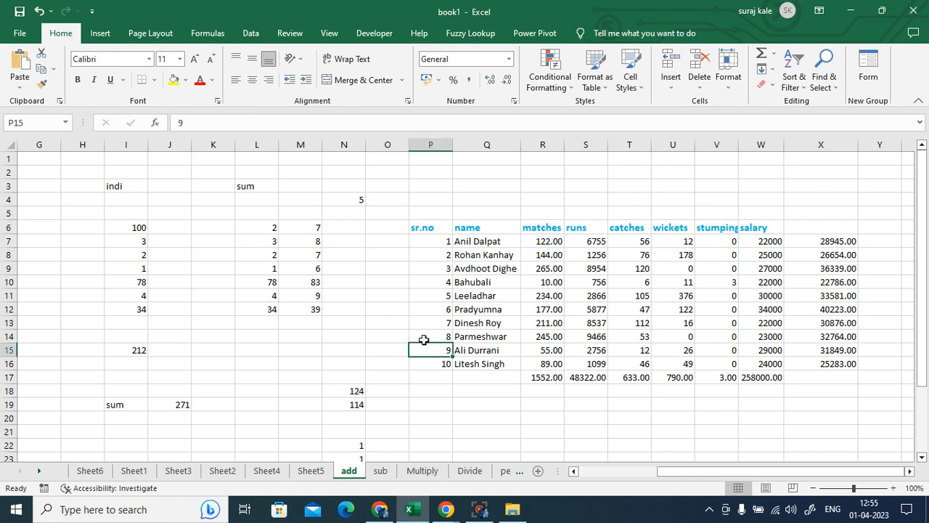
Switch to the sub sheet and enter the direct subtraction =44-11 in D15
click(381, 471)
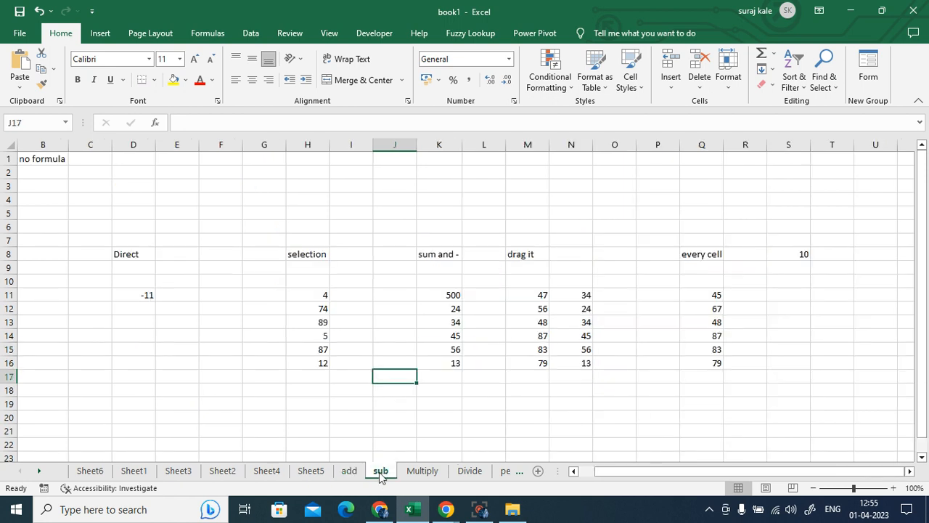
click(454, 419)
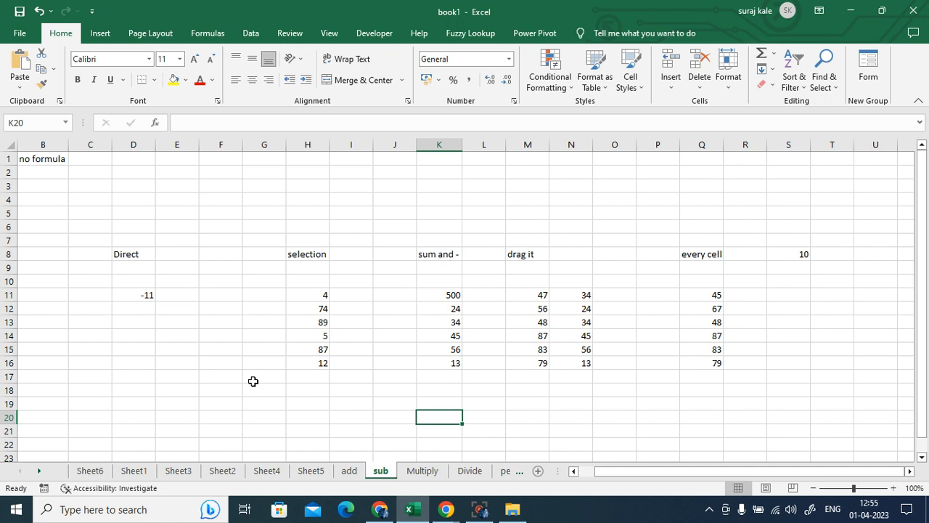
click(129, 349)
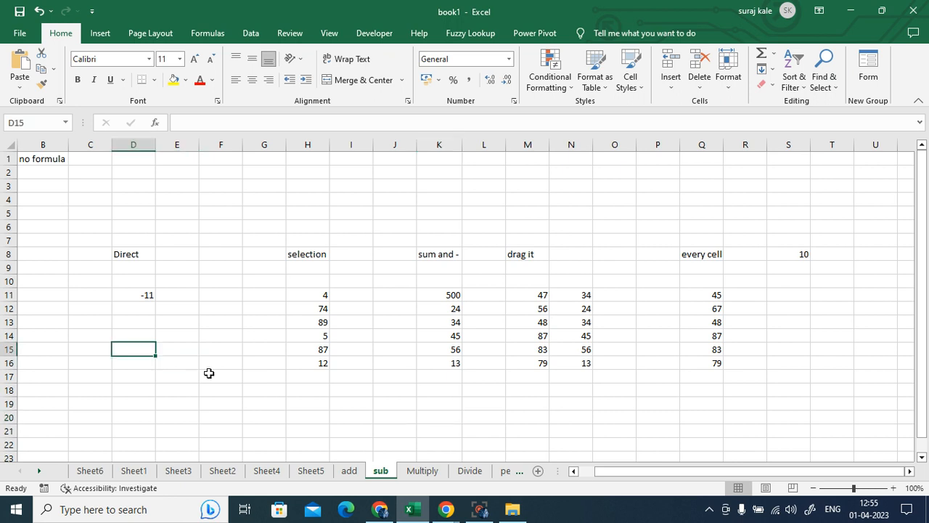
text(=)
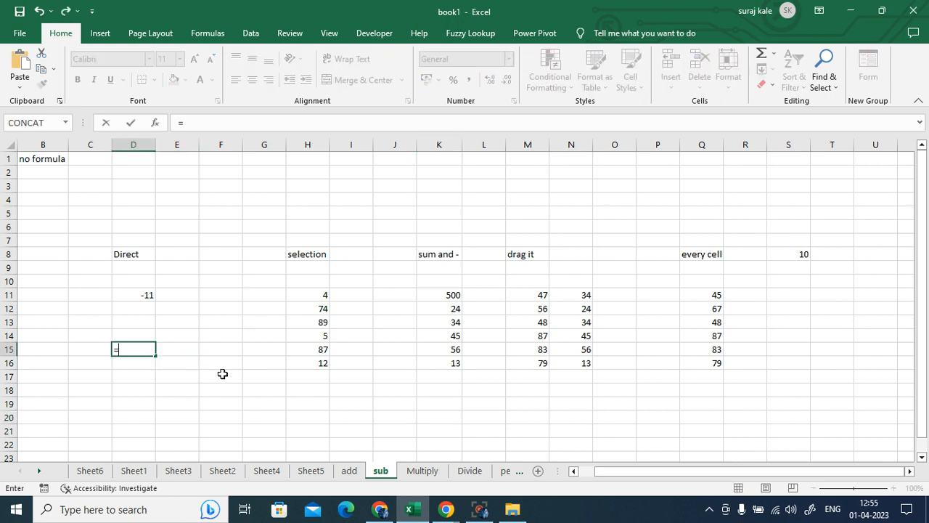
text(44-11)
key(Return)
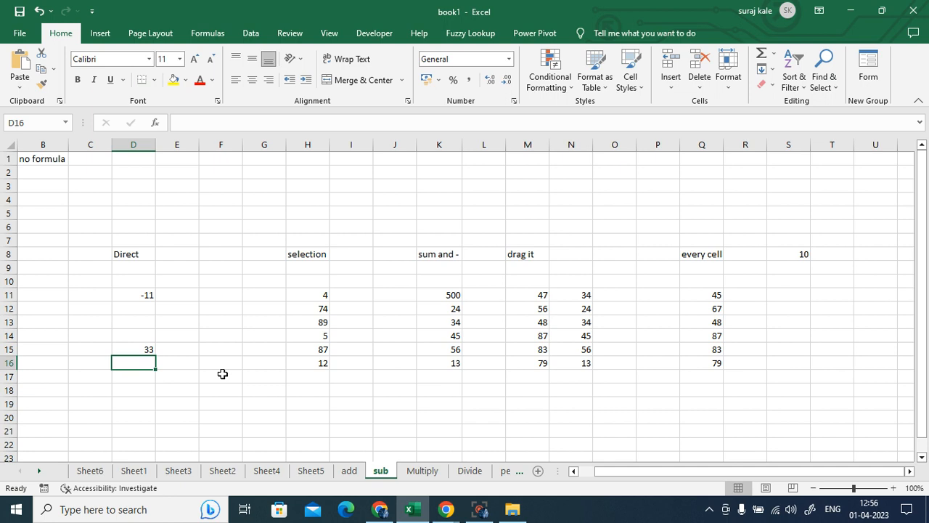
Begin a formula in H18 below the selection list
click(309, 388)
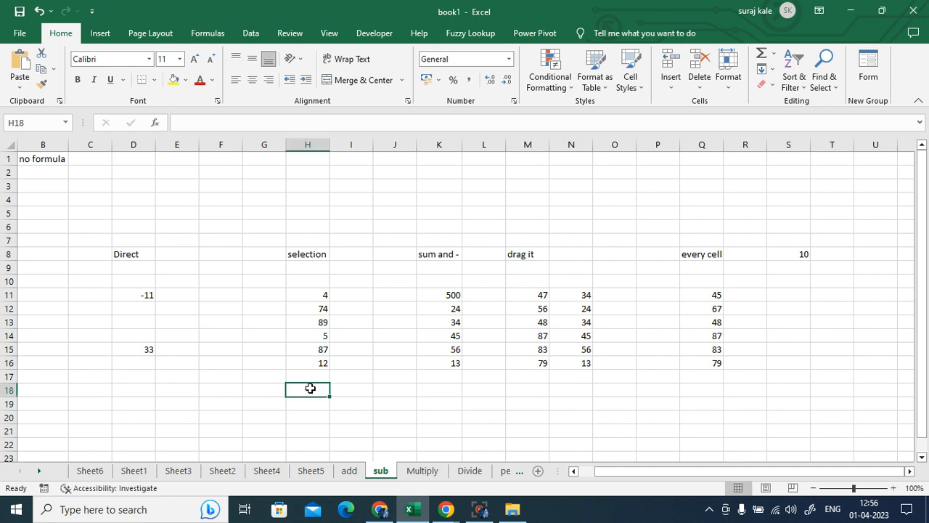
text(=)
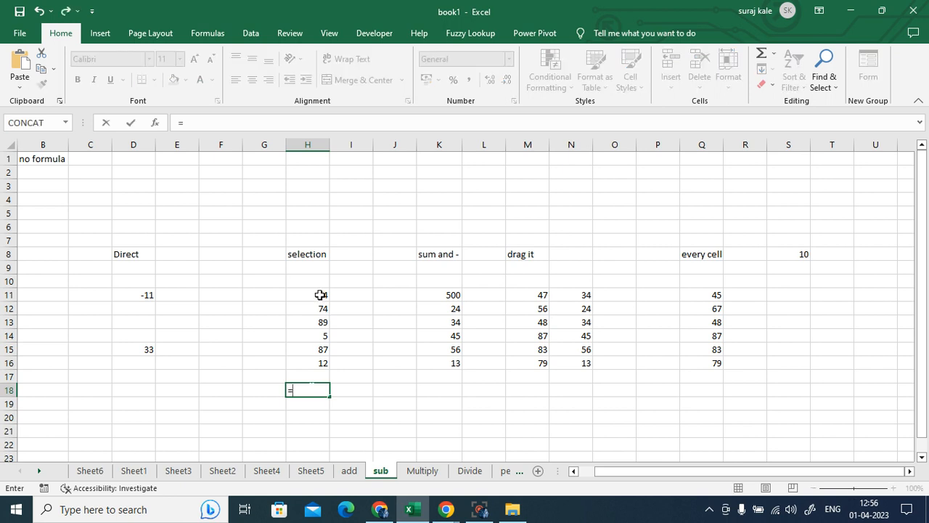
Complete the subtraction formula in H18 as =H15-H16-H11 and check its cell references
click(317, 349)
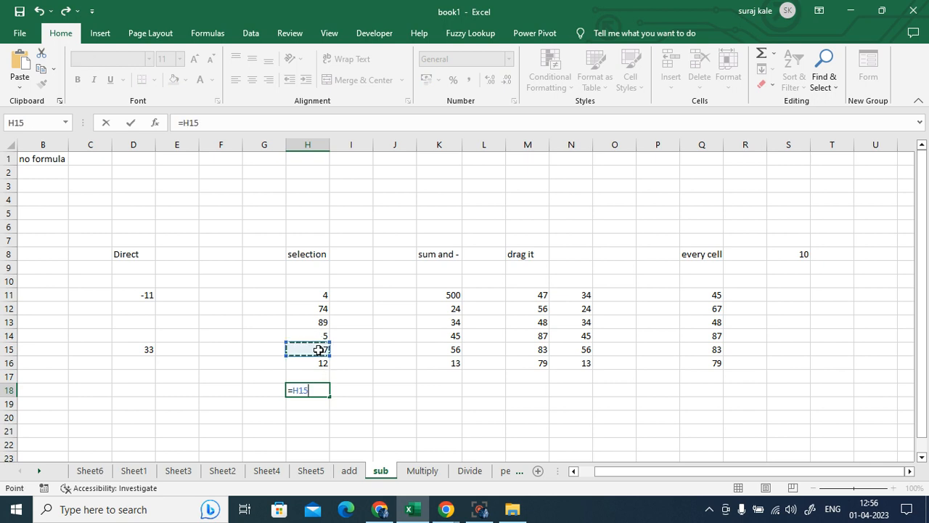
text(-)
click(320, 364)
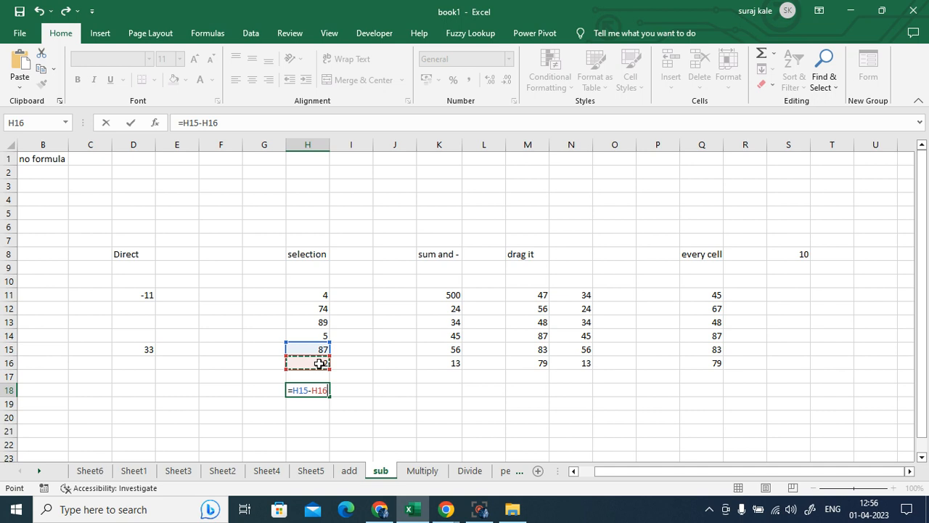
text(-)
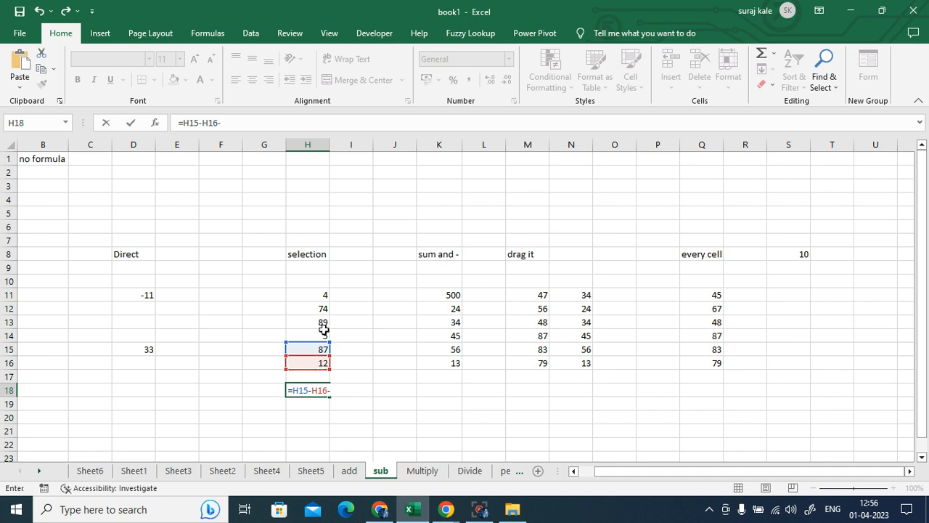
click(319, 296)
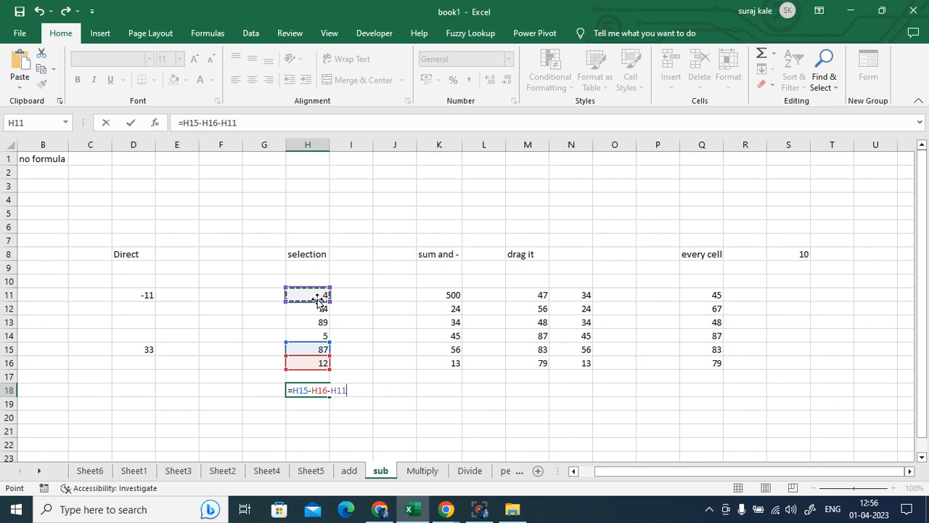
key(Return)
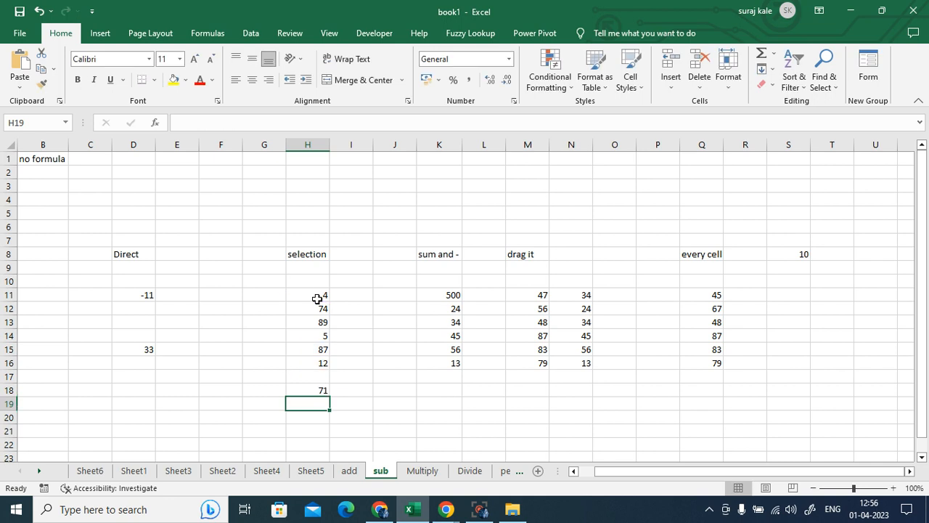
click(305, 388)
double_click(305, 388)
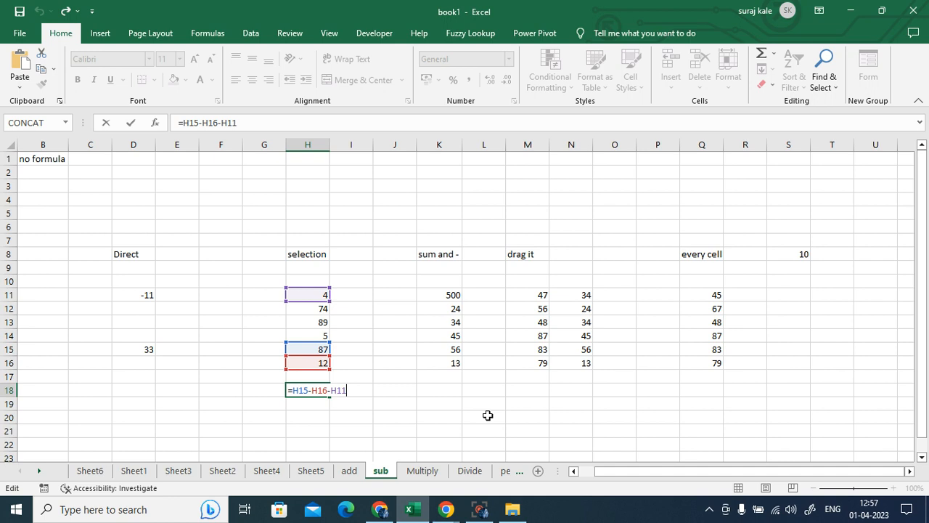
key(ctrl+Return)
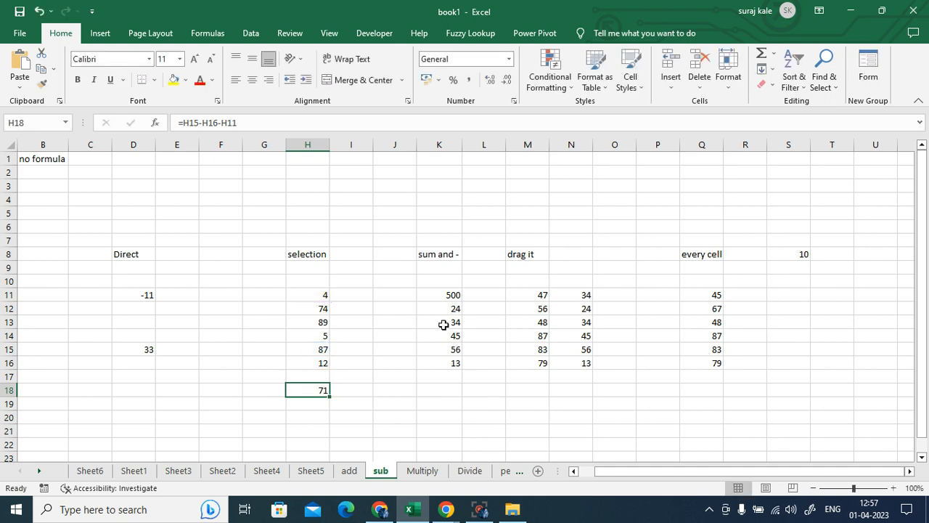
Subtract each value below K11 individually by entering =K11-K12-K13-K14-K15-K16 in K18
click(444, 296)
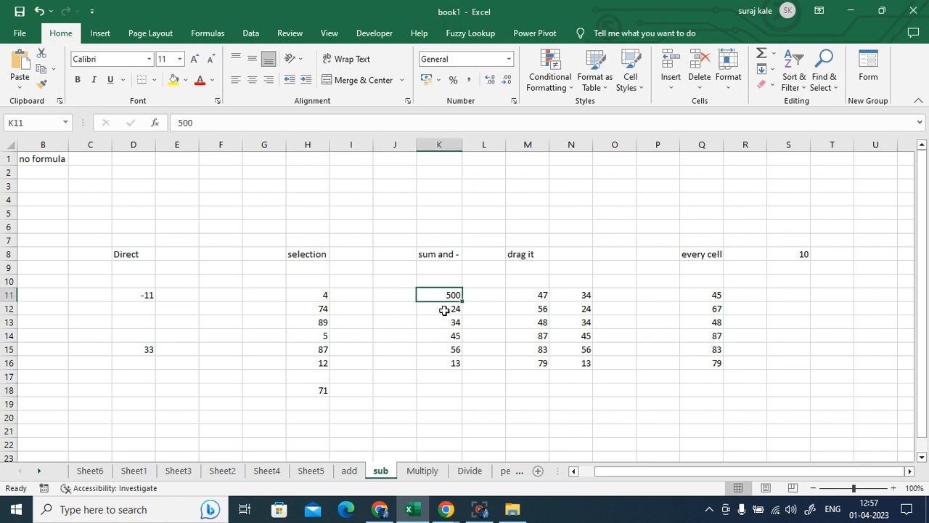
drag(444, 310, 454, 372)
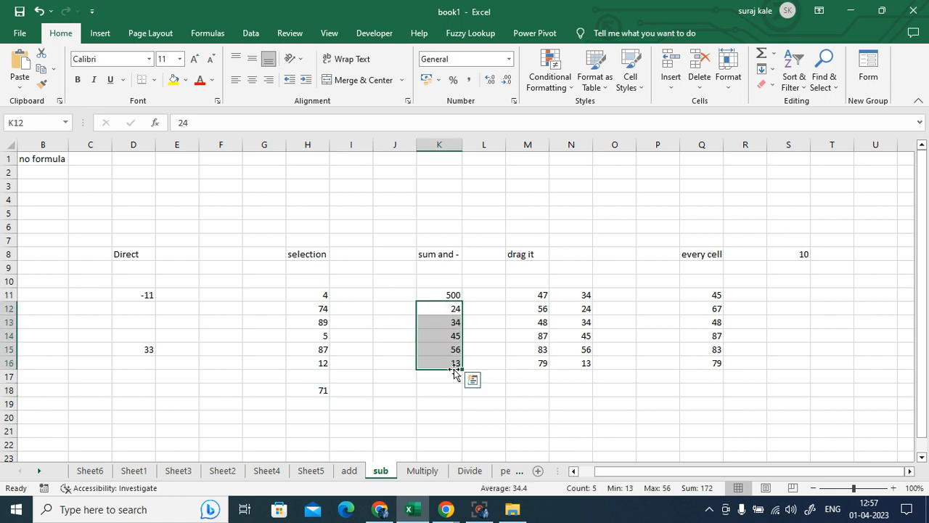
click(444, 296)
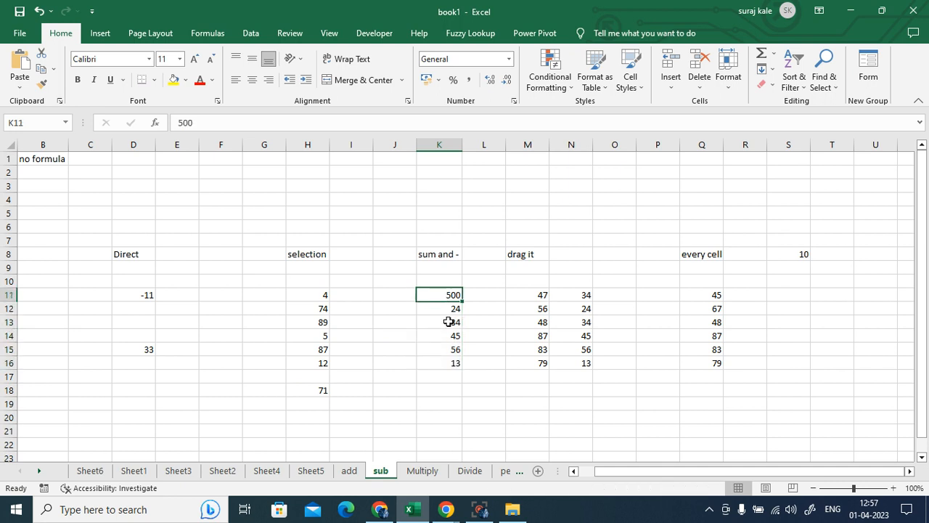
drag(437, 307, 444, 363)
click(435, 389)
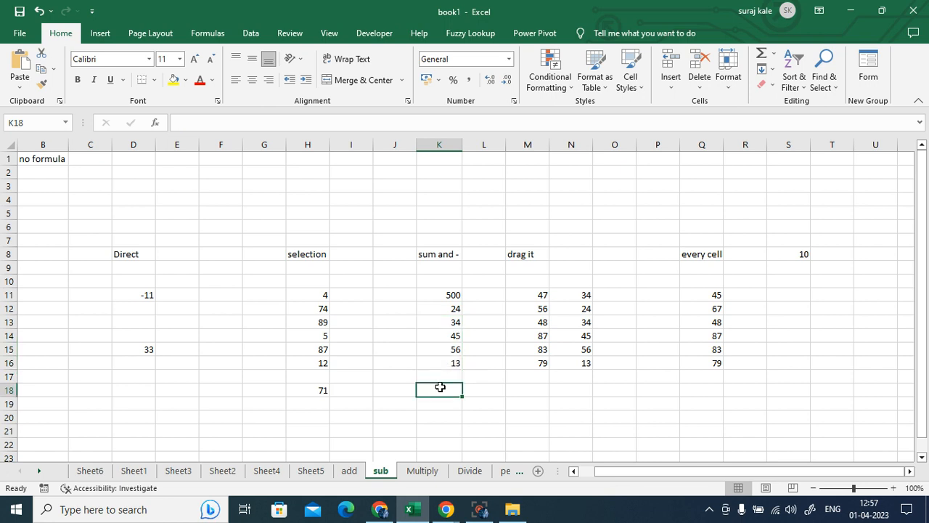
text(=)
click(444, 298)
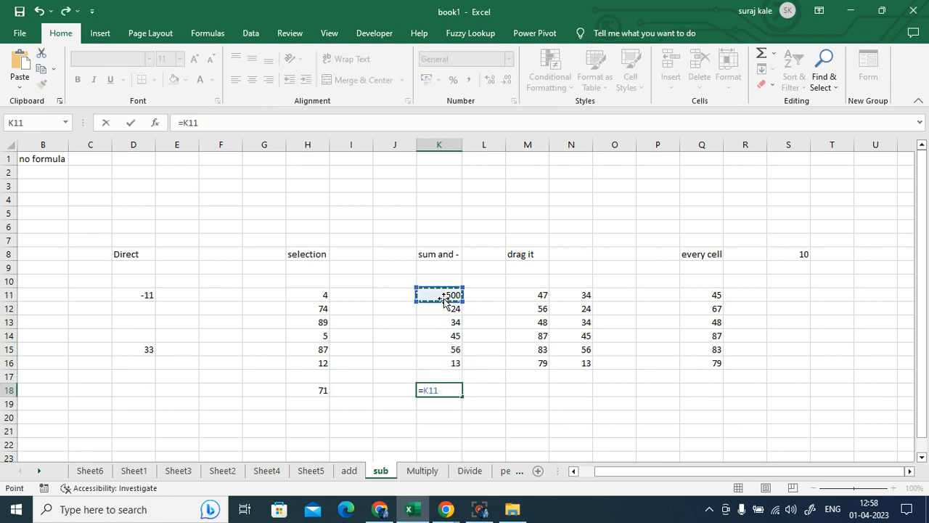
text(-)
click(450, 310)
text(-)
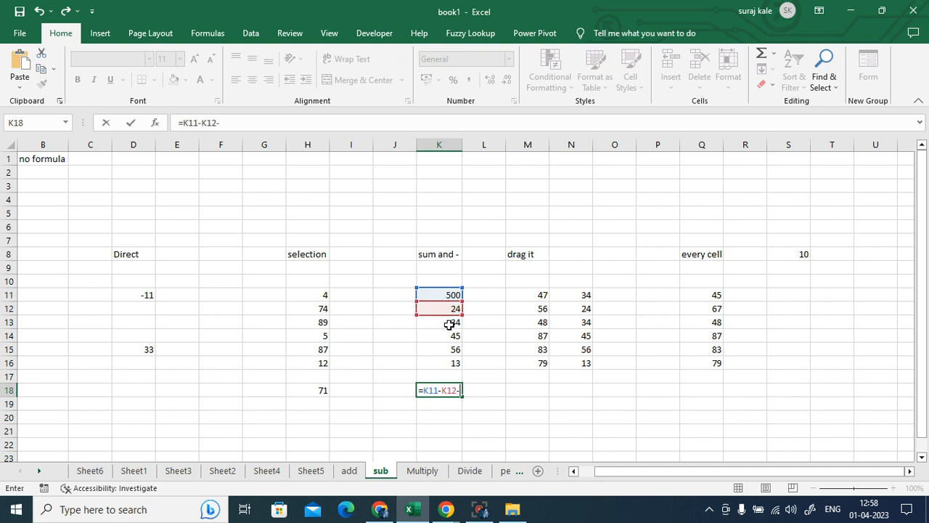
click(449, 325)
text(-)
click(450, 336)
text(-)
click(450, 350)
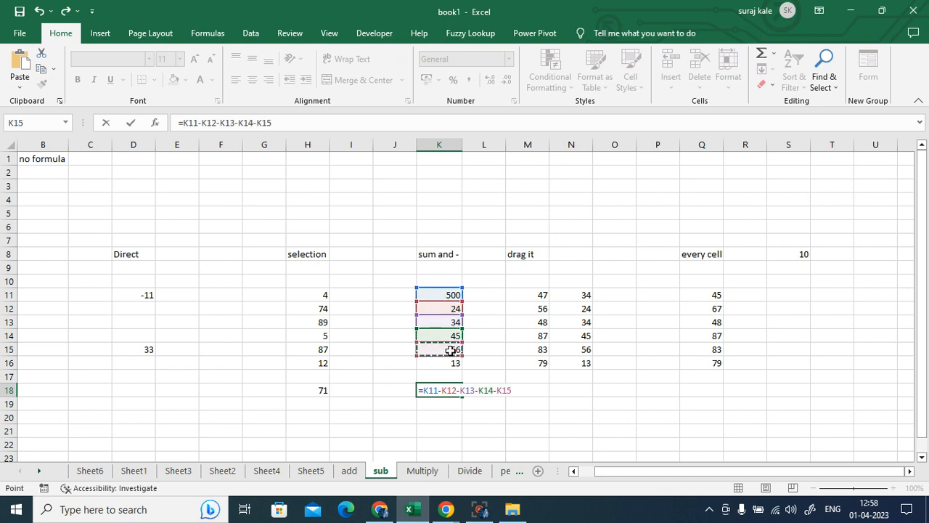
text(-)
click(446, 362)
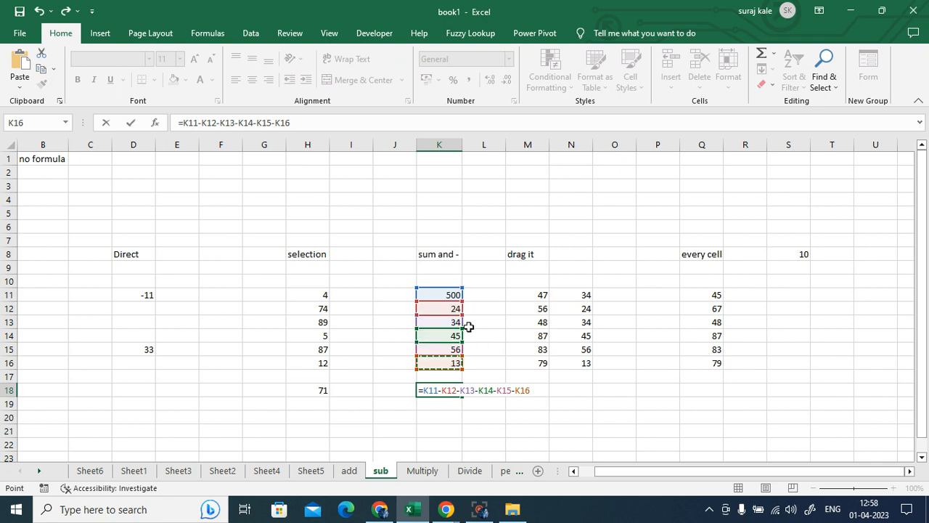
key(Return)
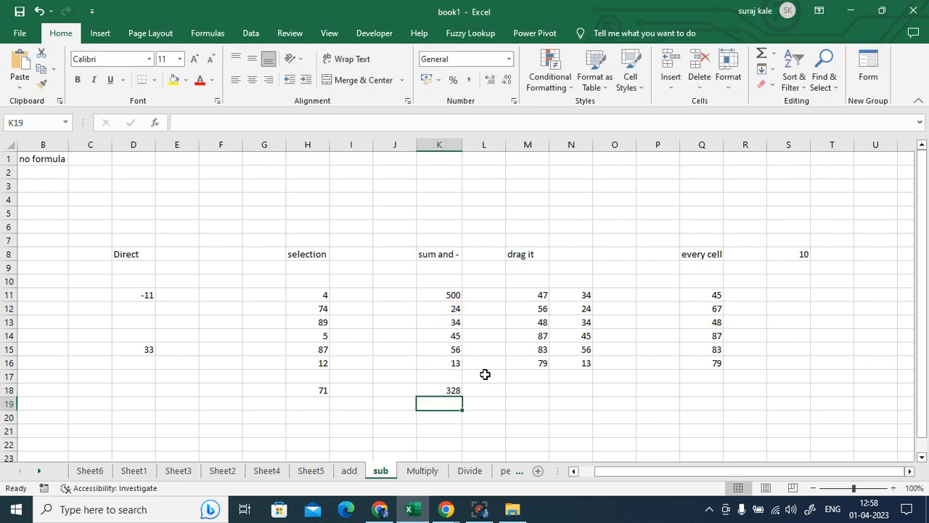
Clear the cell-by-cell subtraction formula from K18
click(445, 388)
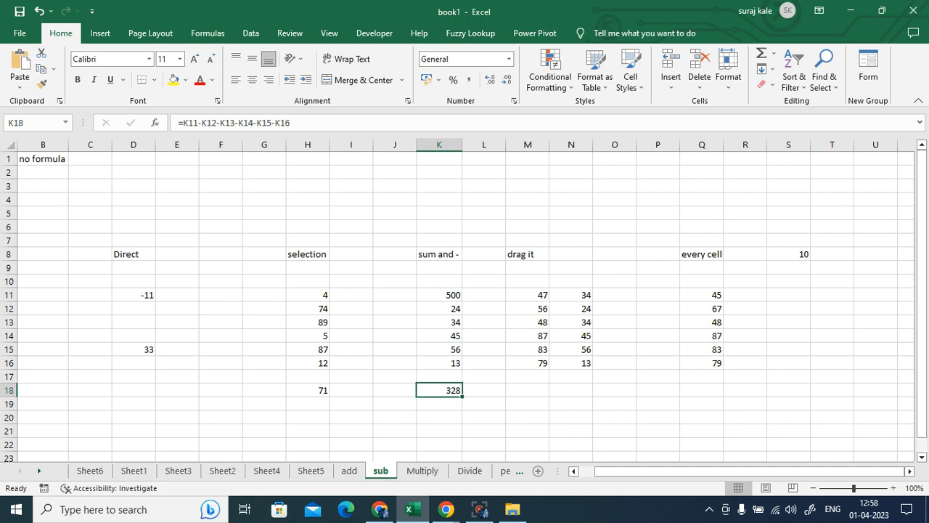
key(Delete)
click(526, 418)
Enter =K11-SUM(K12:K16) in K18 to subtract the total of the lower cells from K11
click(442, 392)
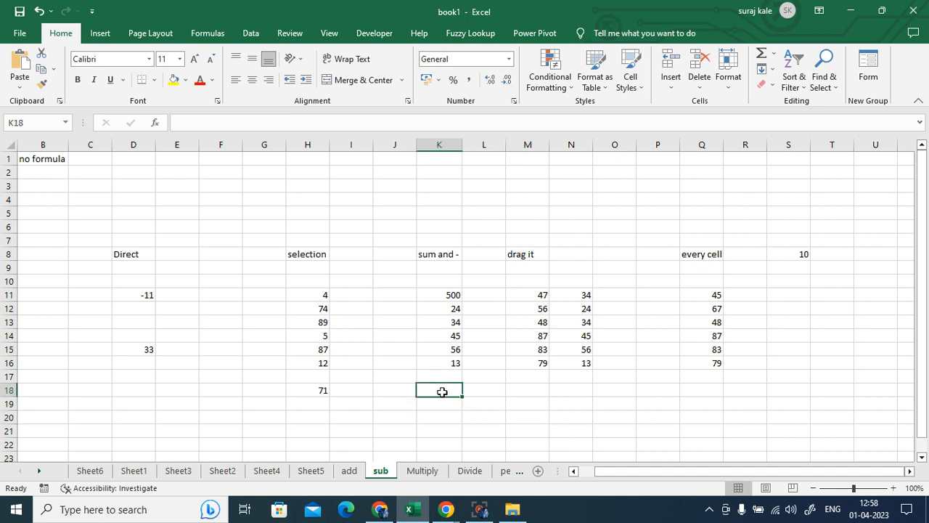
text(=)
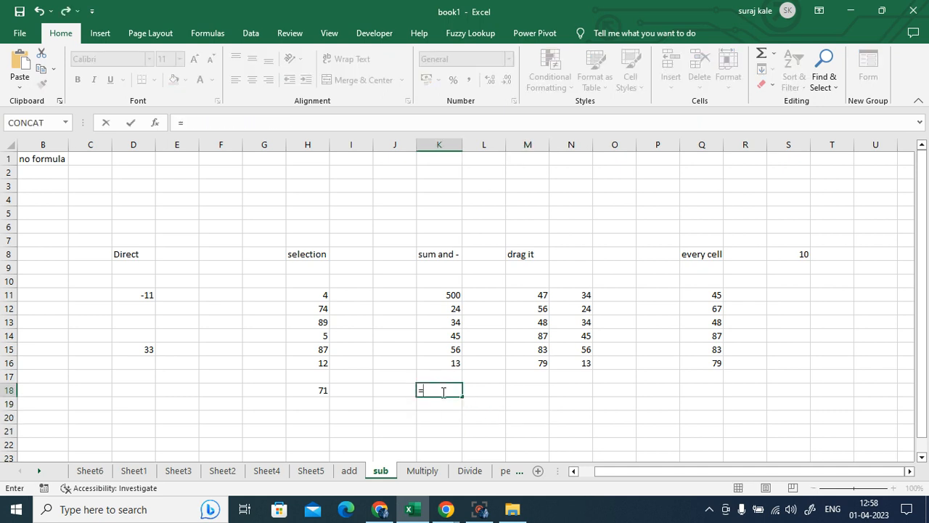
click(436, 294)
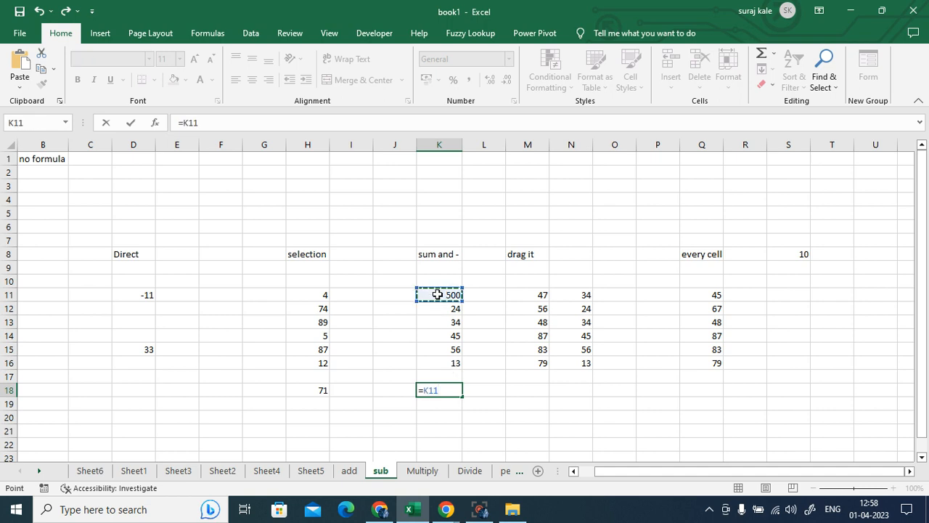
text(-)
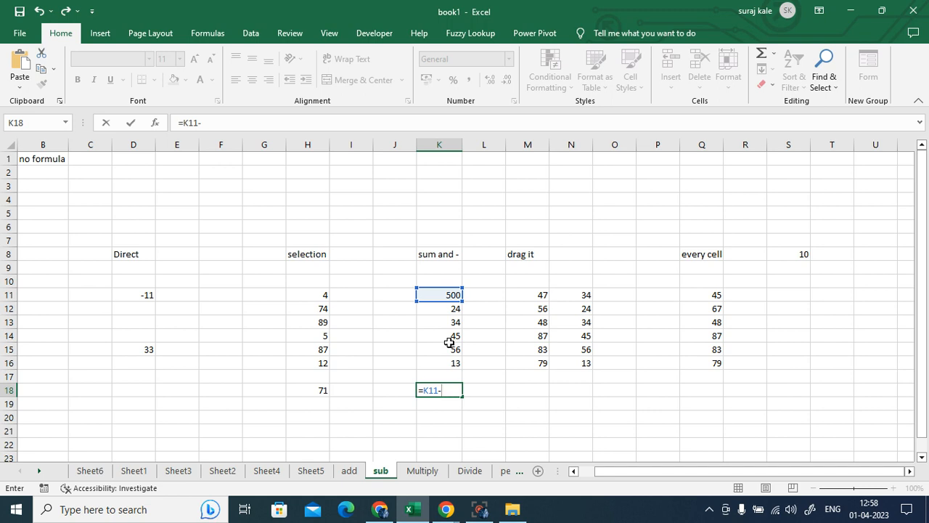
text(sum)
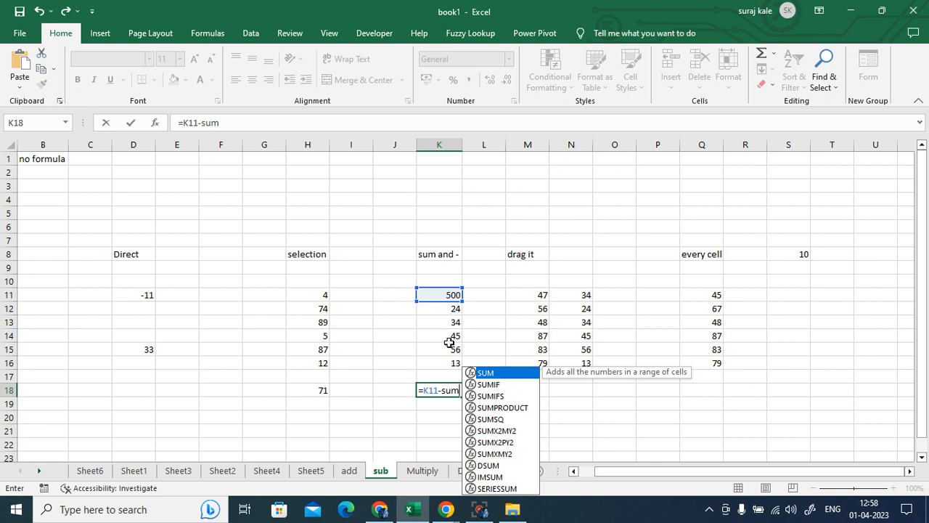
double_click(486, 374)
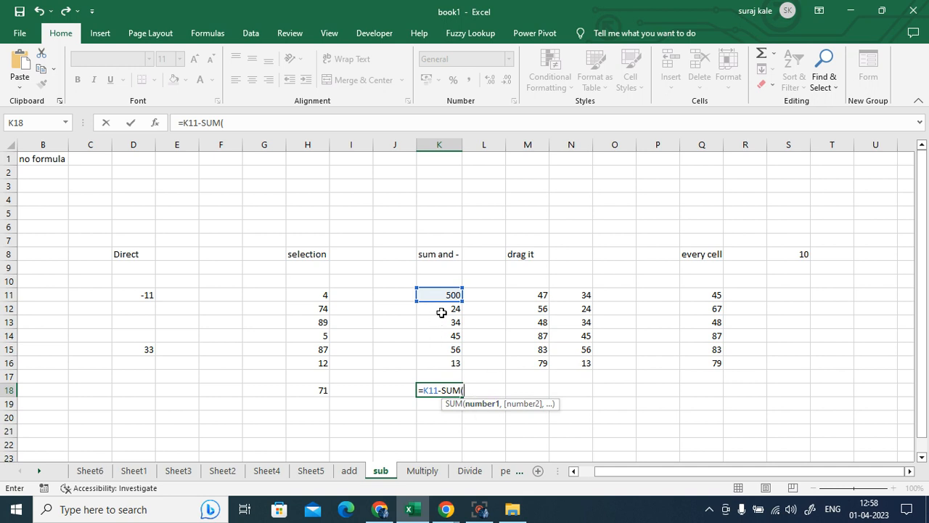
drag(442, 312, 444, 357)
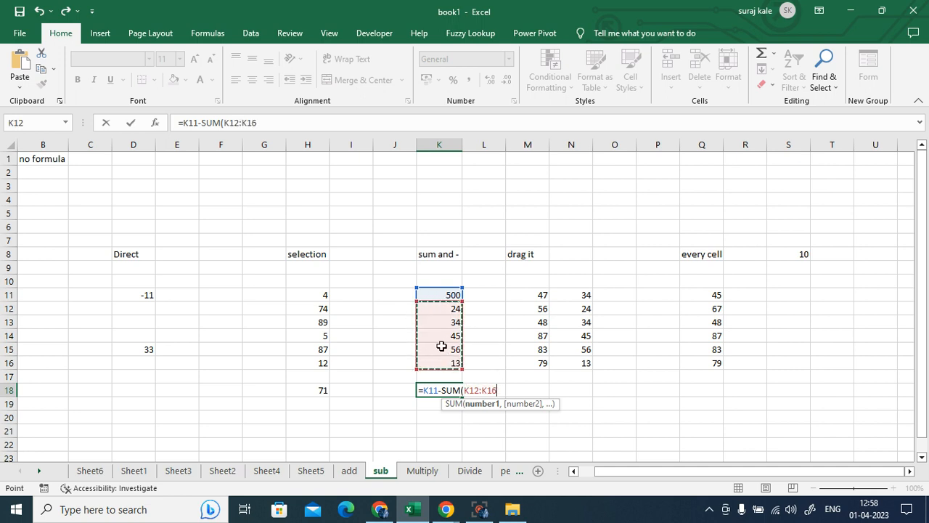
text())
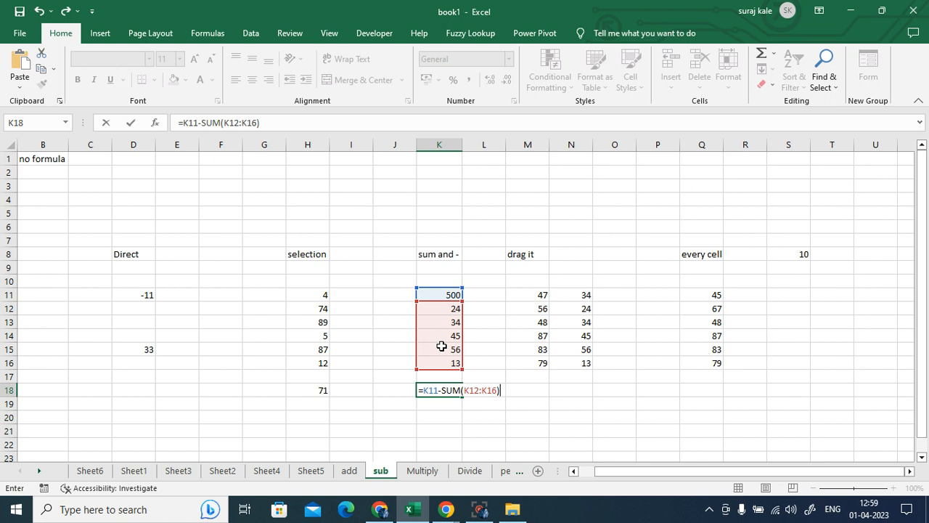
key(Return)
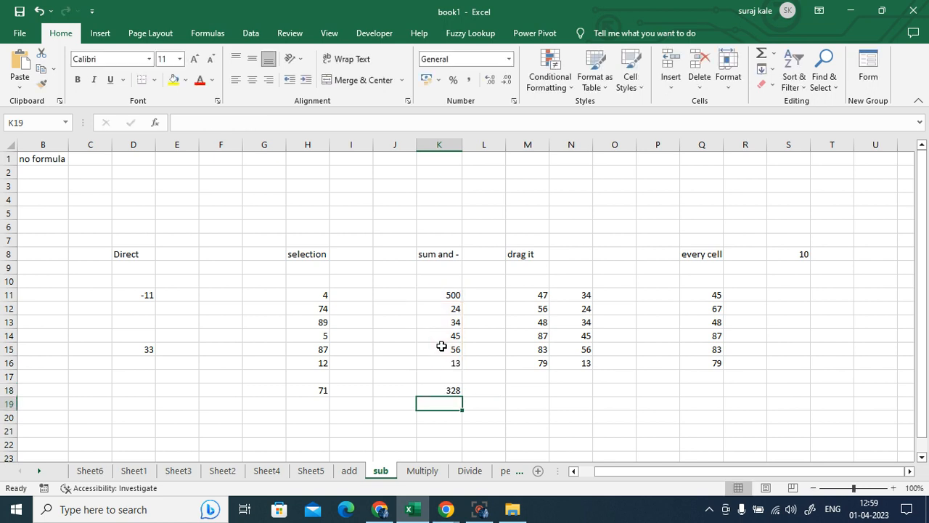
Review the references of the SUM-based formula in K18 and remove the formula from the cell
click(449, 388)
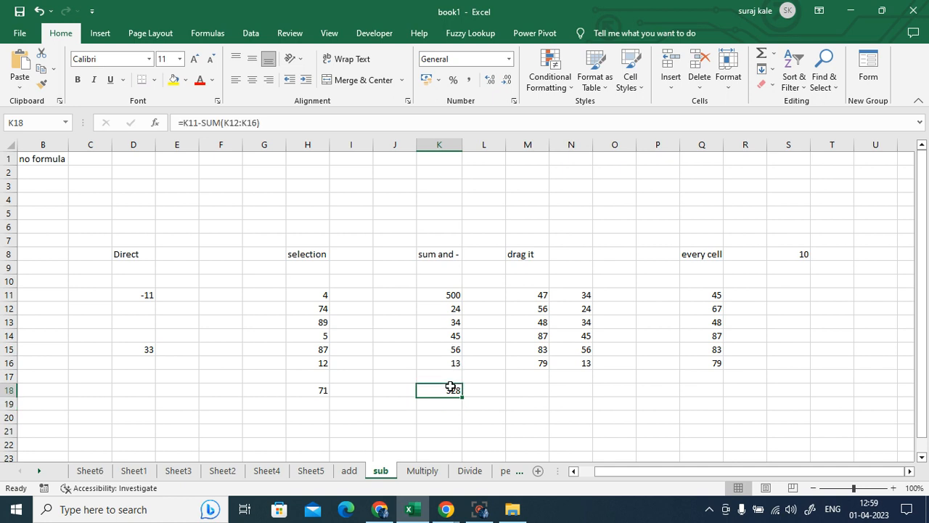
double_click(451, 388)
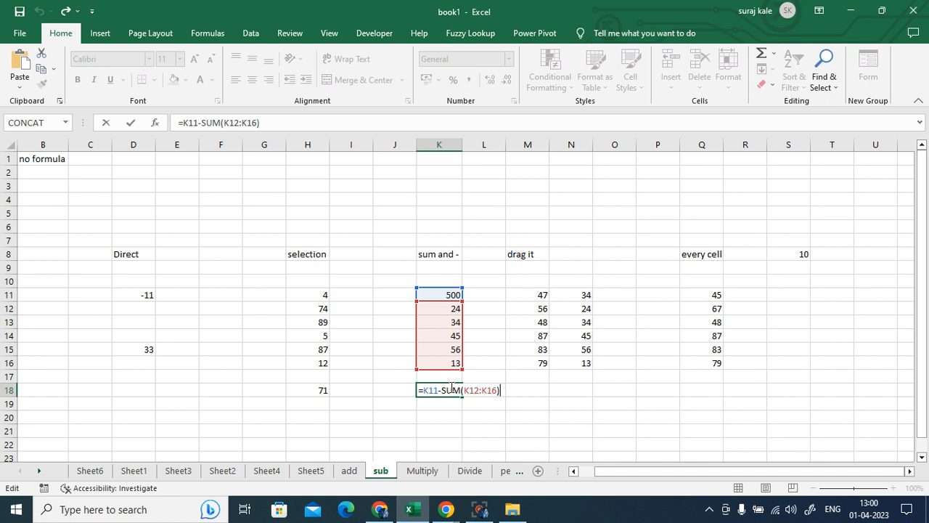
click(489, 431)
click(446, 391)
key(ctrl+z)
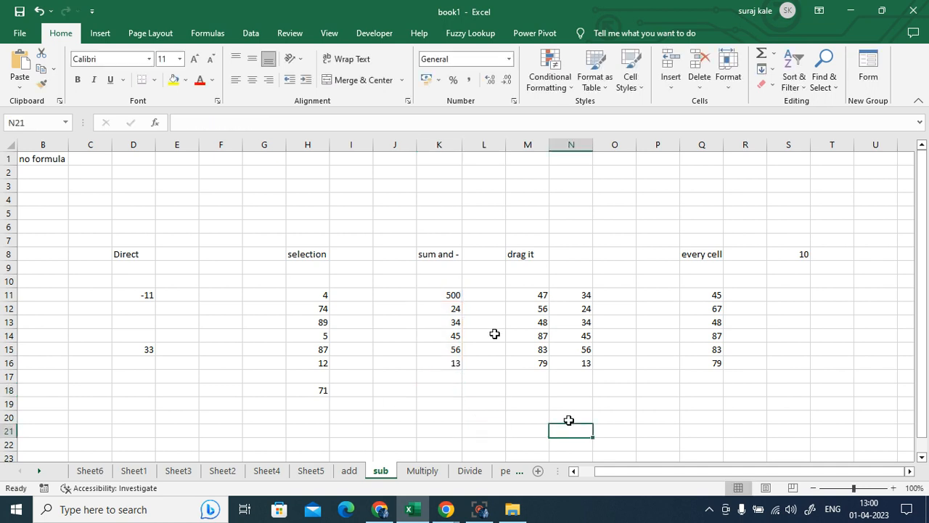
Enter =K11-SUM(K12:K16) in K18 to subtract the total of K12:K16 from K11
click(438, 297)
drag(445, 310, 450, 365)
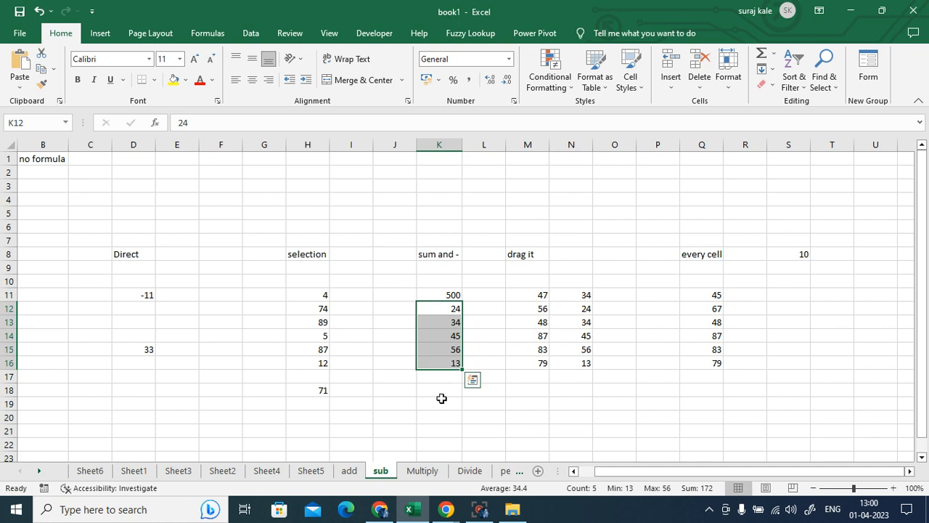
click(436, 389)
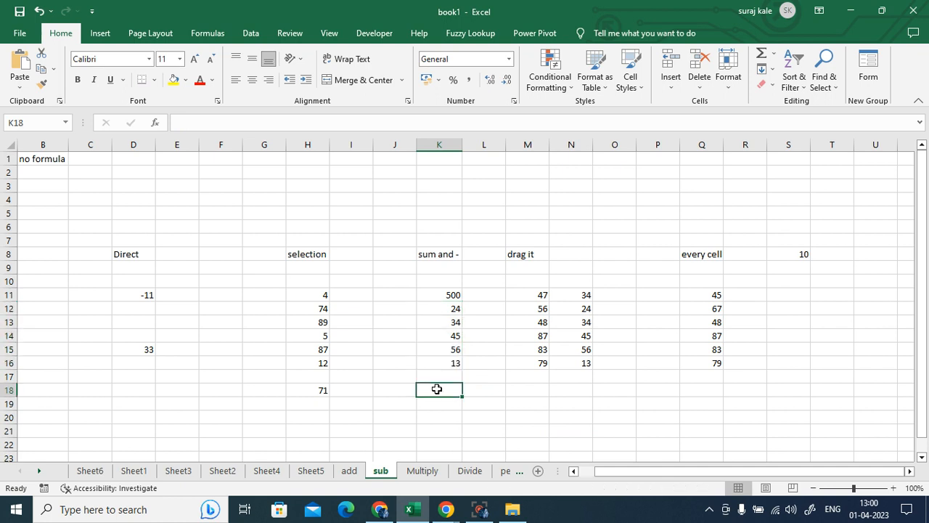
text(=)
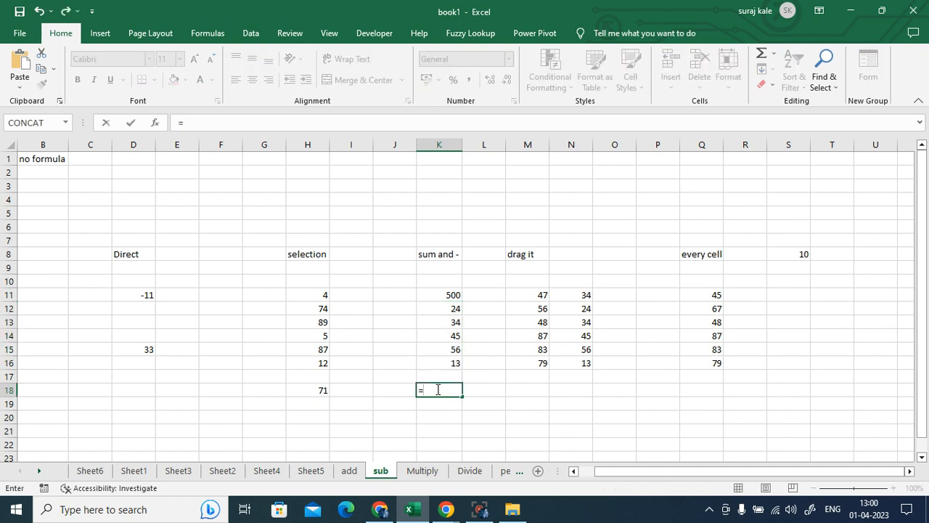
click(439, 295)
text(-)
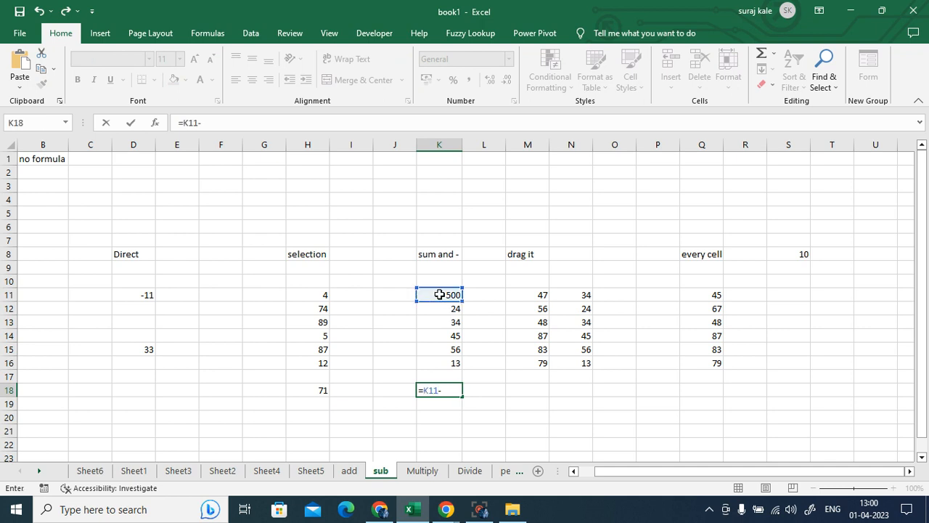
text(sum)
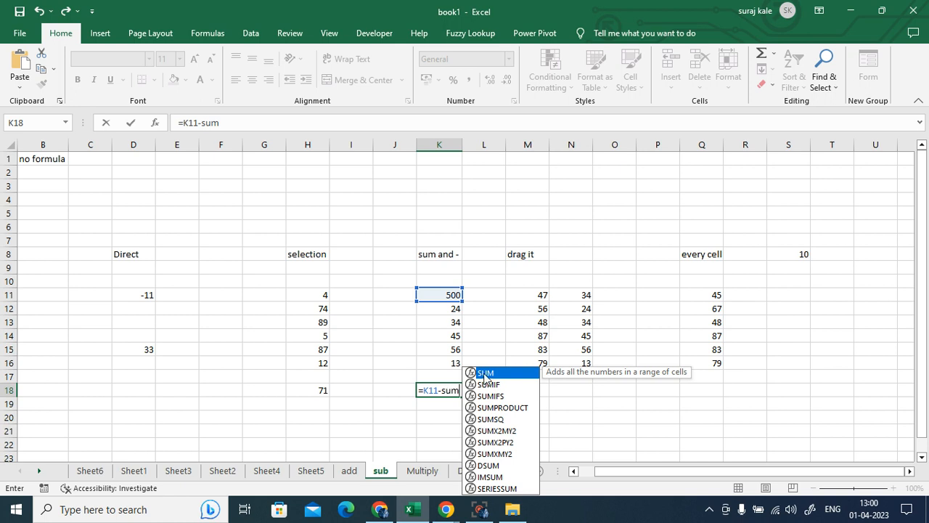
key(Tab)
drag(443, 310, 449, 364)
text())
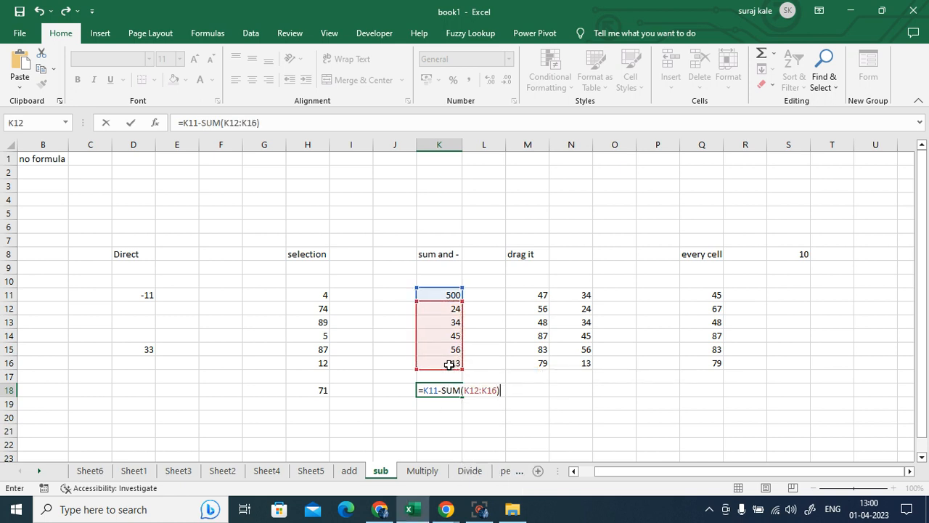
key(Return)
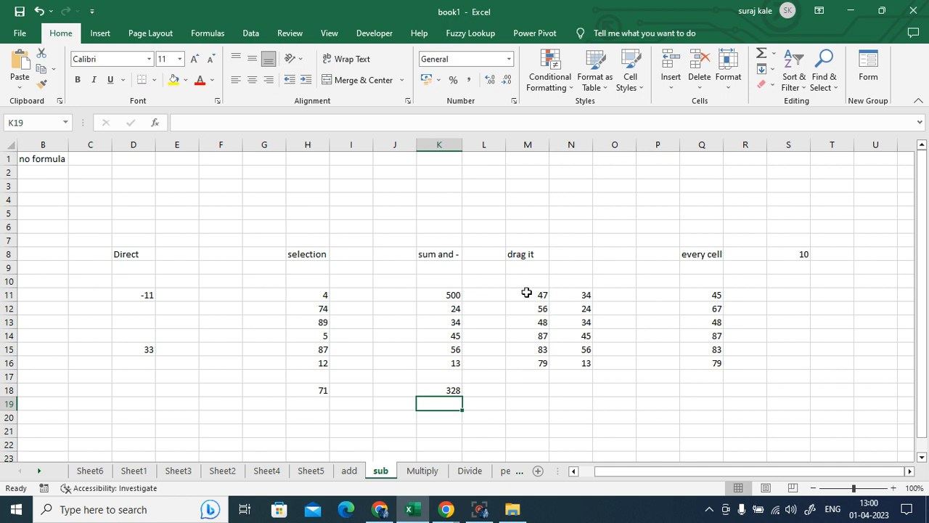
Examine the paired values in columns M and N under the "drag it" heading, row by row from row 11
drag(525, 292, 534, 363)
drag(581, 301, 579, 365)
click(632, 334)
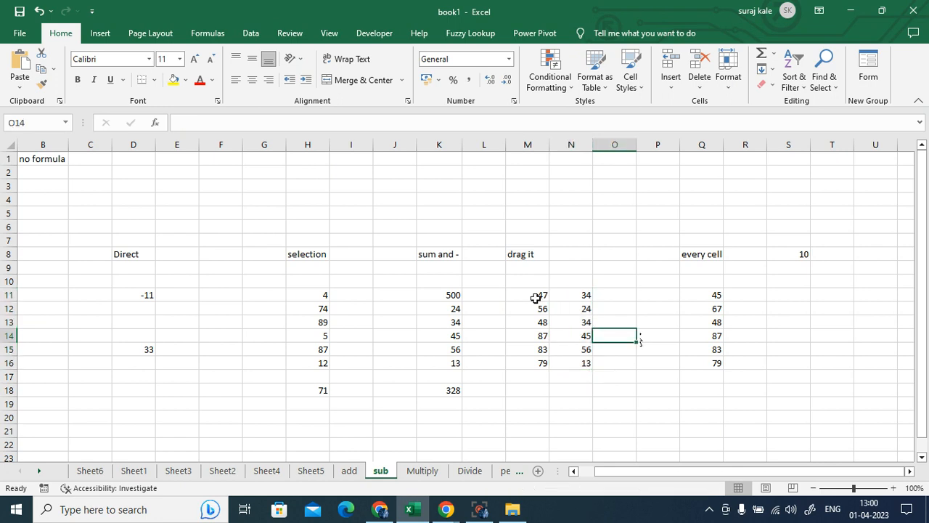
click(536, 296)
click(576, 295)
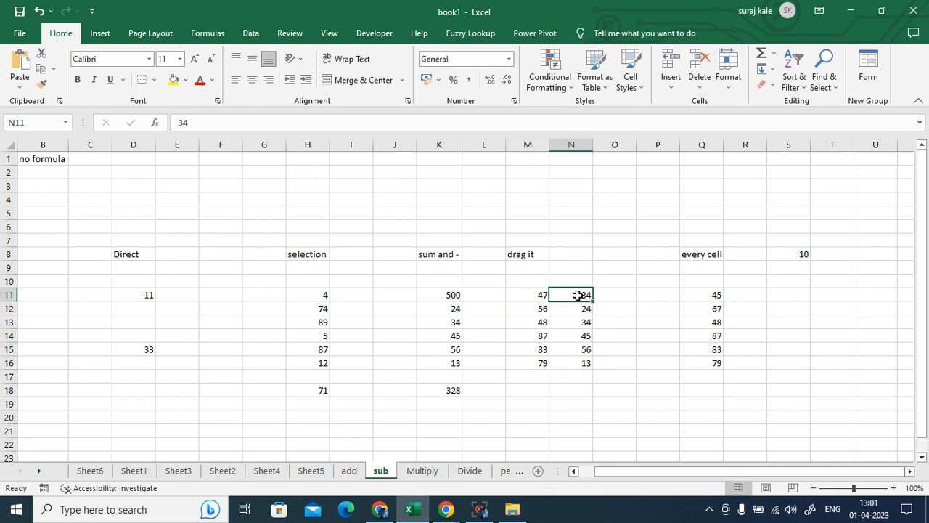
click(535, 296)
click(576, 295)
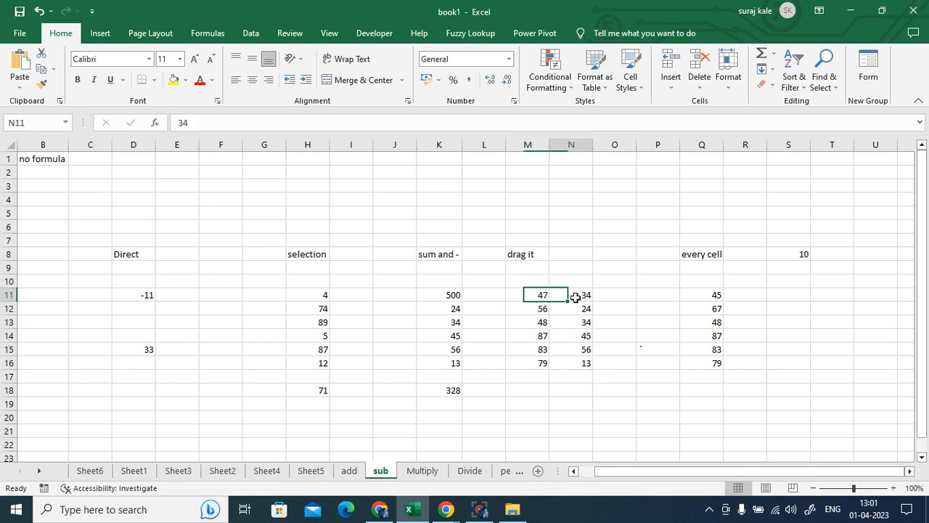
click(615, 299)
click(543, 311)
click(581, 311)
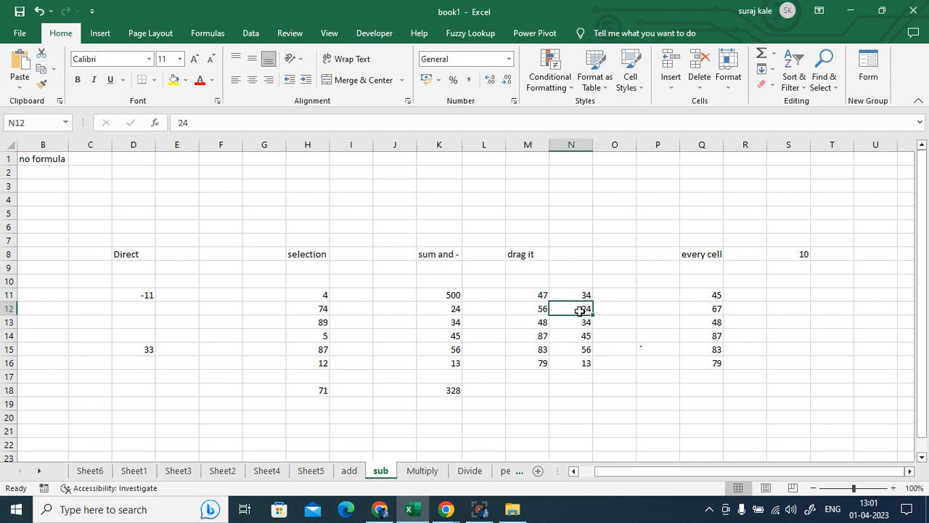
click(615, 310)
click(545, 324)
click(570, 331)
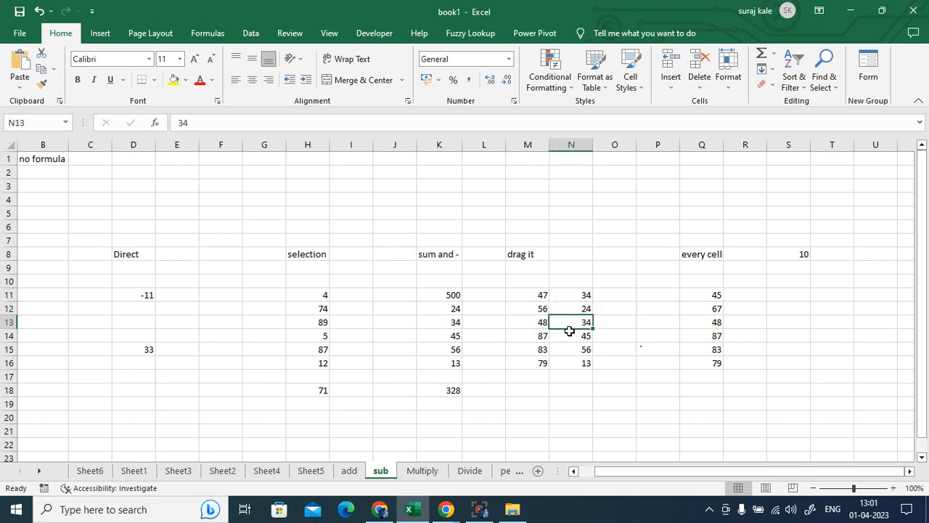
click(540, 334)
click(585, 335)
click(533, 350)
click(572, 351)
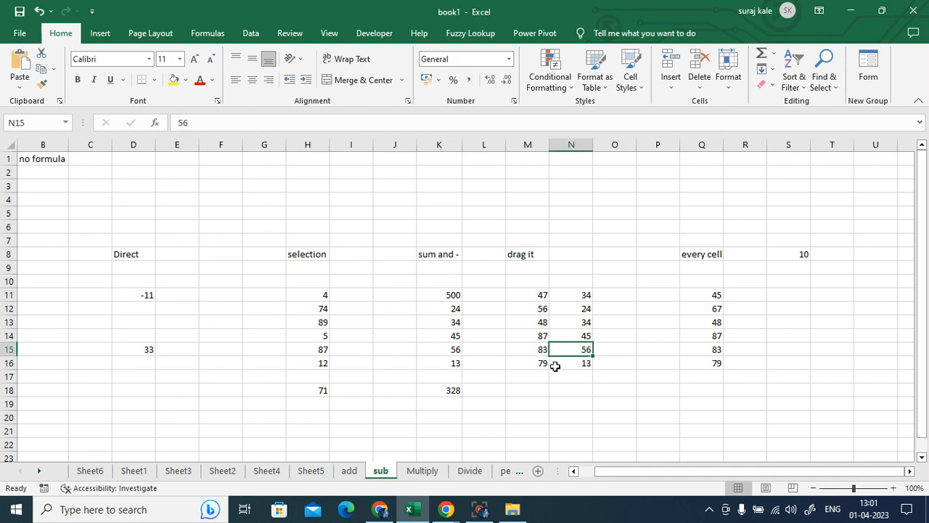
click(532, 374)
click(587, 374)
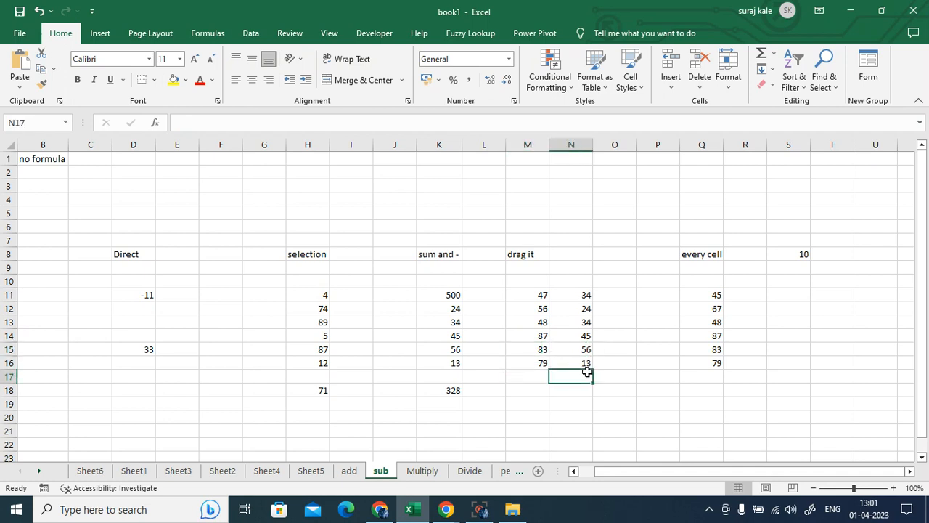
Enter =M11-N11 in O11 to subtract the column N value from the column M value
click(608, 295)
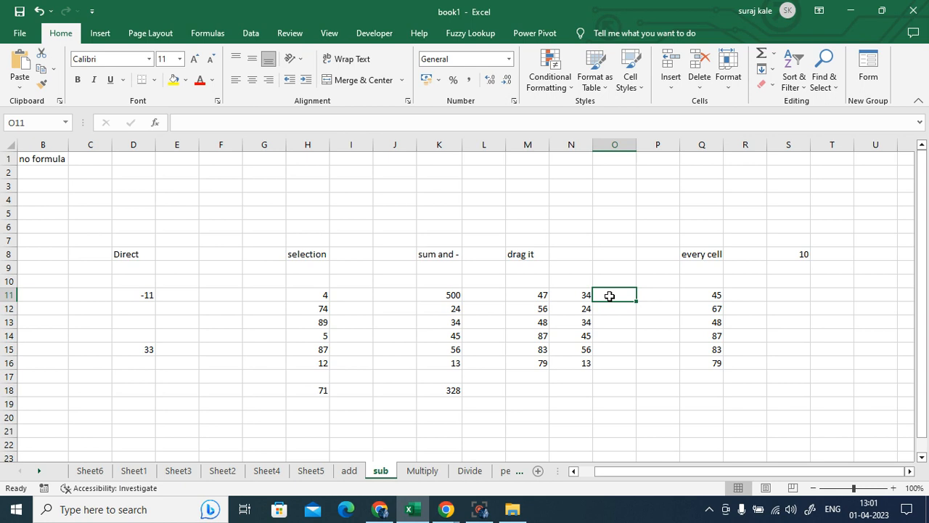
text(=)
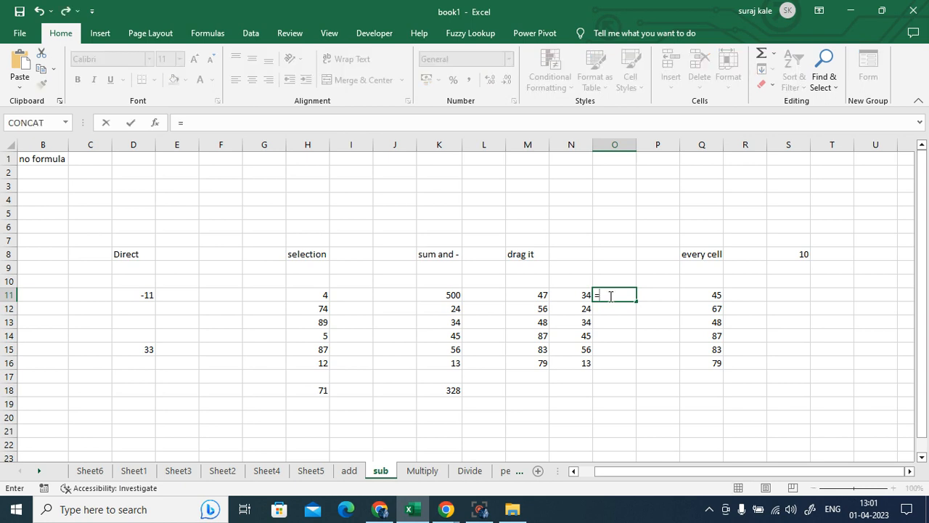
click(536, 294)
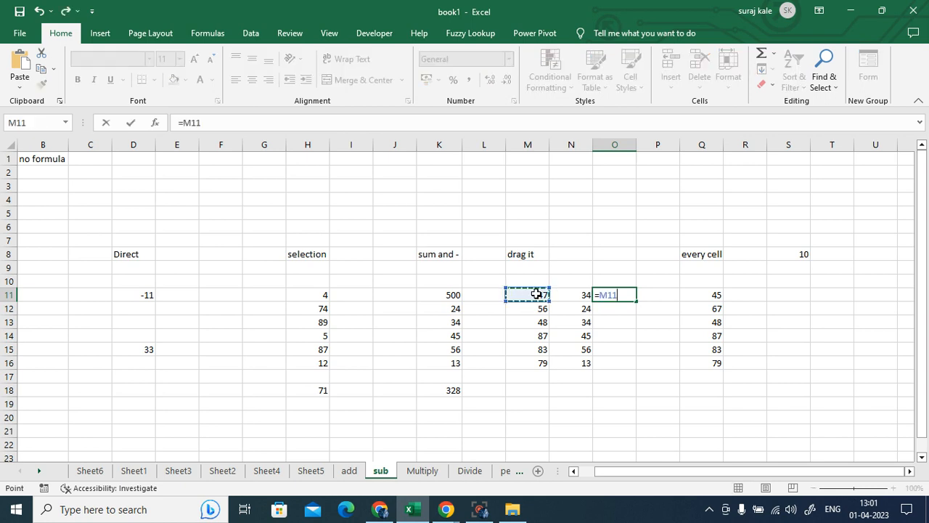
text(-)
click(569, 295)
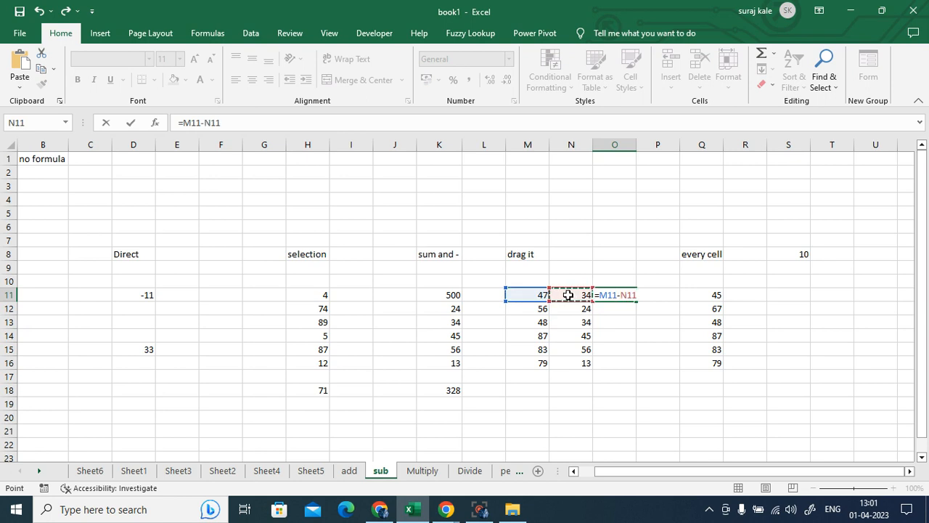
key(Return)
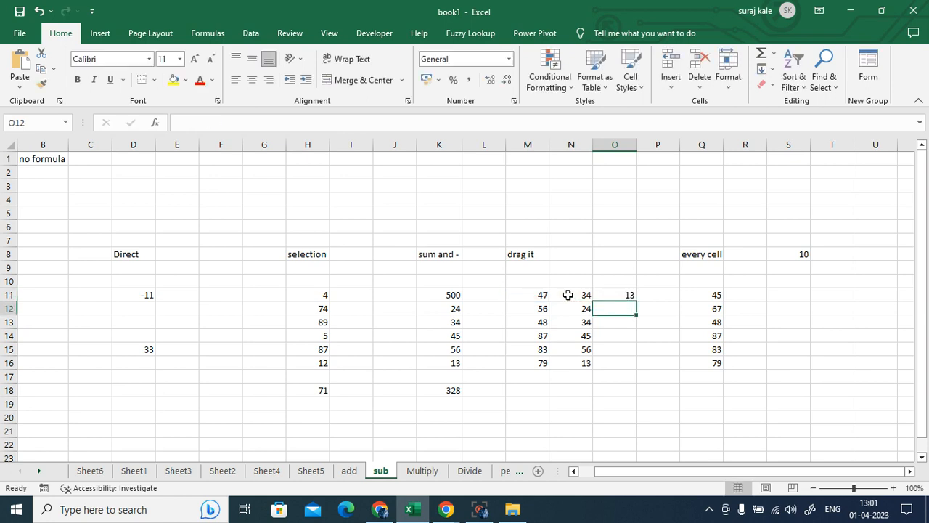
Fill the subtraction formula from O11 down through O16
click(622, 294)
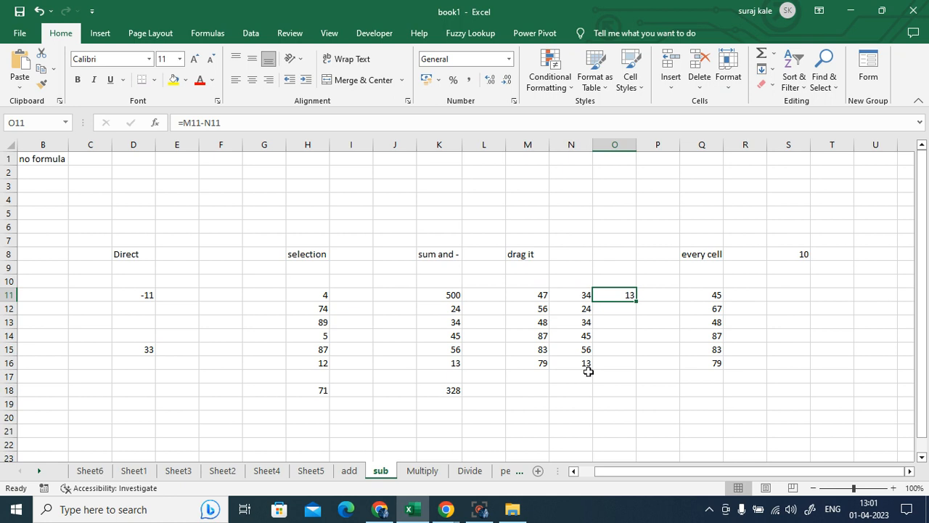
drag(637, 301, 637, 302)
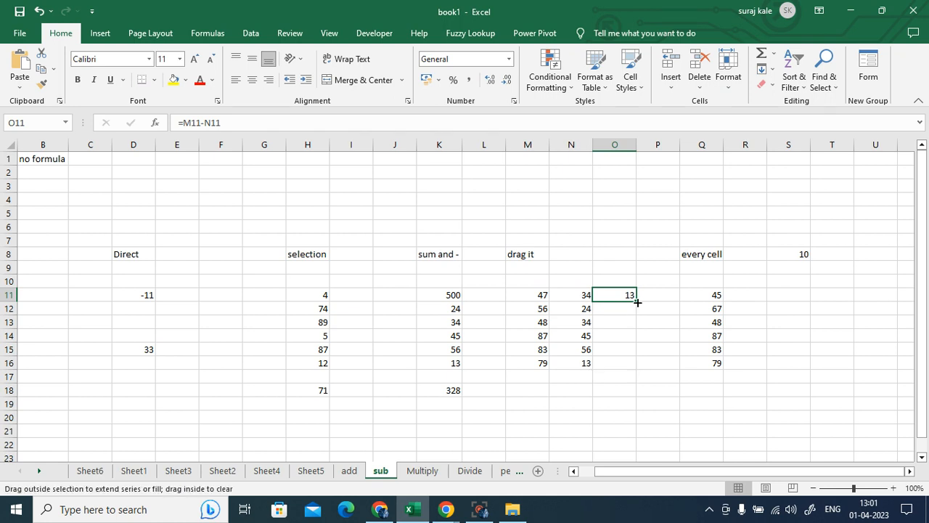
double_click(637, 302)
Inspect the formulas in O11, O12 and O13 to check which column M and N cells each row references
click(515, 311)
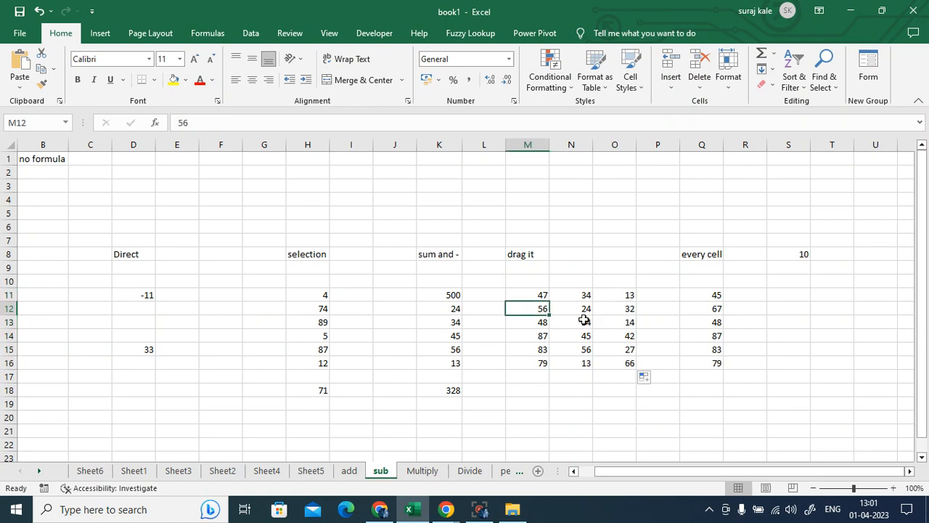
click(585, 311)
click(622, 310)
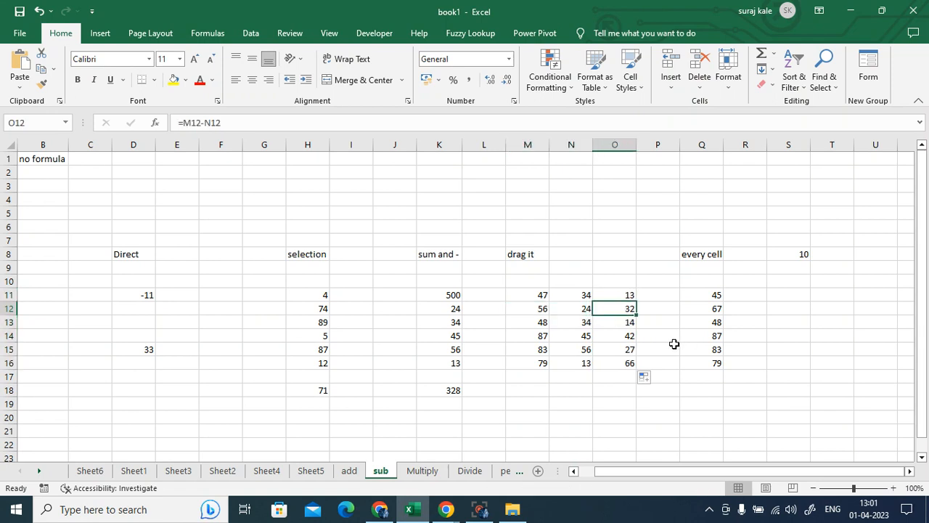
click(625, 295)
key(F2)
key(Escape)
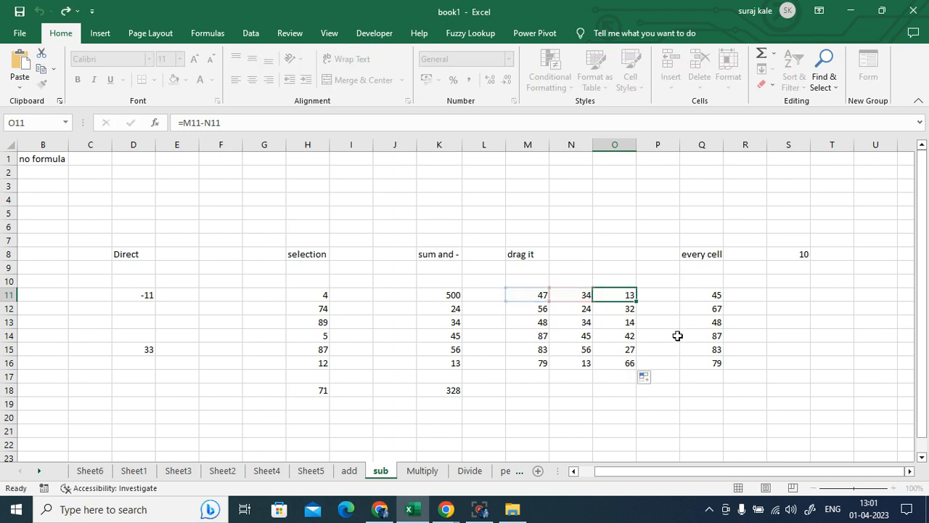
click(619, 312)
key(F2)
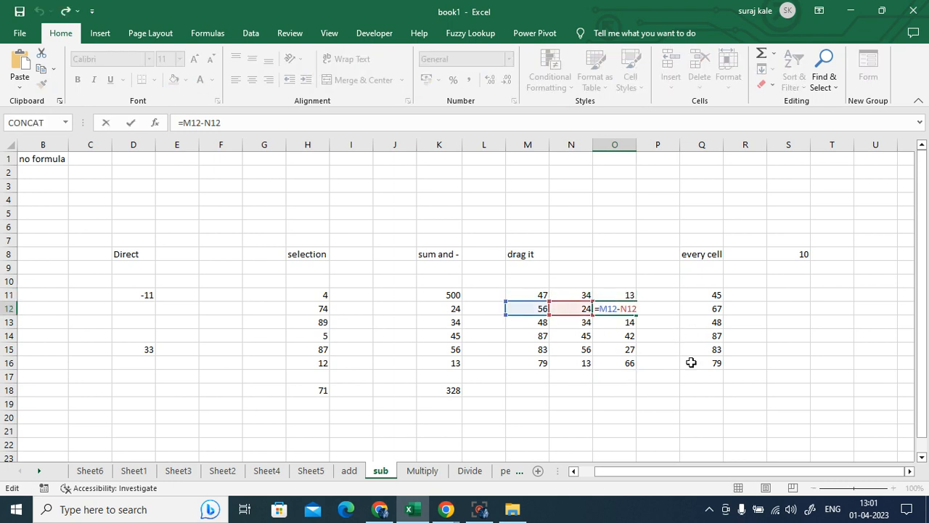
key(Escape)
click(626, 322)
key(F2)
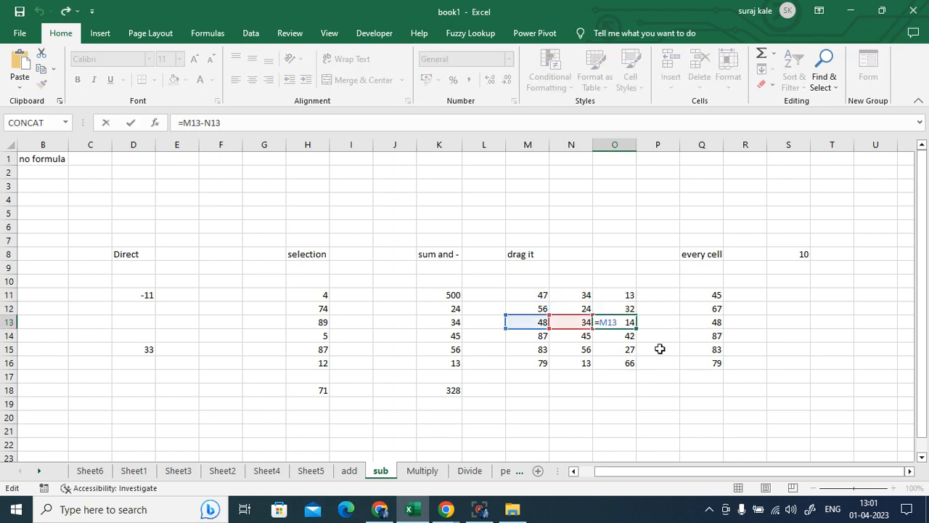
key(ctrl+Return)
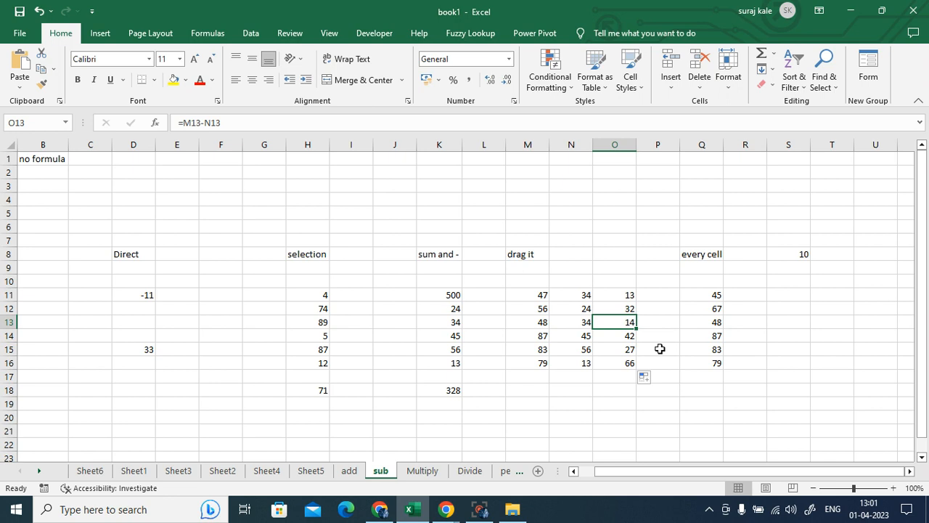
click(700, 392)
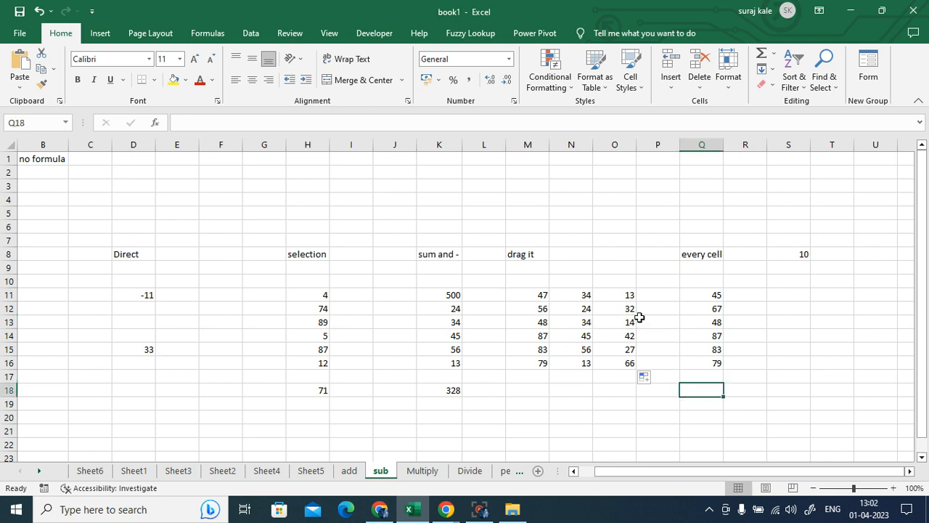
click(619, 295)
key(F2)
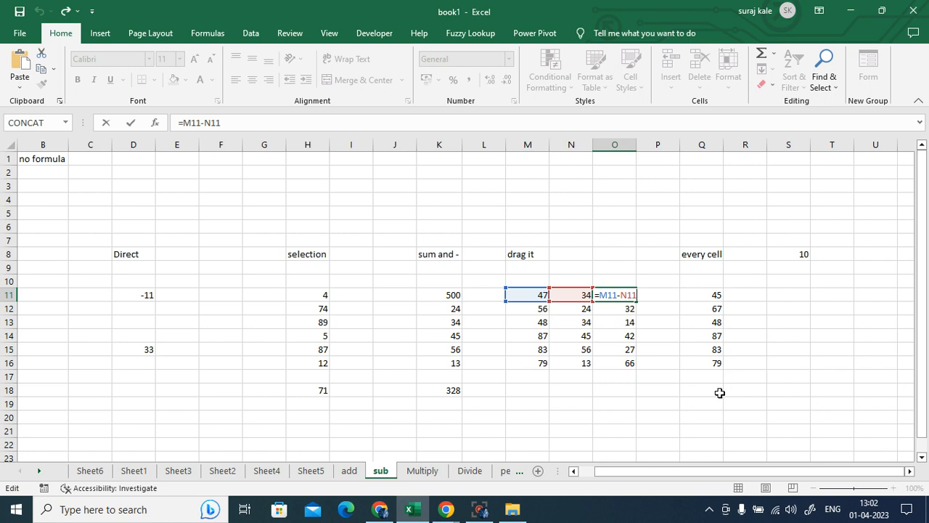
key(ctrl+Return)
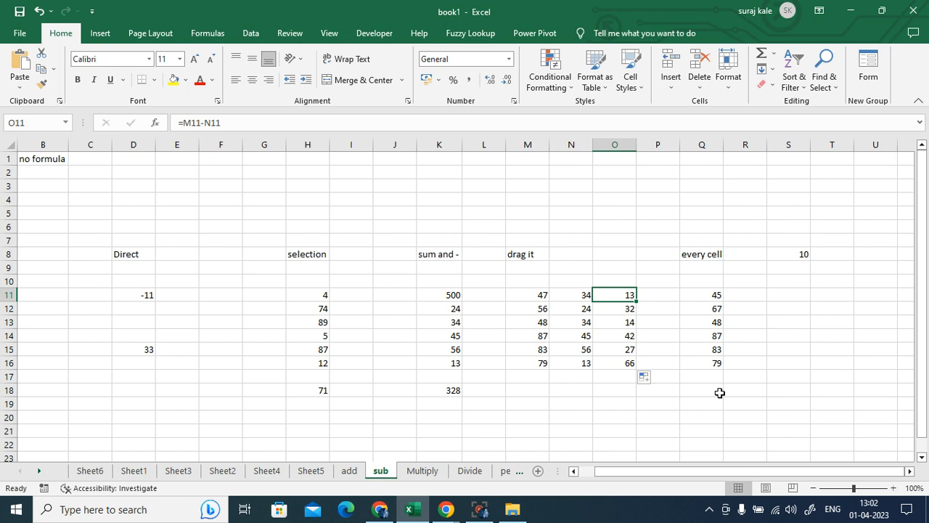
Examine the values in Q11:Q16 under the "every cell" heading and the value to subtract from them in S8
drag(703, 295, 704, 363)
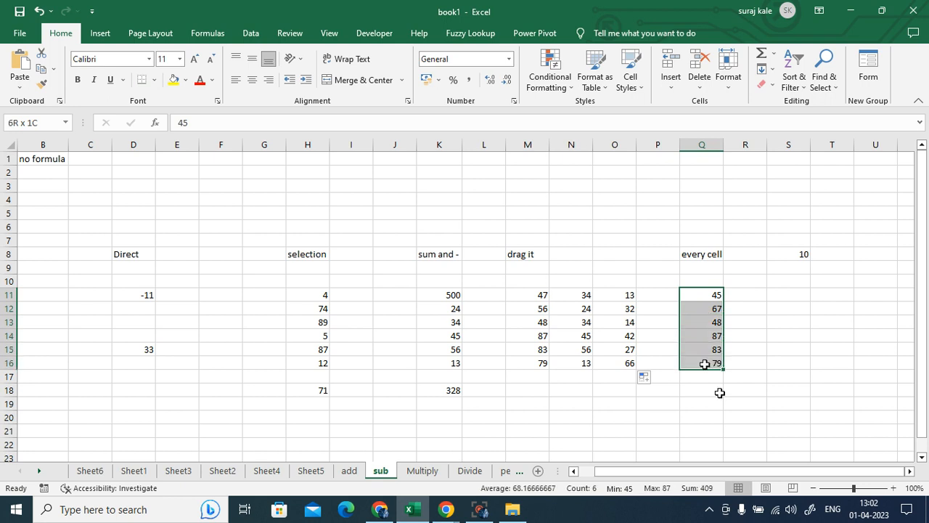
click(831, 362)
click(711, 294)
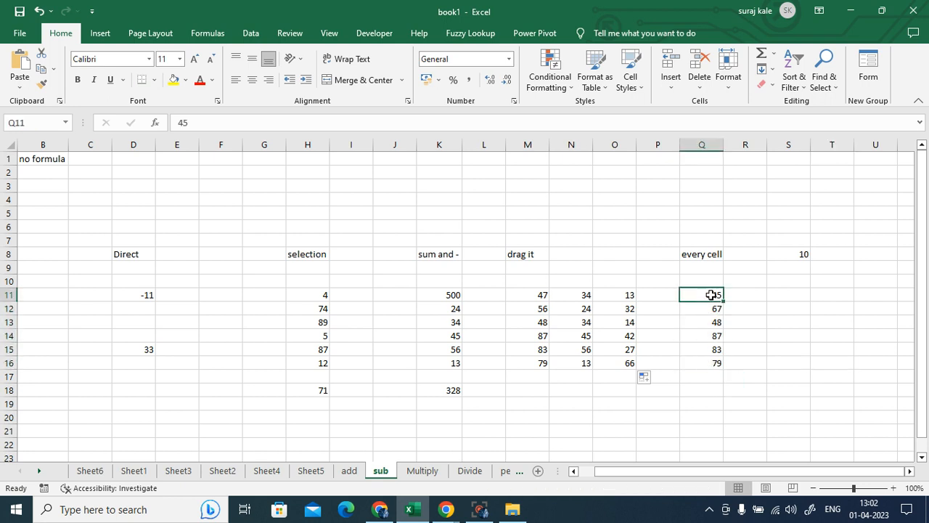
click(798, 254)
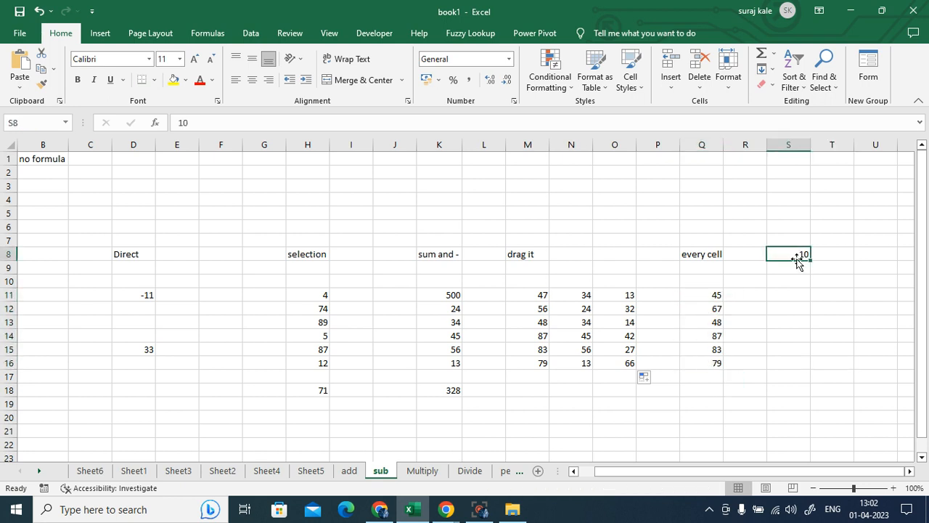
drag(709, 295, 708, 361)
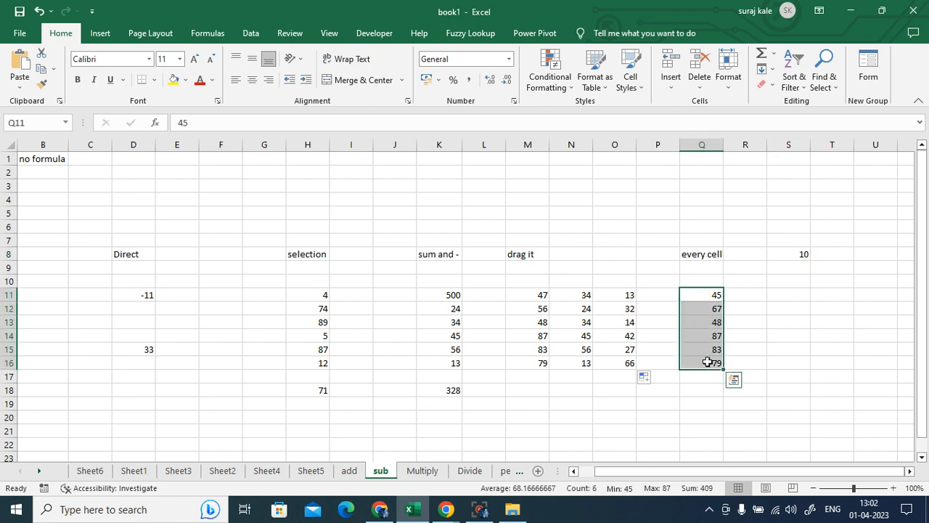
click(710, 295)
click(711, 308)
click(713, 324)
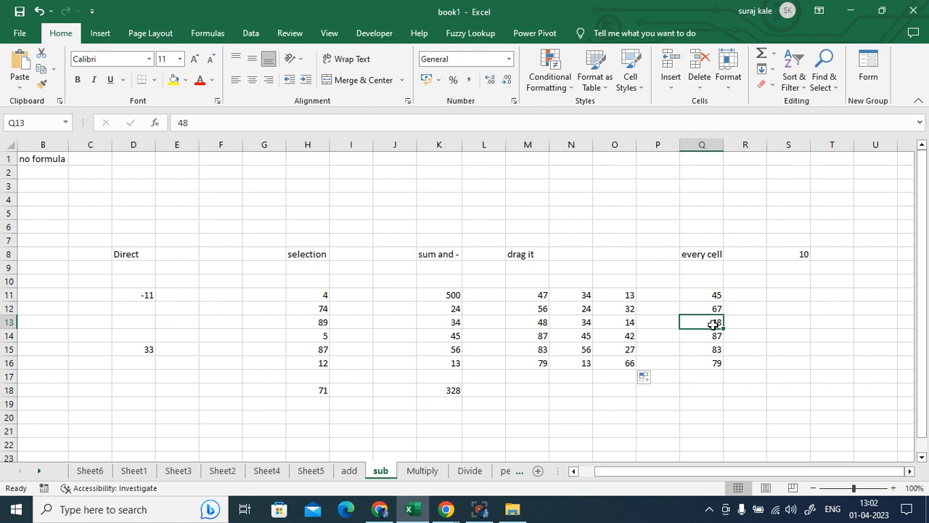
click(752, 294)
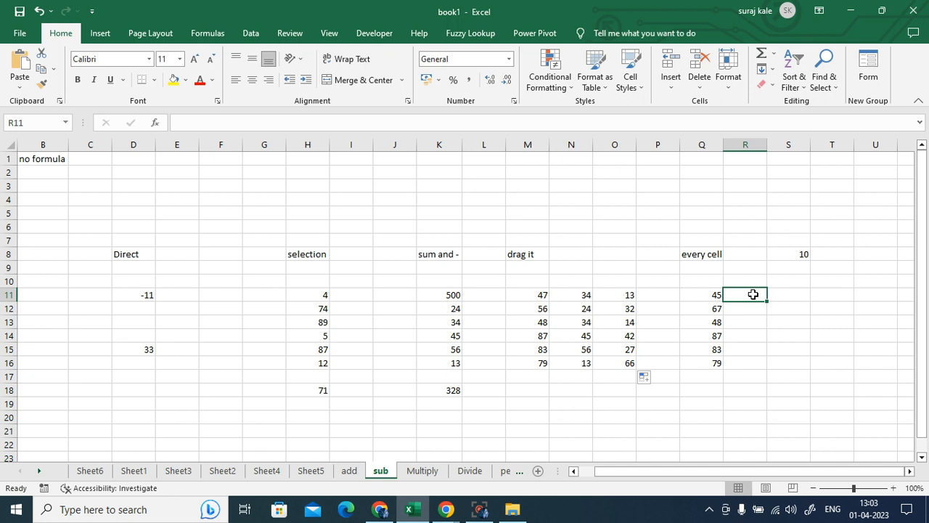
text(=)
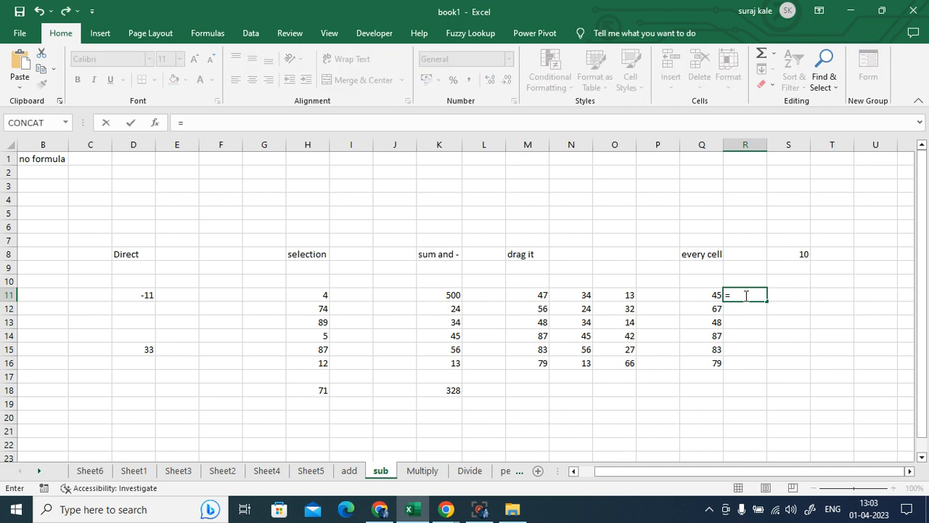
key(BackSpace)
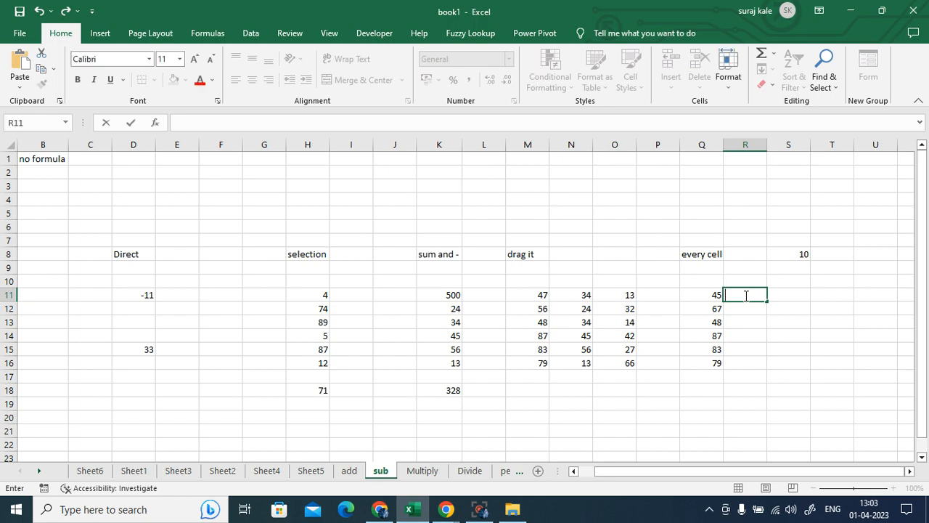
click(381, 510)
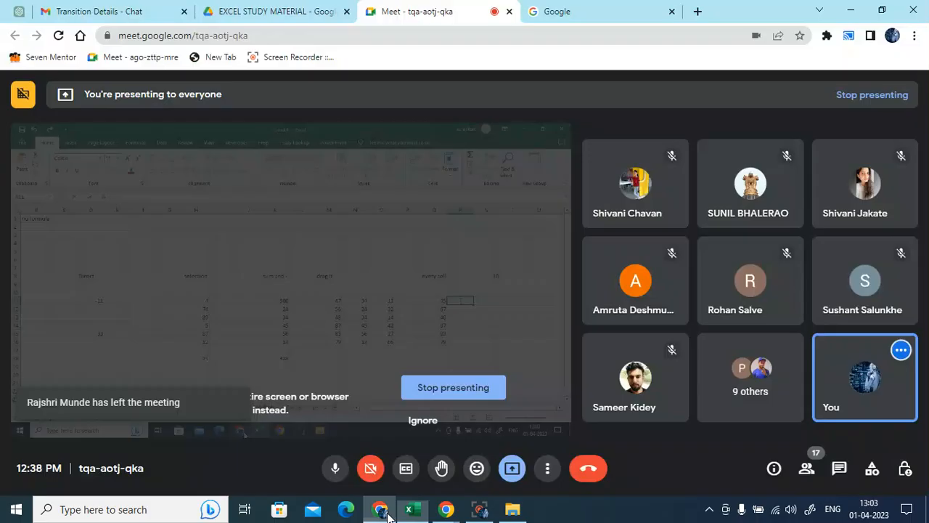
click(409, 509)
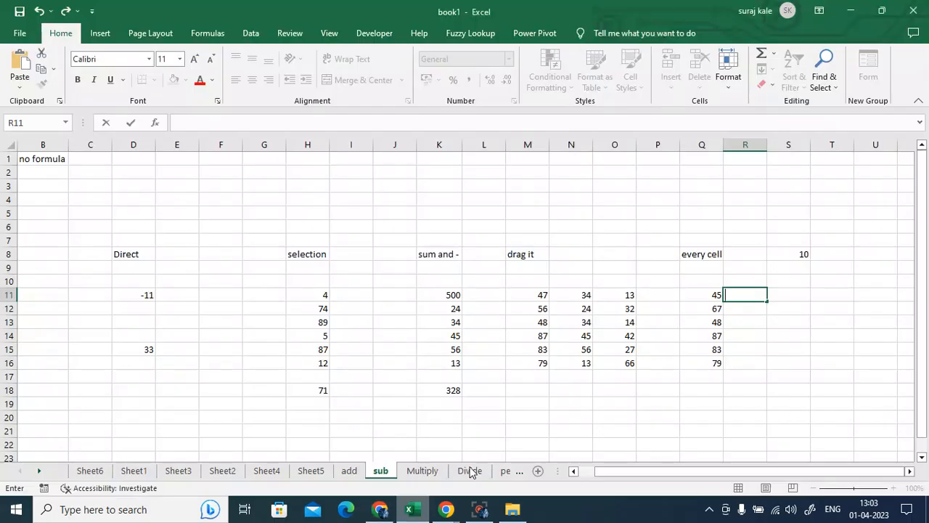
Enter =Q11-$S$8 in R11, with an absolute reference to S8, to subtract its value from Q11
text(=)
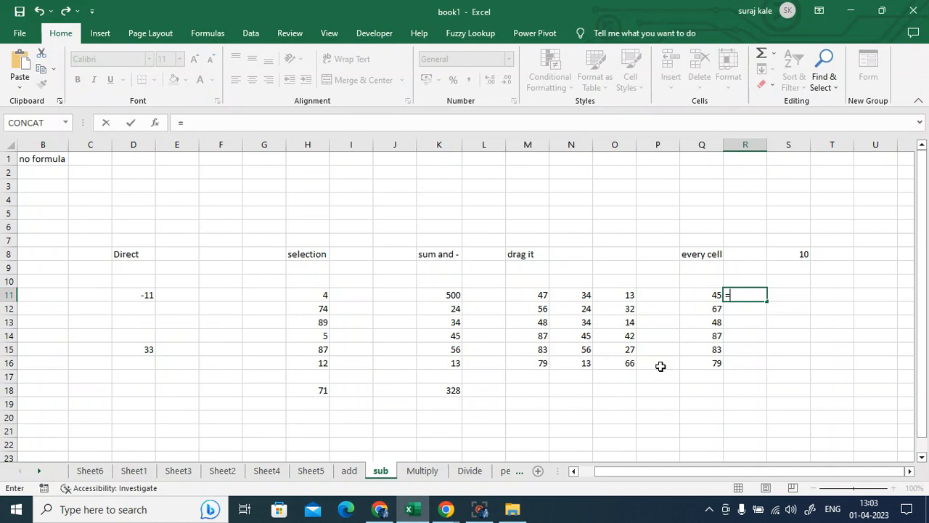
click(712, 294)
text(-)
click(793, 254)
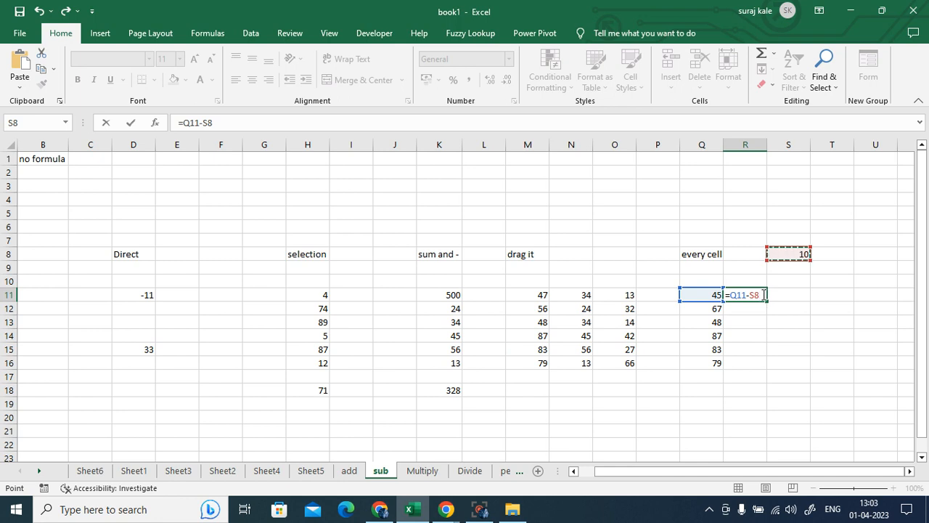
double_click(752, 295)
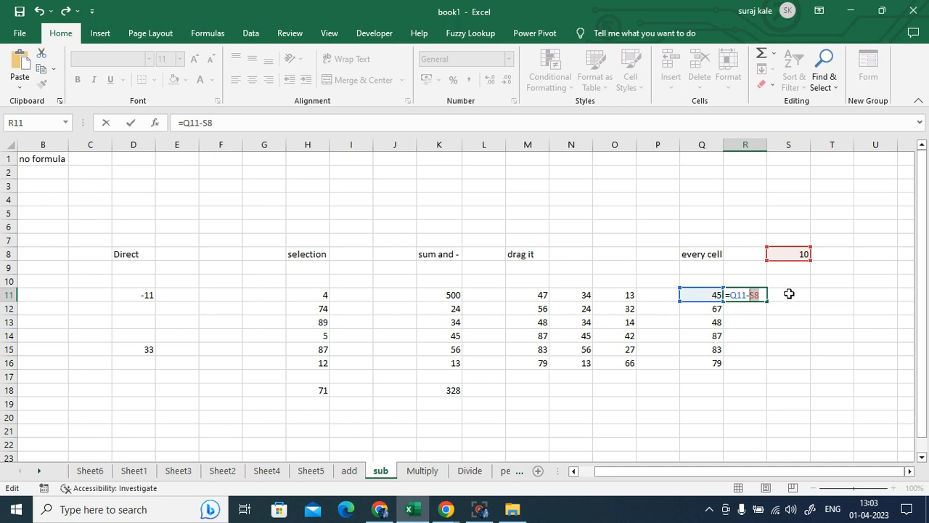
click(760, 296)
key(F4)
key(Return)
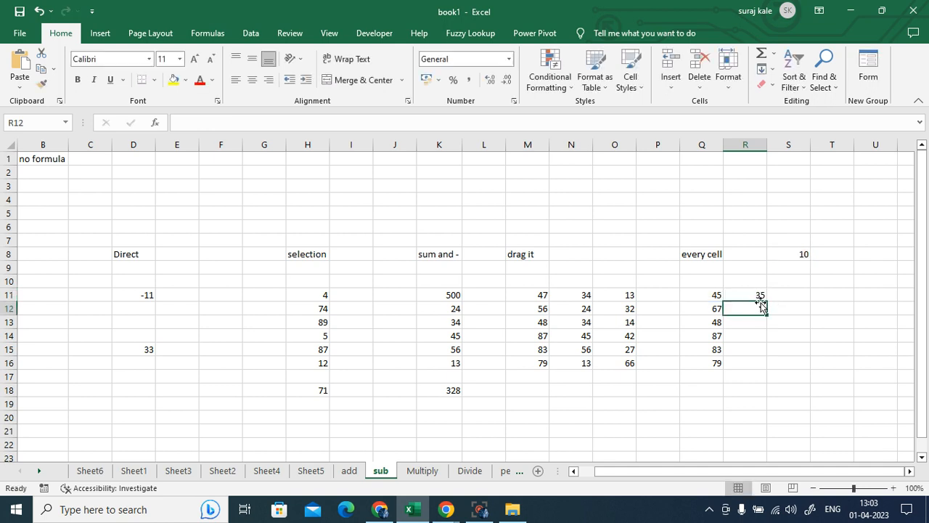
click(758, 298)
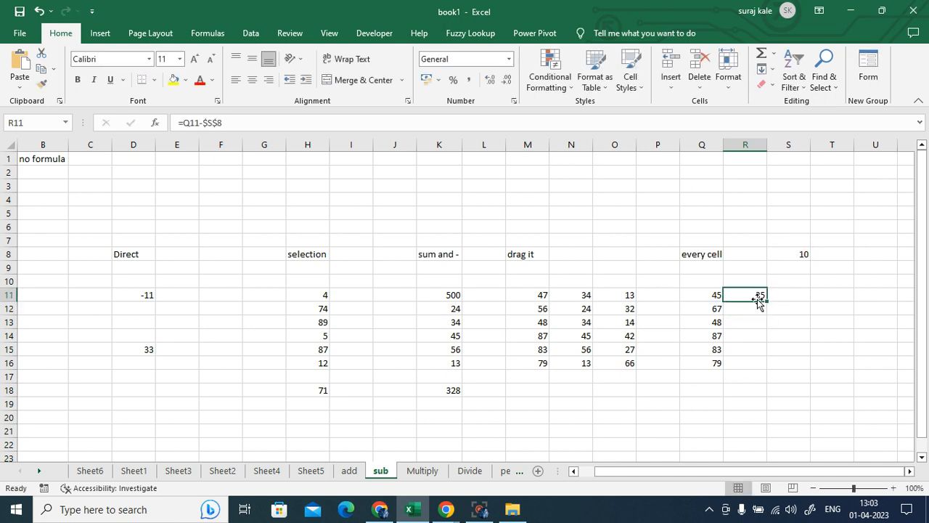
key(Delete)
click(790, 316)
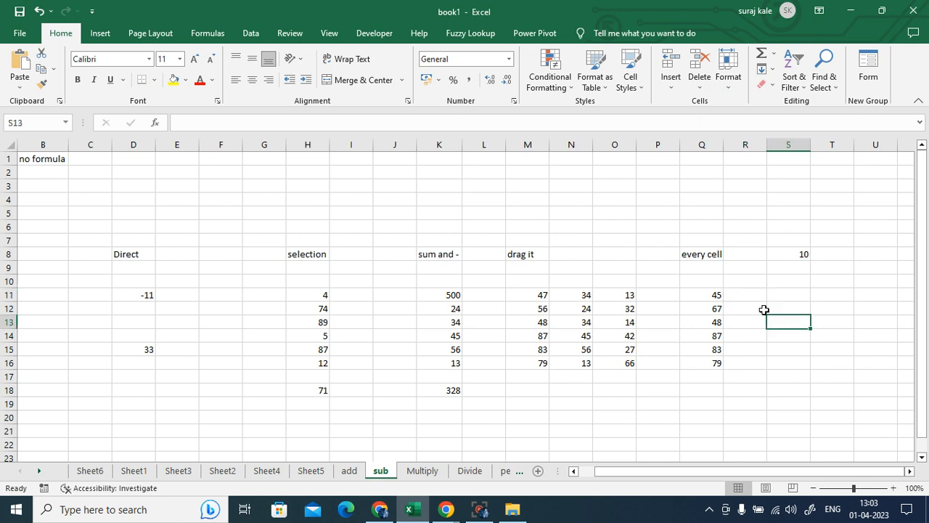
click(744, 295)
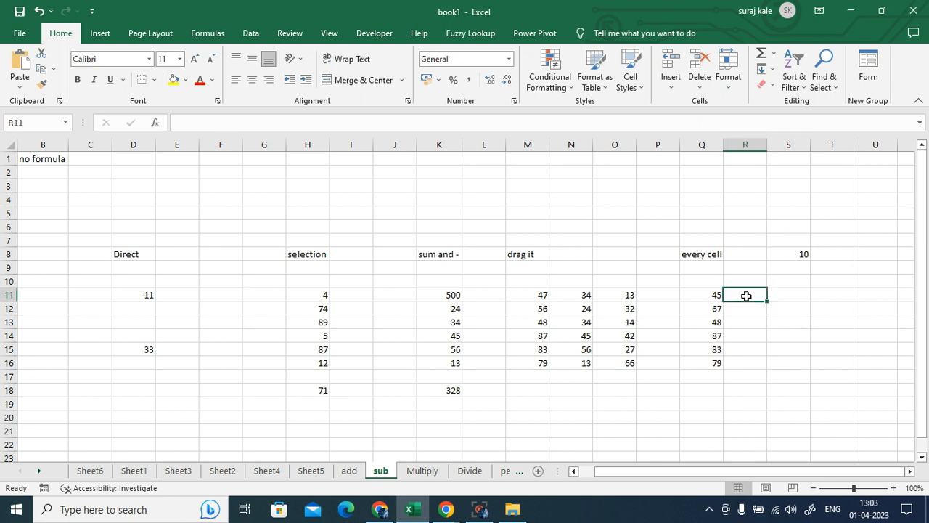
click(39, 11)
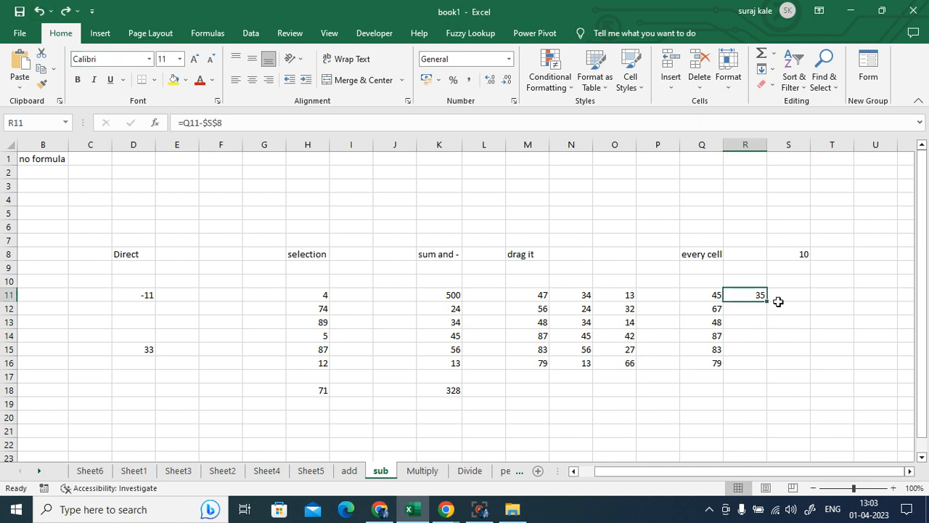
Fill the absolute-reference subtraction formula from R11 down through R16
drag(765, 300, 762, 369)
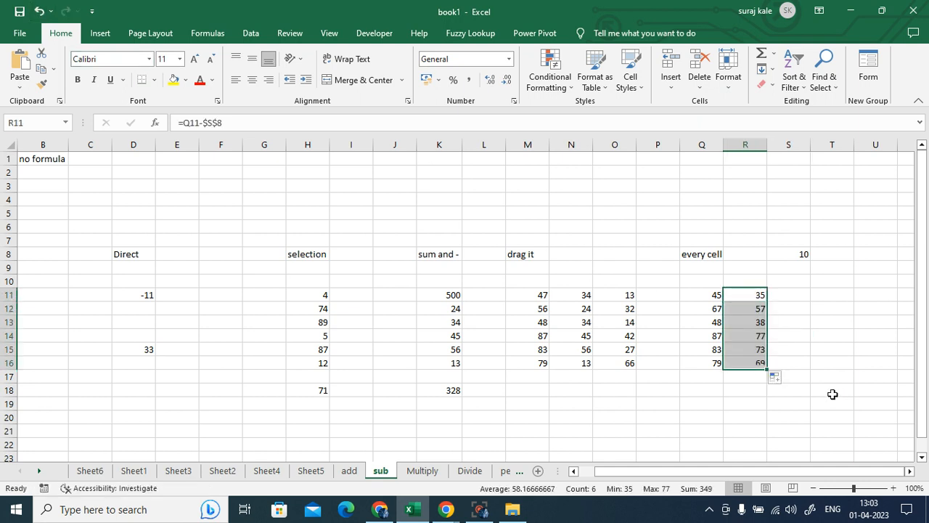
click(832, 390)
Test the column R formulas by setting the subtracted value in S8 to 5, 0 and finally 5 again
click(790, 254)
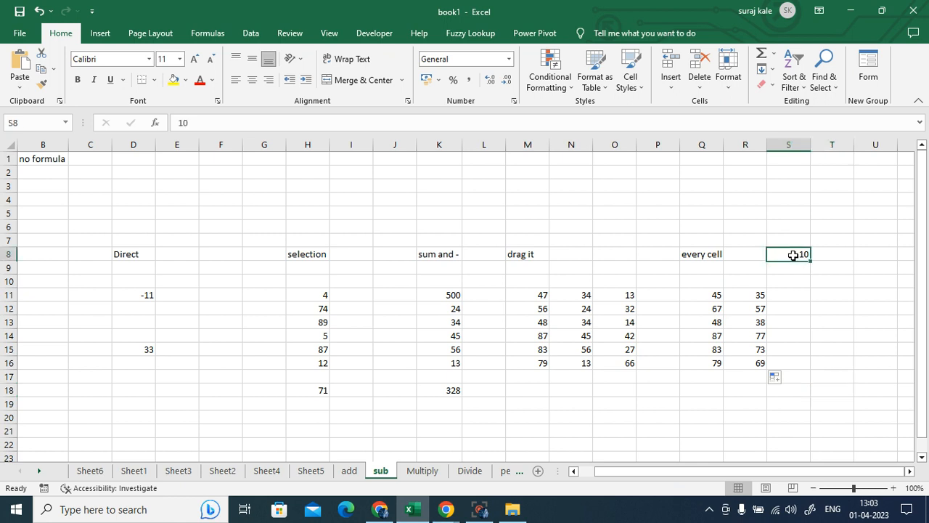
text(5)
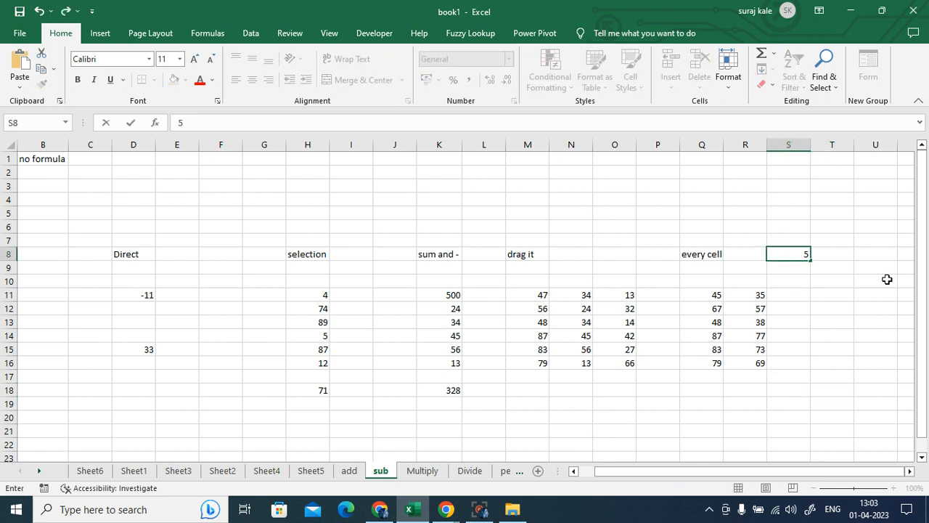
click(887, 279)
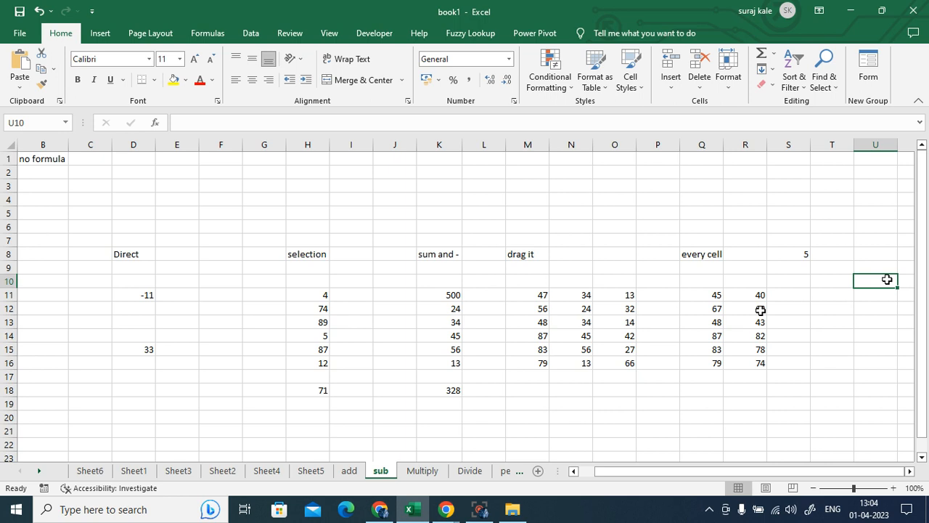
click(804, 255)
text(0)
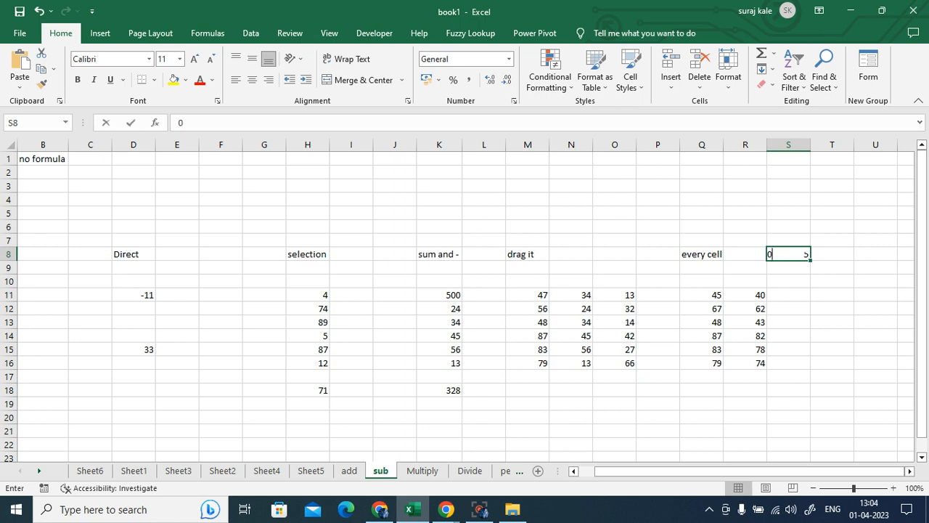
click(860, 296)
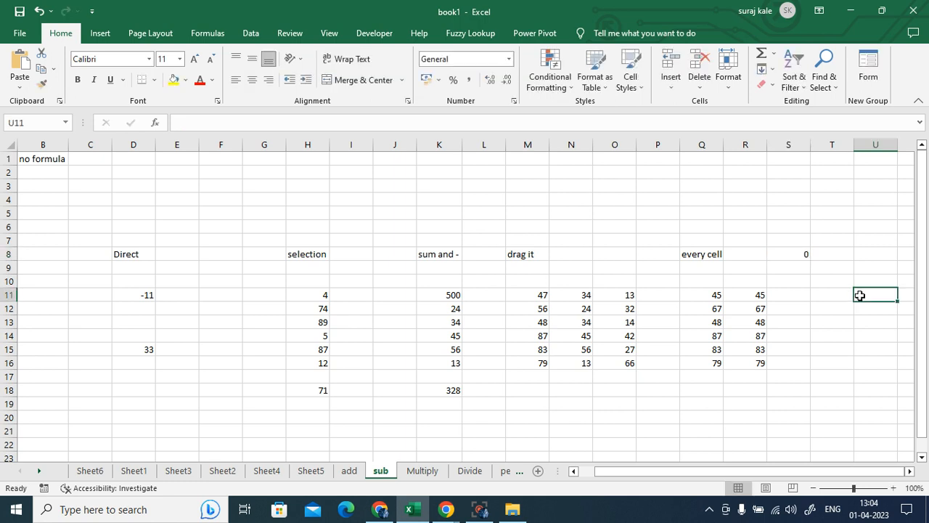
click(788, 252)
text(5)
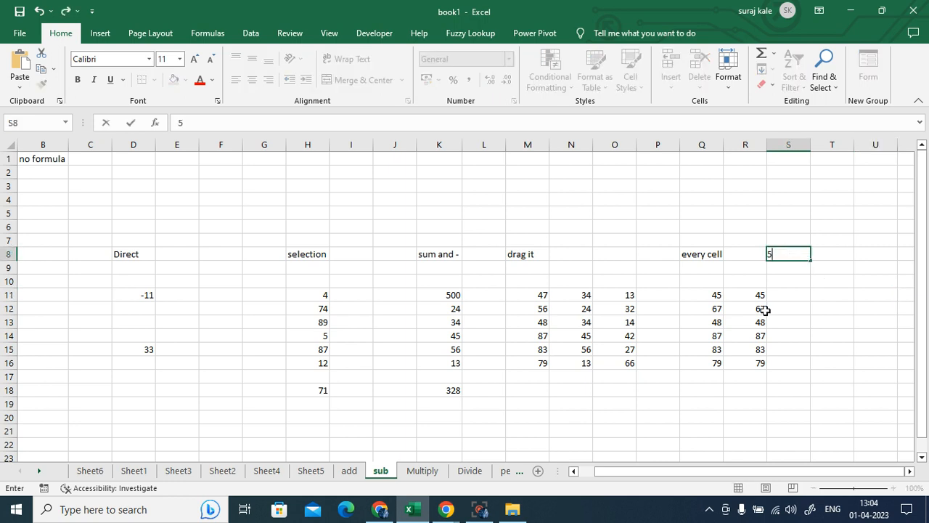
click(877, 320)
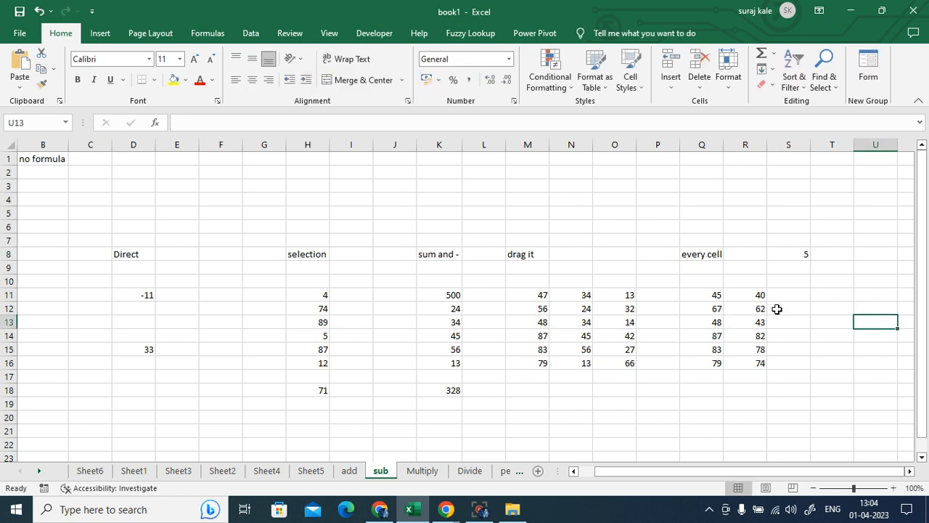
Clear the subtraction formulas from R11:R16
drag(760, 295, 759, 359)
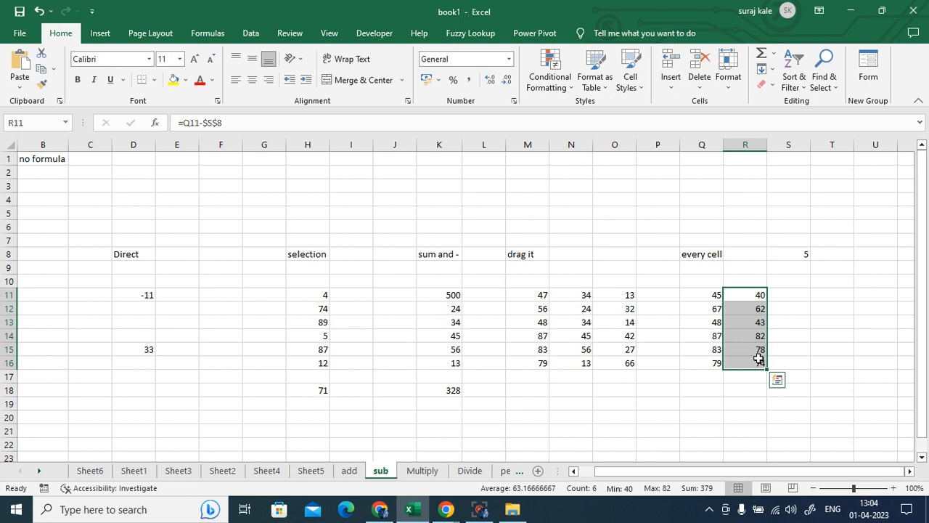
key(Delete)
click(802, 363)
Enter =Q11-10 in R11 to subtract a fixed 10 from the value in Q11
click(737, 293)
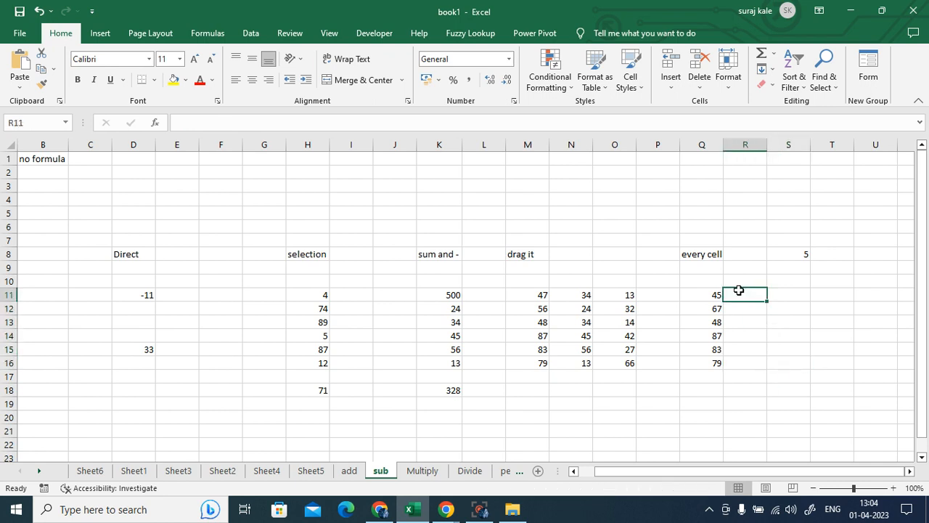
text(=)
click(710, 299)
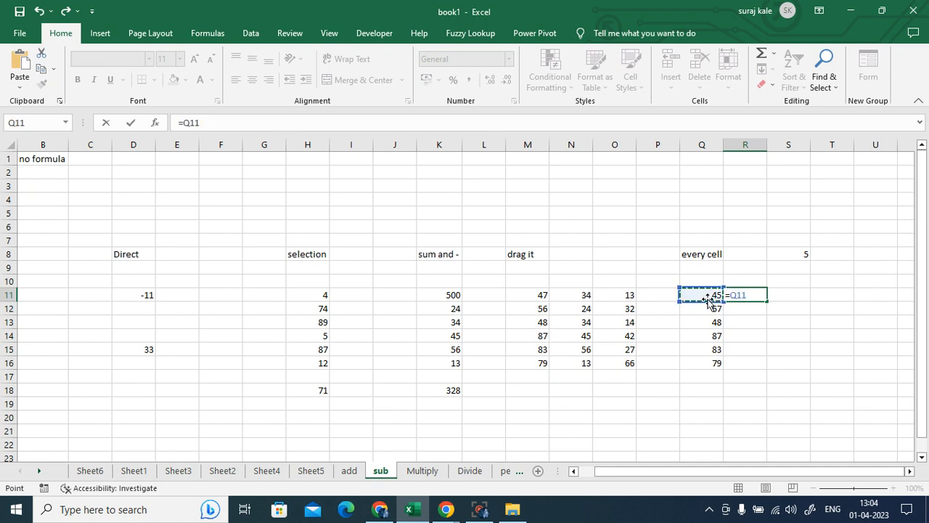
text(-10)
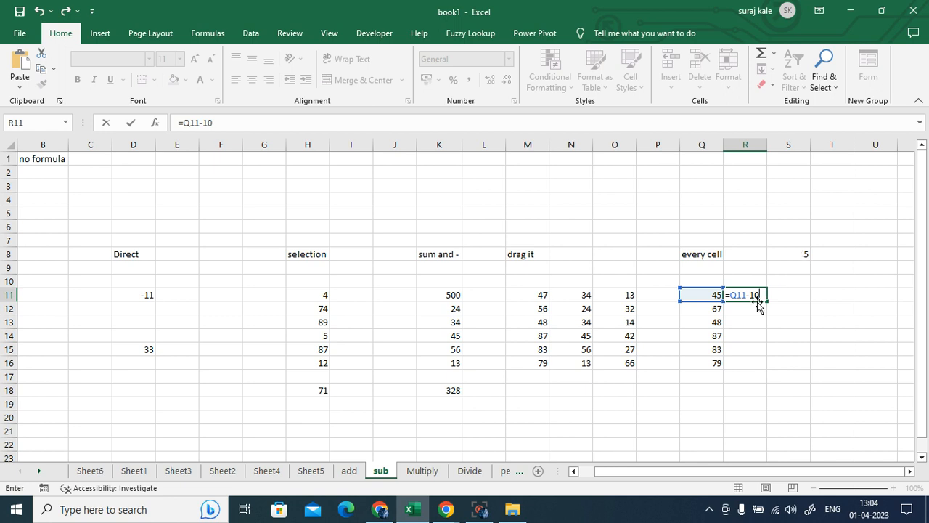
key(Return)
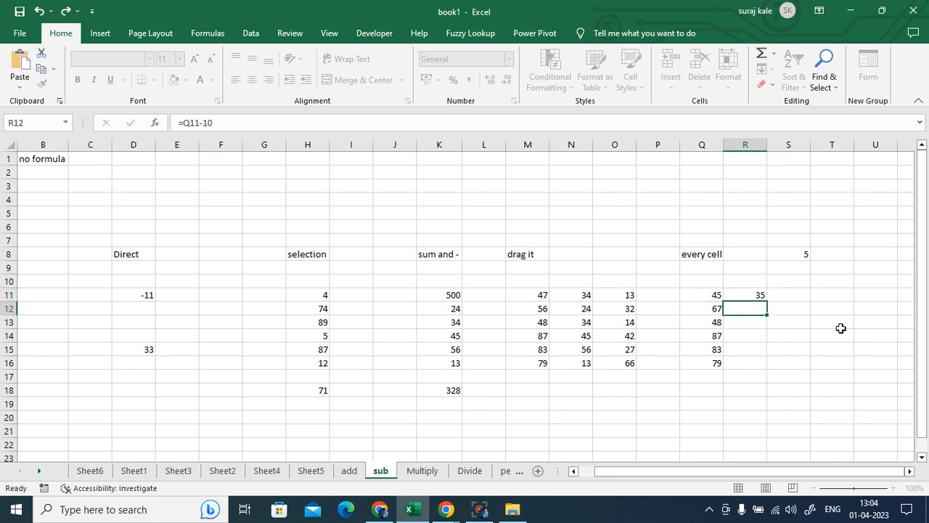
Fill the fixed-number subtraction formula from R11 down through R16 and inspect the formula in R11
click(742, 297)
drag(767, 301, 767, 366)
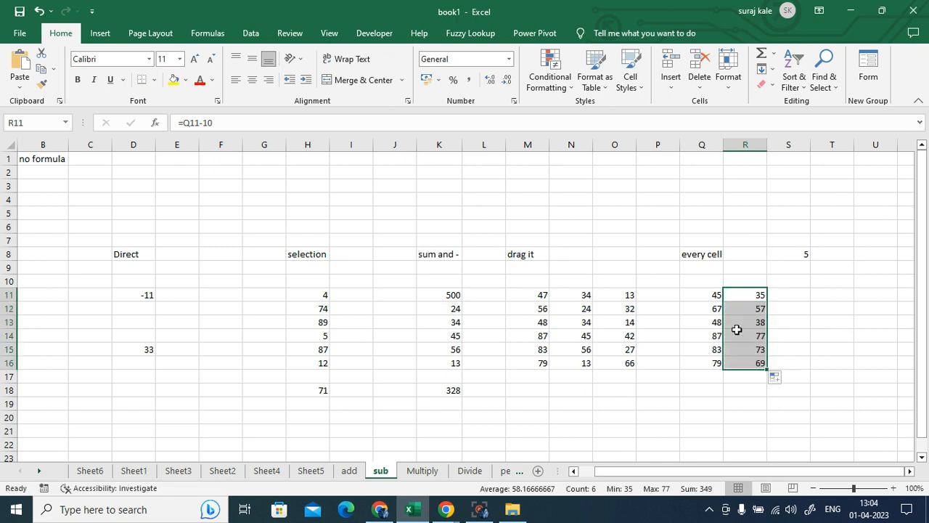
click(741, 294)
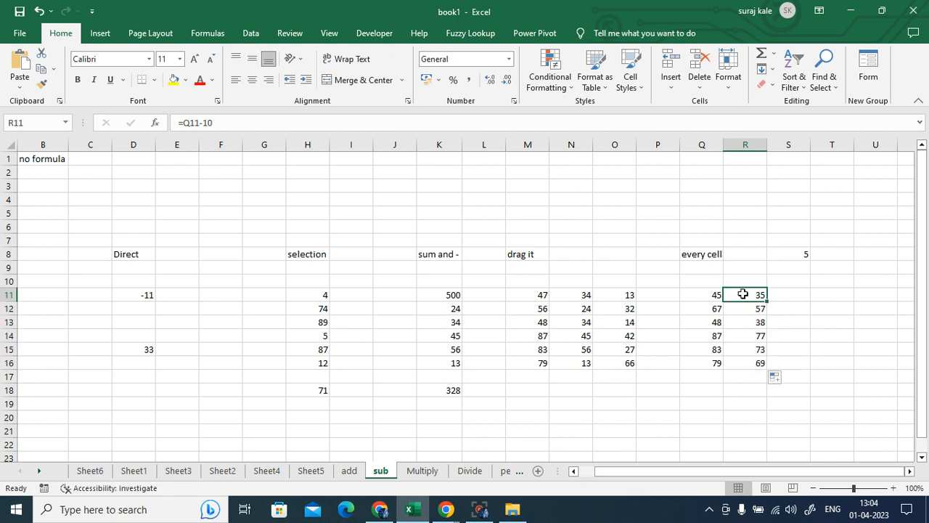
double_click(744, 292)
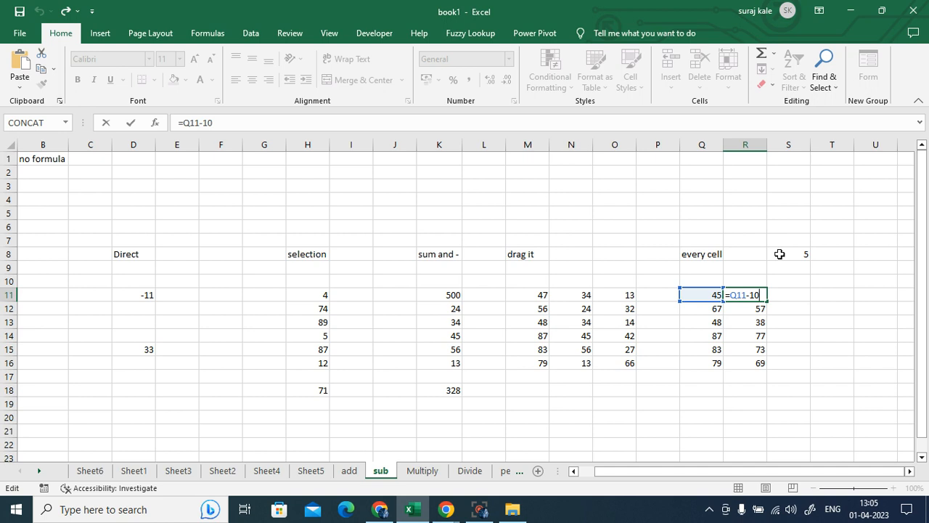
key(ctrl+Return)
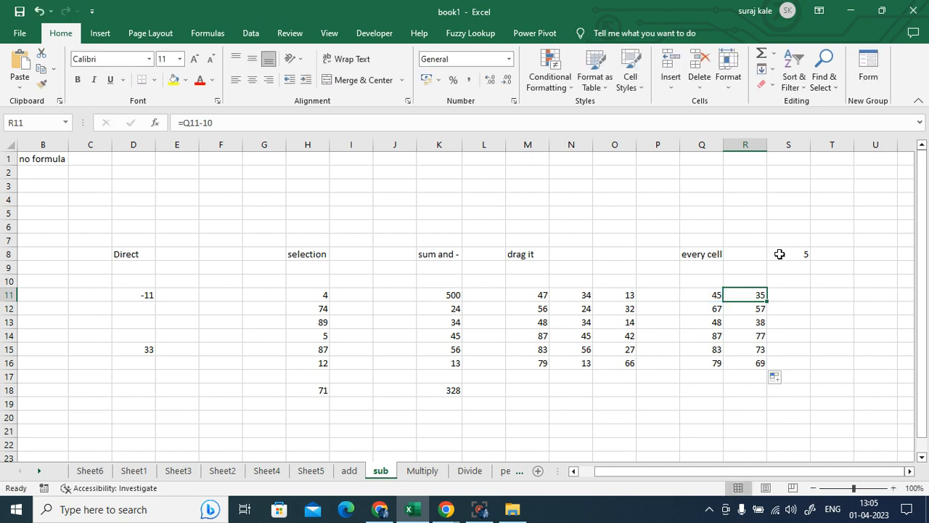
Switch to the Multiply sheet and enter the text product in A3
click(425, 472)
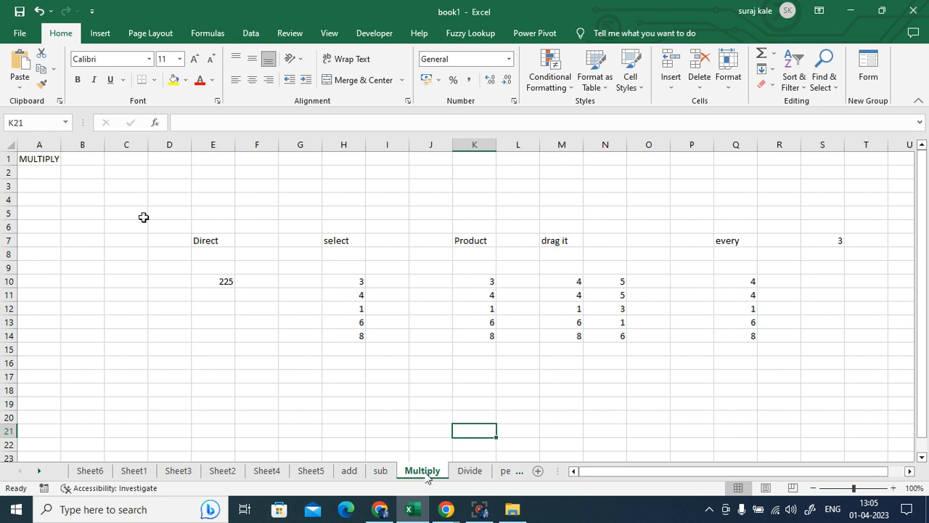
click(53, 187)
text(product)
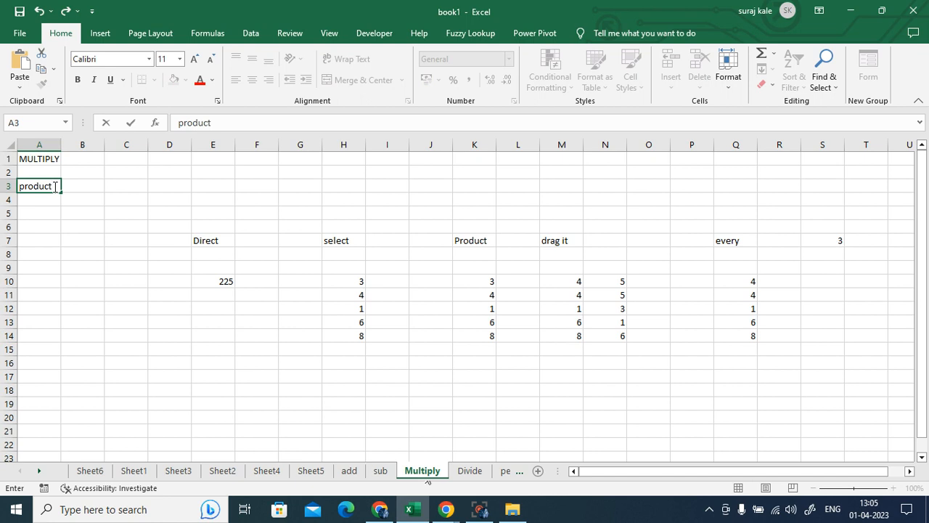
Enter =2*3 in E14 under the Direct heading to multiply two typed numbers
click(232, 334)
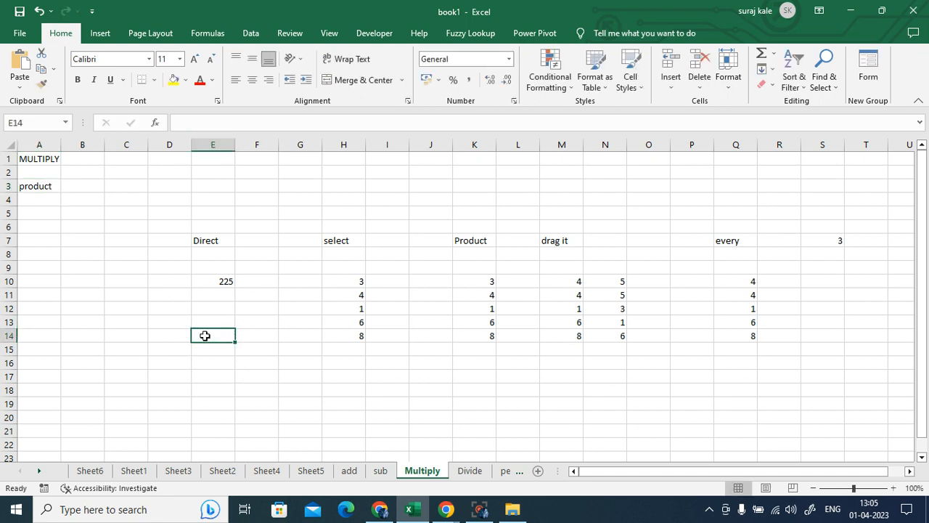
text(=)
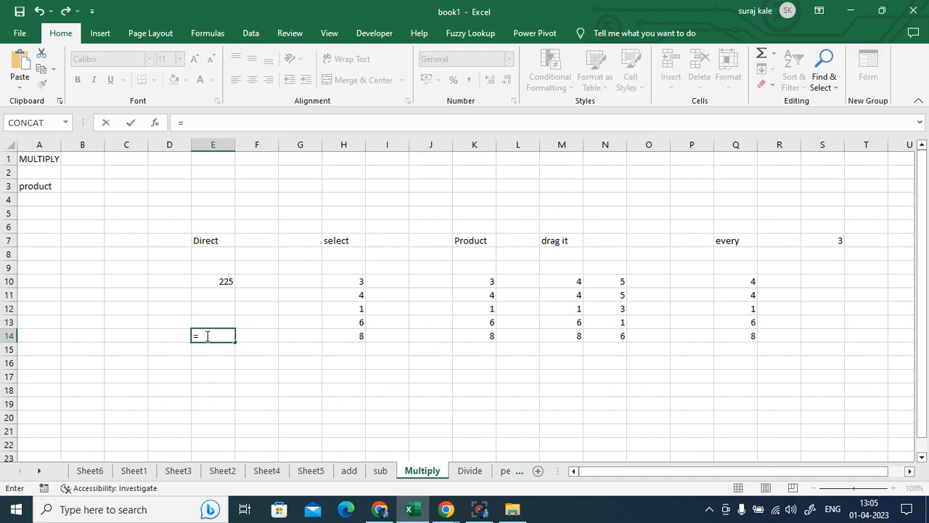
text(2*3)
key(Return)
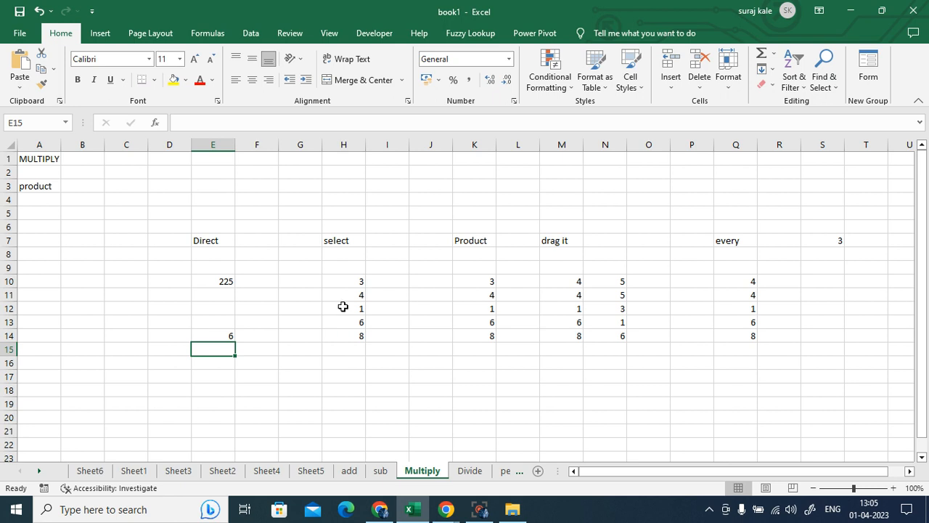
Enter =H10*H11*H14 in H17 to multiply individually selected values from the select column
drag(342, 282, 346, 344)
click(466, 360)
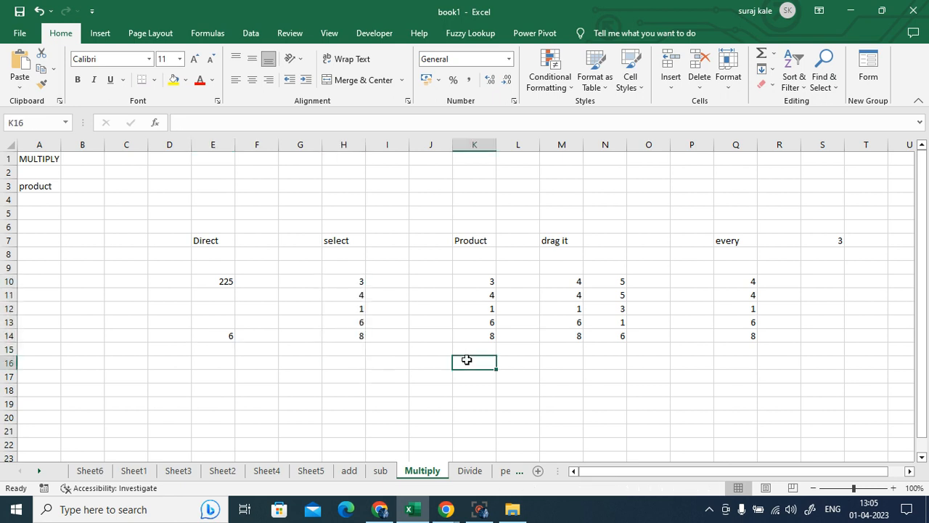
click(340, 375)
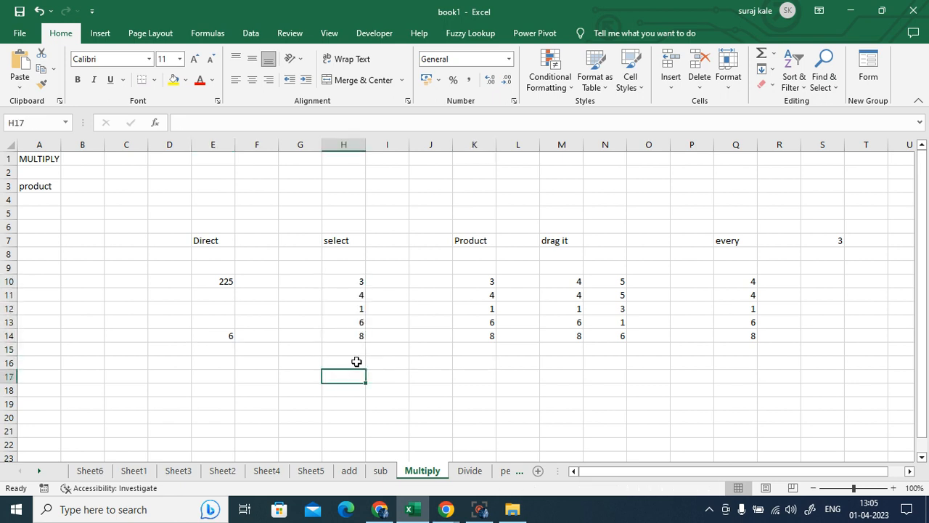
text(=)
click(351, 283)
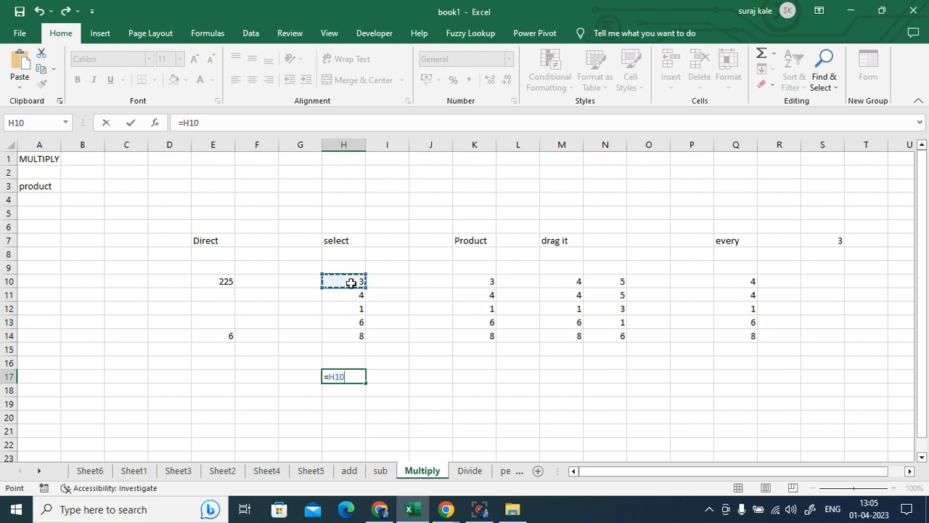
text(*)
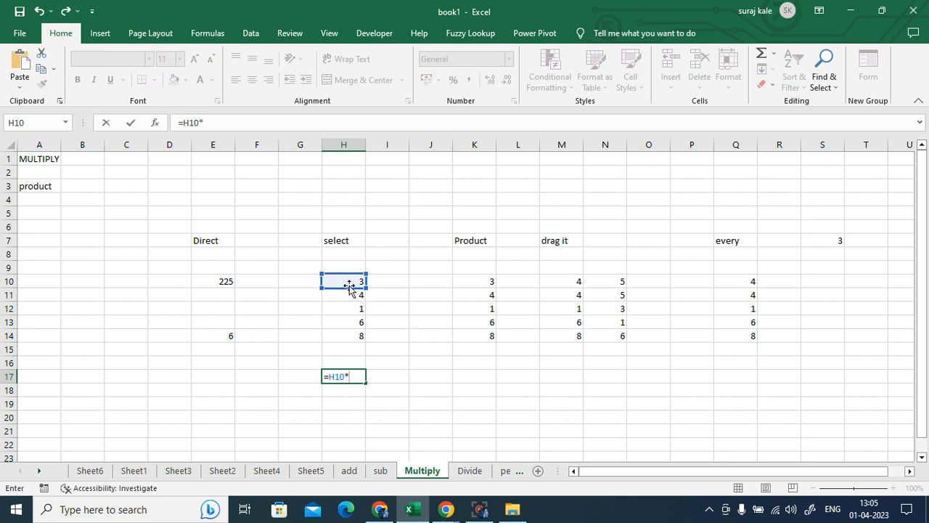
click(353, 294)
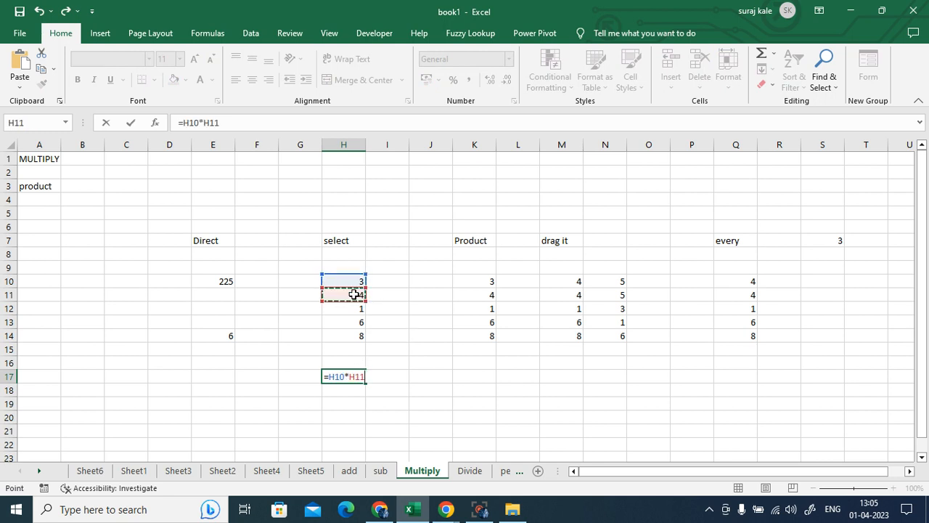
text(*)
click(341, 333)
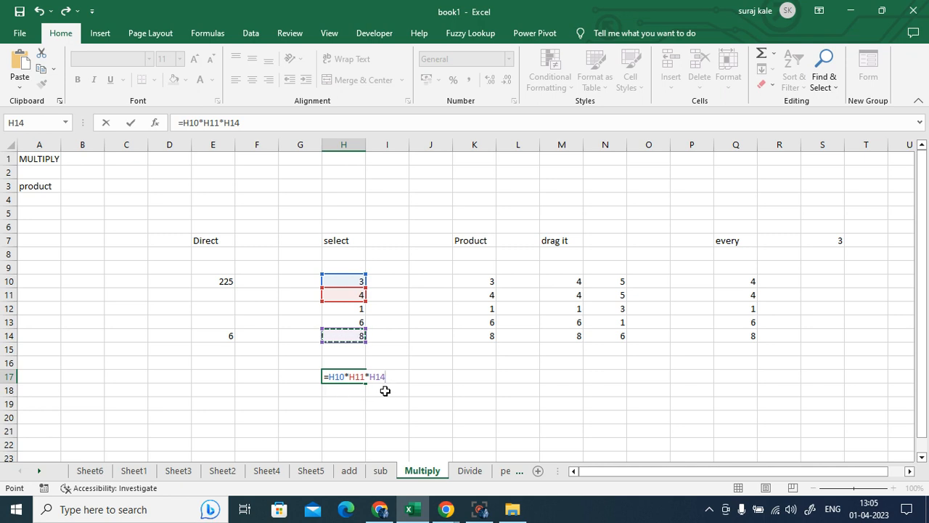
key(Return)
Inspect the cell references used by the multiplication formula in H17
click(343, 376)
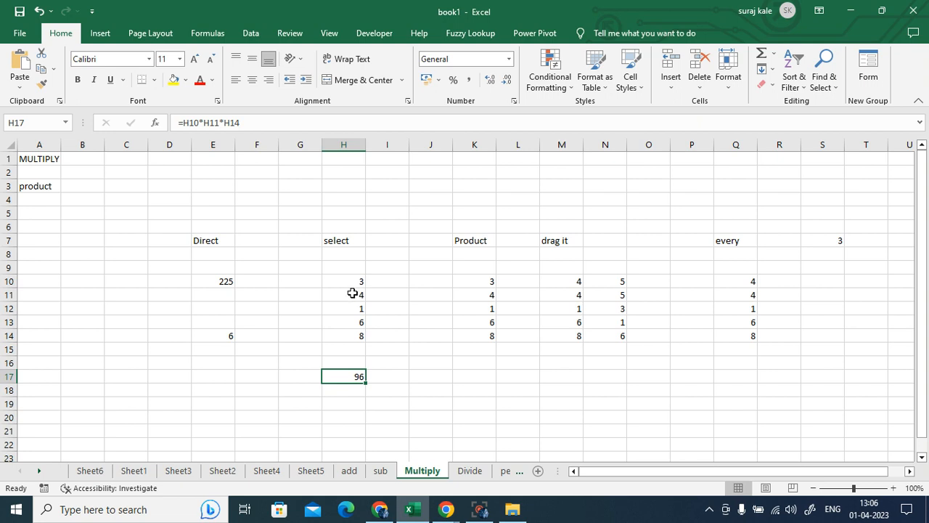
double_click(361, 384)
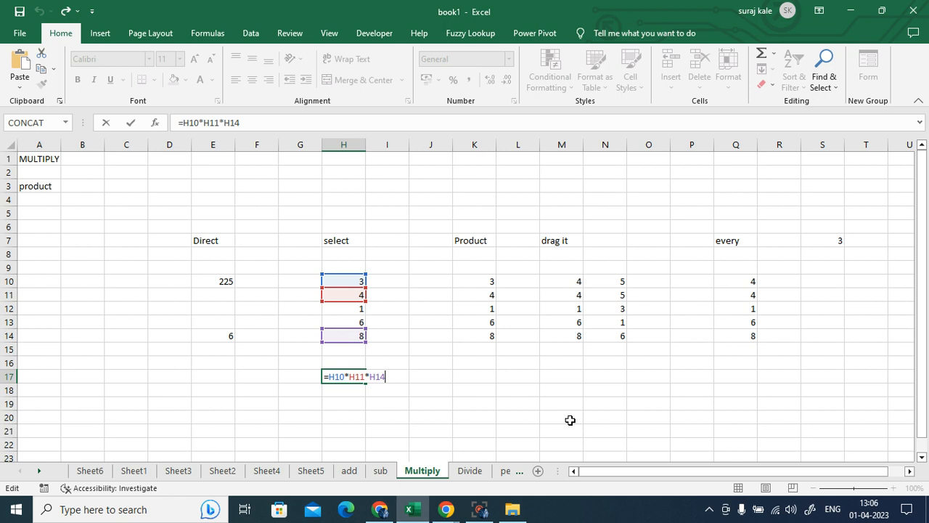
key(ctrl+Return)
click(347, 283)
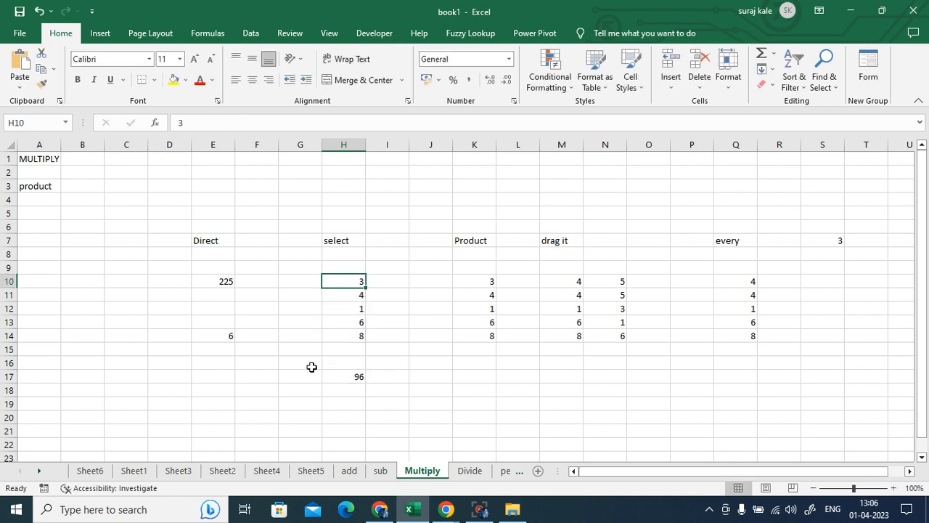
Enter 2 in C18 and 3 in D18 as sample numbers
click(124, 390)
text(2)
click(166, 390)
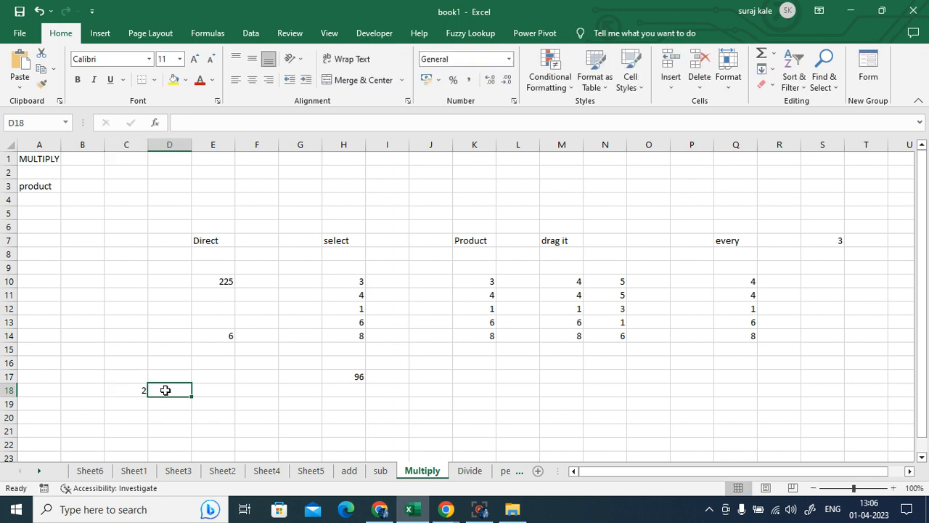
text(3)
click(216, 391)
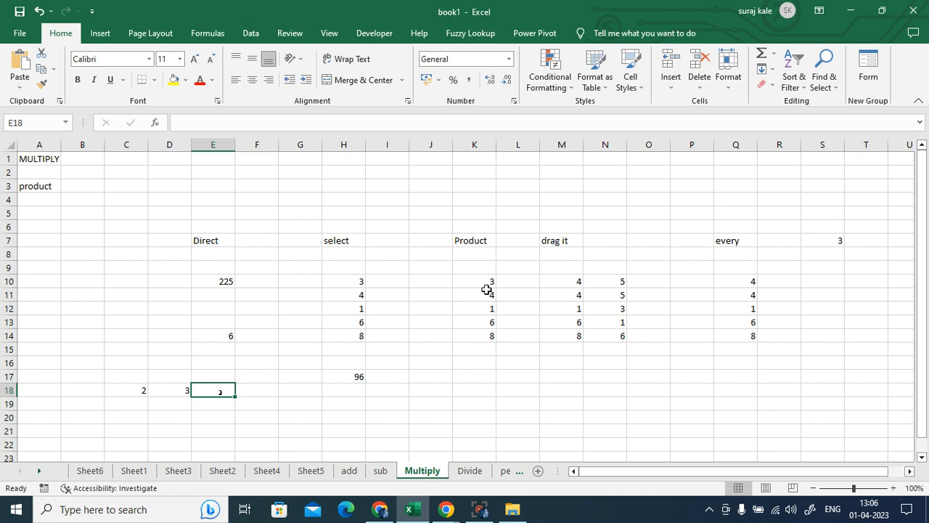
Enter =PRODUCT(K10,K13,K14) in K17 to multiply three separate cells of the Product column
click(470, 376)
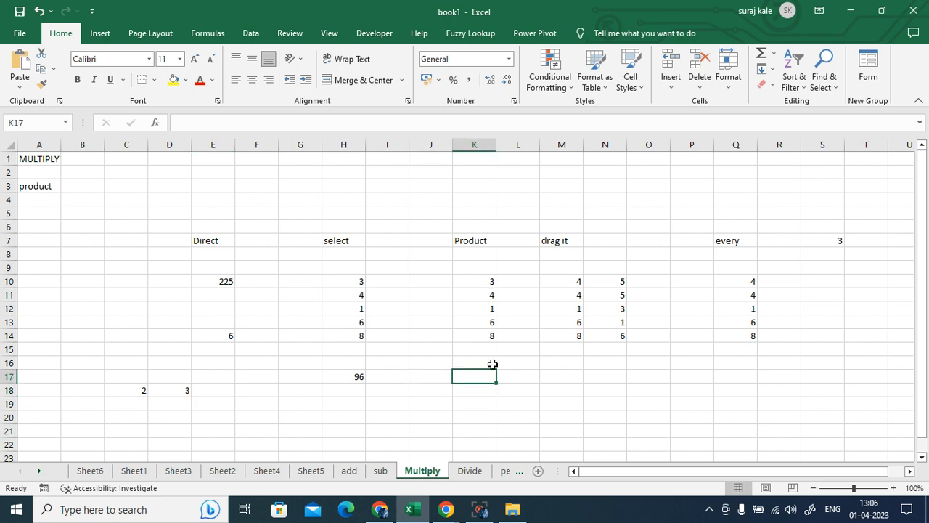
text(=)
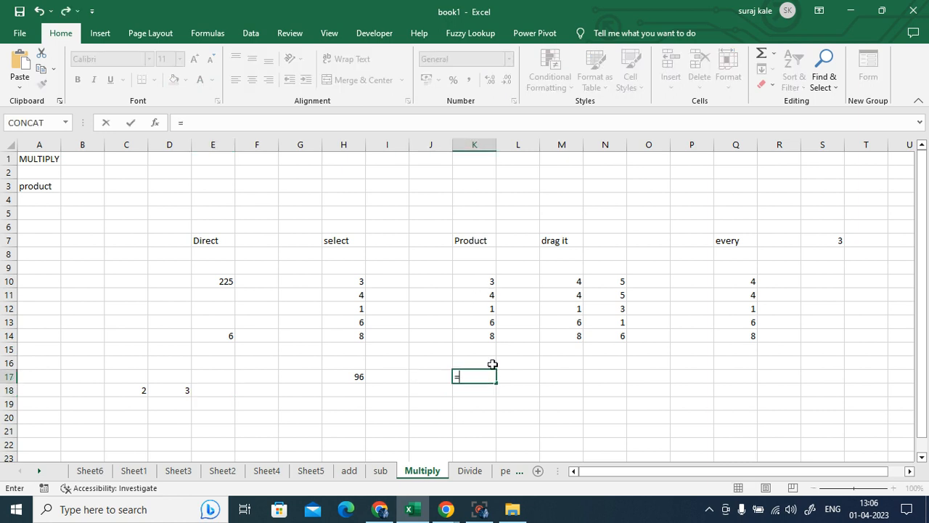
text(prod)
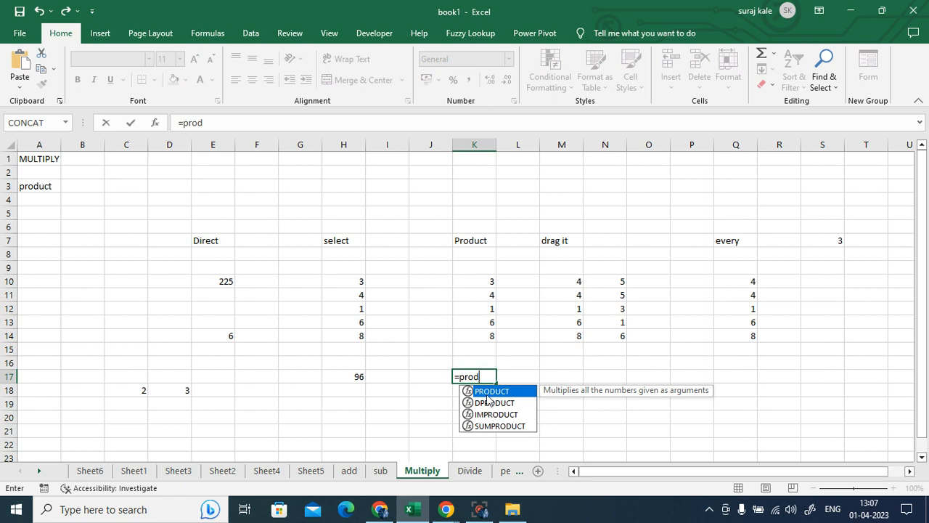
double_click(486, 391)
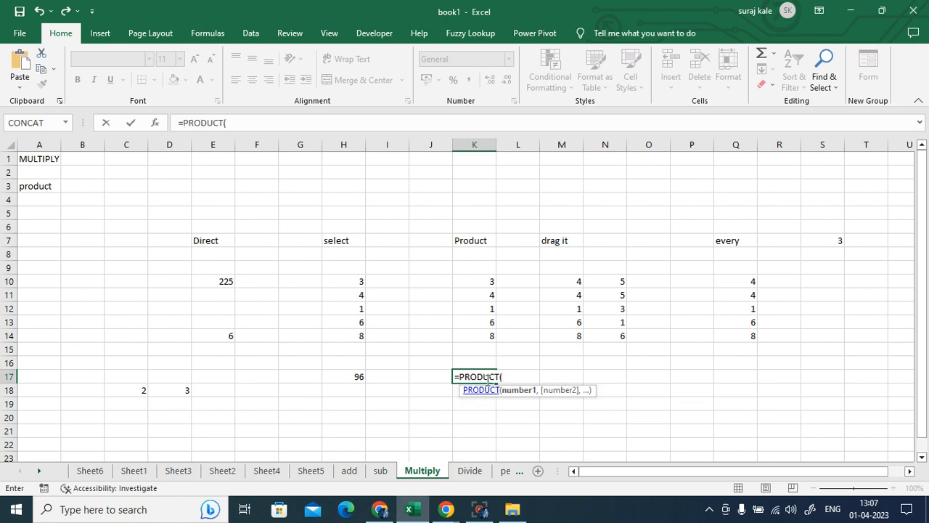
click(478, 280)
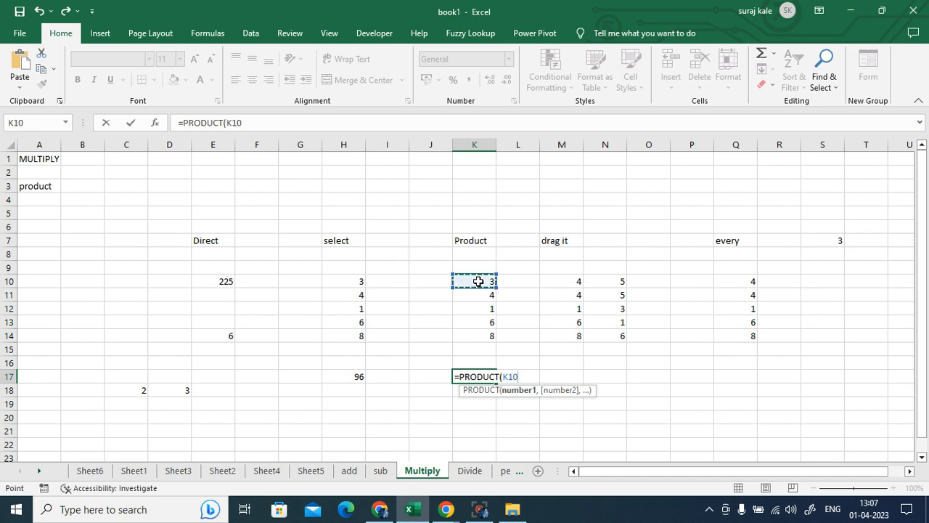
text(,)
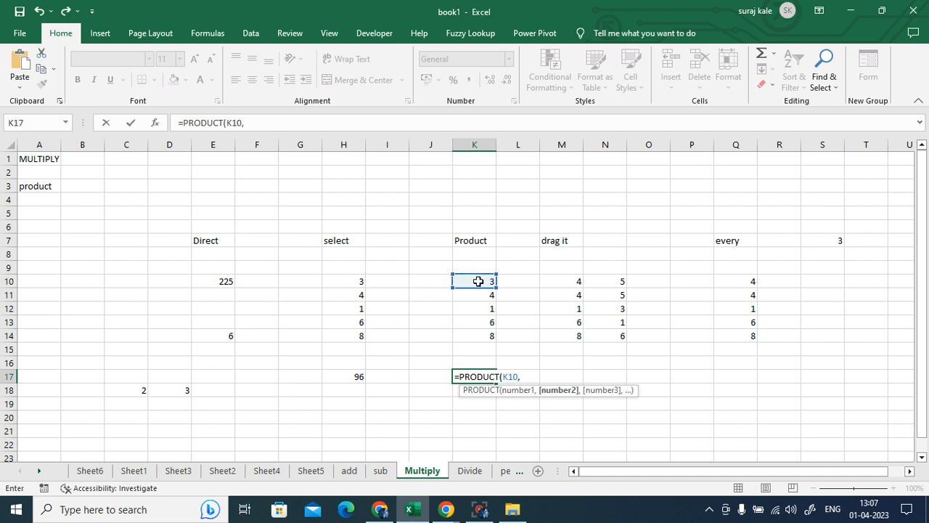
click(480, 321)
text(,)
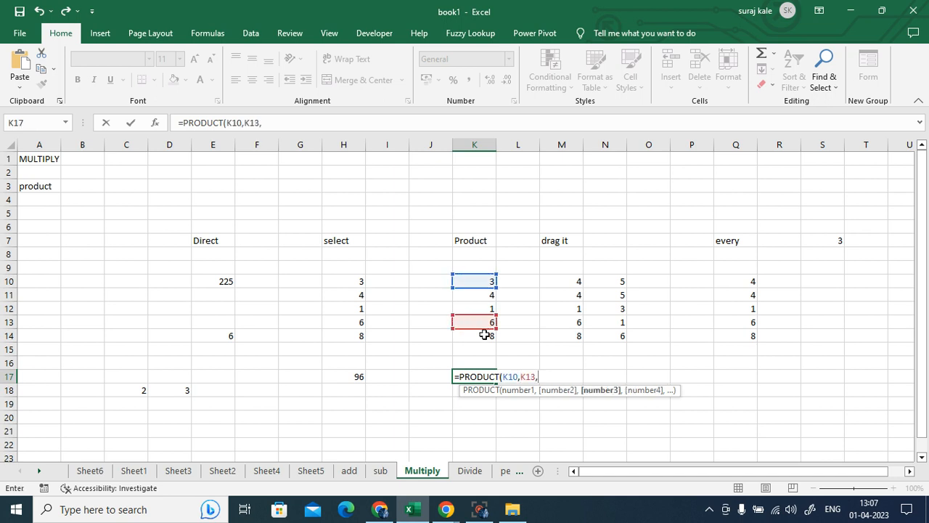
click(484, 333)
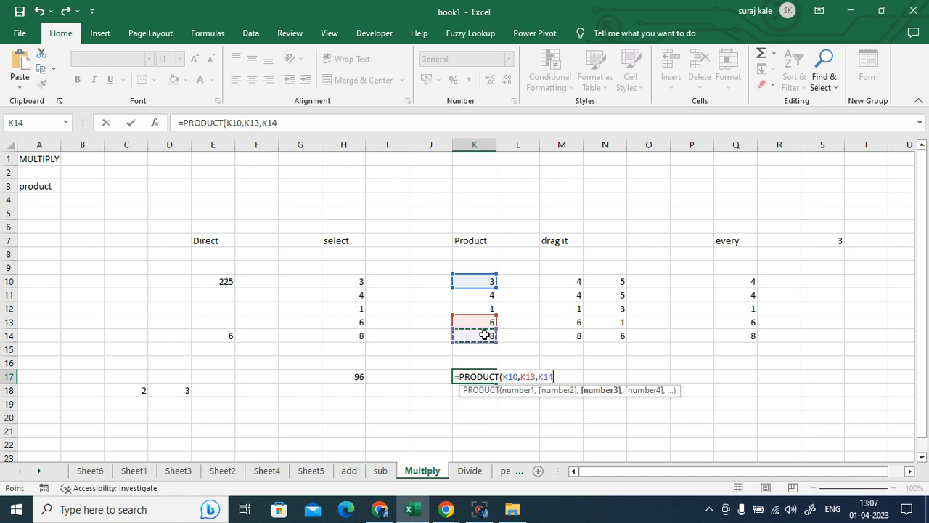
text())
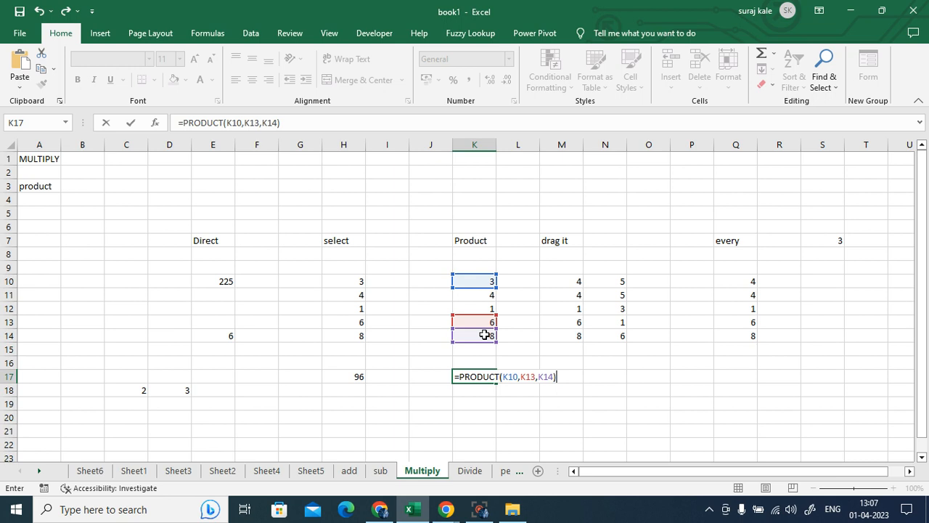
key(Return)
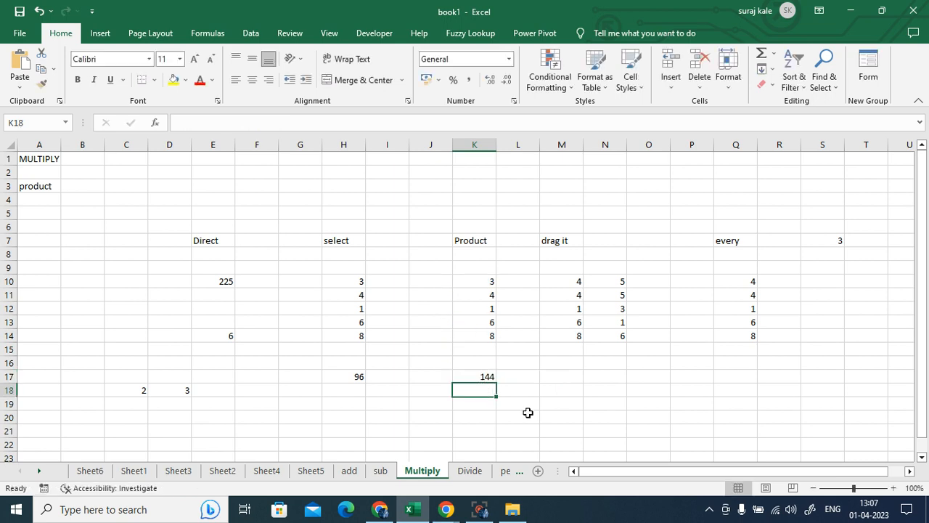
Inspect the arguments of the PRODUCT formula in K17
click(481, 376)
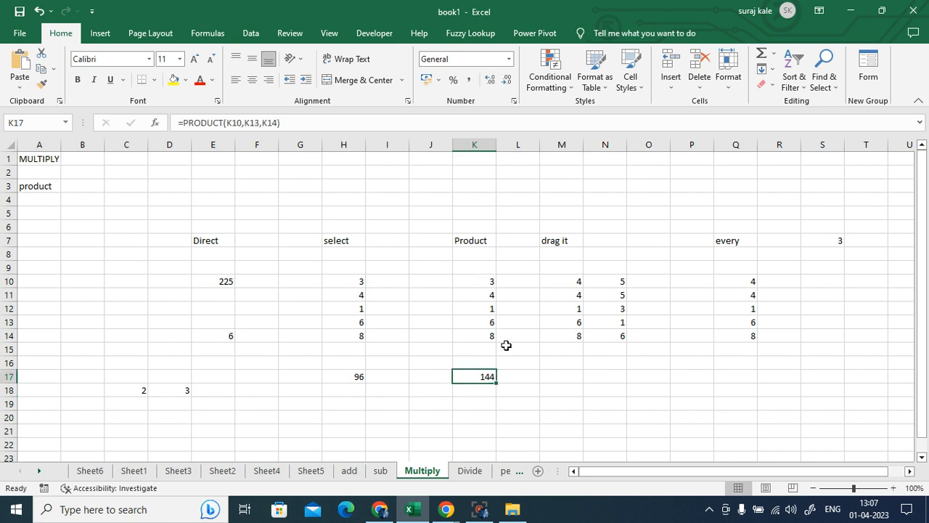
key(F2)
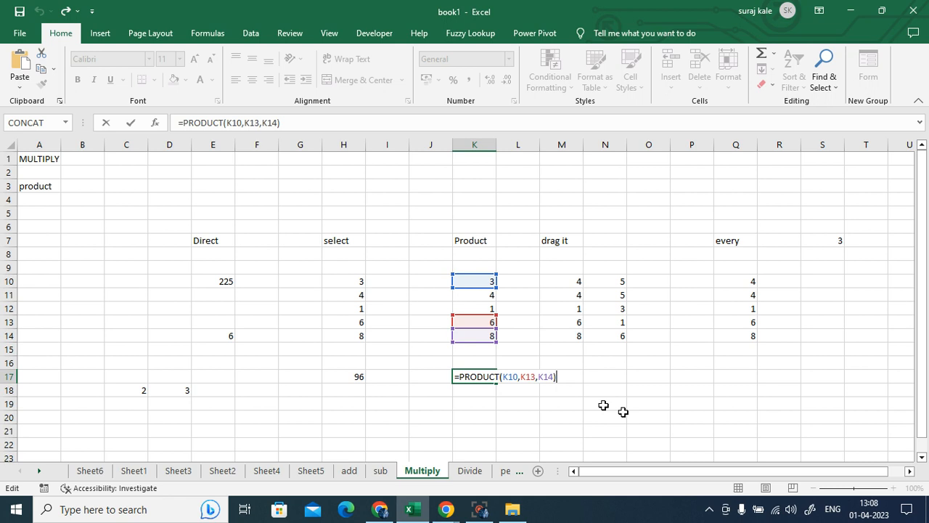
key(Return)
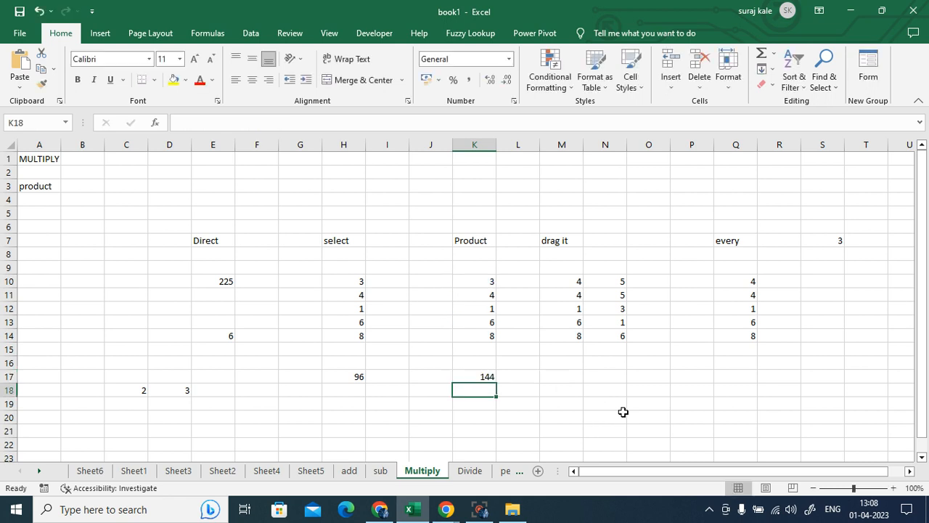
Enter =PRODUCT(K10:K14) in K19 to multiply the whole range of the Product column
click(475, 404)
text(=p)
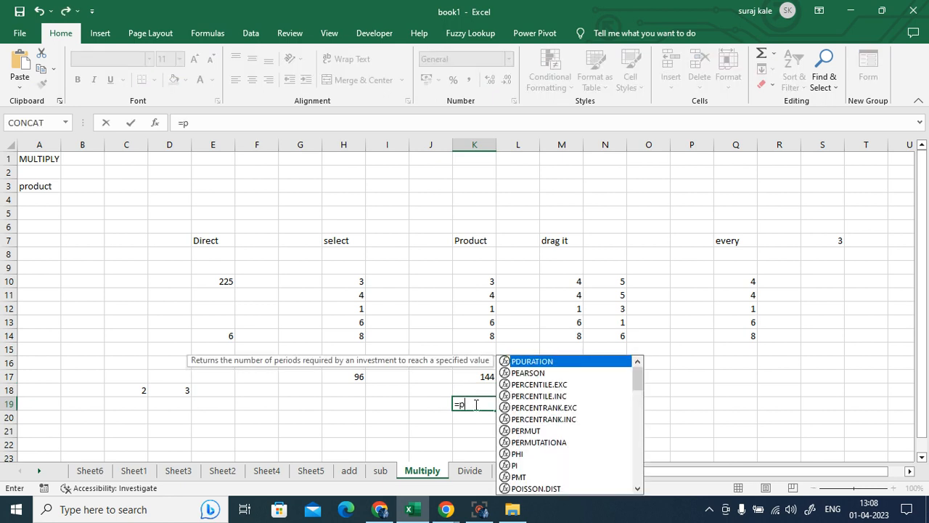
text(rod)
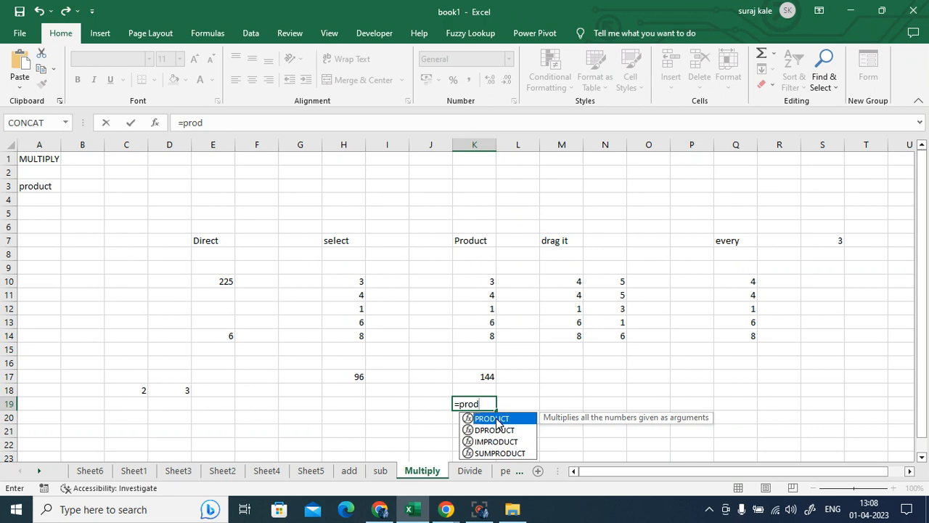
double_click(504, 419)
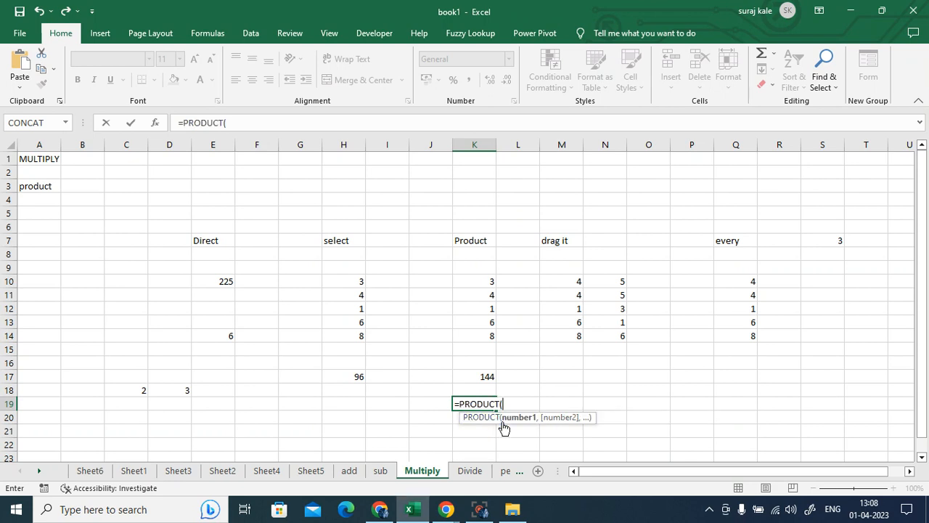
drag(469, 281, 475, 331)
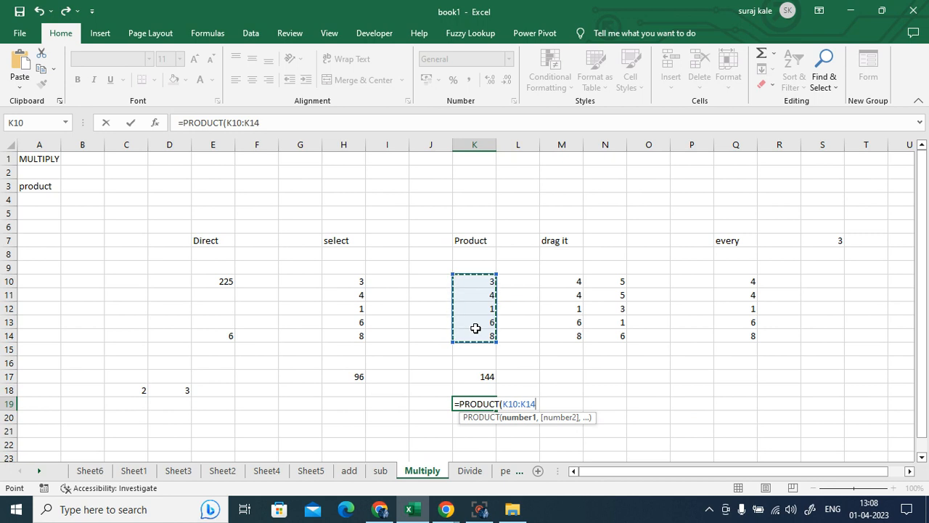
text())
key(Return)
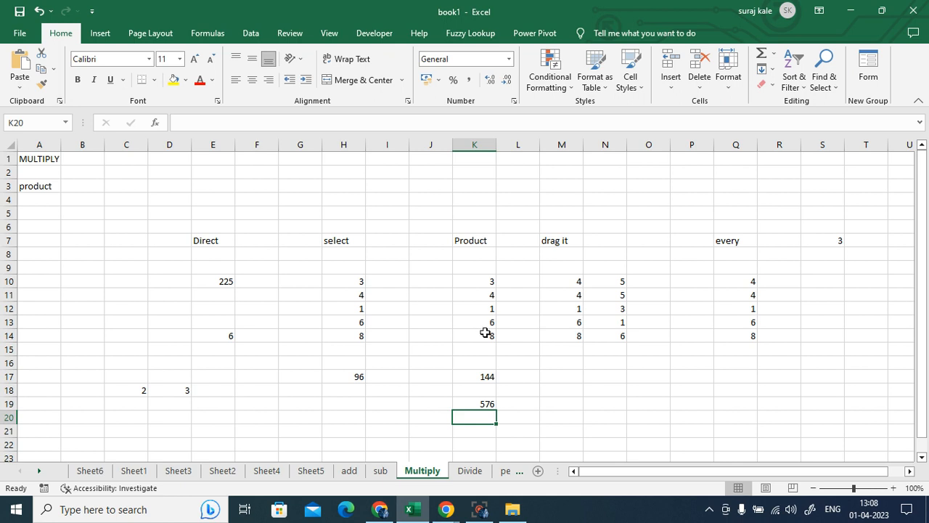
Enter =M10*N10 in O10 to multiply the two drag it columns, and fill the formula down to O14
click(571, 284)
click(619, 284)
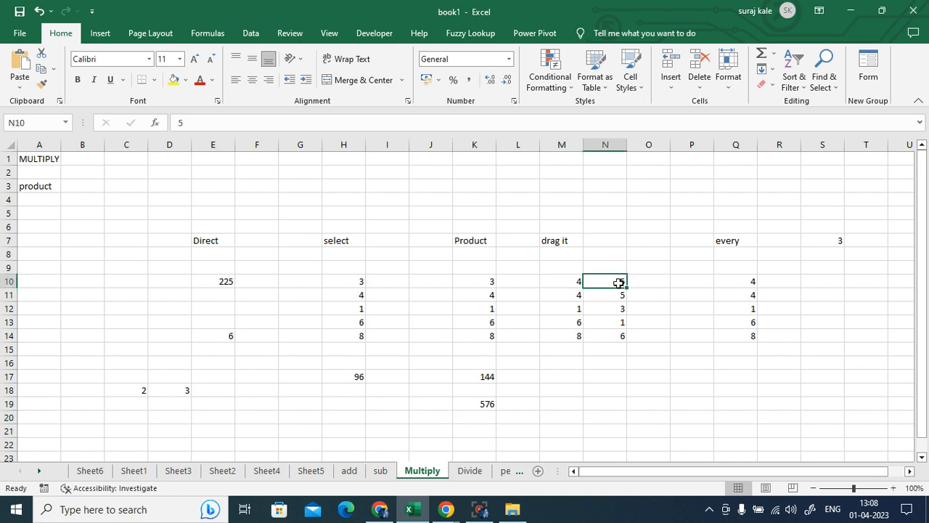
click(651, 288)
text(=4)
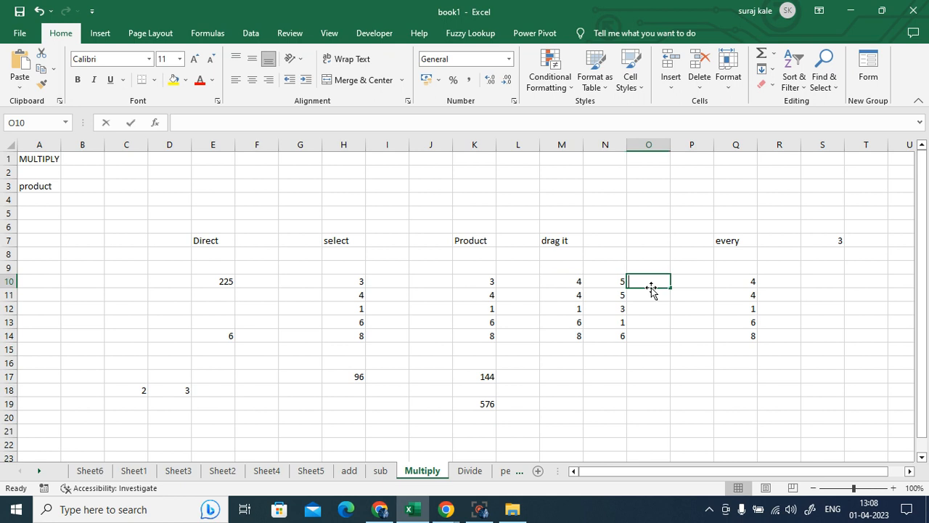
text(*)
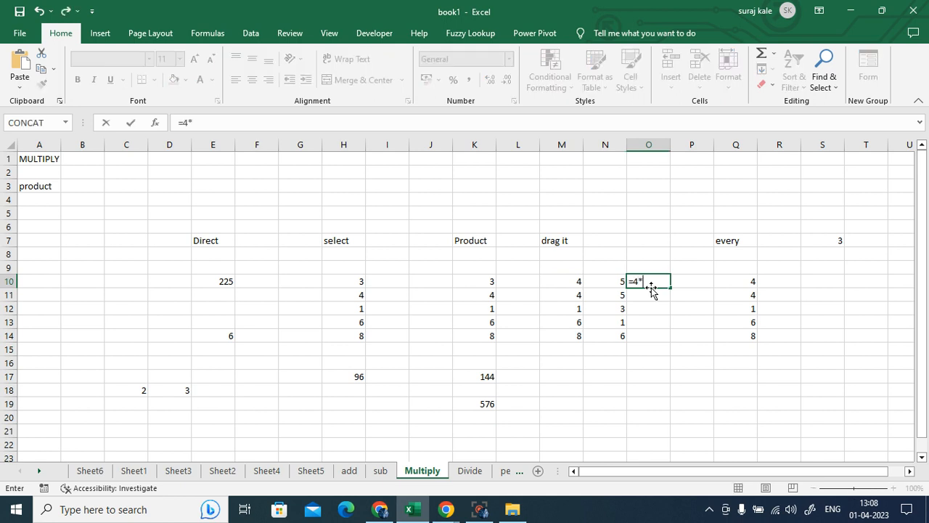
key(BackSpace)
key(BackSpace)
click(574, 282)
text(*)
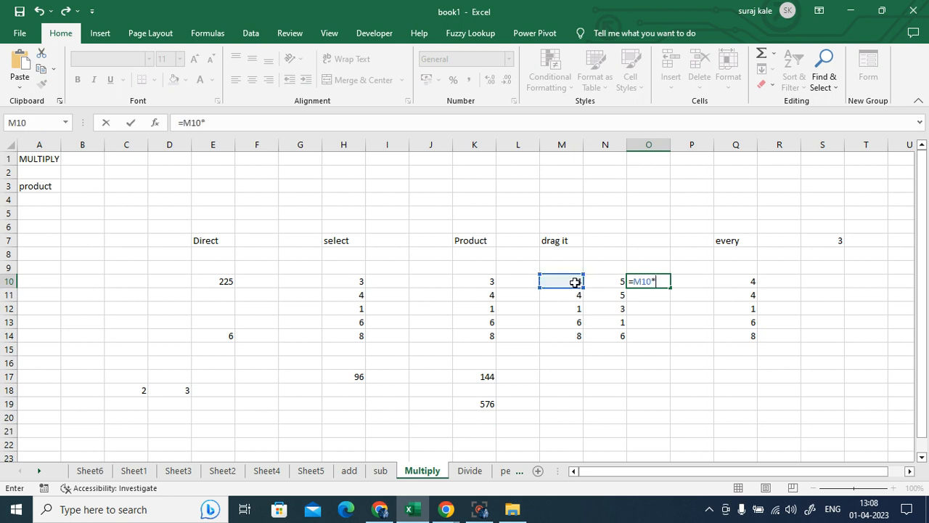
click(606, 281)
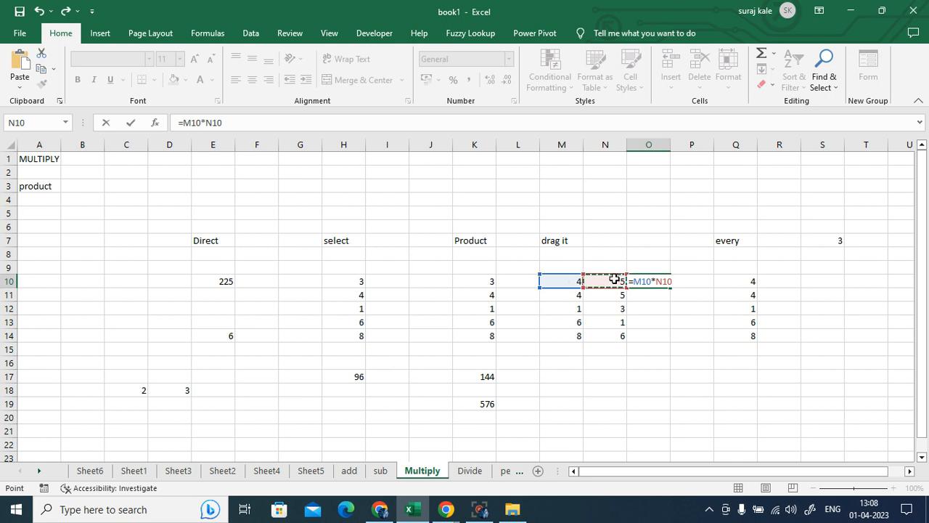
key(Return)
key(Up)
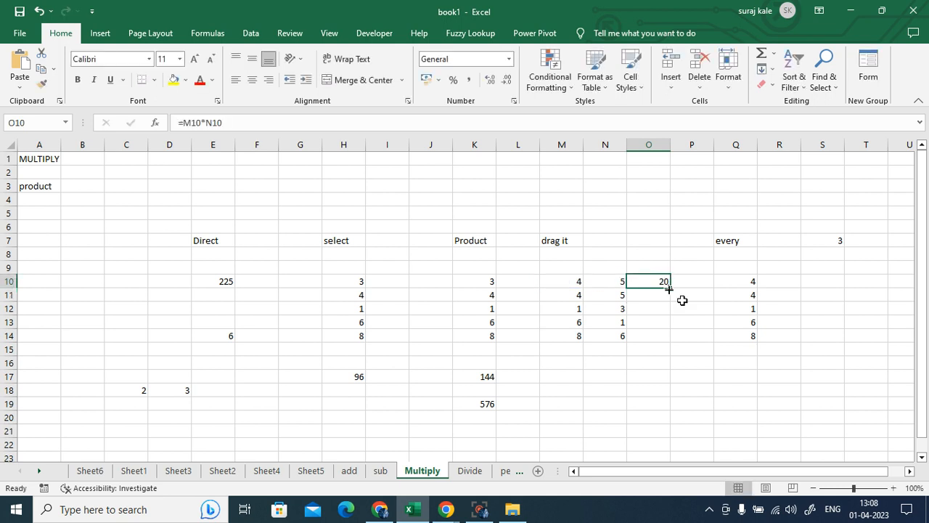
drag(668, 289, 672, 341)
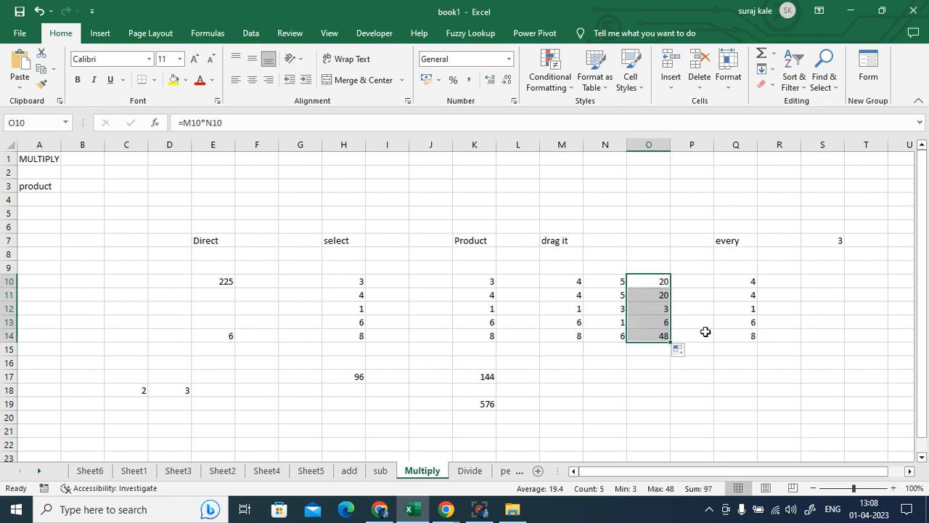
click(729, 442)
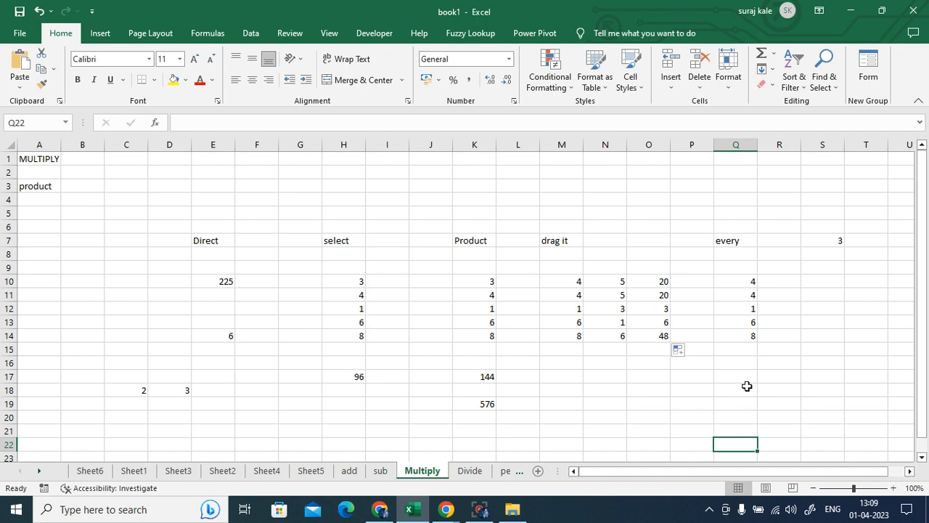
Inspect the cell references of the formula in O10, check the Google Meet call in Chrome, and return to the Excel workbook
click(657, 279)
double_click(661, 280)
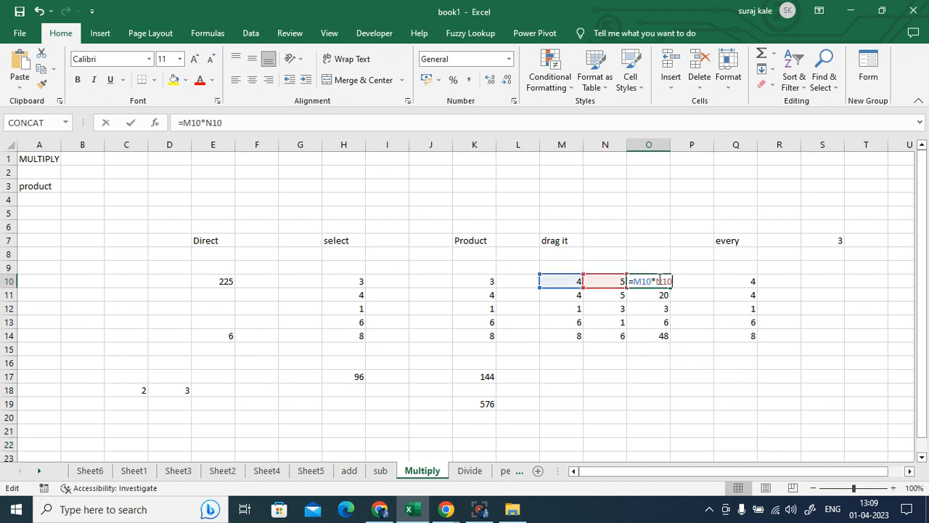
click(379, 509)
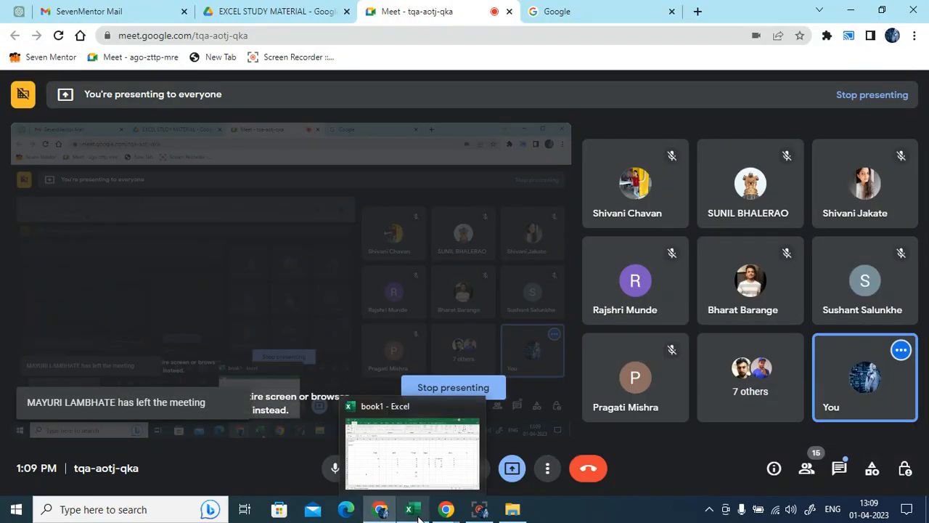
click(418, 515)
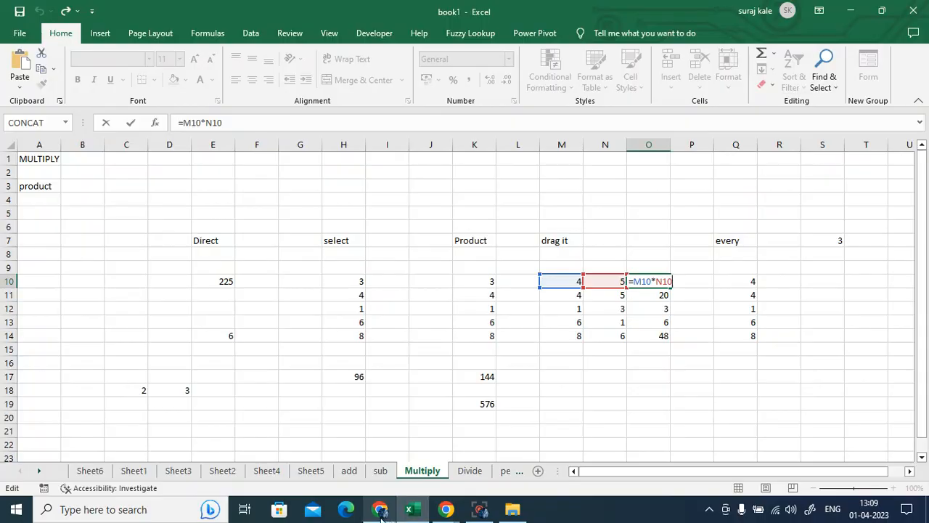
click(381, 511)
click(417, 514)
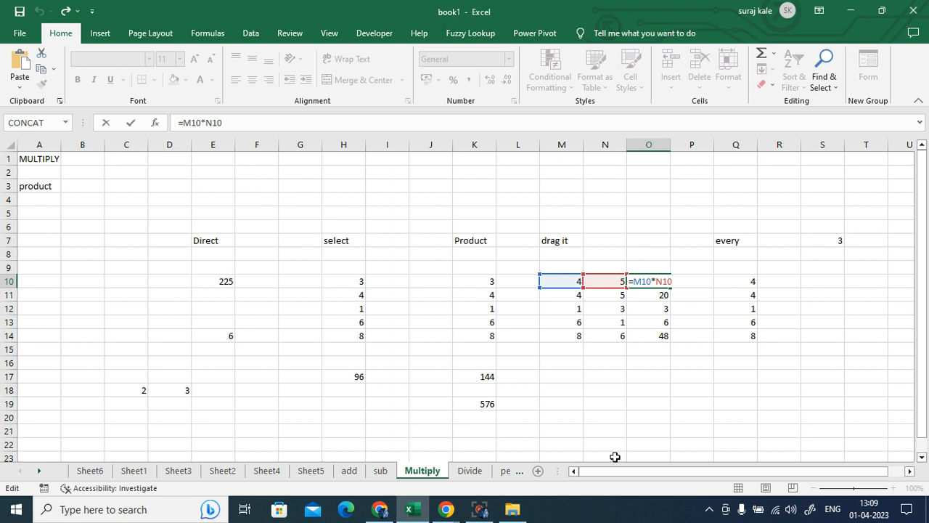
click(613, 386)
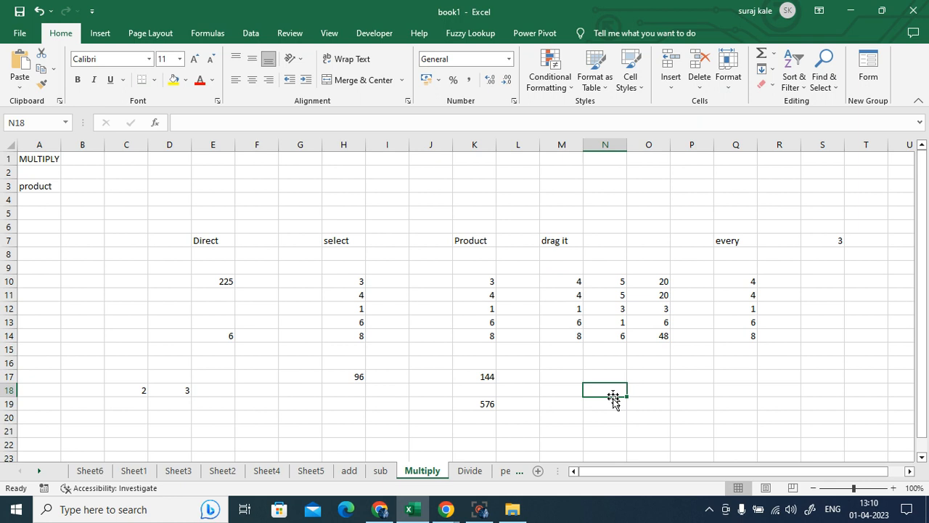
Enter the label "result" in M19
click(574, 407)
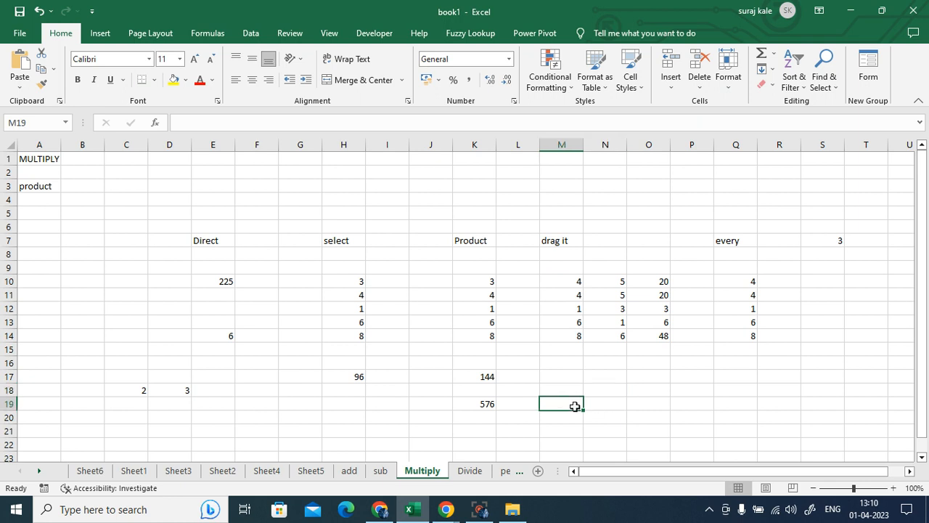
text(result)
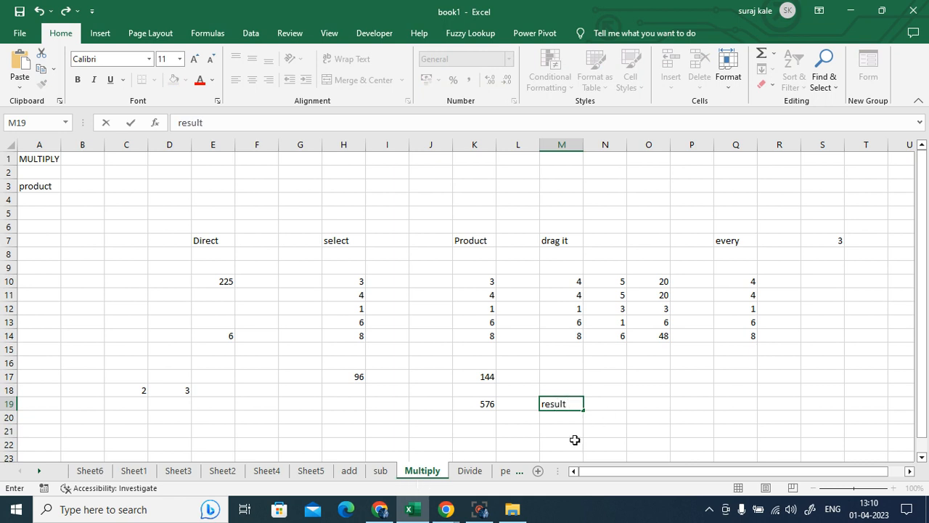
click(604, 404)
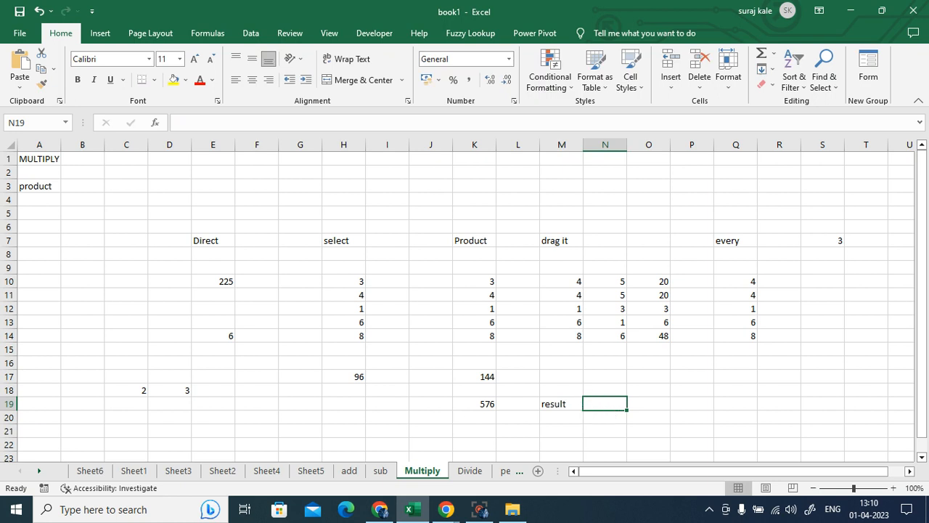
Examine cells M11 and N11 on the sub sheet as the two factors for a cross-sheet multiplication, and return to the Multiply sheet
click(379, 471)
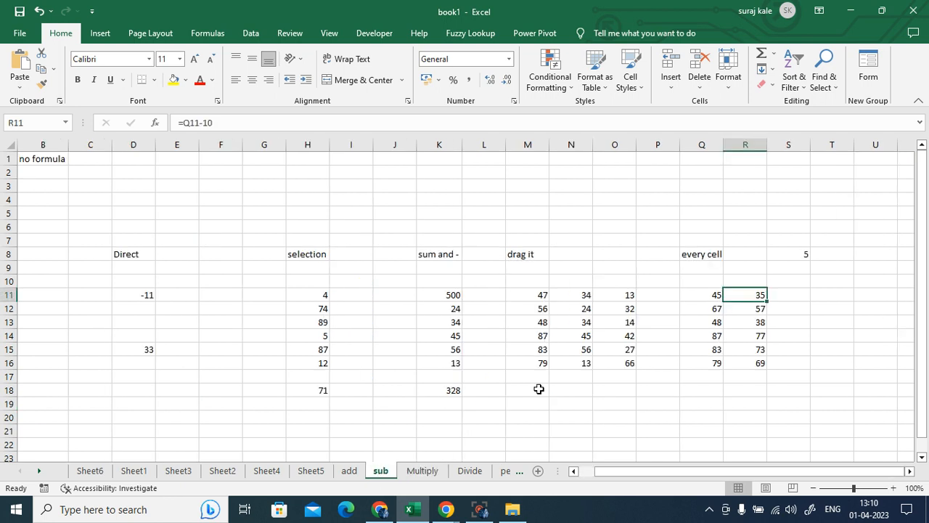
click(541, 297)
click(569, 298)
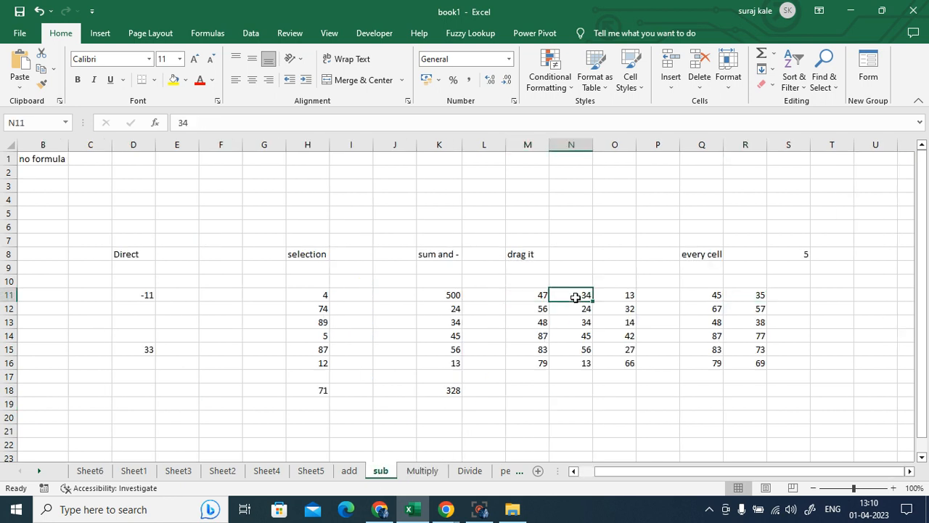
click(536, 298)
click(577, 297)
click(428, 473)
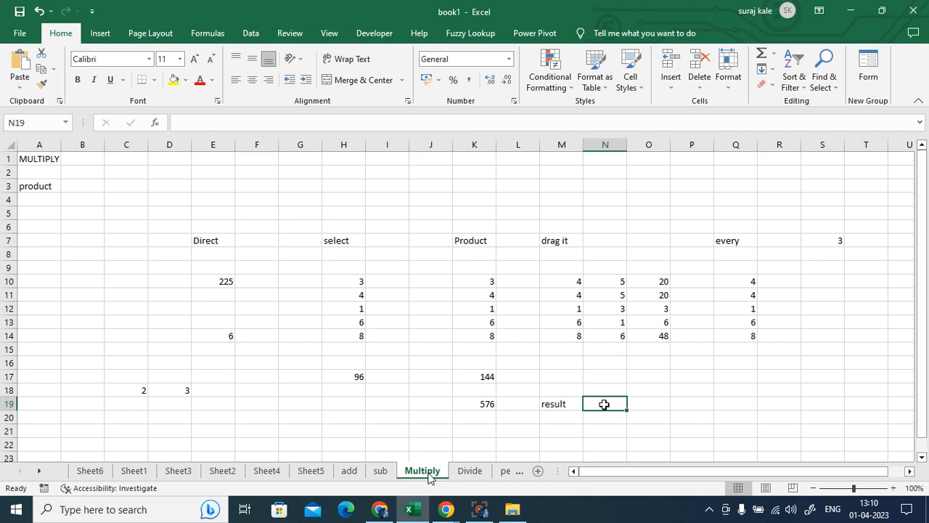
click(379, 473)
click(535, 296)
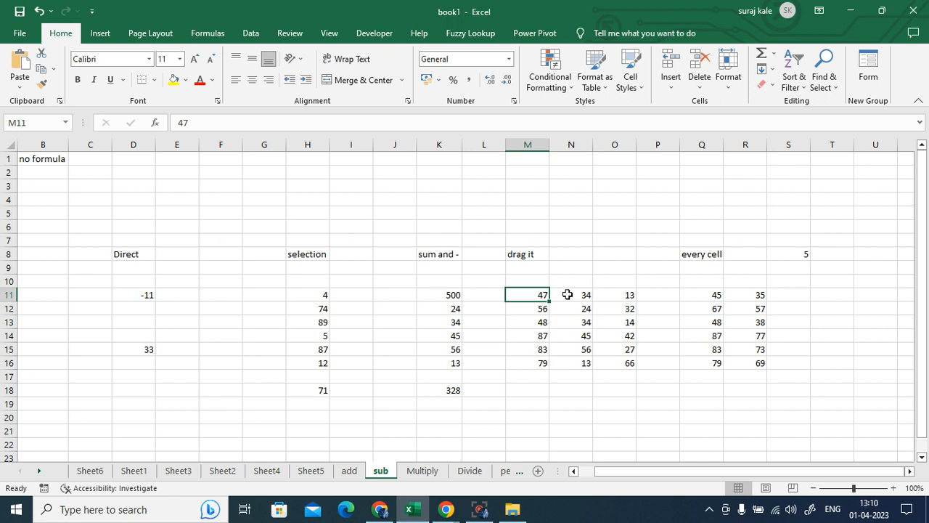
click(567, 294)
click(537, 295)
click(570, 295)
click(422, 470)
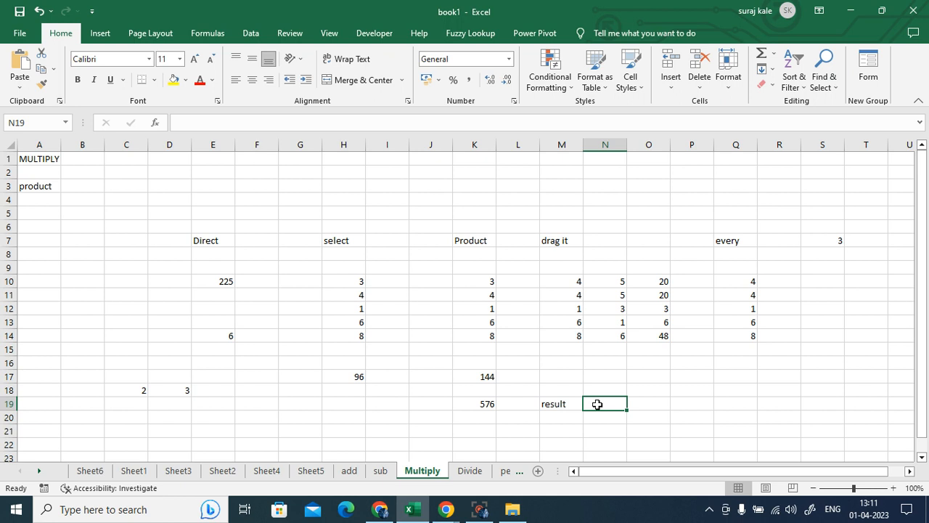
Enter =sub!M11*sub!N11 in N19 of the Multiply sheet to multiply two cells from the sub sheet
text(=)
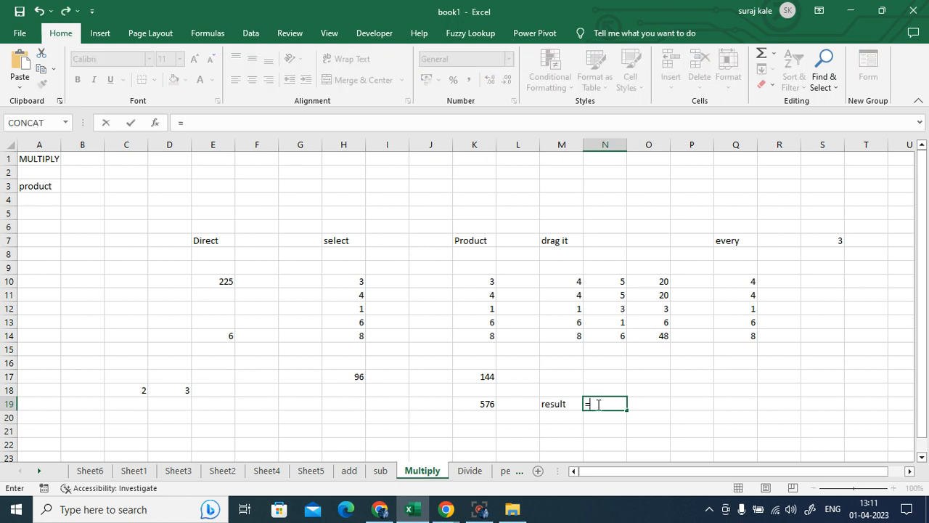
click(381, 471)
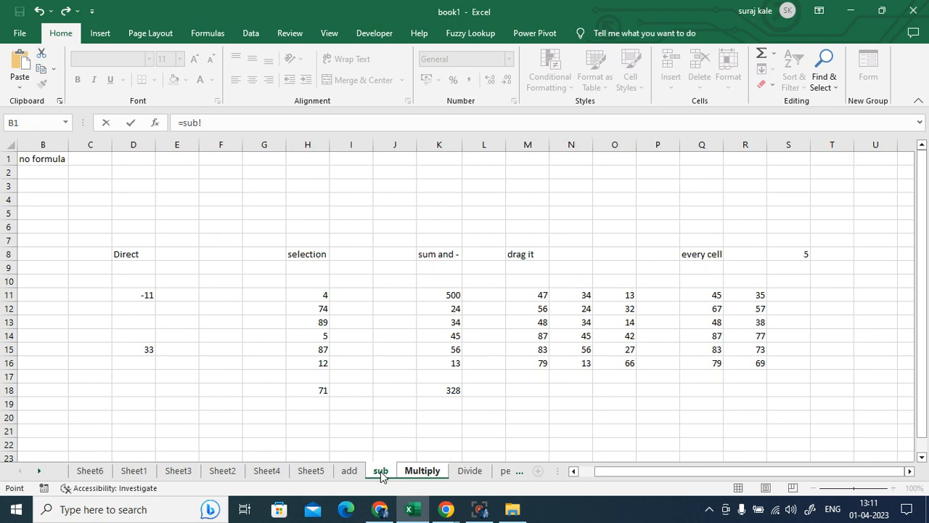
click(538, 294)
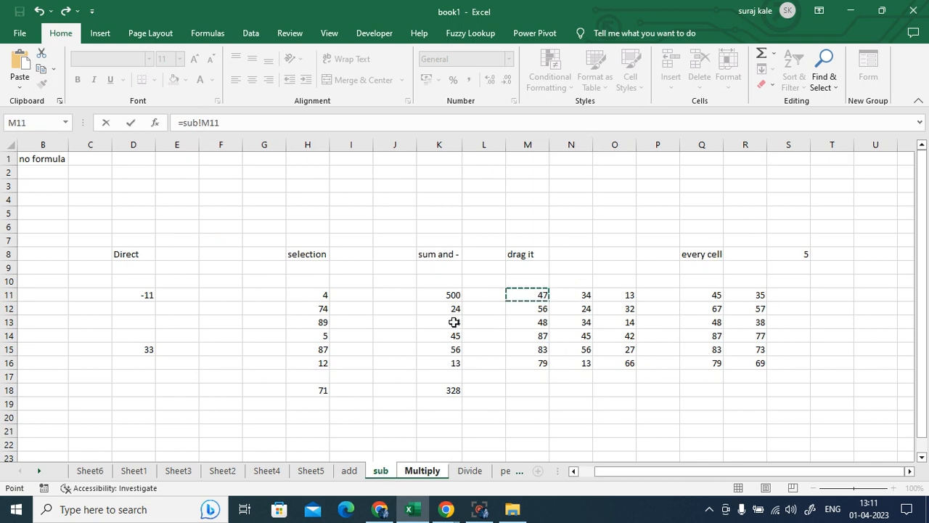
click(222, 123)
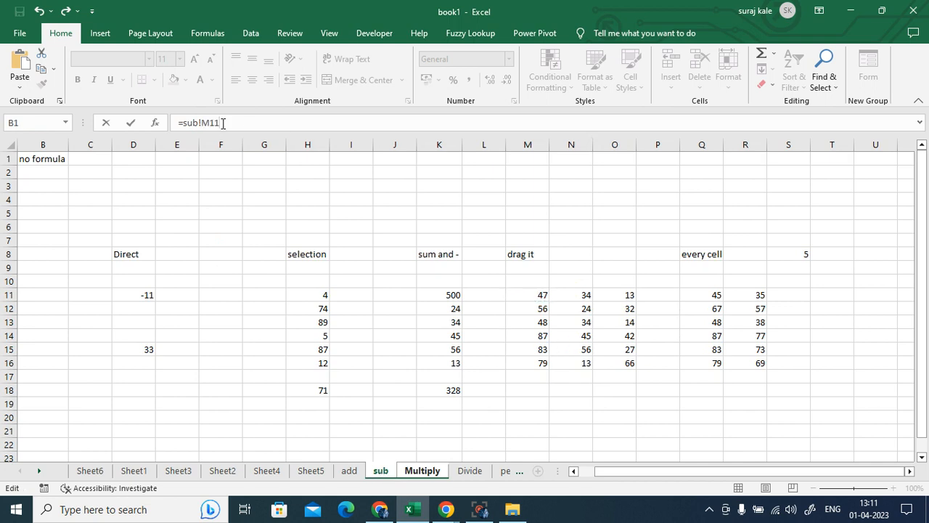
text(*)
click(581, 294)
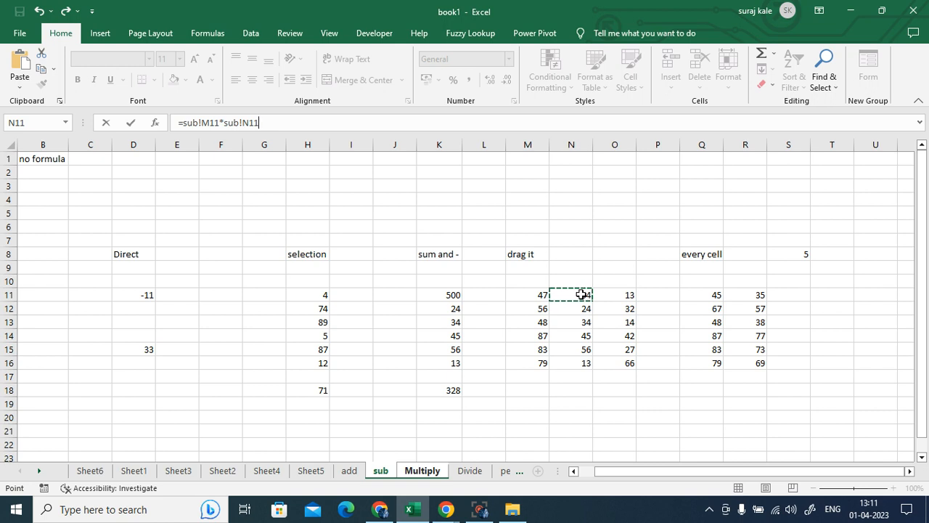
key(Return)
Inspect the sheet references in the cross-sheet formula in N19
click(604, 403)
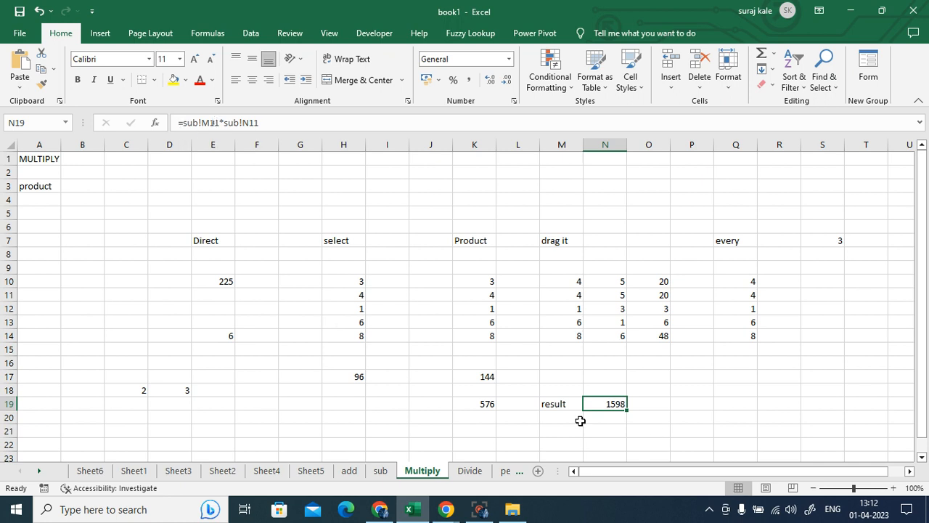
double_click(610, 404)
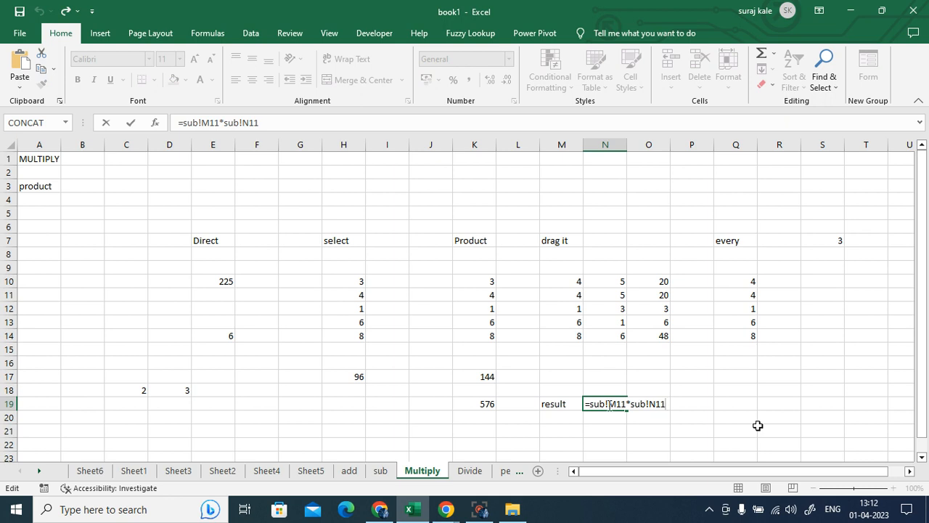
key(ctrl+Return)
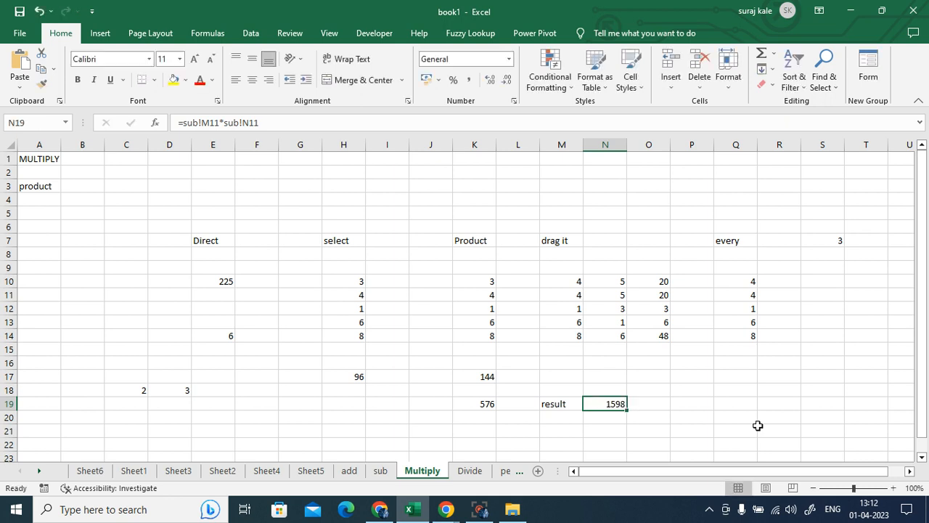
Enter =25/5 in G13 of the Divide sheet to divide two numbers directly
click(466, 473)
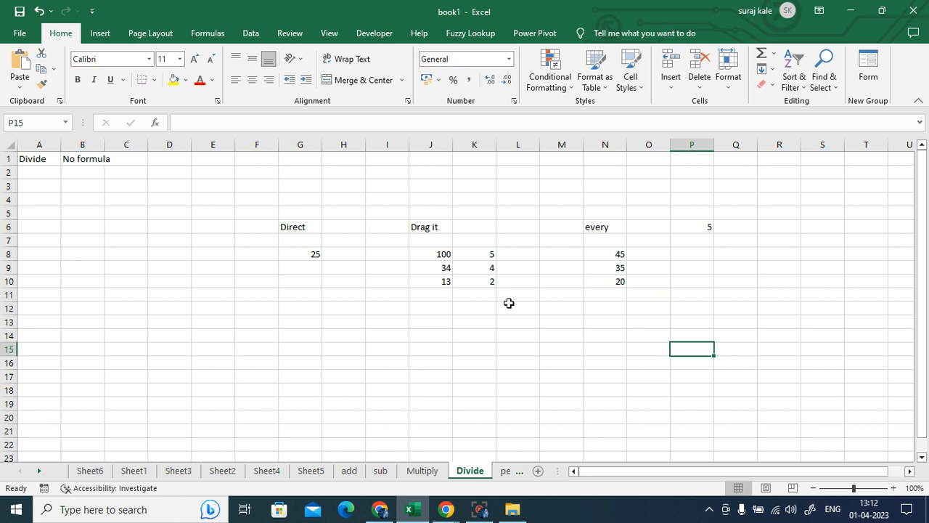
click(299, 322)
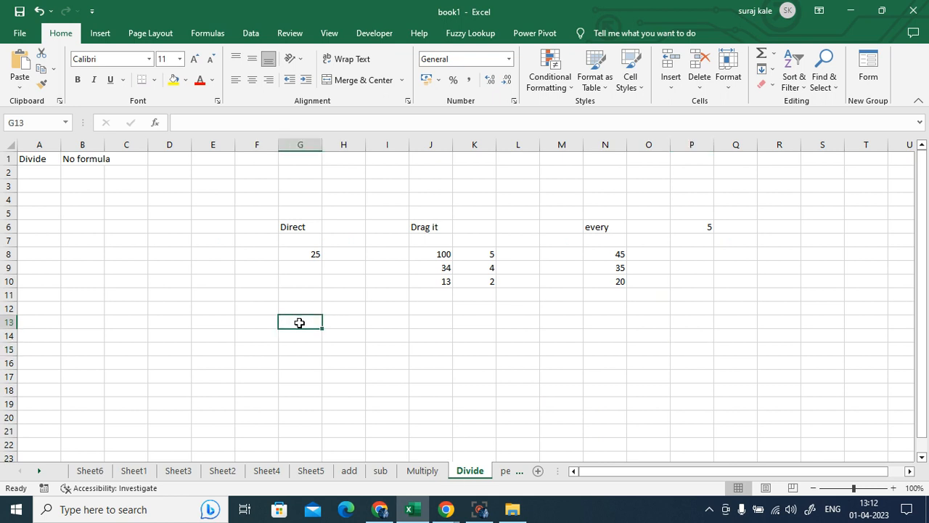
text(=)
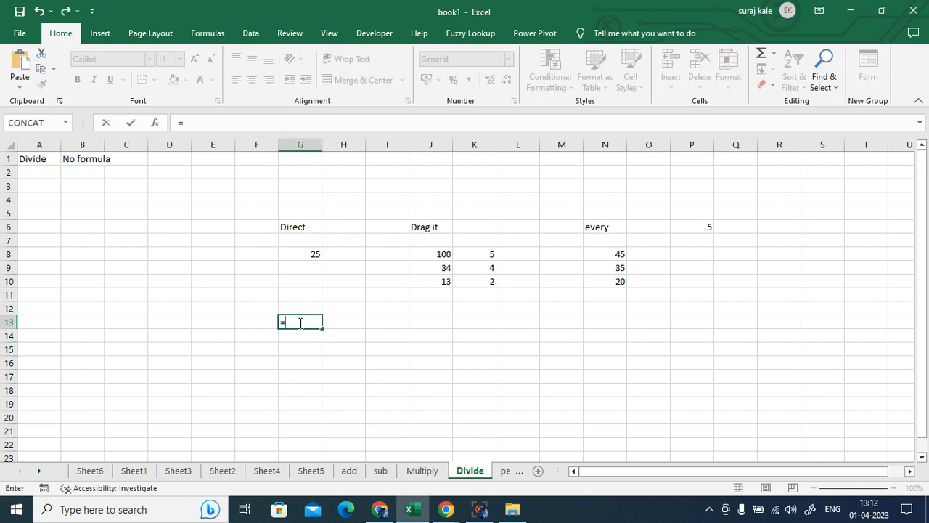
text(25/5)
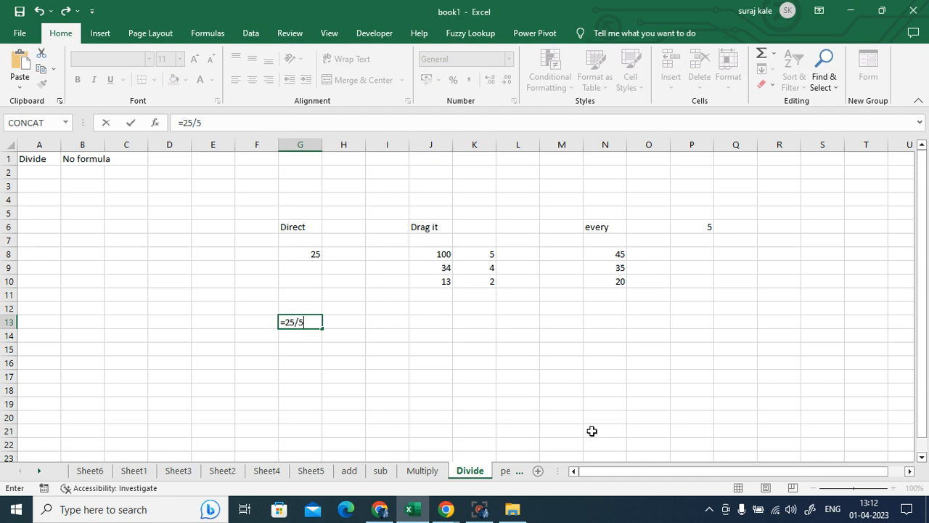
key(Return)
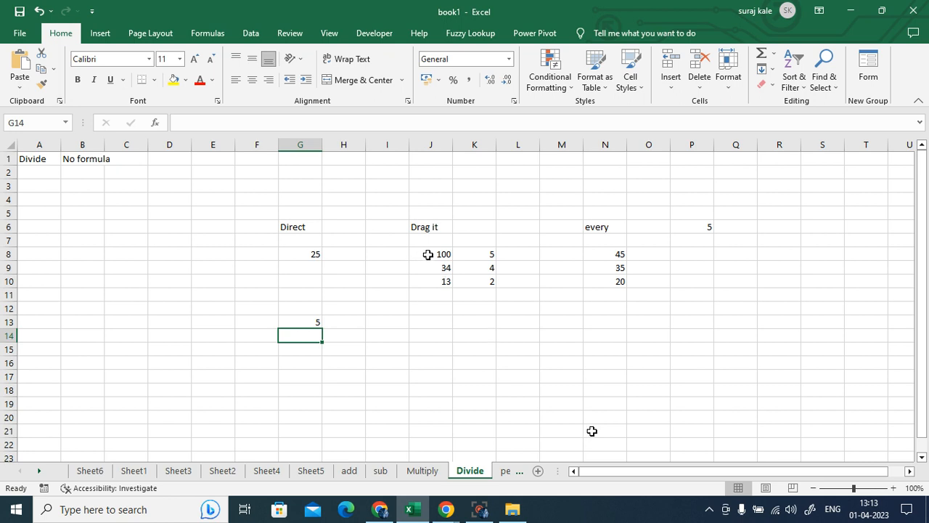
Enter =J8/K8 in L8 of the Divide sheet to divide the first pair of values under the "Drag it" heading
drag(425, 257, 429, 281)
drag(481, 252, 482, 282)
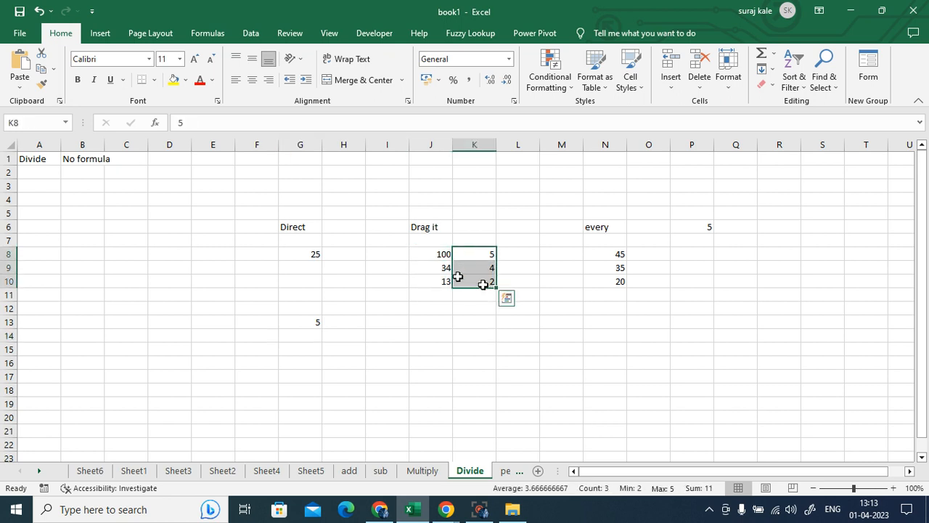
click(434, 256)
click(474, 254)
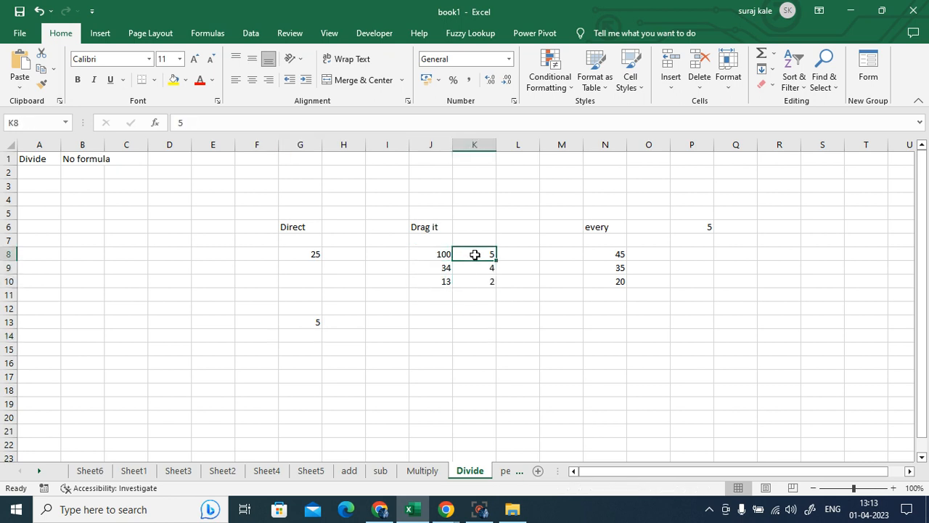
click(446, 267)
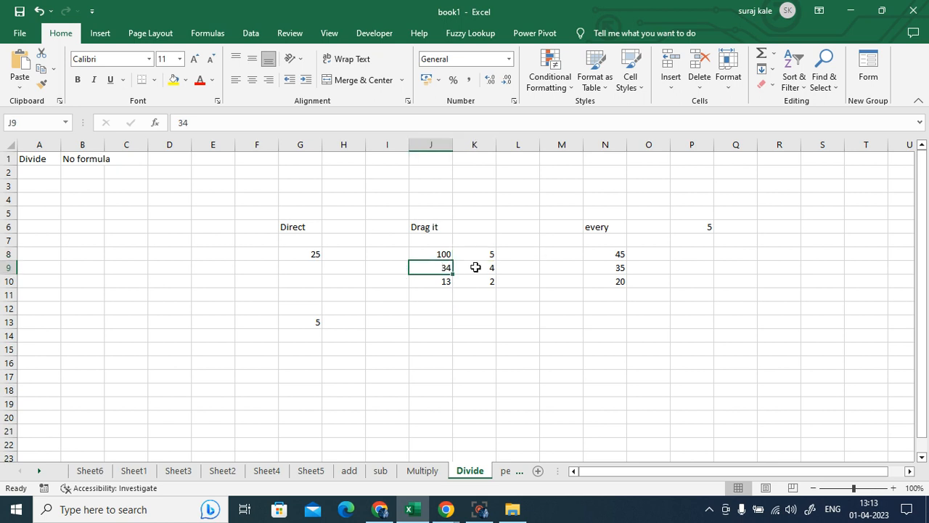
click(479, 267)
click(519, 252)
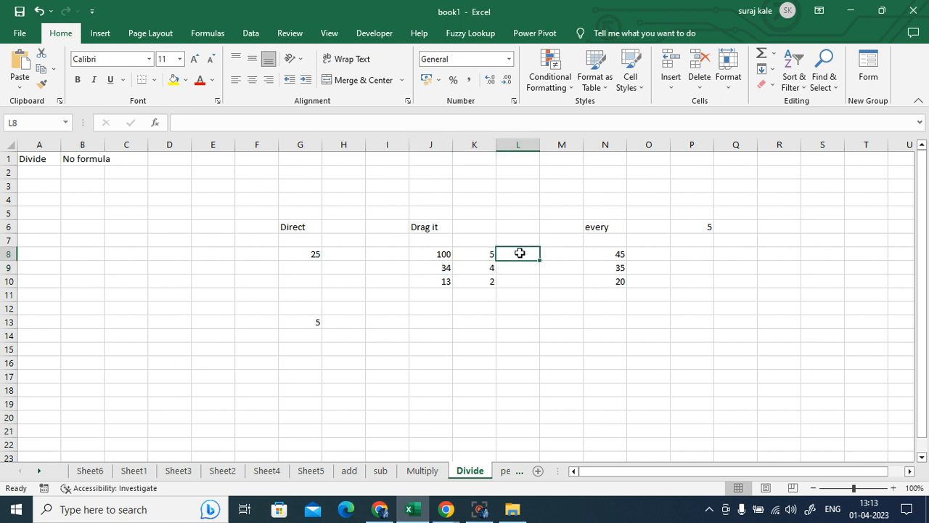
text(=)
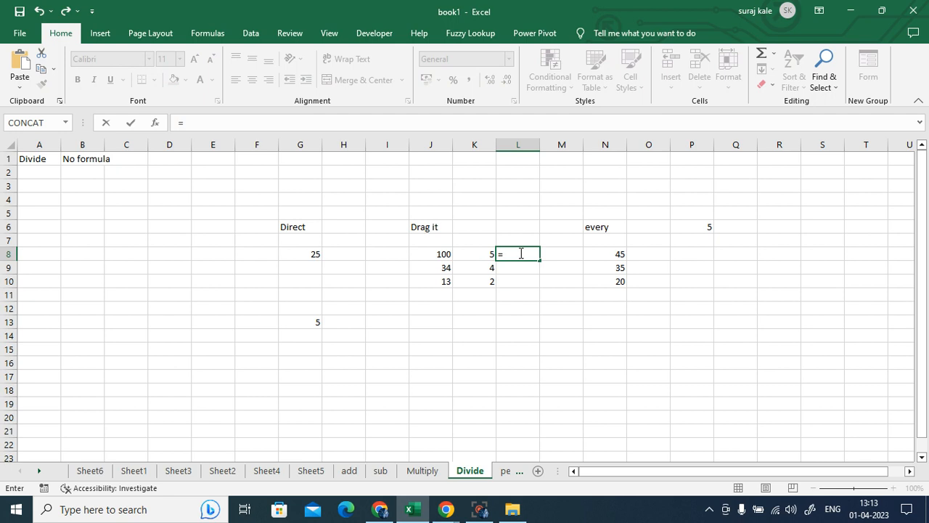
click(443, 253)
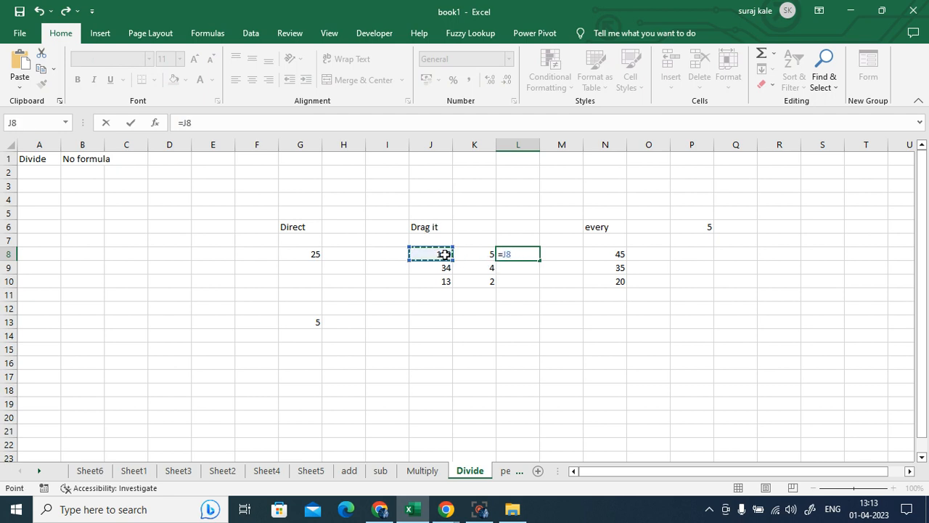
text(/)
click(469, 259)
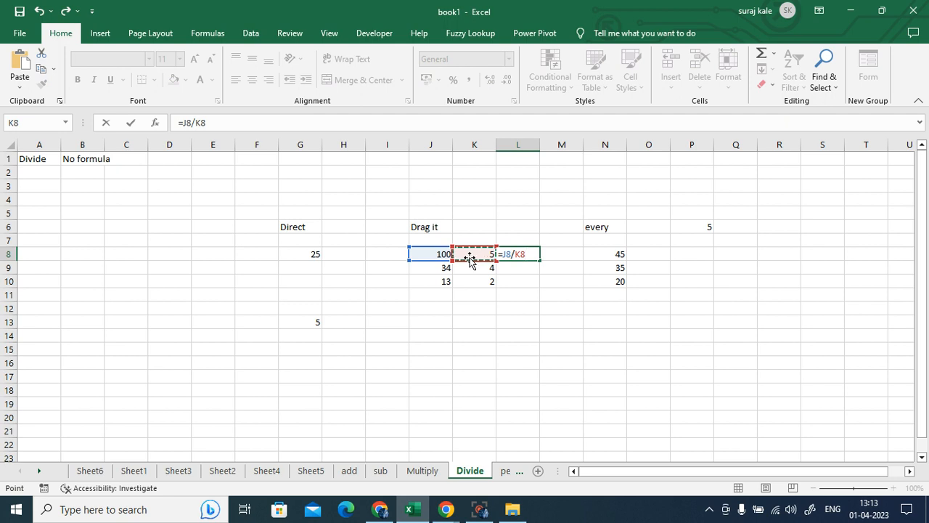
key(Return)
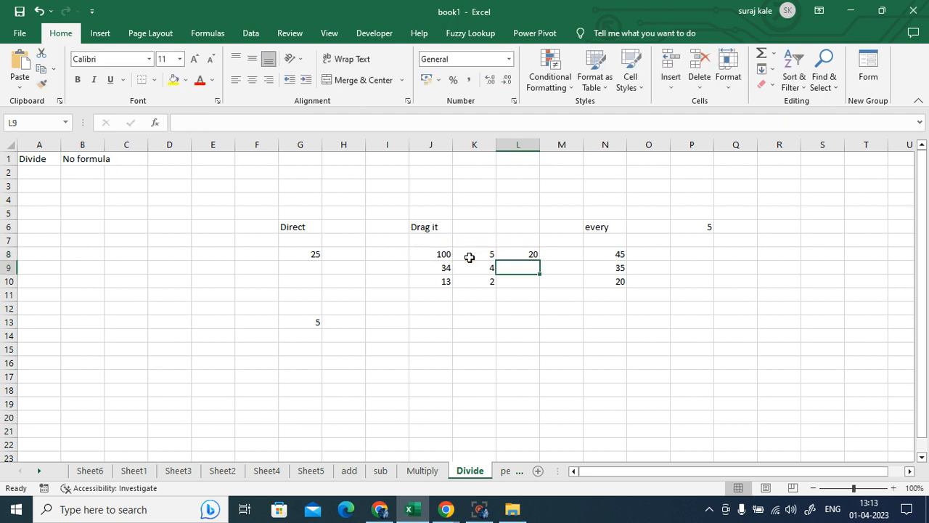
Fill the division formula from L8 down to L10 and inspect the cell references in L8
click(516, 256)
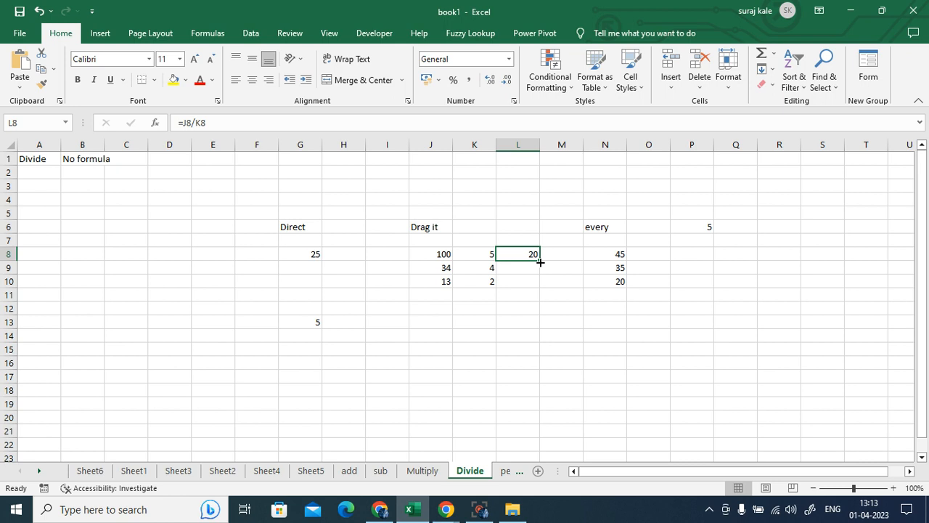
drag(540, 261, 540, 287)
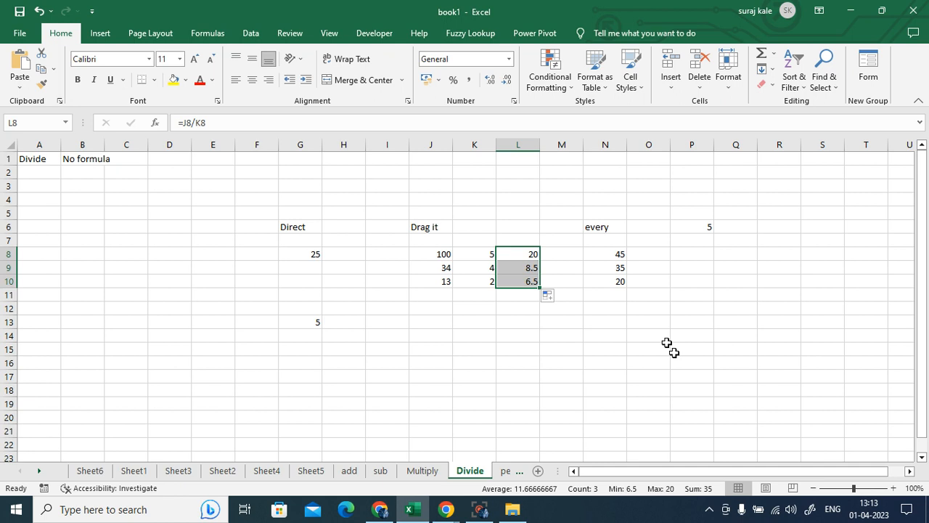
click(522, 259)
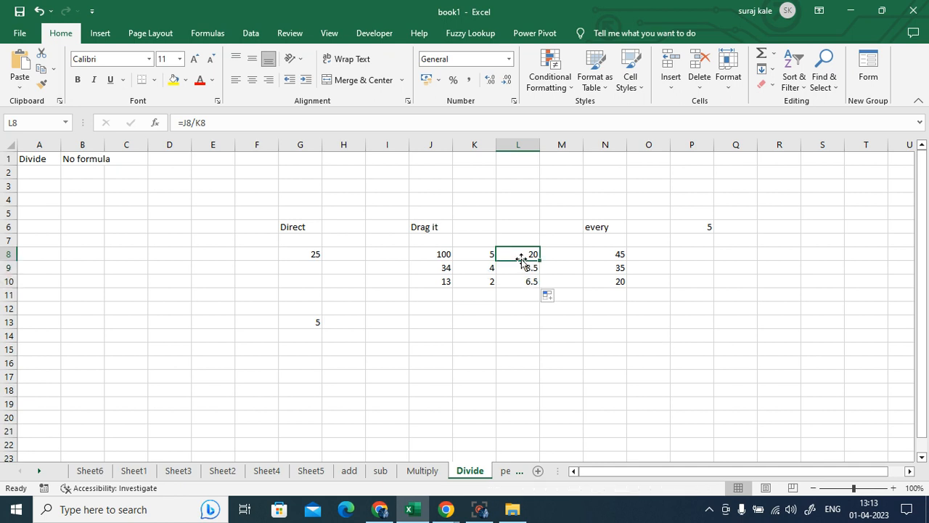
double_click(525, 261)
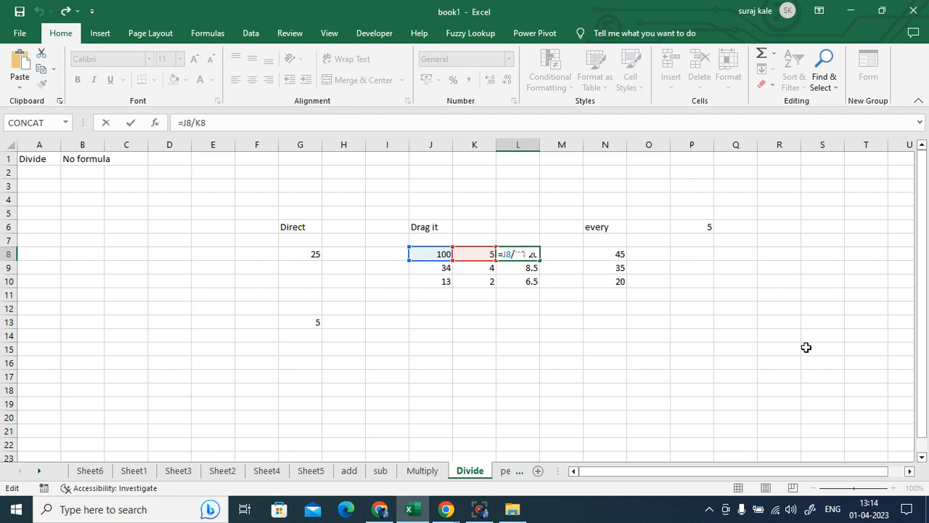
key(ctrl+Return)
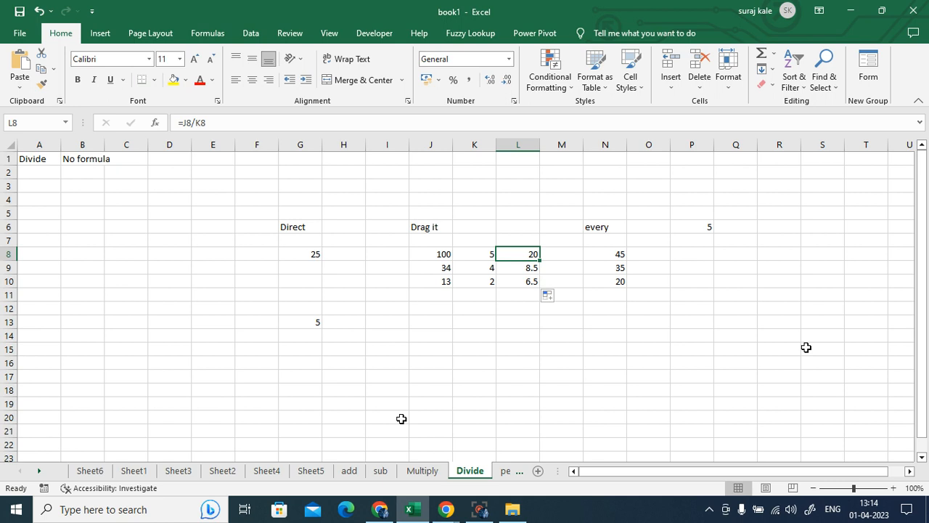
Switch to the percentage sheet and clear the existing GST Amount formula in L27
click(39, 471)
click(40, 470)
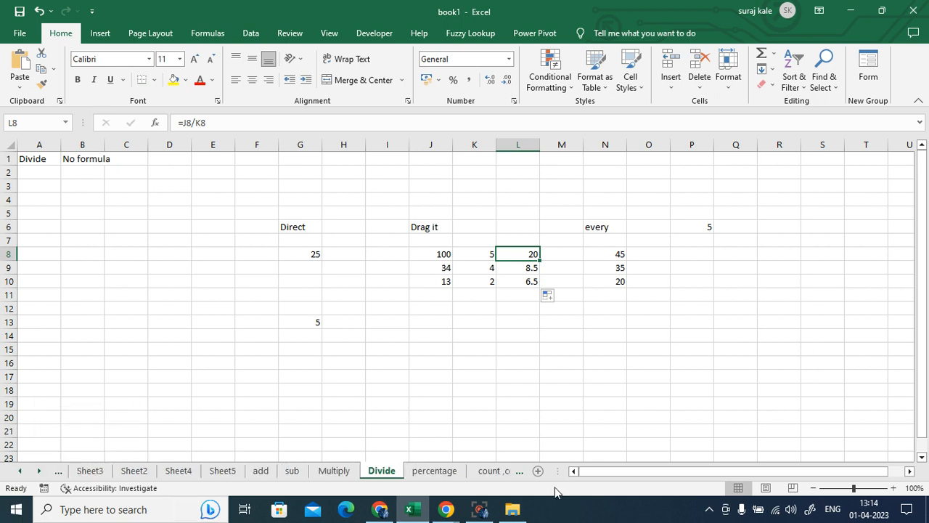
click(428, 471)
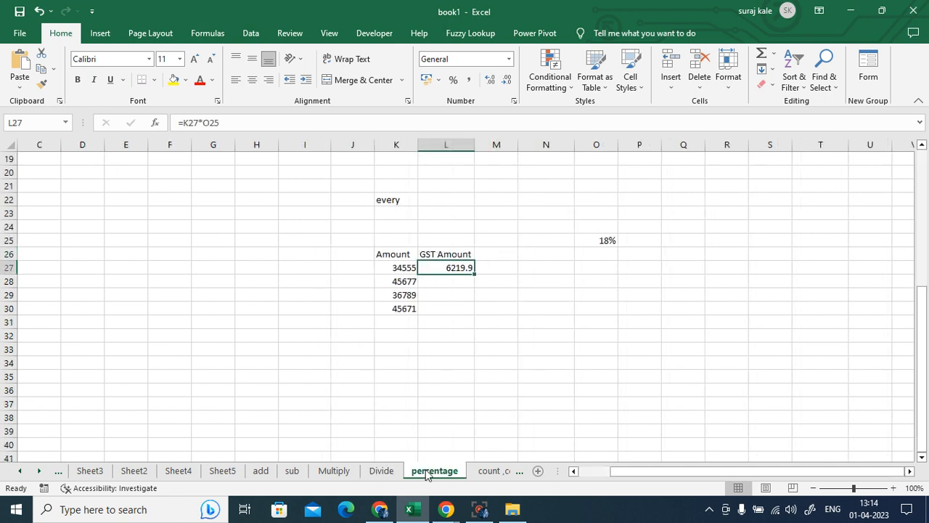
click(697, 365)
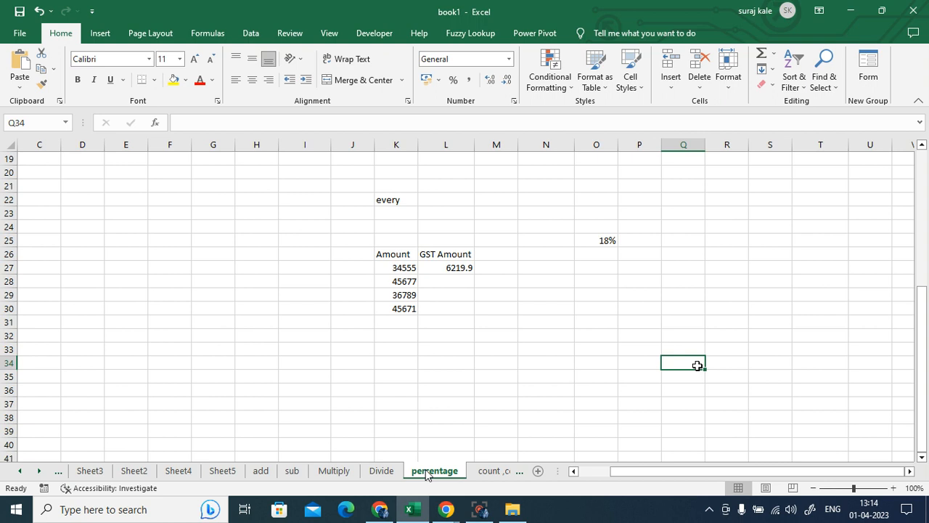
click(457, 269)
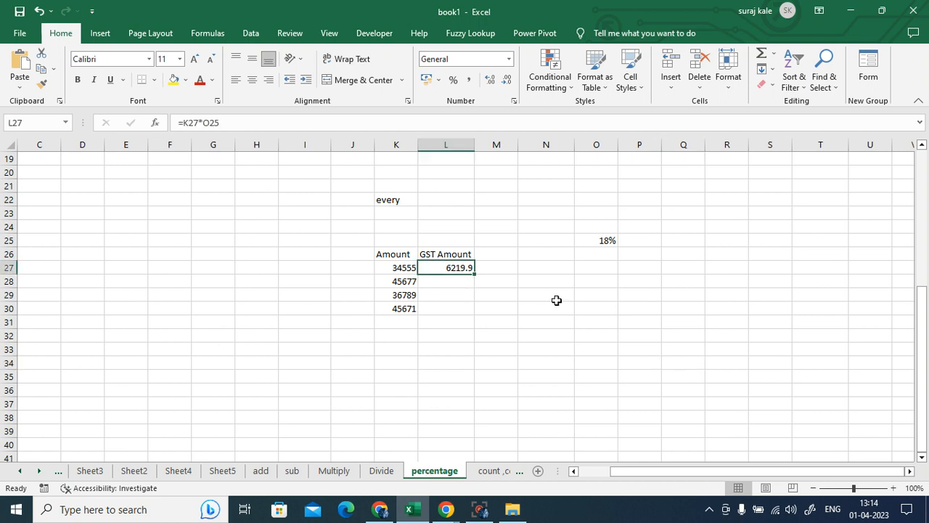
key(Delete)
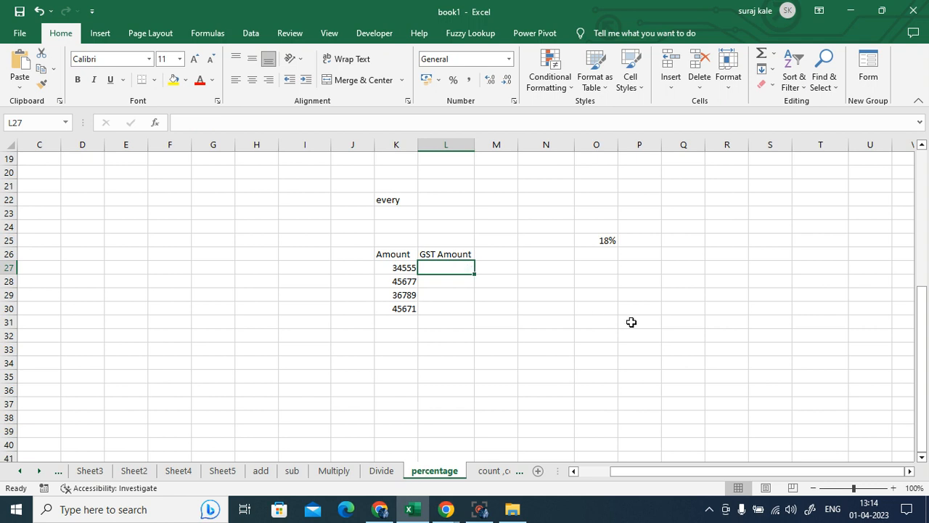
click(685, 374)
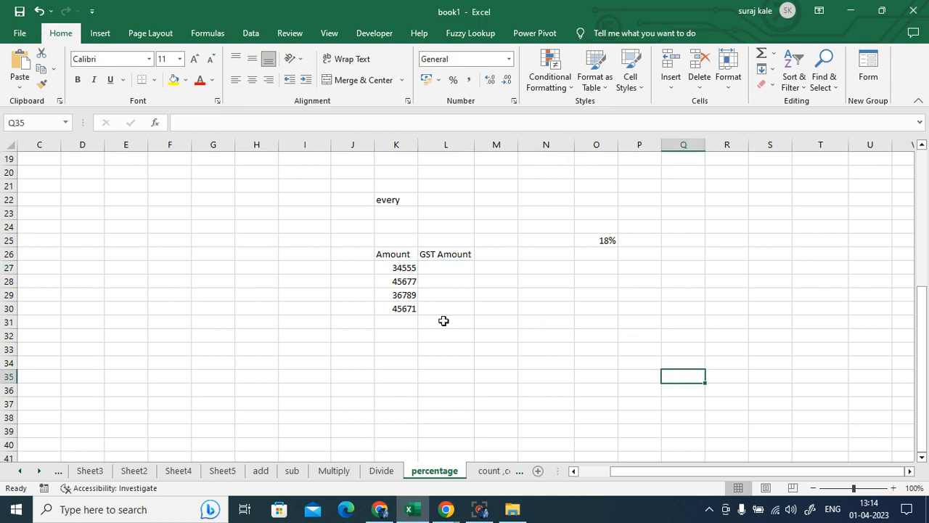
Examine the amounts in K27:K30 and the GST rate in O25, including the rate cell's number format
drag(388, 265, 393, 308)
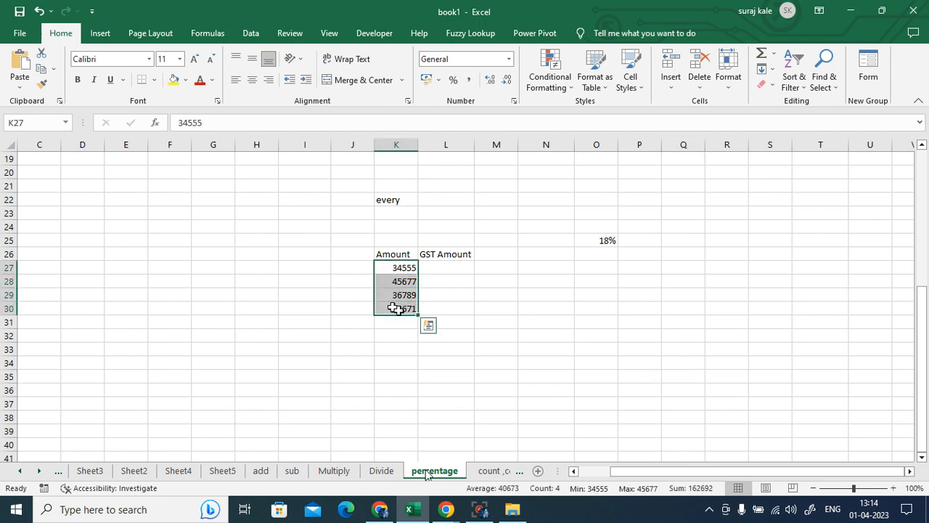
click(399, 266)
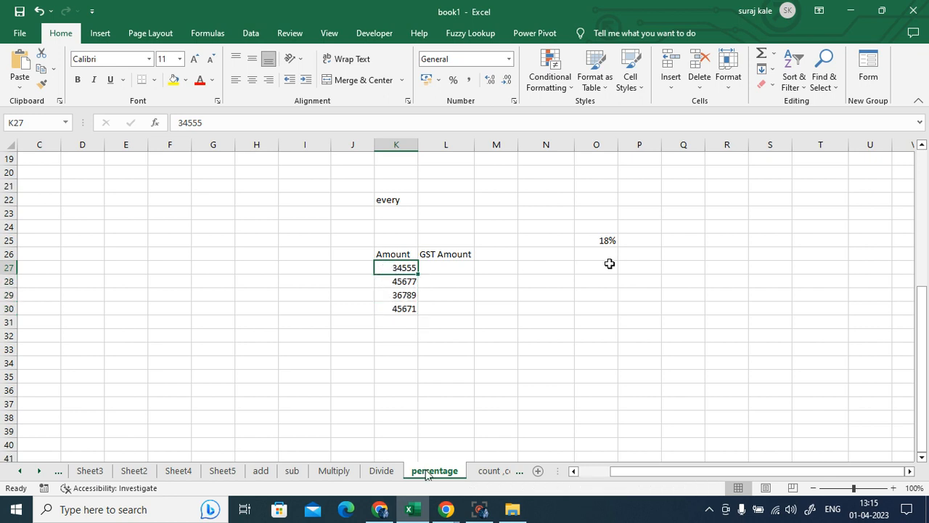
click(600, 241)
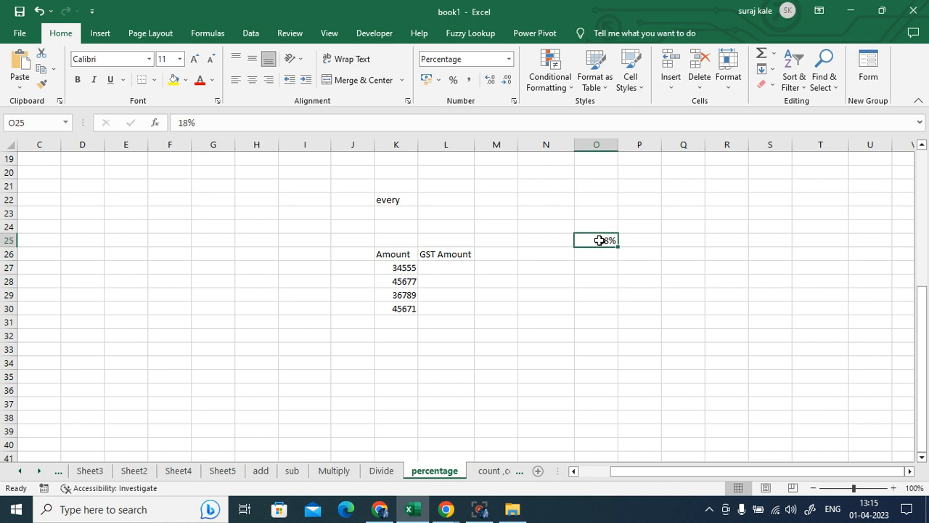
click(396, 268)
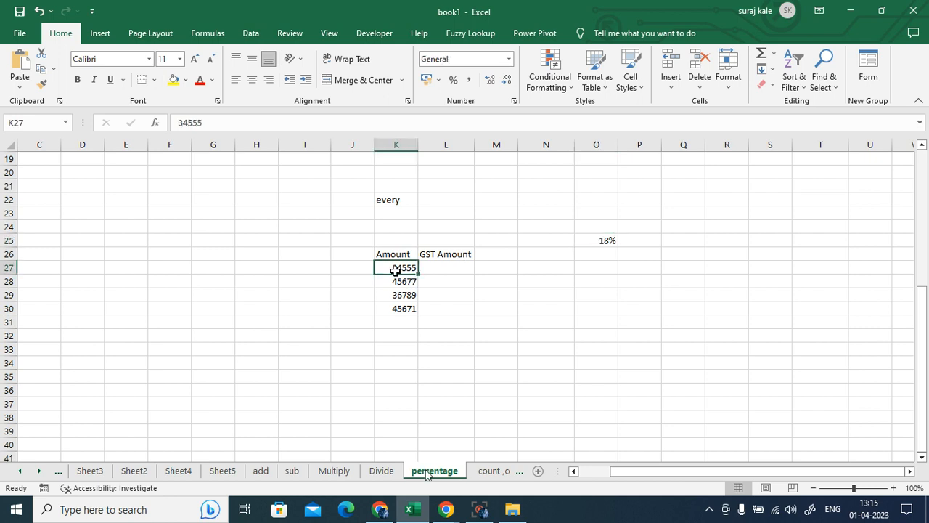
click(612, 245)
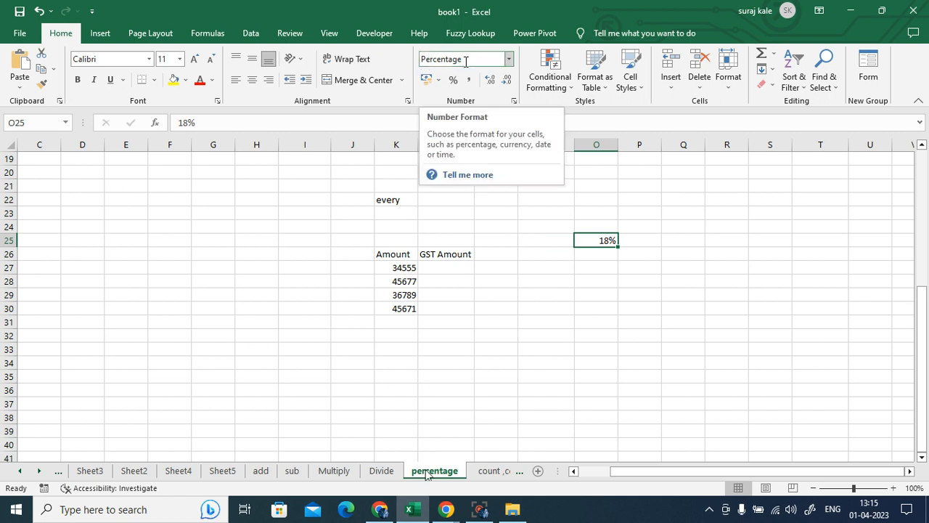
click(432, 273)
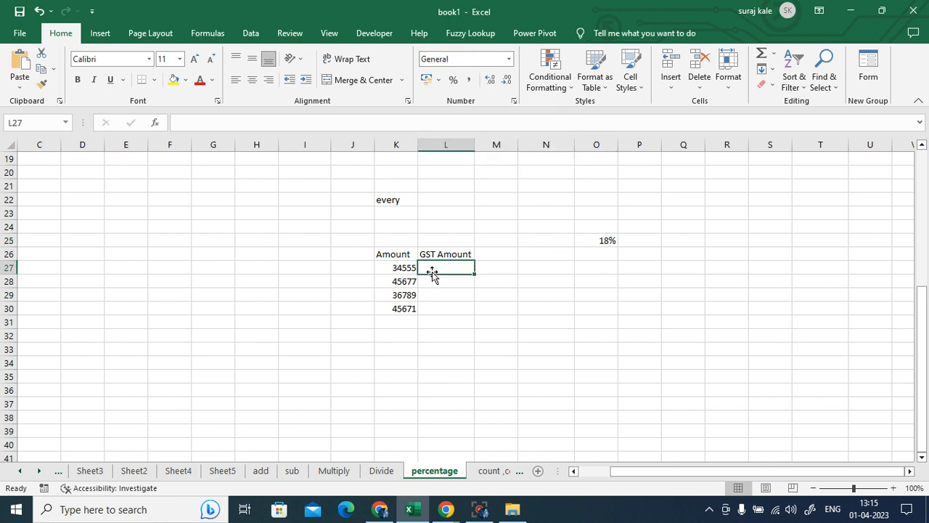
click(601, 240)
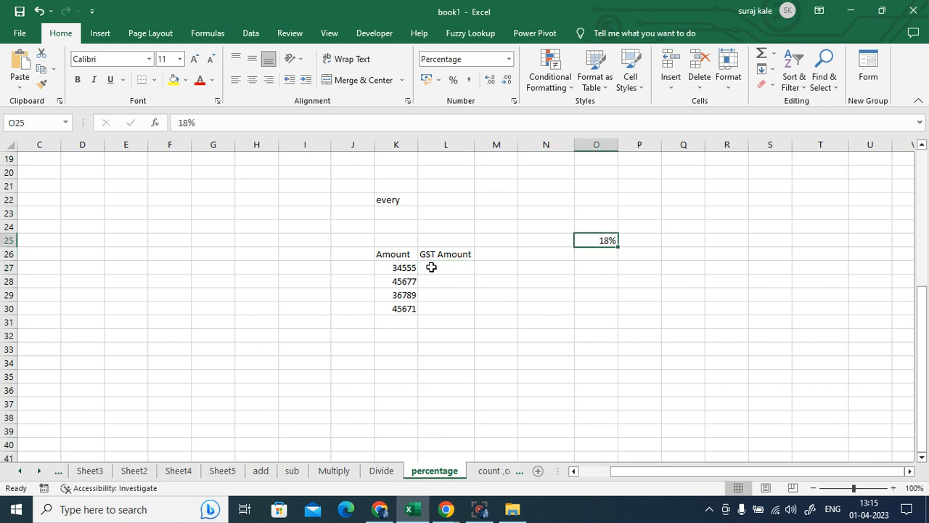
click(396, 267)
Enter =K27*O25 in L27 to calculate the GST on the first amount
click(443, 268)
text(=)
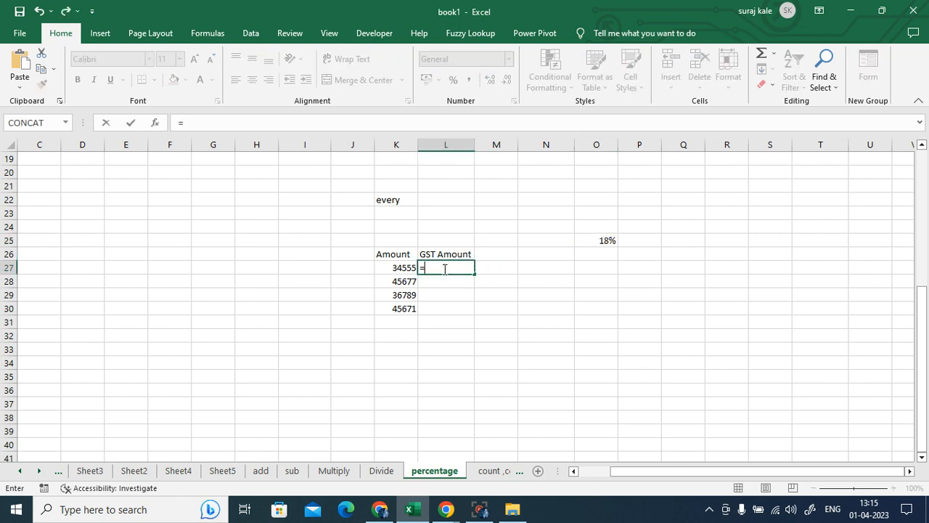
click(392, 268)
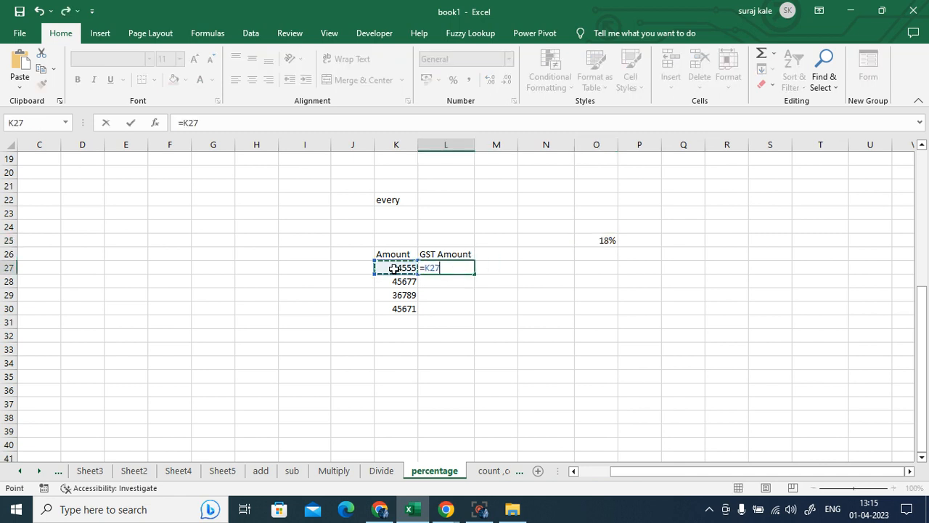
text(*)
click(606, 241)
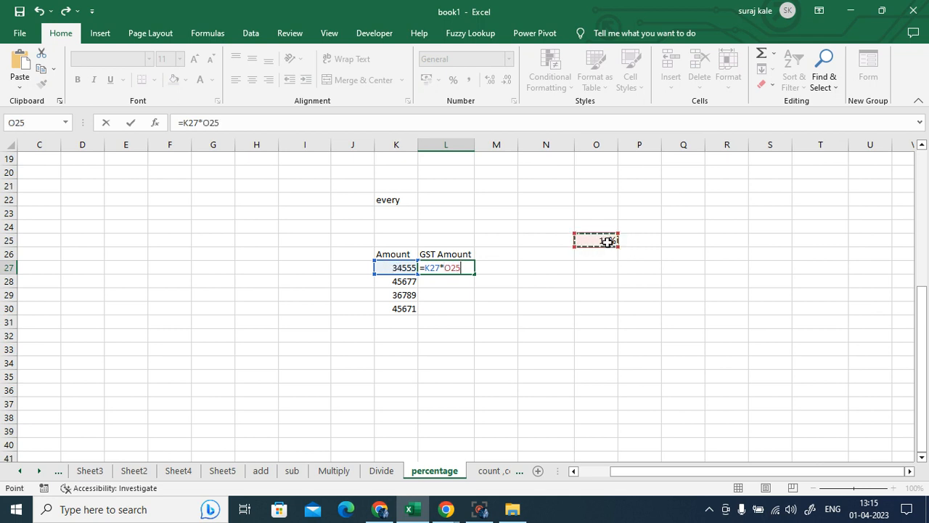
key(Return)
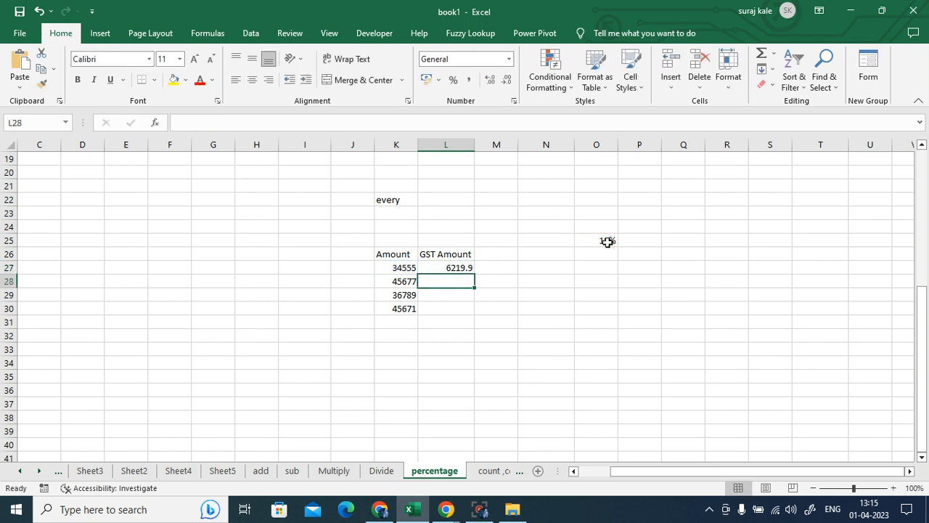
Examine the GST formula in L27, the next row's cells K28 and L28, and the rate cell O25 with the cells below it
click(457, 267)
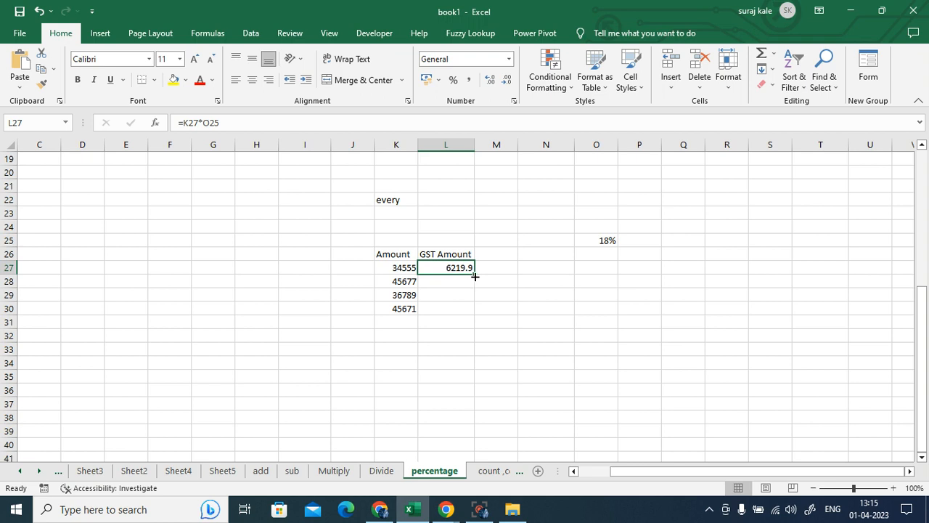
click(408, 287)
click(448, 283)
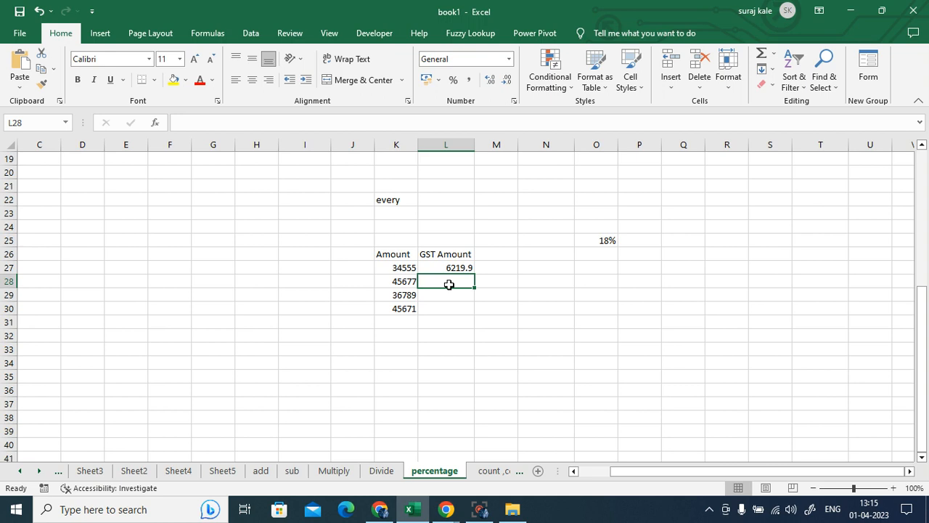
click(607, 241)
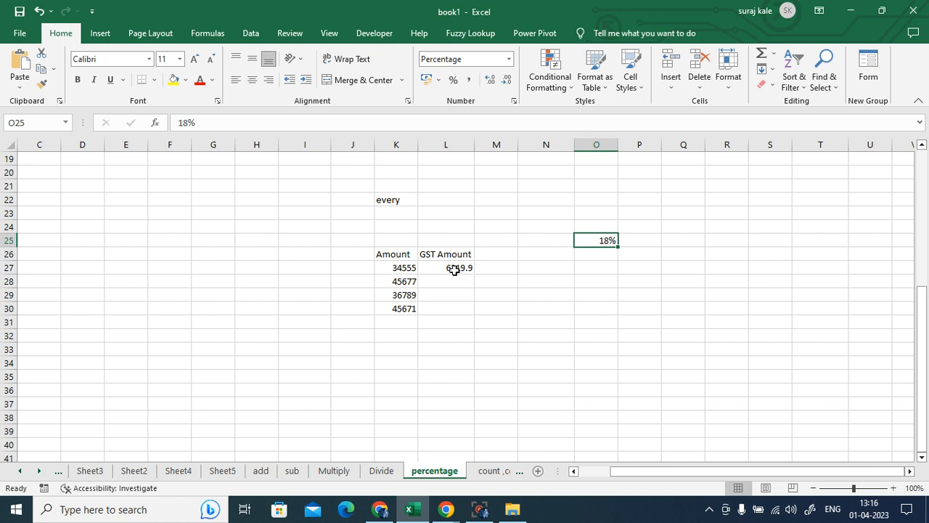
click(589, 259)
click(592, 269)
click(592, 289)
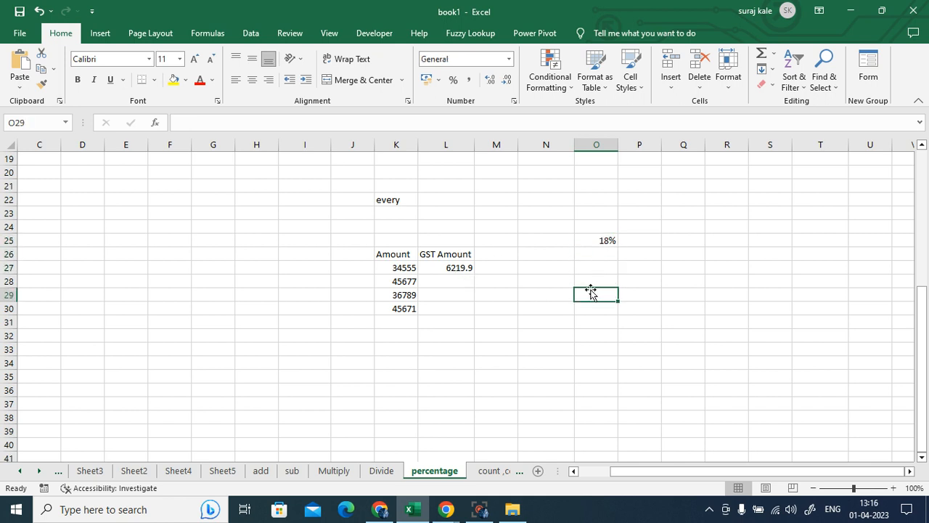
click(457, 268)
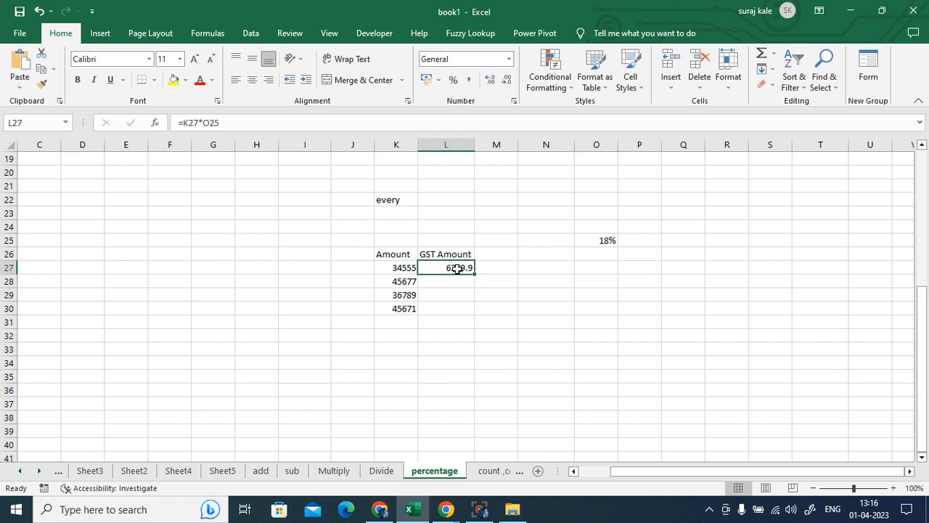
Make the rate reference absolute so L27 reads =K27*$O$25, and fill the formula down to L30
double_click(457, 268)
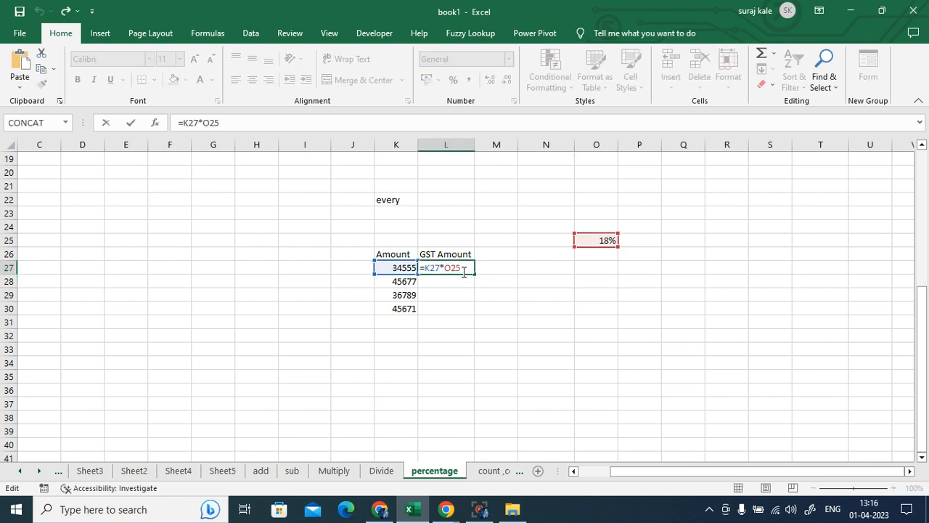
drag(450, 268, 446, 268)
key(F4)
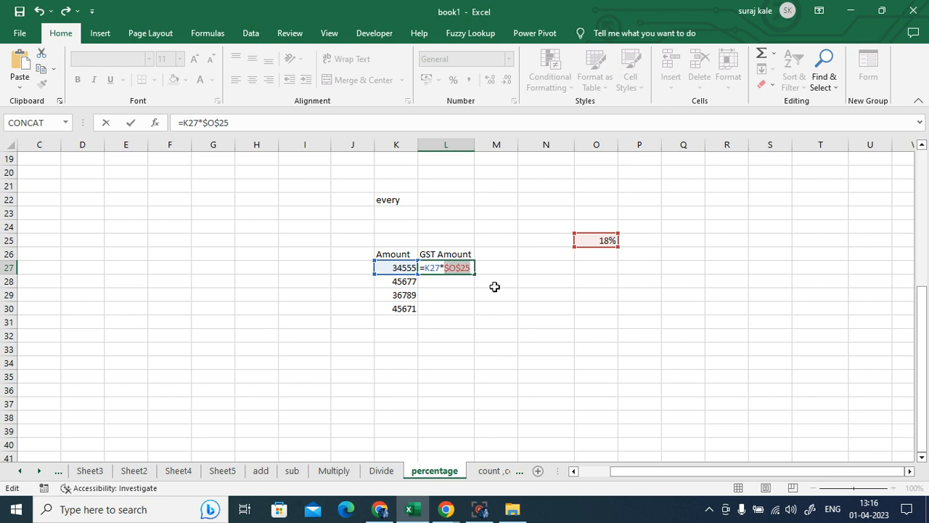
key(Return)
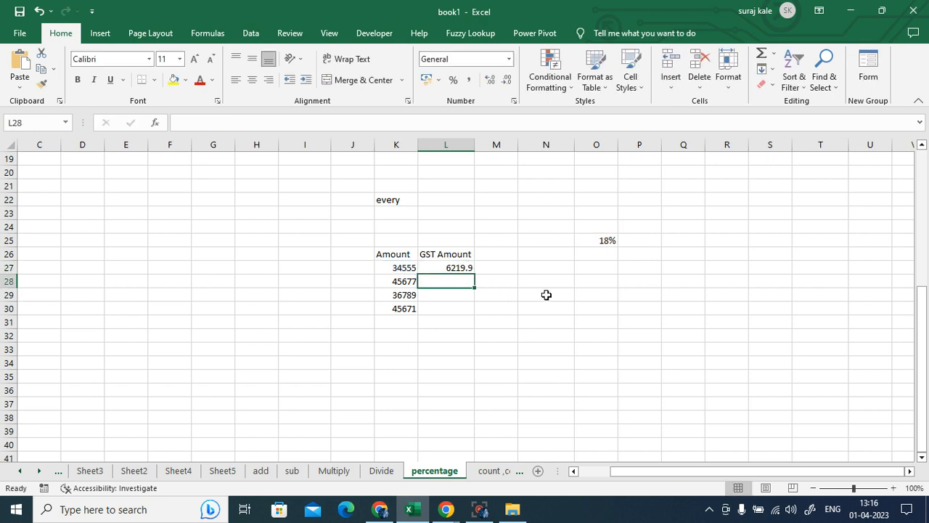
click(452, 267)
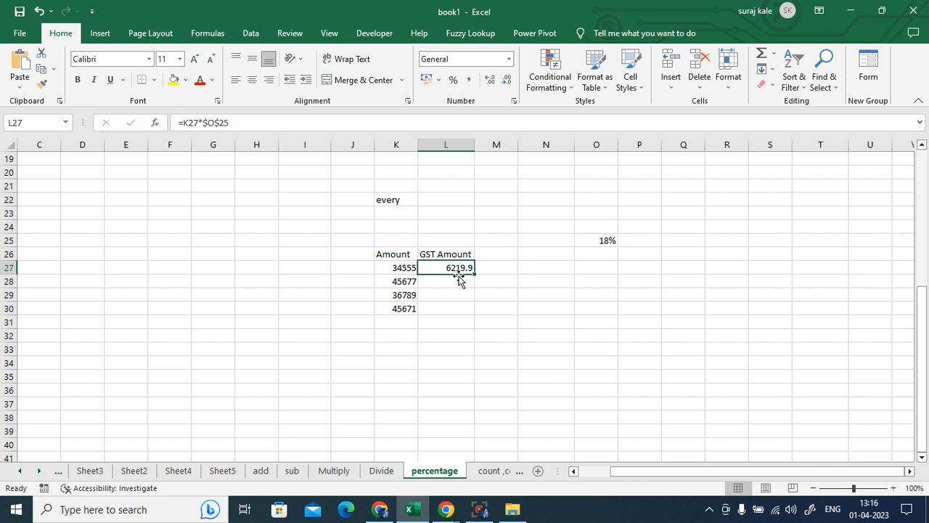
drag(474, 275, 474, 310)
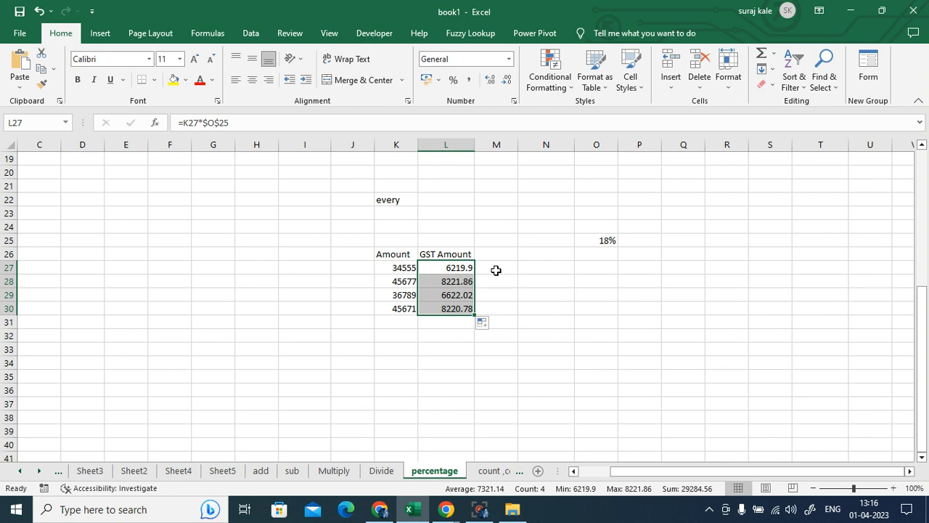
Enter =K27+L27 in M27 to add the GST to the amount, and fill it down to M30
click(496, 269)
key(F2)
text(=)
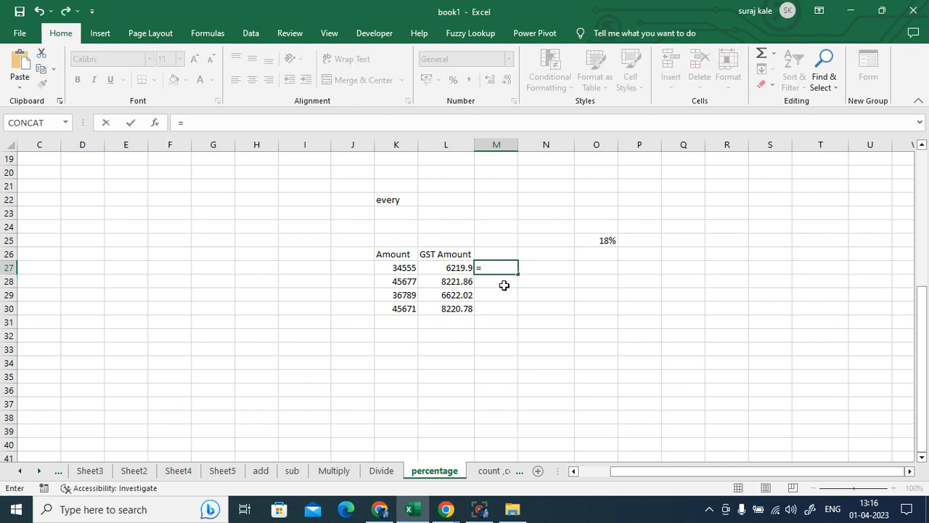
click(408, 268)
text(+)
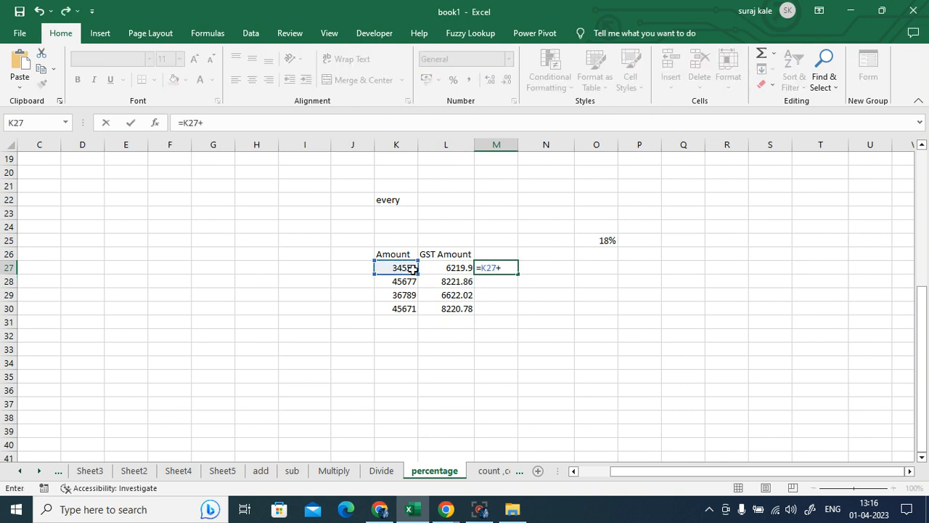
click(431, 269)
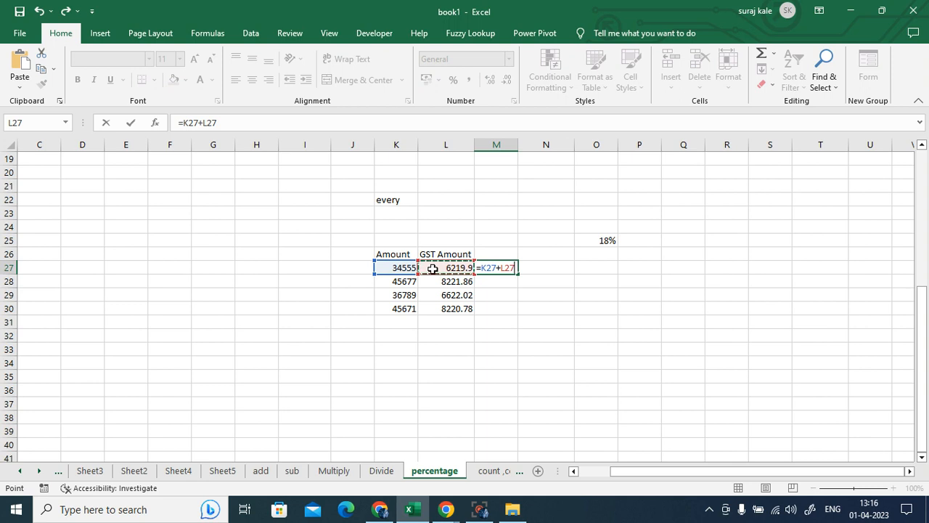
key(Return)
click(502, 268)
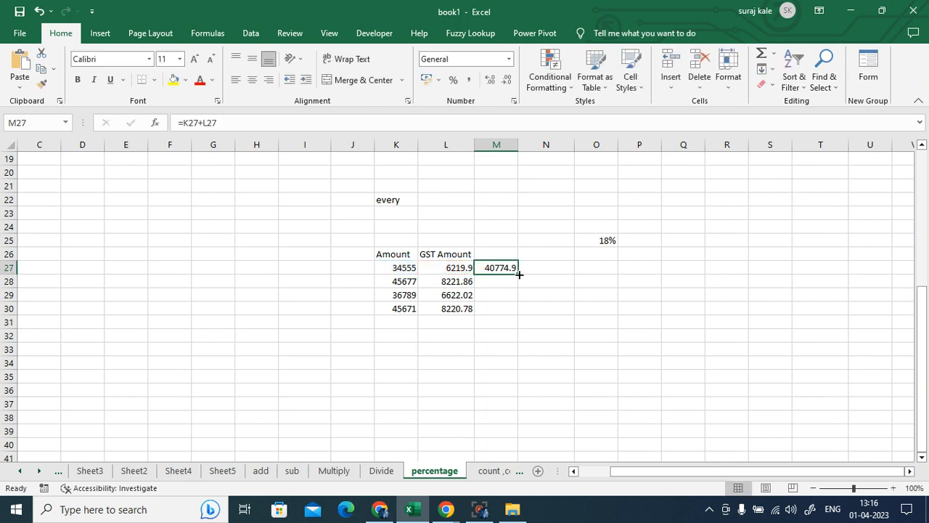
drag(519, 274, 519, 312)
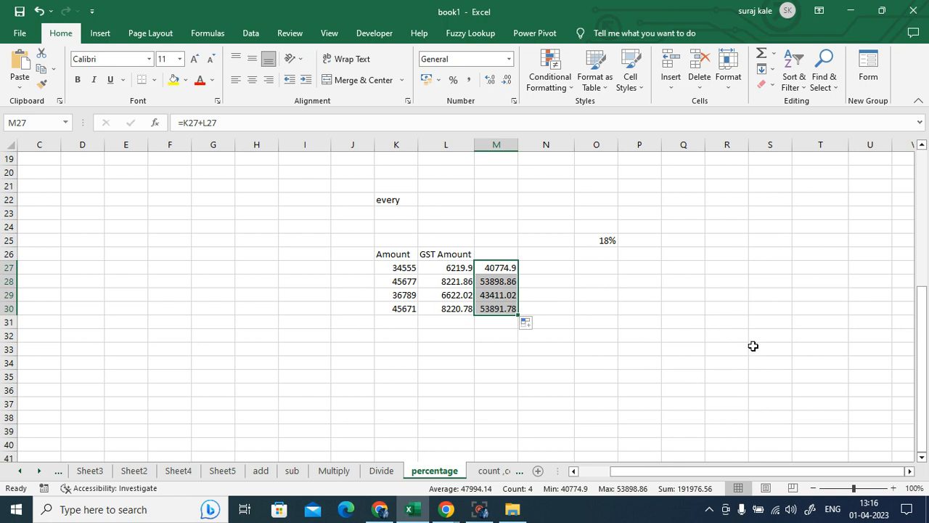
Examine the absolute reference in the GST formula in L27 and the rate cell O25
click(459, 269)
key(F2)
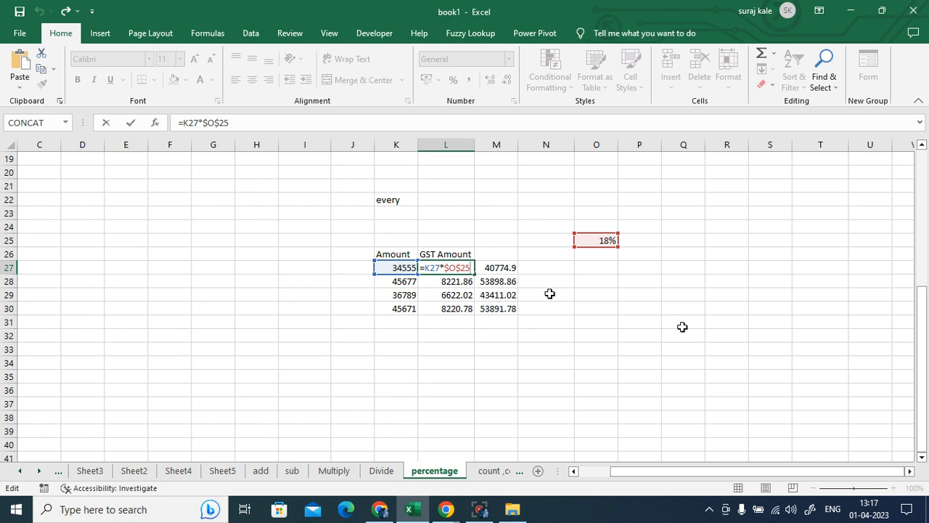
key(ctrl+Return)
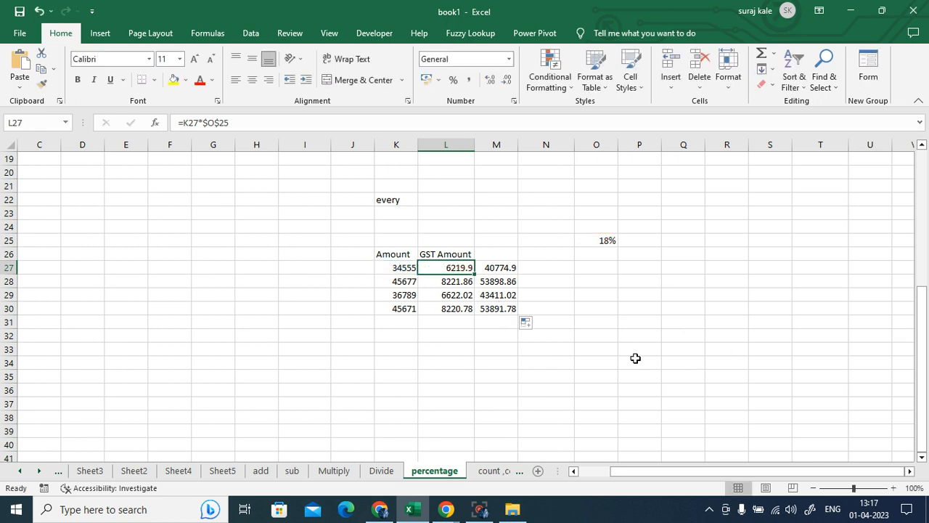
click(600, 239)
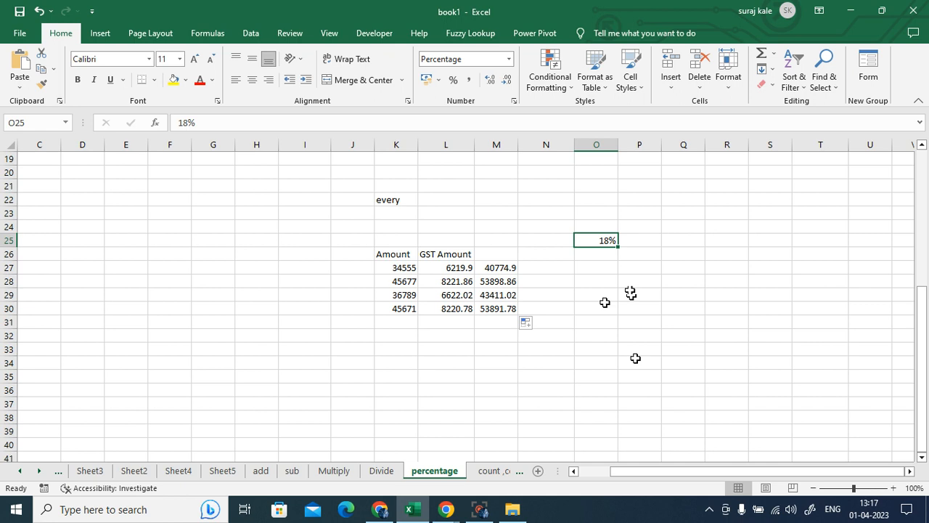
Clear the GST and total formulas in L27:M30
drag(471, 269, 483, 307)
key(Delete)
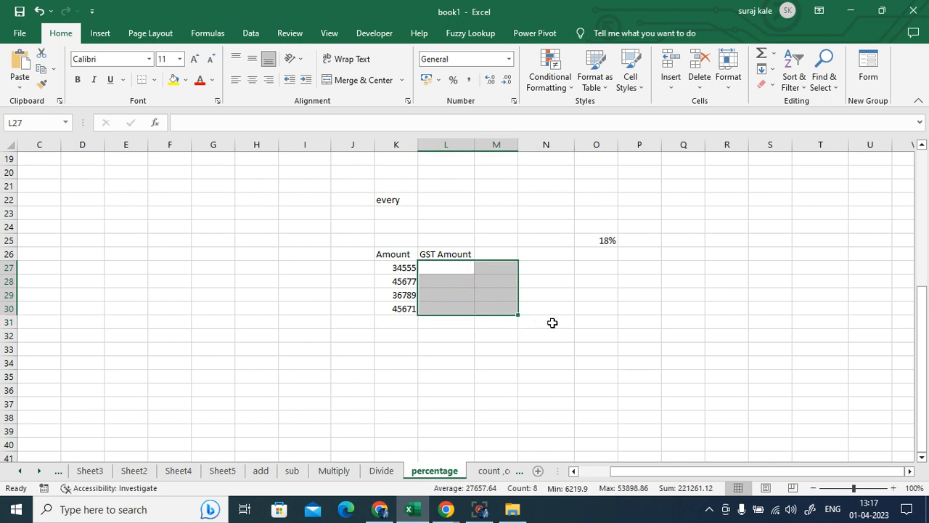
mouse_move(624, 328)
mouse_down()
mouse_move(596, 309)
mouse_move(625, 328)
mouse_up()
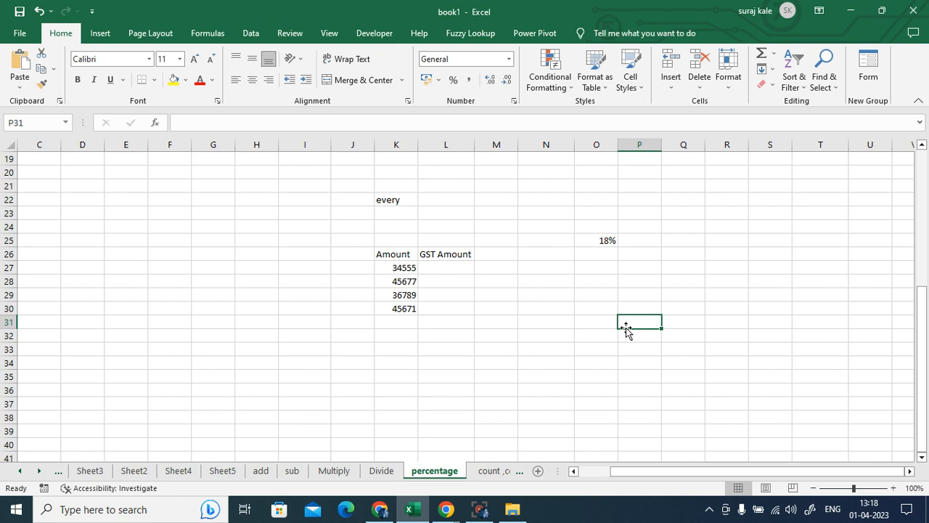
Enter the header Total amount in M26 and autofit column M to it
click(494, 259)
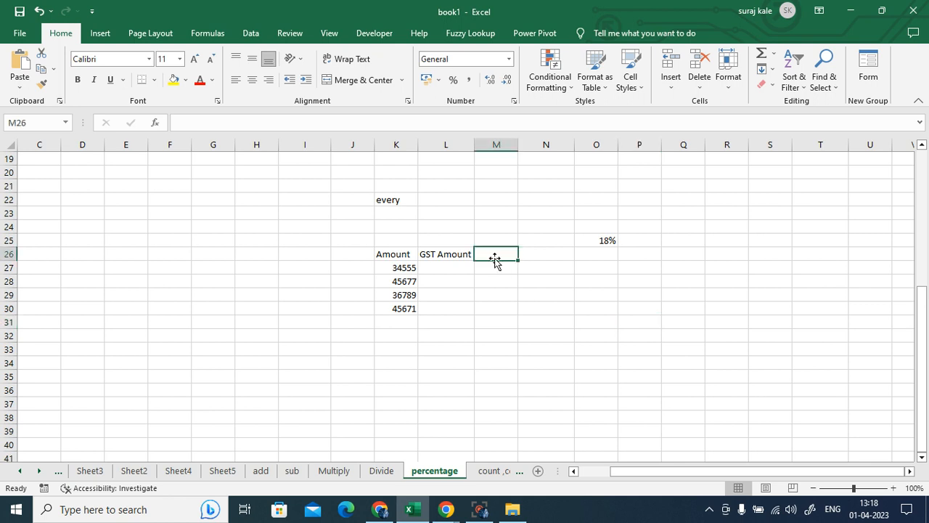
text(Toatl)
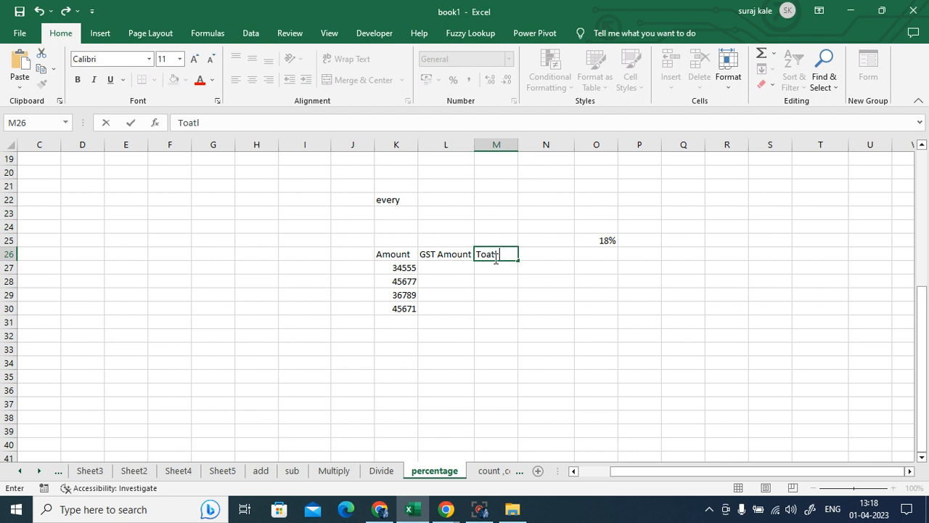
text( amount)
click(639, 308)
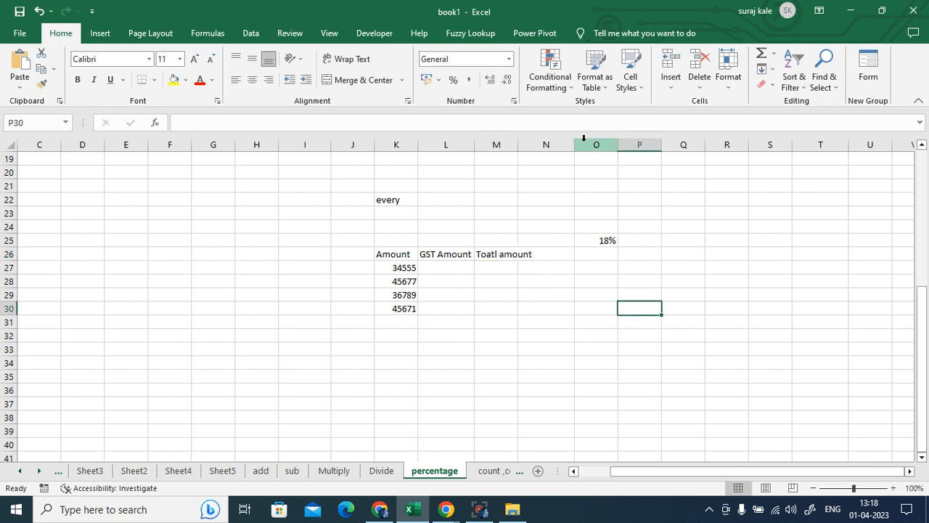
double_click(518, 145)
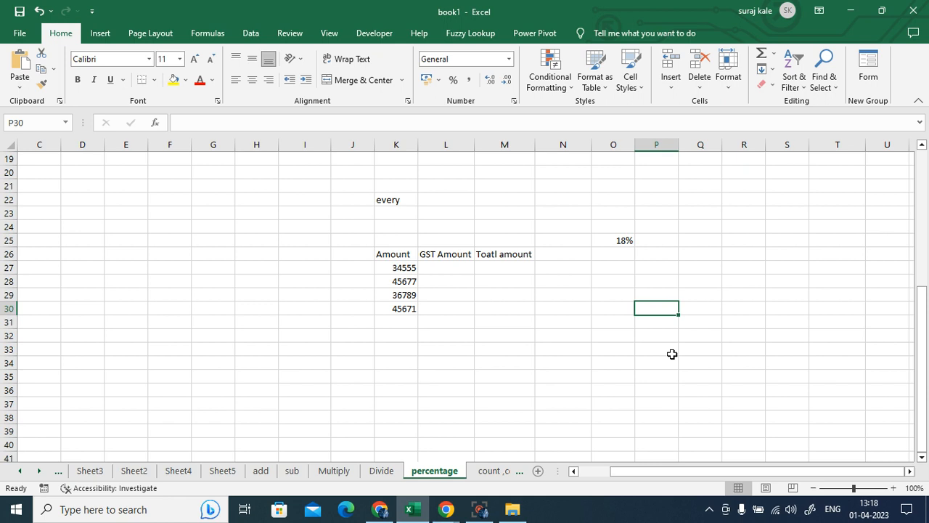
double_click(503, 253)
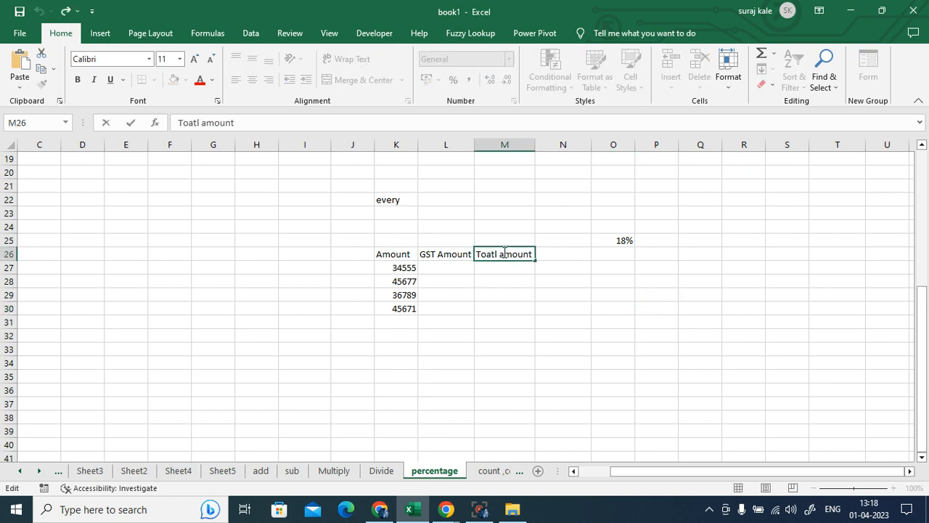
key(BackSpace)
key(BackSpace)
key(BackSpace)
text(tal)
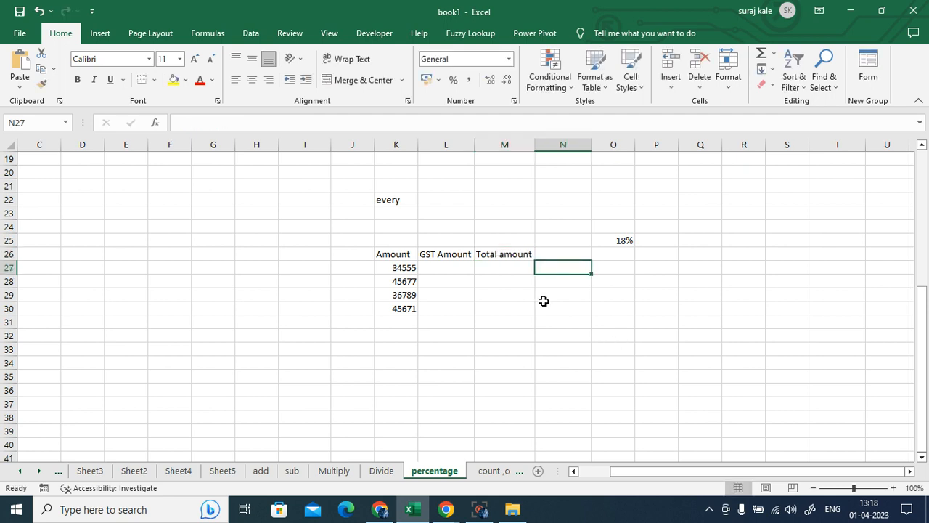
Try the formula =K27*18% in L27 for the GST amount, and clear the cell again
click(451, 267)
text(=)
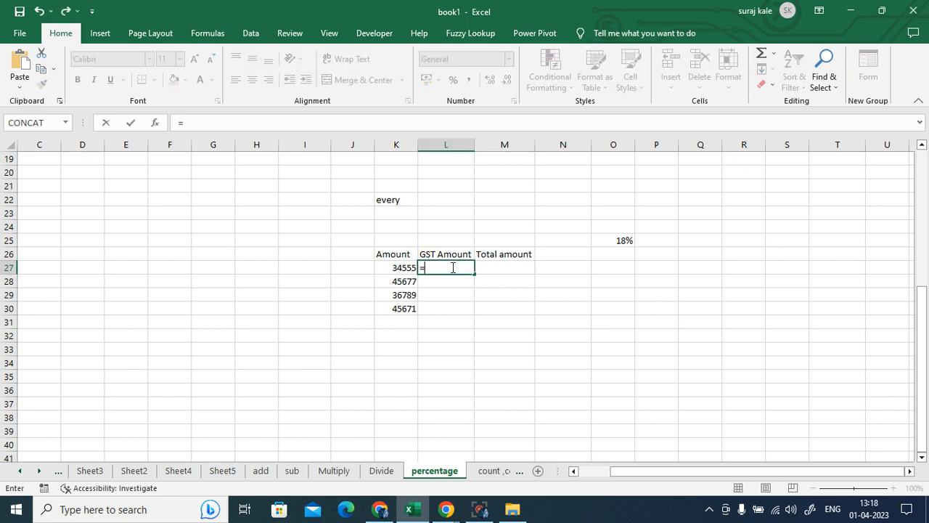
click(403, 267)
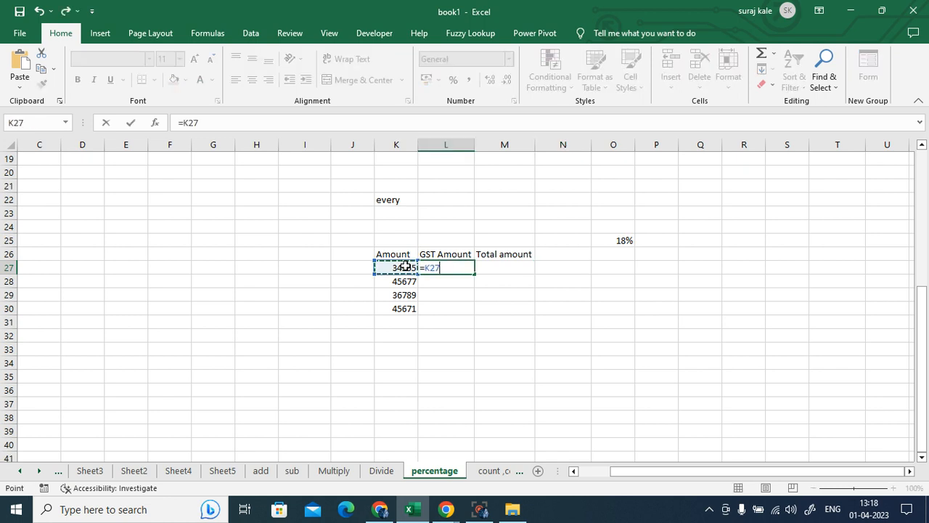
text(*18%)
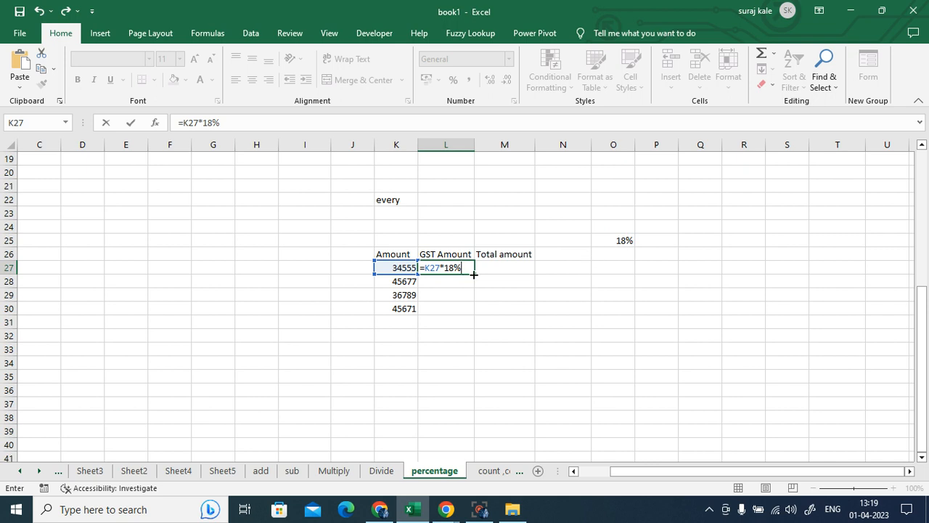
key(Return)
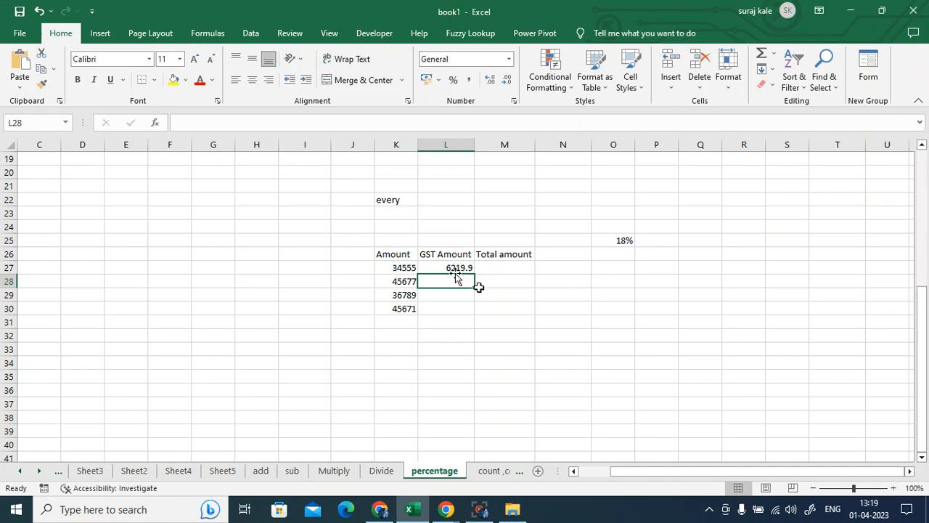
click(458, 268)
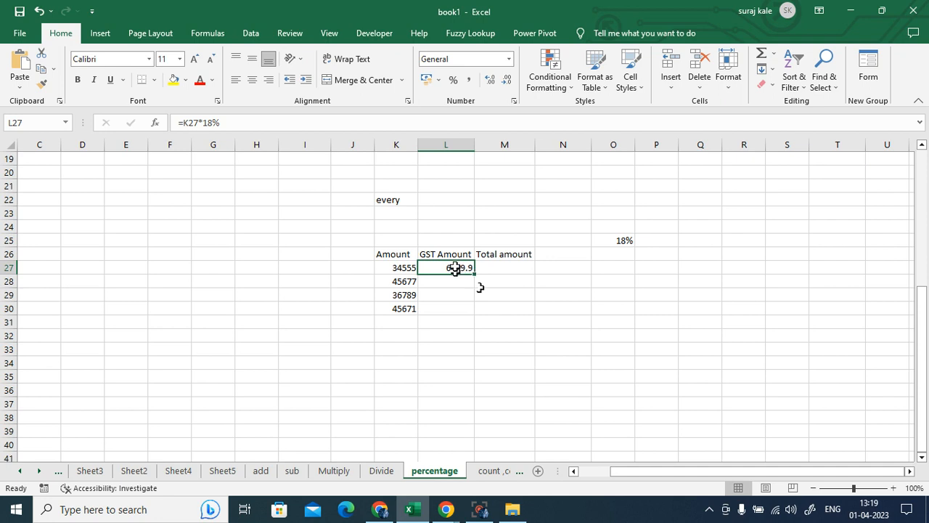
key(Delete)
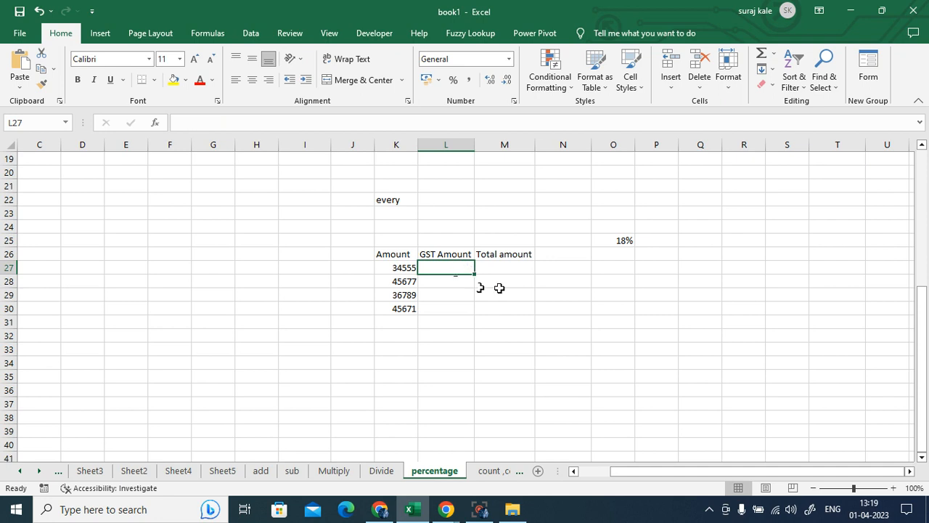
click(498, 289)
Enter =K27+K27*$O$25 in M27 for the total including GST, and fill it down to M30
click(499, 266)
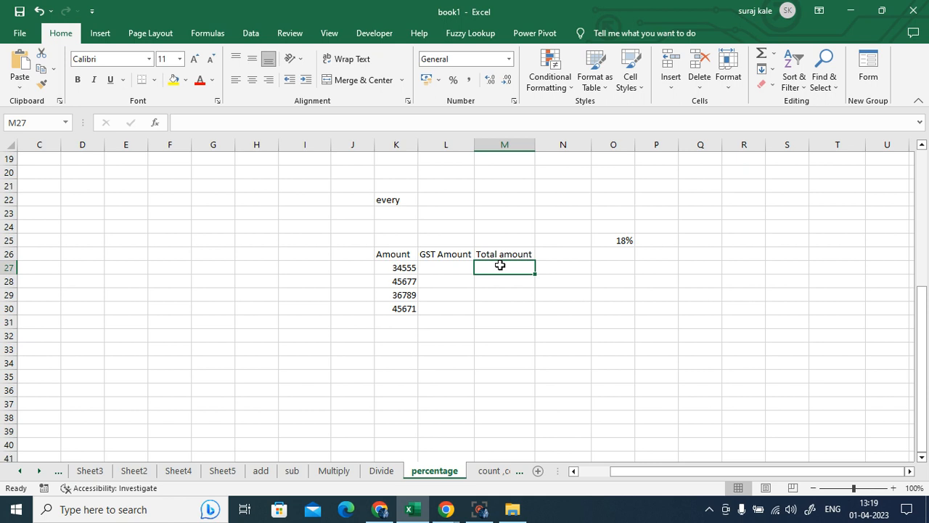
text(=)
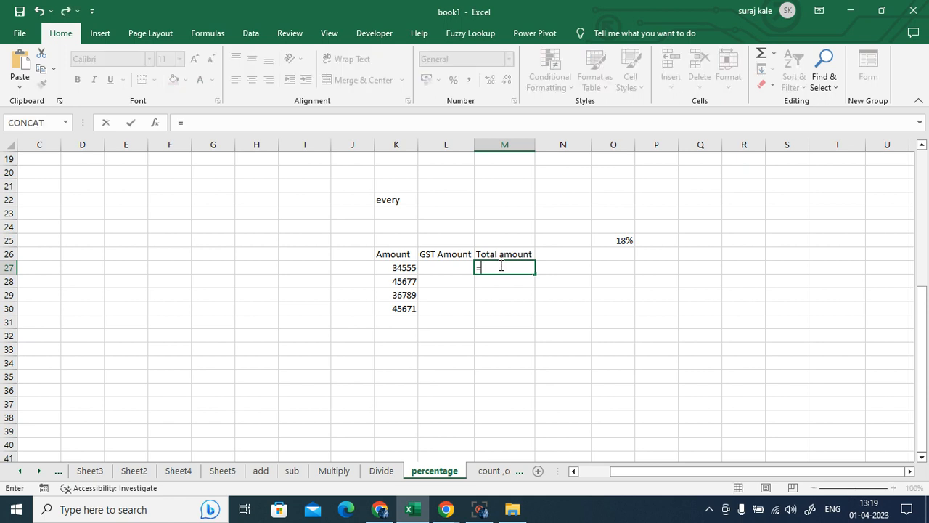
click(402, 267)
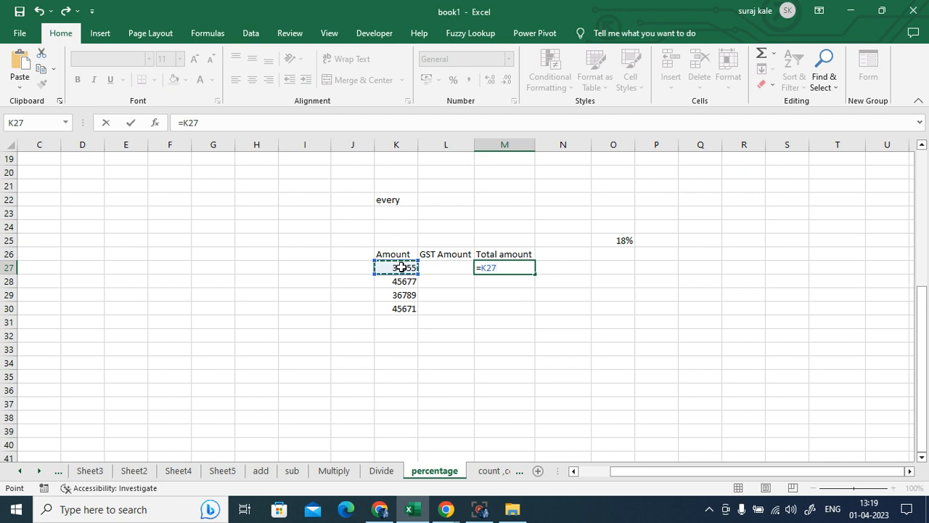
text(+)
click(393, 268)
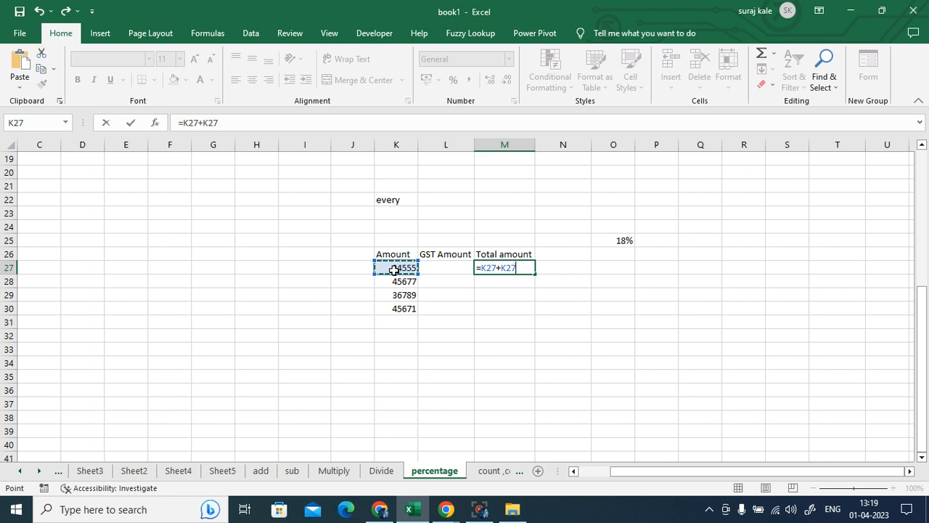
text(*)
click(618, 239)
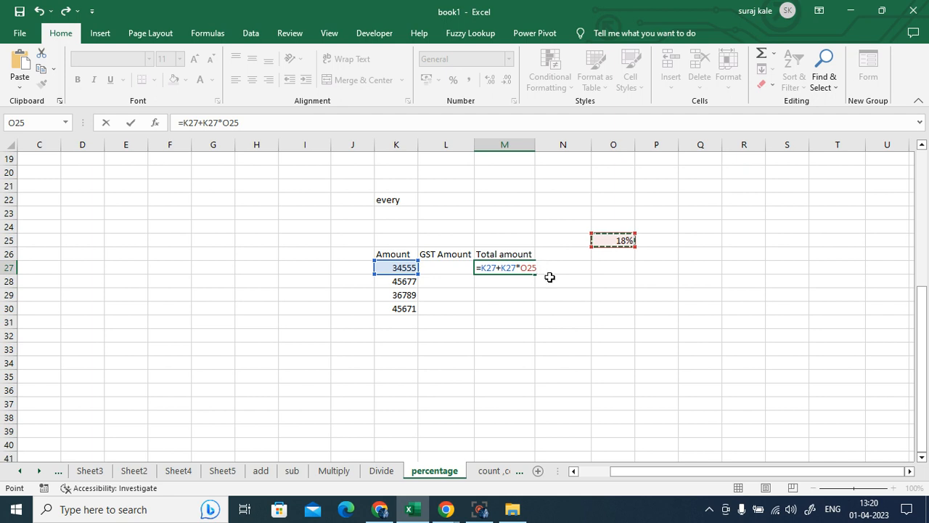
drag(537, 270, 524, 268)
key(F4)
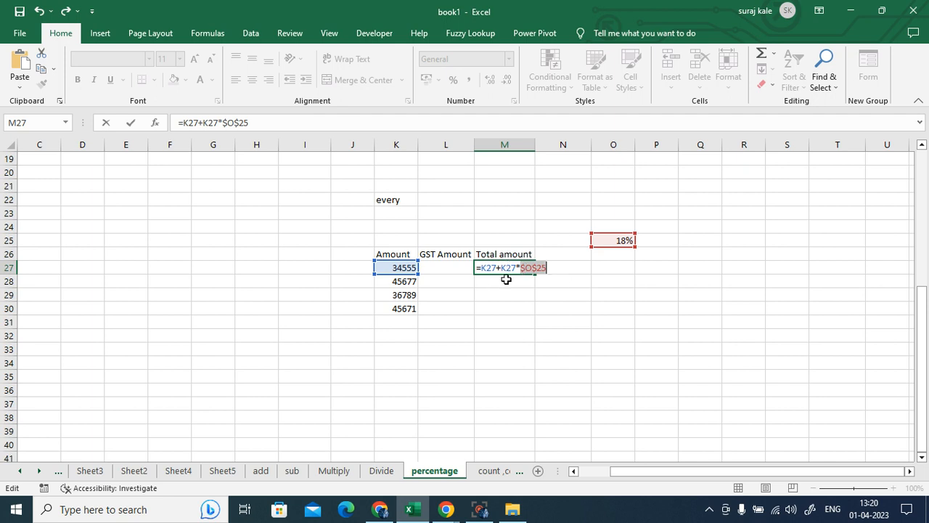
click(555, 270)
key(Return)
click(516, 270)
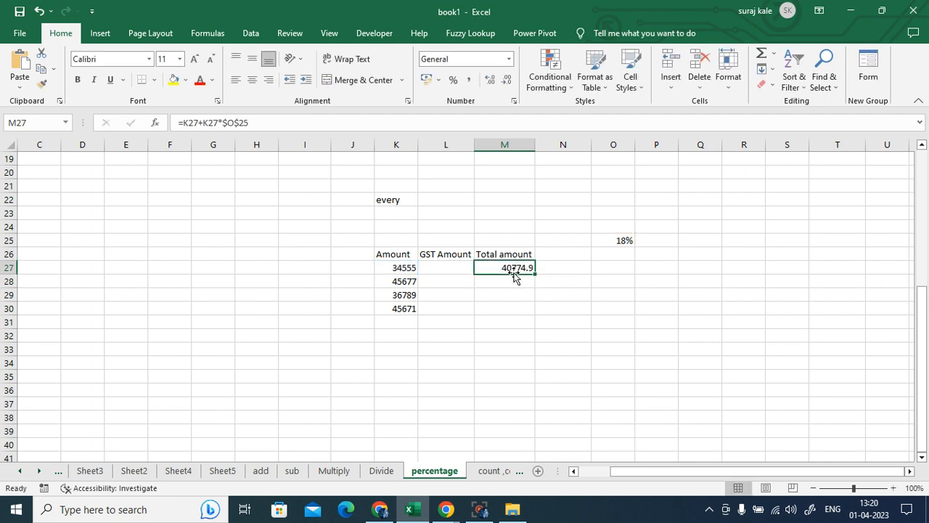
double_click(535, 274)
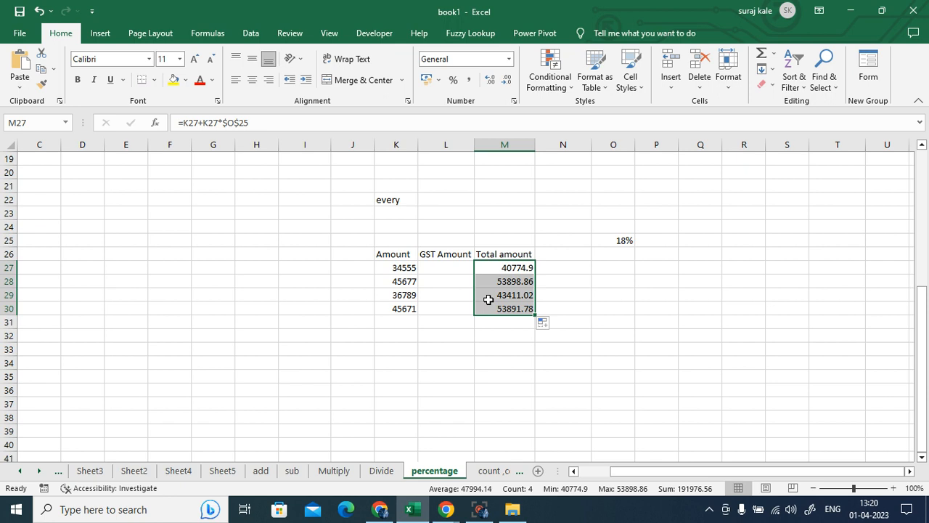
Examine the total amount formula in M27 and the cells it references
click(496, 269)
double_click(495, 269)
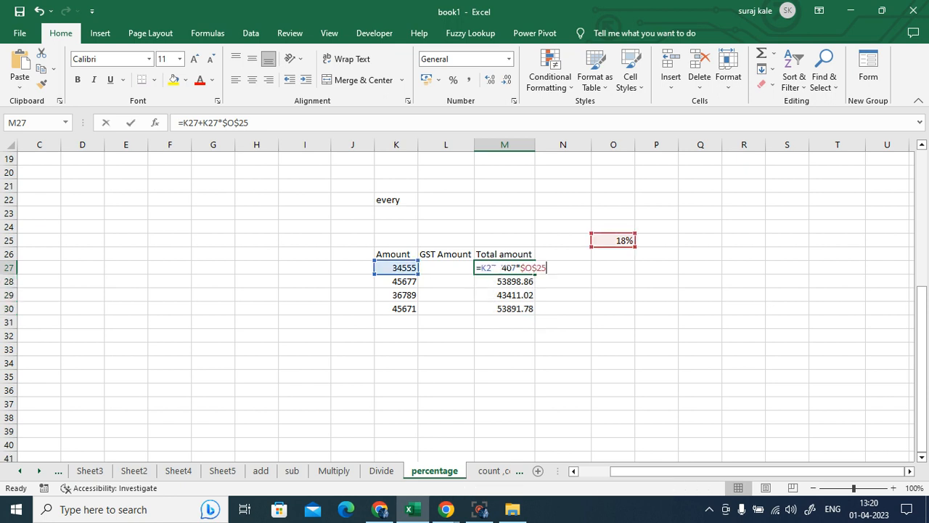
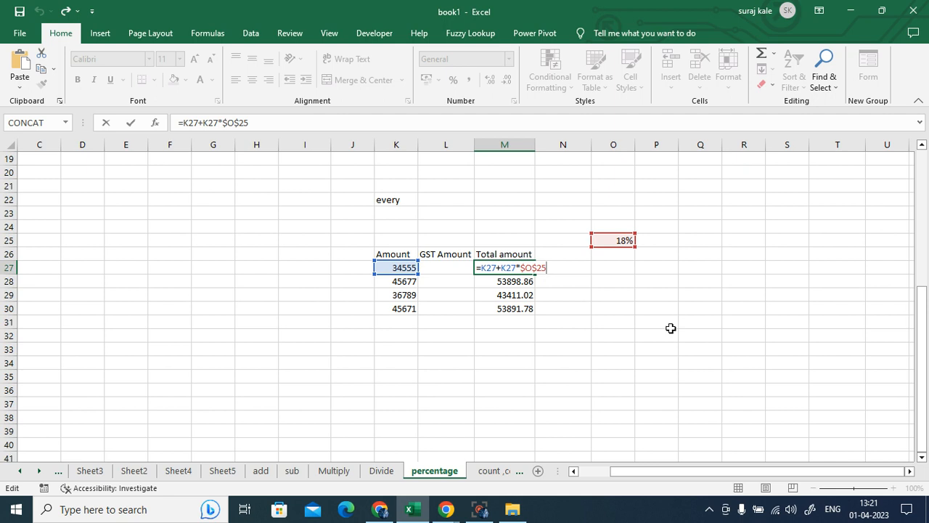
key(Return)
click(738, 349)
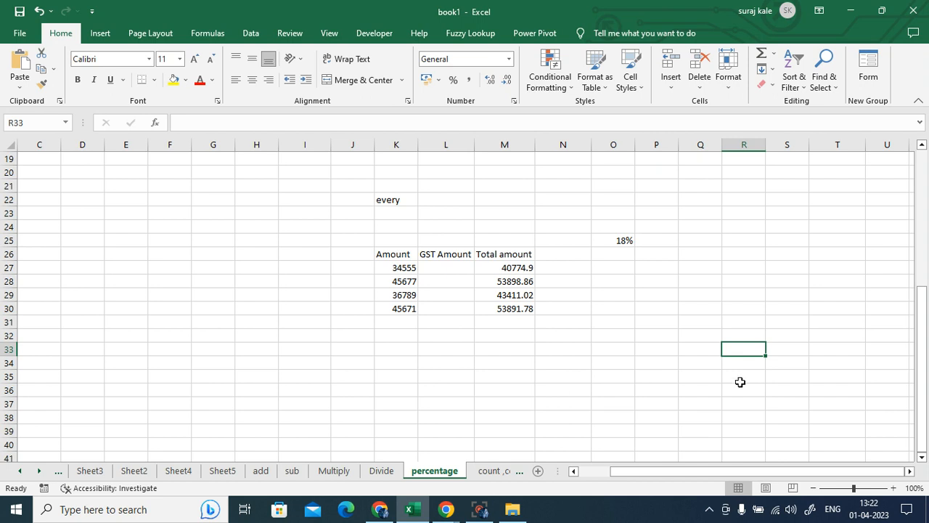
click(635, 379)
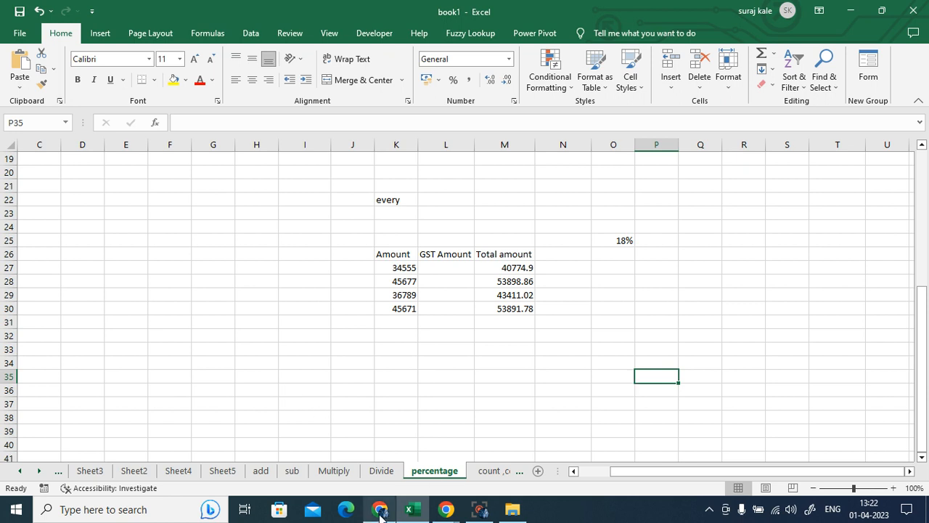
click(478, 511)
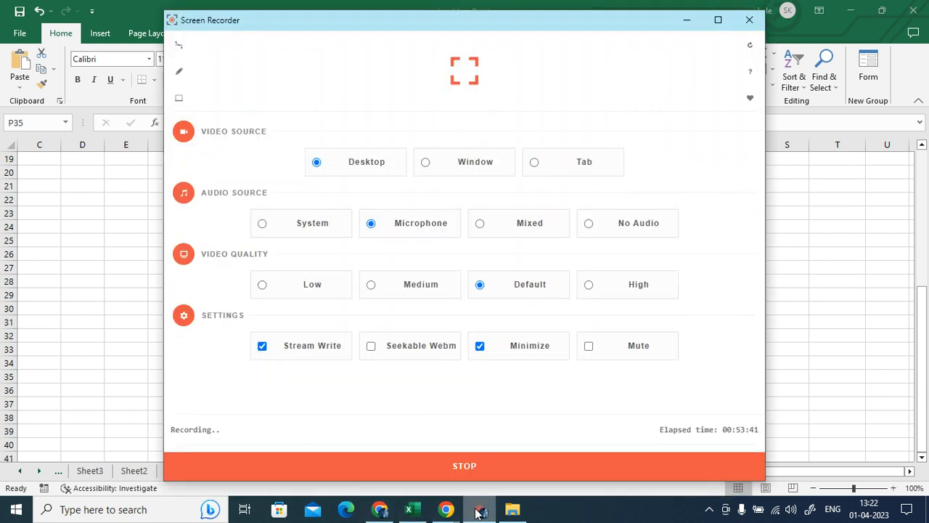